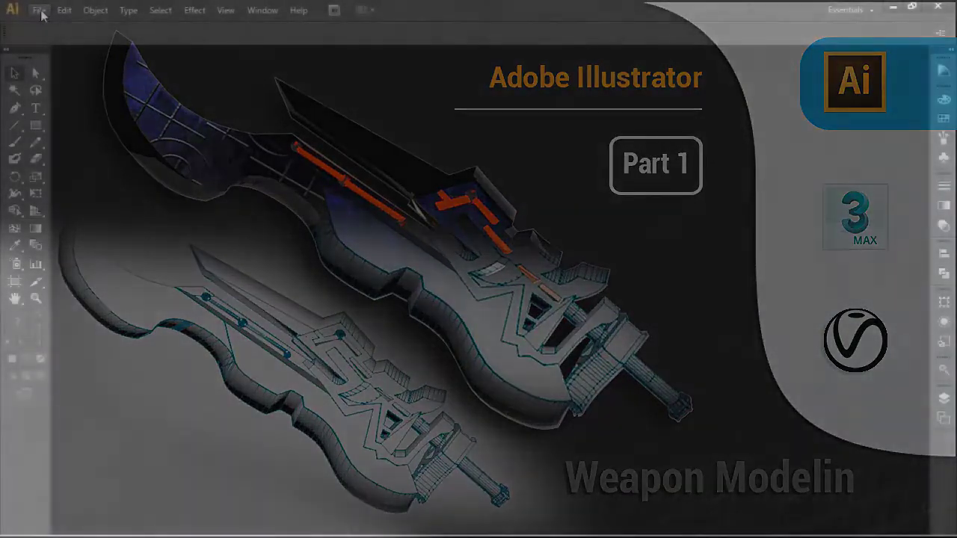
# Step: Create a new Letter-size CMYK document named 'Template'
pyautogui.click(39, 10)
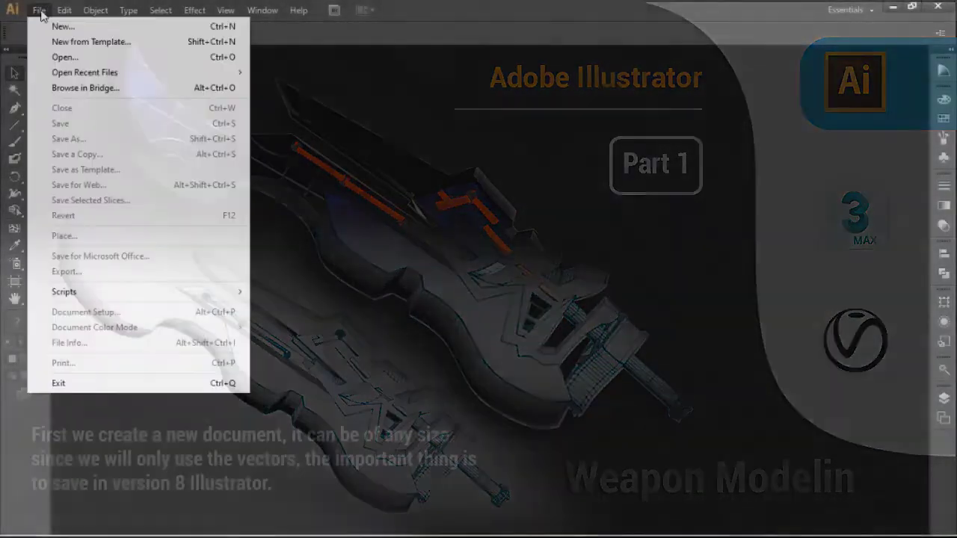
pyautogui.click(30, 26)
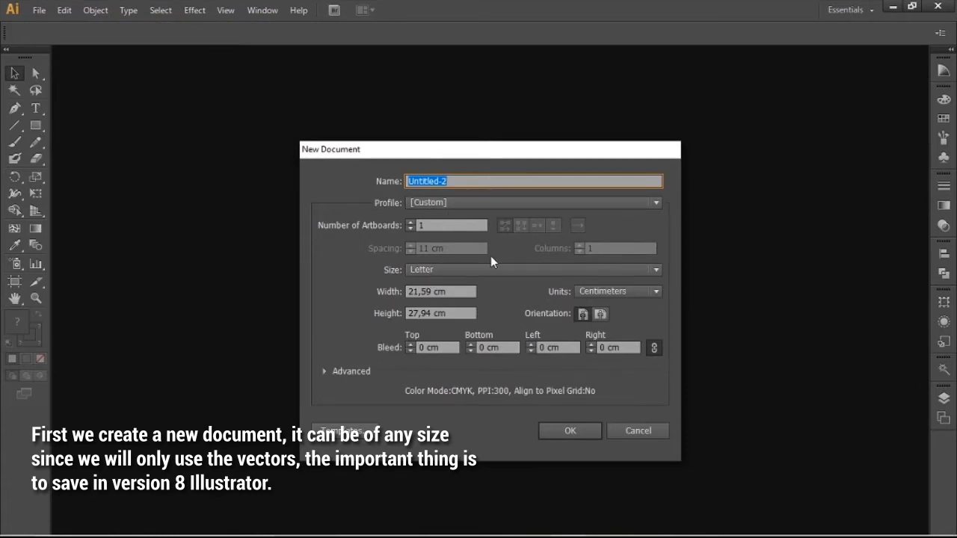
pyautogui.write('Template')
pyautogui.click(566, 432)
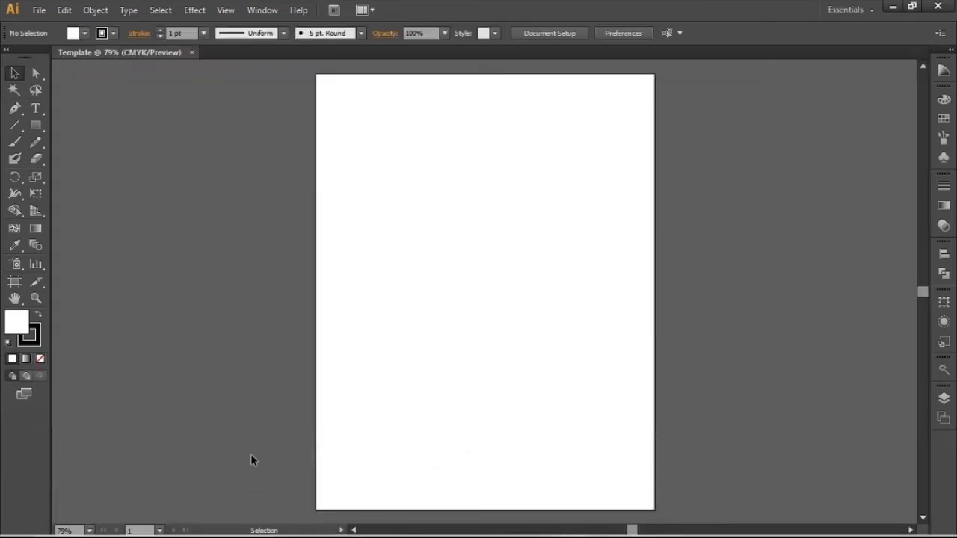
# Step: Place the Sword.jpg sketch on the artboard and centre it
pyautogui.click(327, 522)
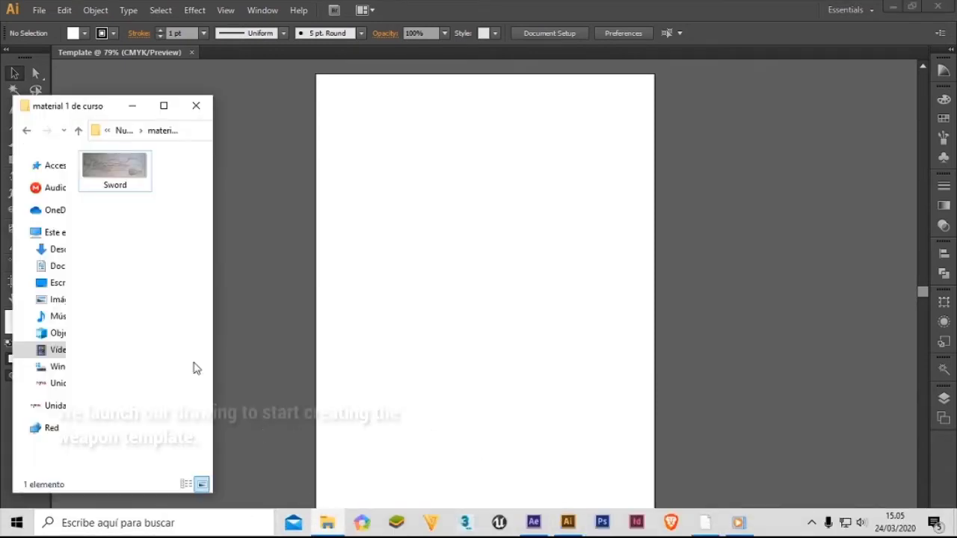
pyautogui.moveTo(118, 173); pyautogui.dragTo(524, 275)
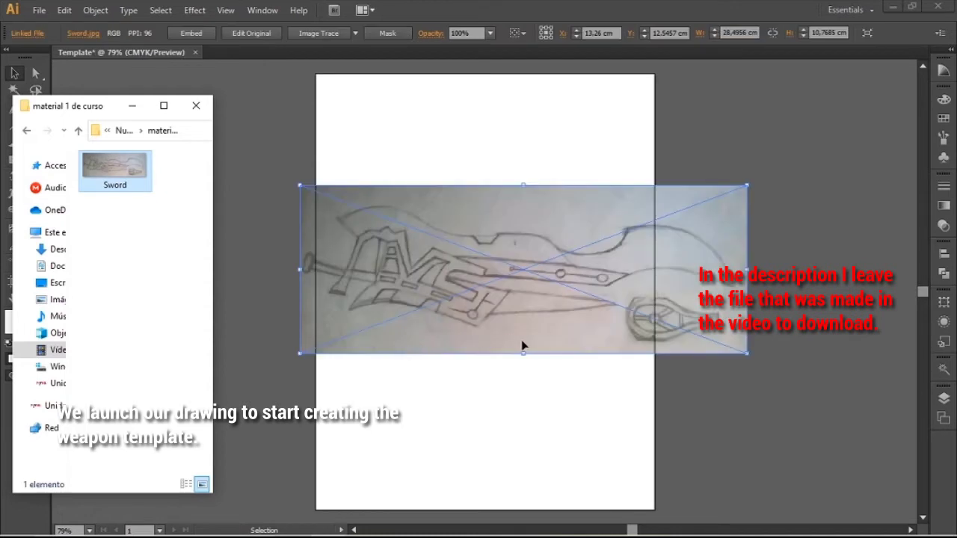
pyautogui.moveTo(575, 325); pyautogui.dragTo(522, 317)
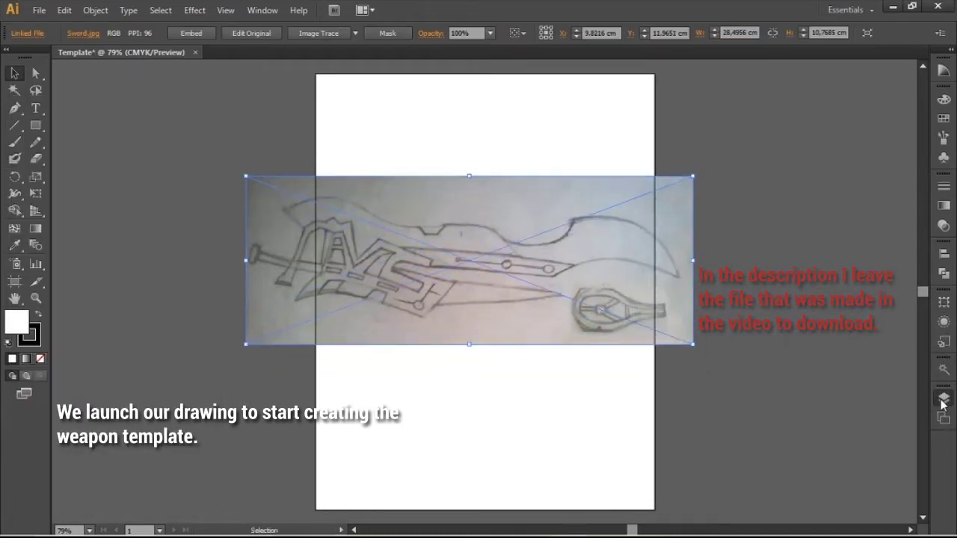
# Step: Lock Layer 1, which holds the sketch, and add a new layer above it
pyautogui.click(943, 400)
pyautogui.click(787, 408)
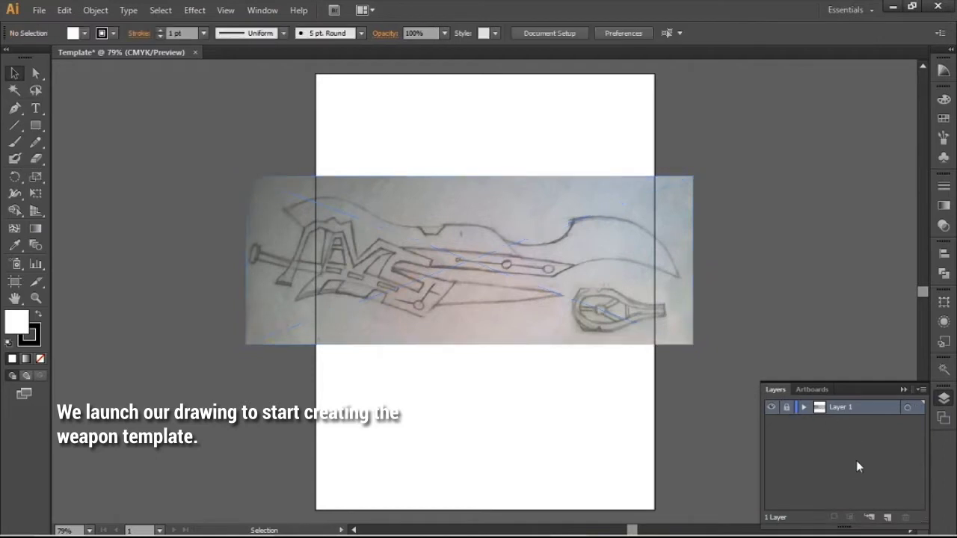
pyautogui.click(889, 518)
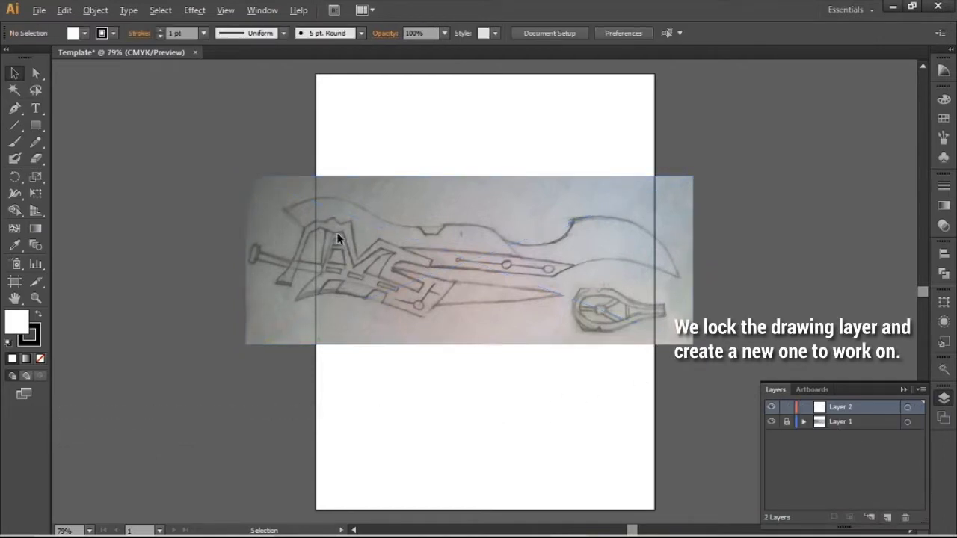
pyautogui.scroll(2, 337, 235)
# Step: Trace the blade's upper edge with curved Pen anchors from its left tip past the notch
pyautogui.click(903, 390)
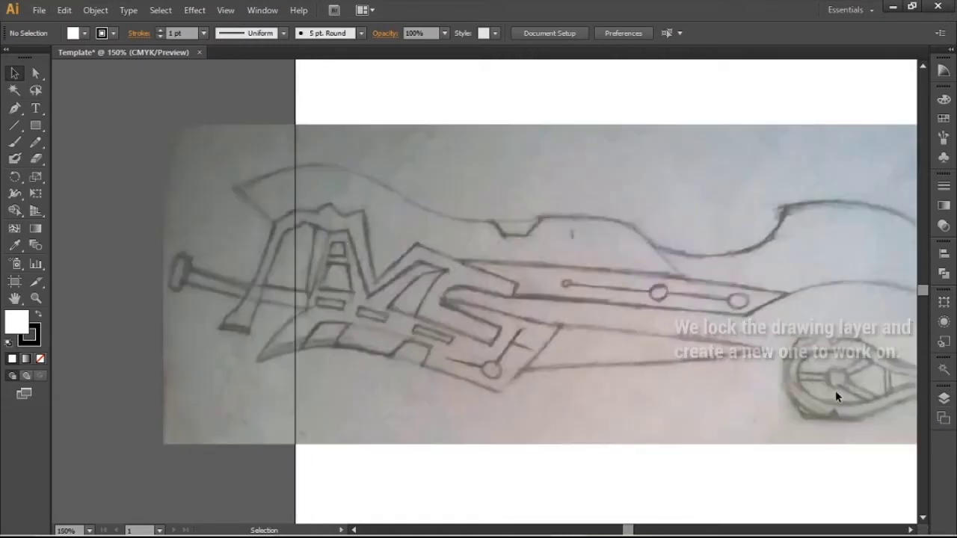
pyautogui.scroll(1, 606, 387)
pyautogui.scroll(1, 534, 402)
pyautogui.scroll(1, 552, 396)
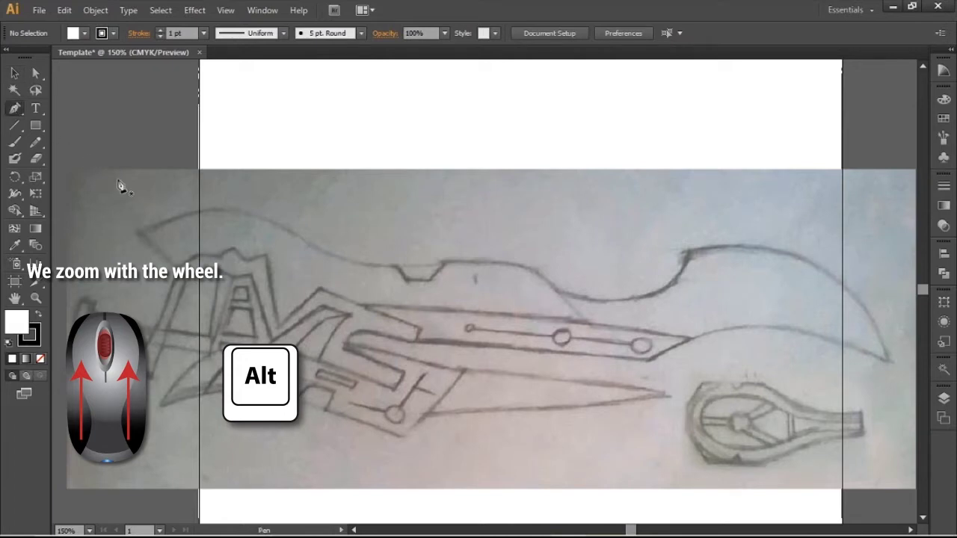
pyautogui.click(192, 267)
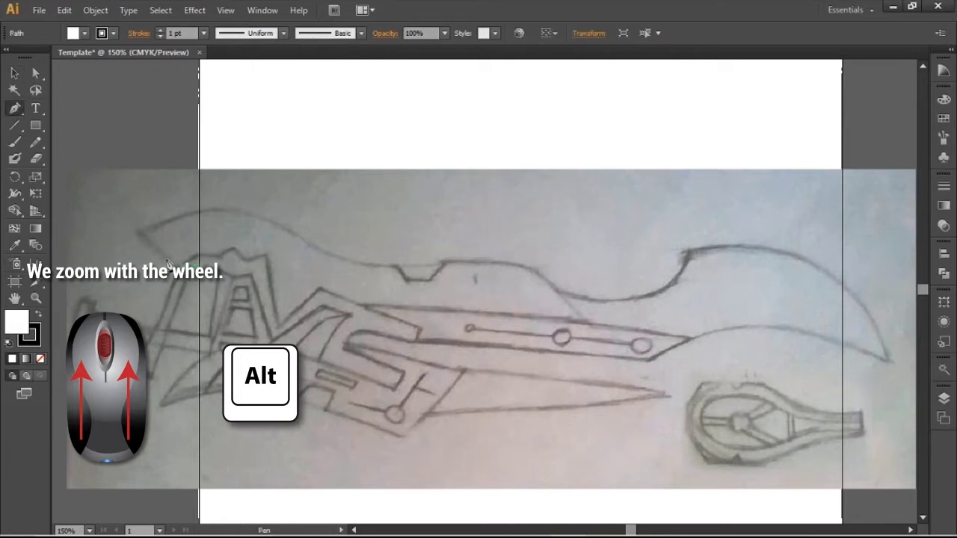
pyautogui.moveTo(293, 234)
pyautogui.mouseDown()
pyautogui.moveTo(373, 274)
pyautogui.moveTo(366, 290)
pyautogui.mouseUp()
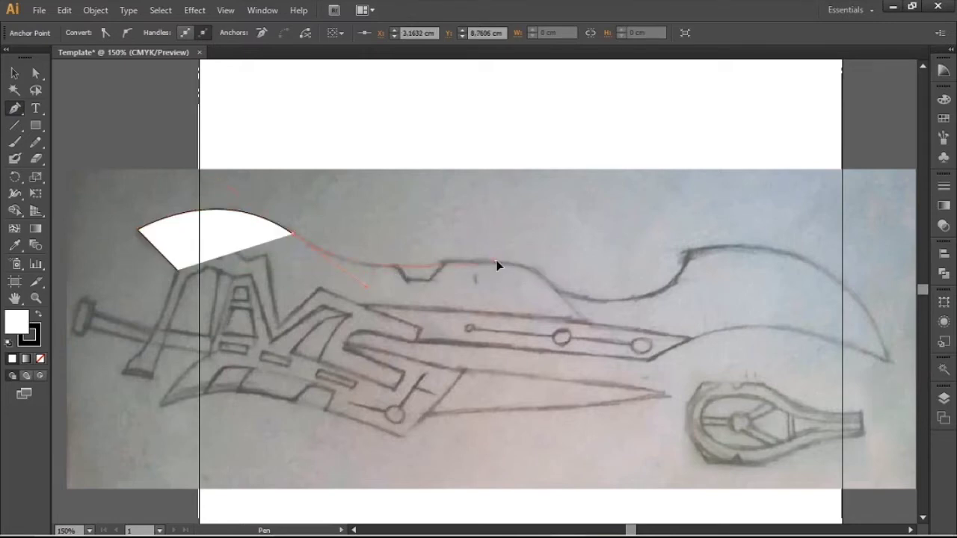
pyautogui.moveTo(532, 267); pyautogui.dragTo(565, 299)
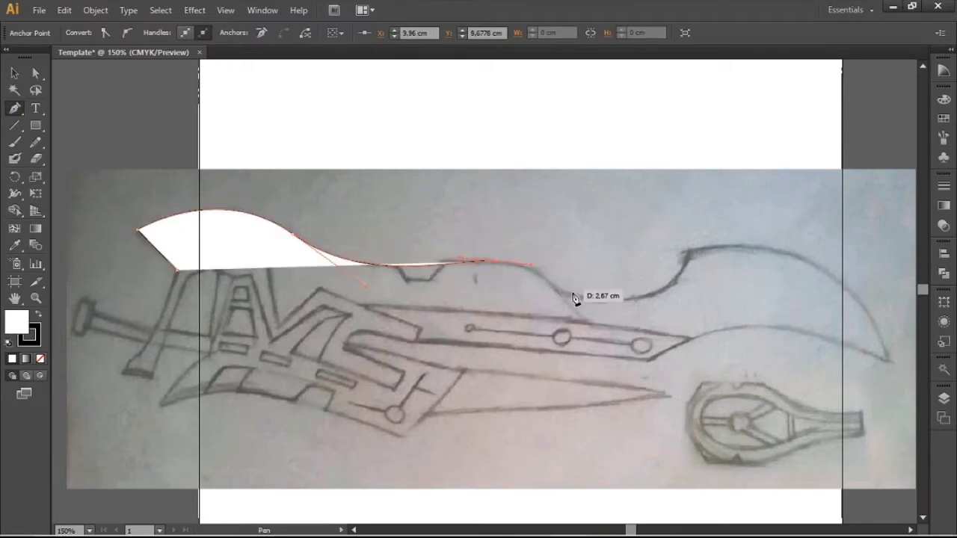
pyautogui.moveTo(570, 297); pyautogui.dragTo(585, 299)
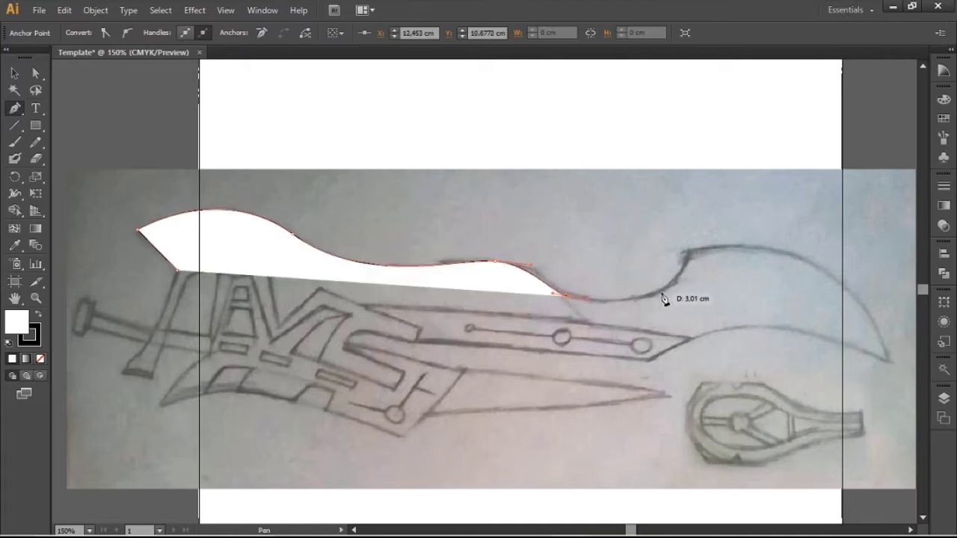
pyautogui.moveTo(674, 281)
pyautogui.mouseDown()
pyautogui.moveTo(686, 276)
pyautogui.moveTo(406, 261)
pyautogui.mouseUp()
# Step: Set the outline's fill to None and curve the path up into the blade tip
pyautogui.hotkey('ctrl', '-')
pyautogui.hotkey('ctrl', '-')
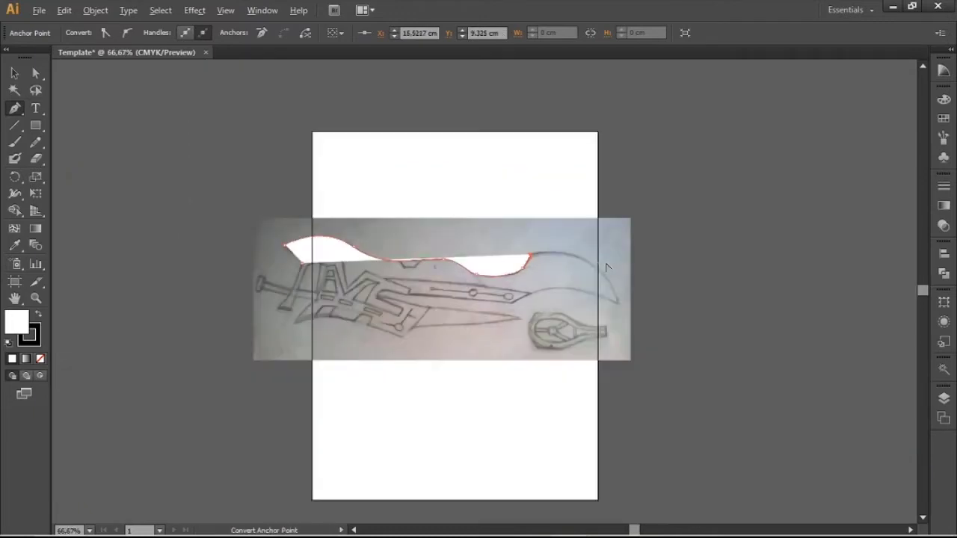
pyautogui.hotkey('ctrl', '+')
pyautogui.moveTo(406, 261); pyautogui.dragTo(43, 361)
pyautogui.click(41, 360)
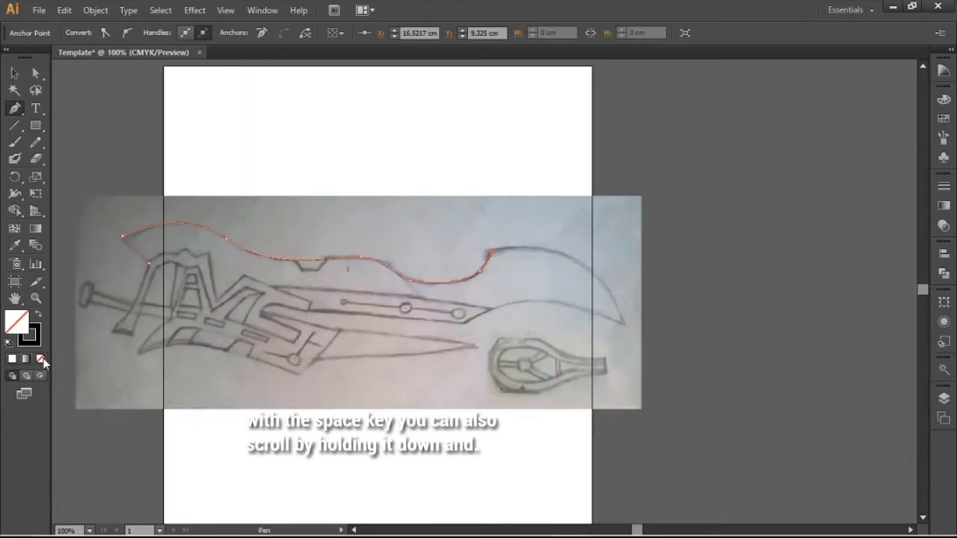
pyautogui.hotkey('ctrl', '+')
pyautogui.hotkey('ctrl', '+')
pyautogui.hotkey('ctrl', '+')
pyautogui.moveTo(502, 229); pyautogui.dragTo(602, 226)
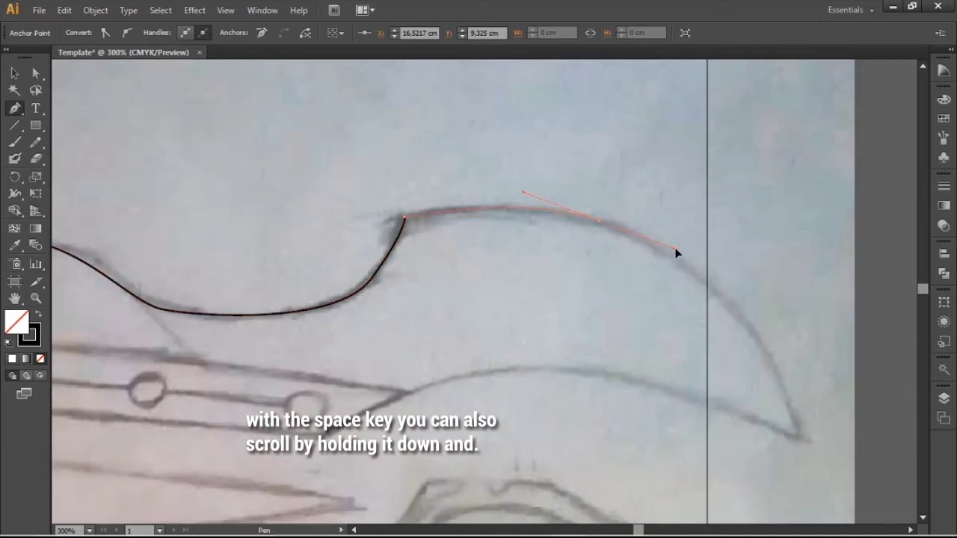
pyautogui.moveTo(679, 255); pyautogui.dragTo(777, 383)
pyautogui.hotkey('ctrl', '-')
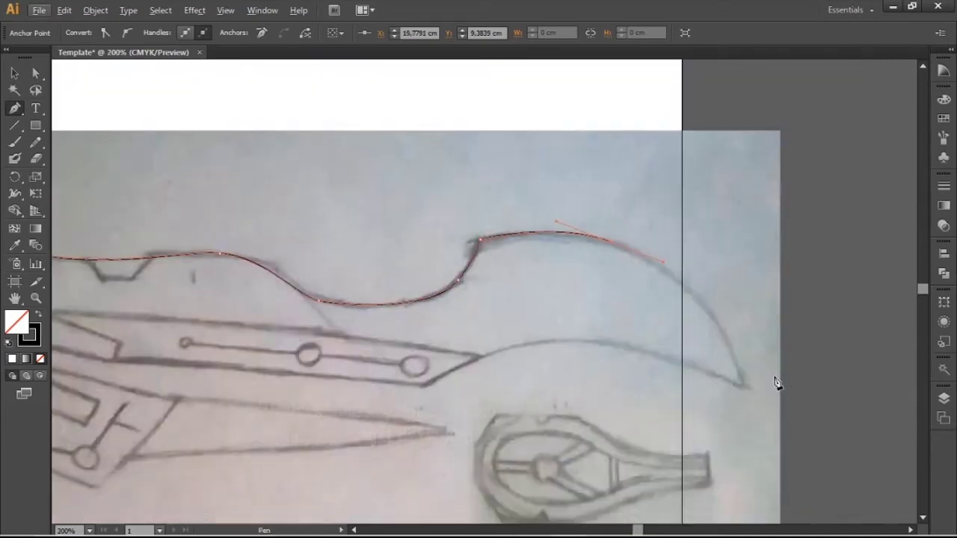
pyautogui.scroll(-3, 755, 370)
# Step: Shape the curve over the tip, anchor the pointed end, and curve the lower edge back
pyautogui.moveTo(747, 331); pyautogui.dragTo(744, 329)
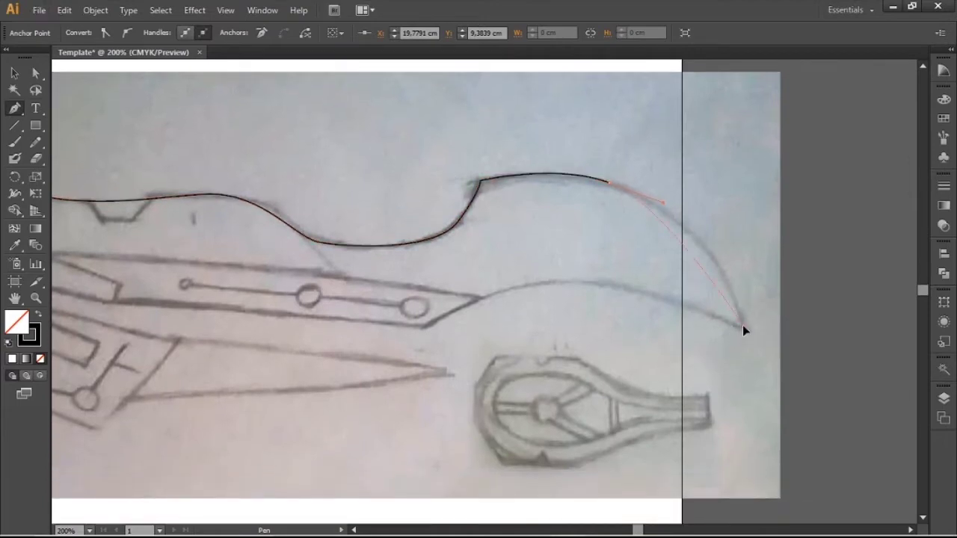
pyautogui.moveTo(764, 411); pyautogui.dragTo(766, 406)
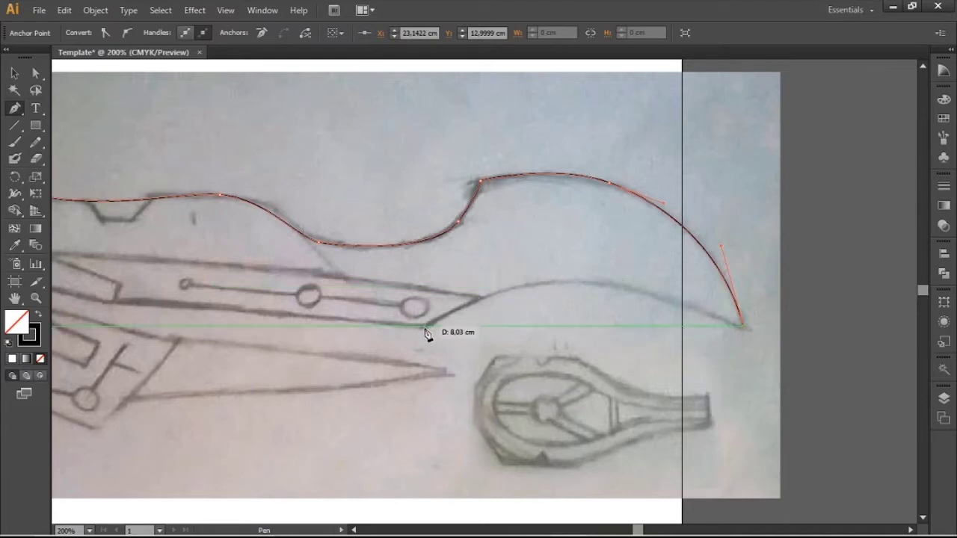
pyautogui.moveTo(425, 326); pyautogui.dragTo(286, 445)
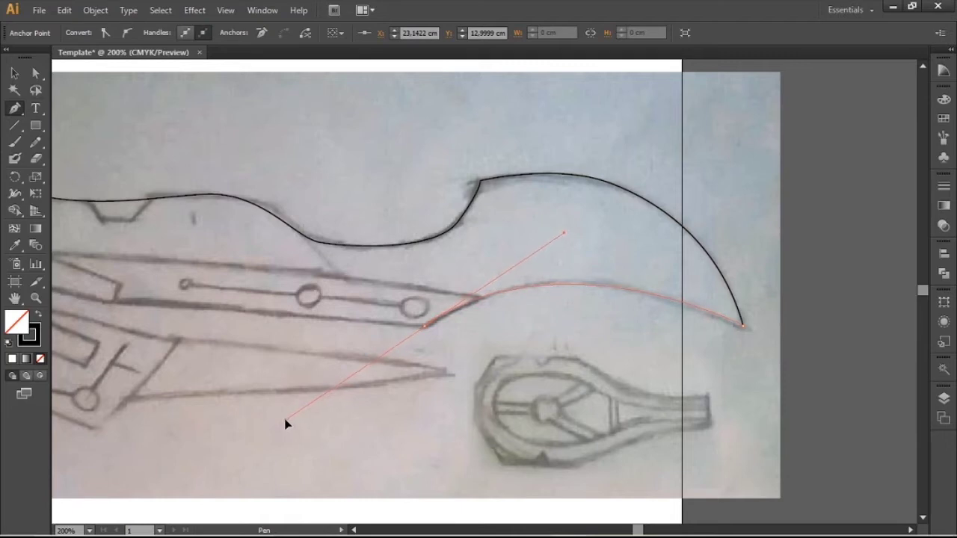
pyautogui.moveTo(285, 424); pyautogui.dragTo(285, 423)
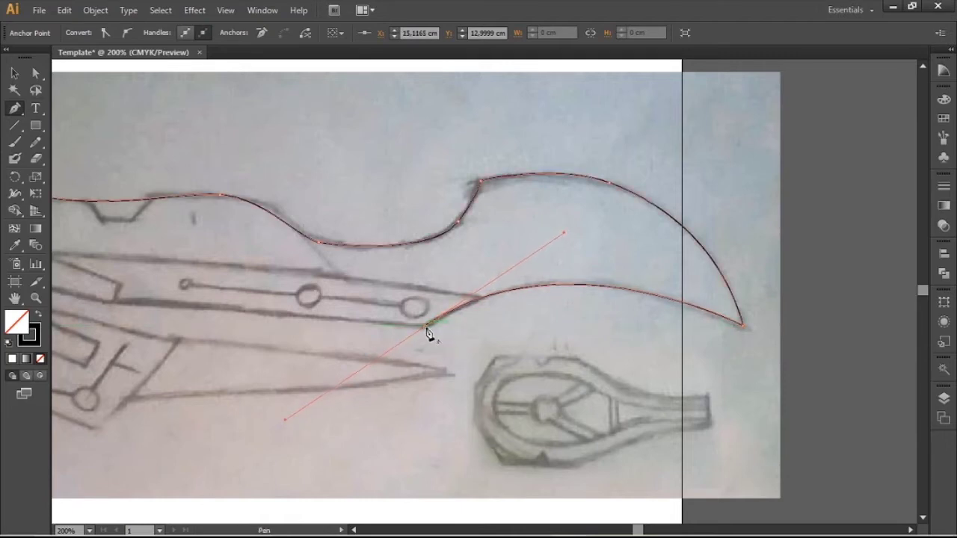
pyautogui.scroll(-3, 512, 298)
# Step: Trace the panel's bottom edge, its step and the diagonal up the guard with straight anchors
pyautogui.scroll(3, 330, 289)
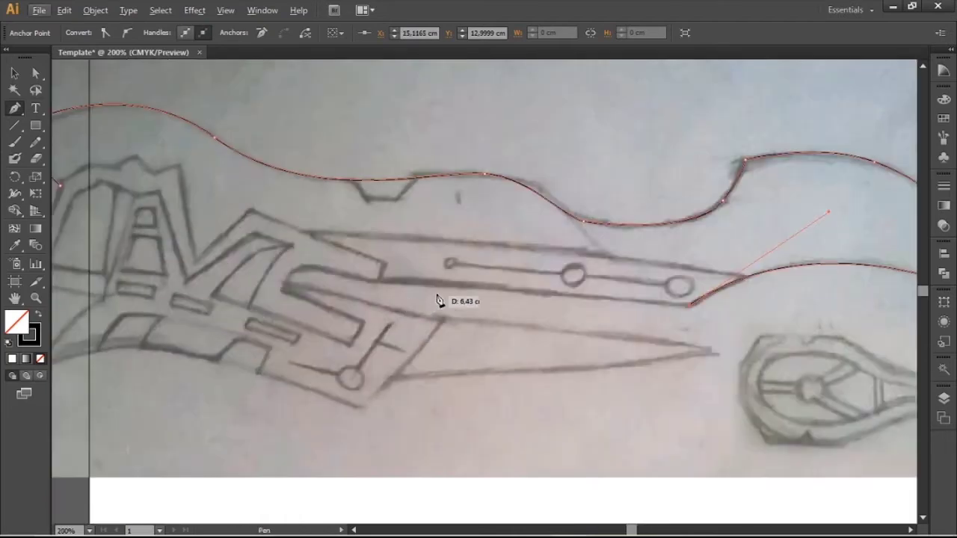
pyautogui.click(377, 282)
pyautogui.click(385, 267)
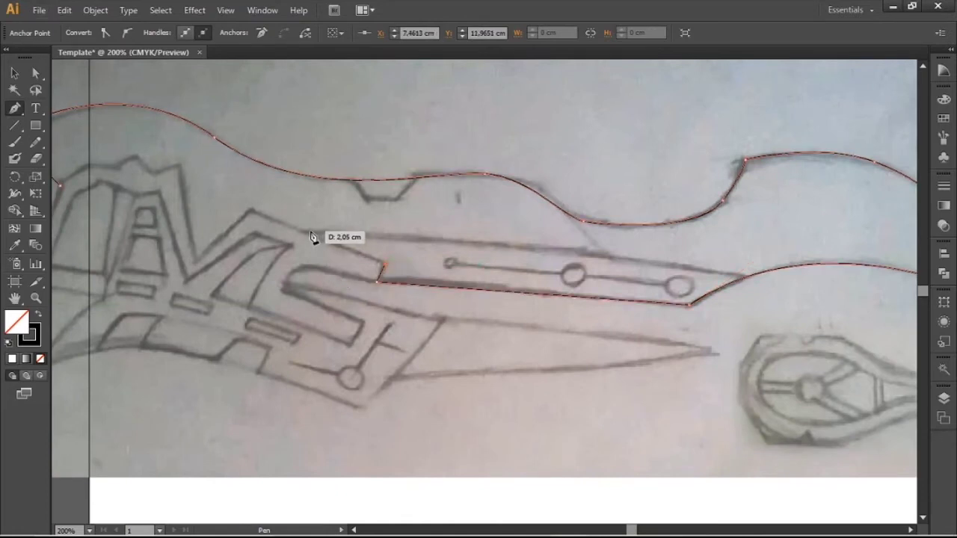
pyautogui.click(252, 213)
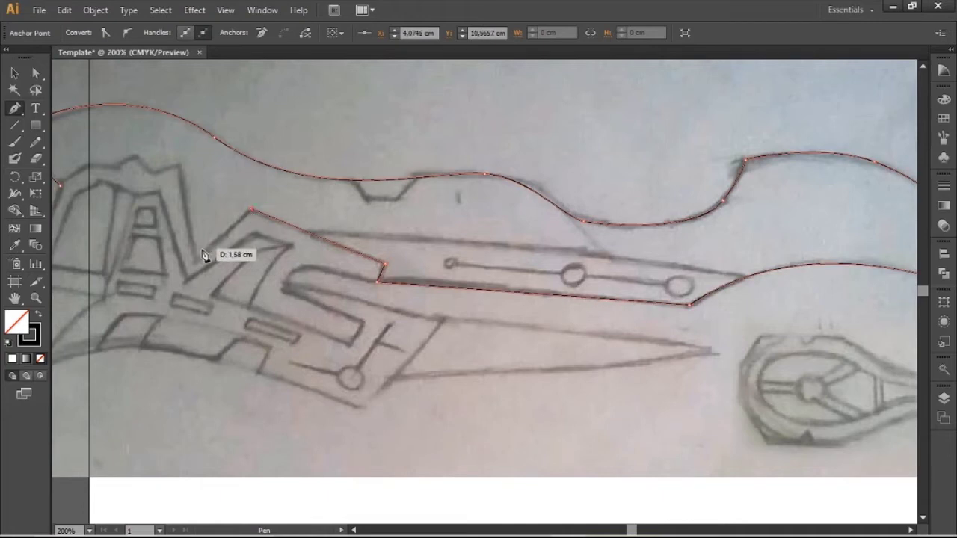
pyautogui.click(199, 267)
pyautogui.click(186, 168)
pyautogui.click(57, 182)
pyautogui.hotkey('ctrl', '-')
pyautogui.keyDown('alt'); pyautogui.scroll(3, 112, 193); pyautogui.keyUp('alt')
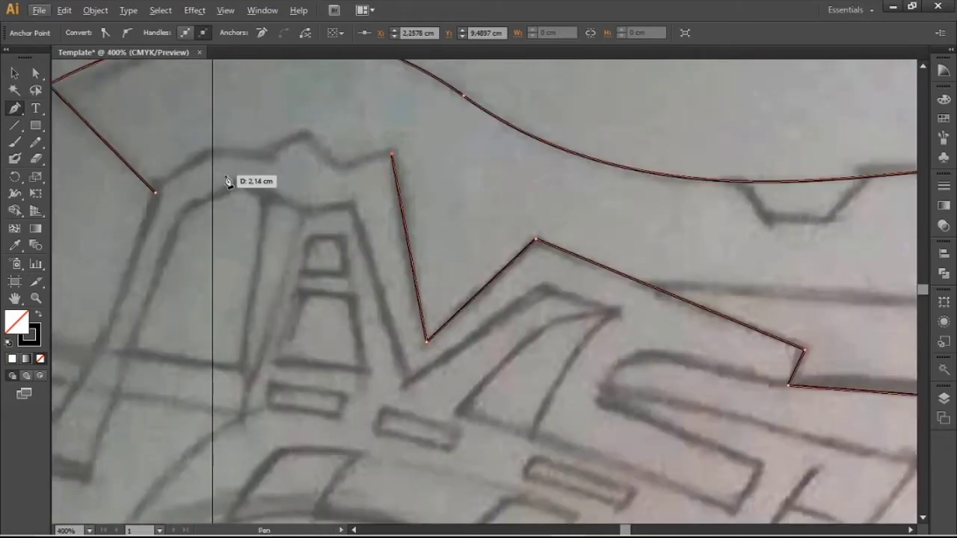
# Step: Trace the guard's jagged points and close the outline at its starting anchor
pyautogui.click(339, 165)
pyautogui.click(303, 133)
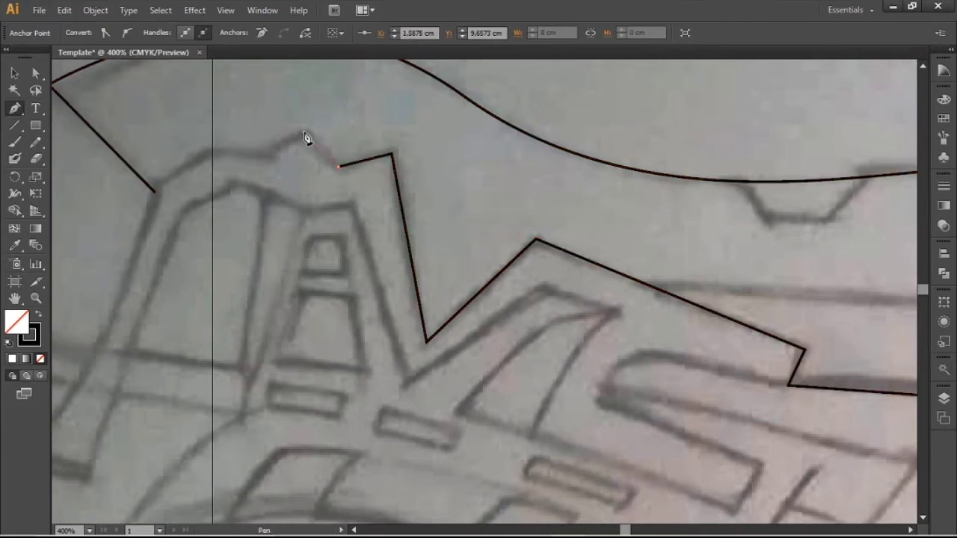
pyautogui.click(266, 153)
pyautogui.click(207, 151)
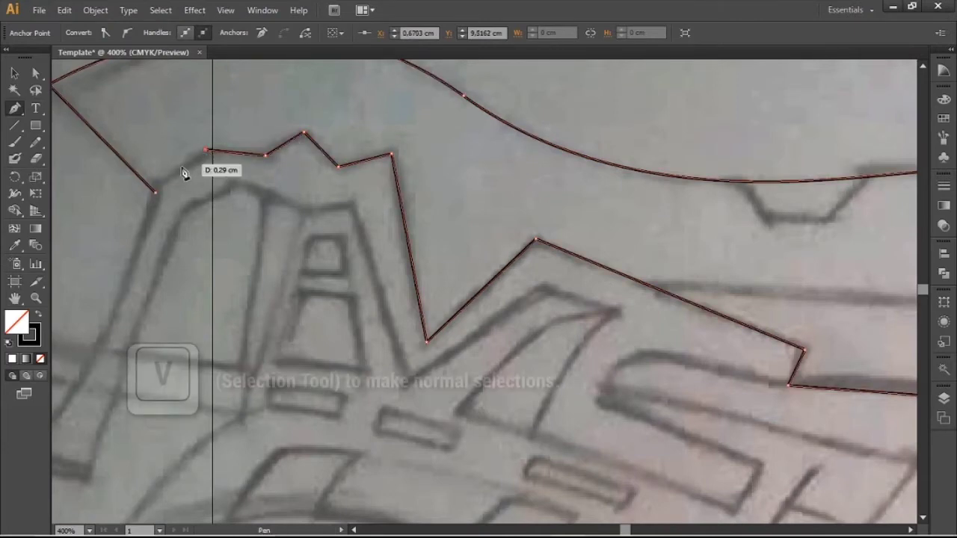
pyautogui.click(155, 192)
pyautogui.keyDown('alt'); pyautogui.scroll(-2, 419, 157); pyautogui.keyUp('alt')
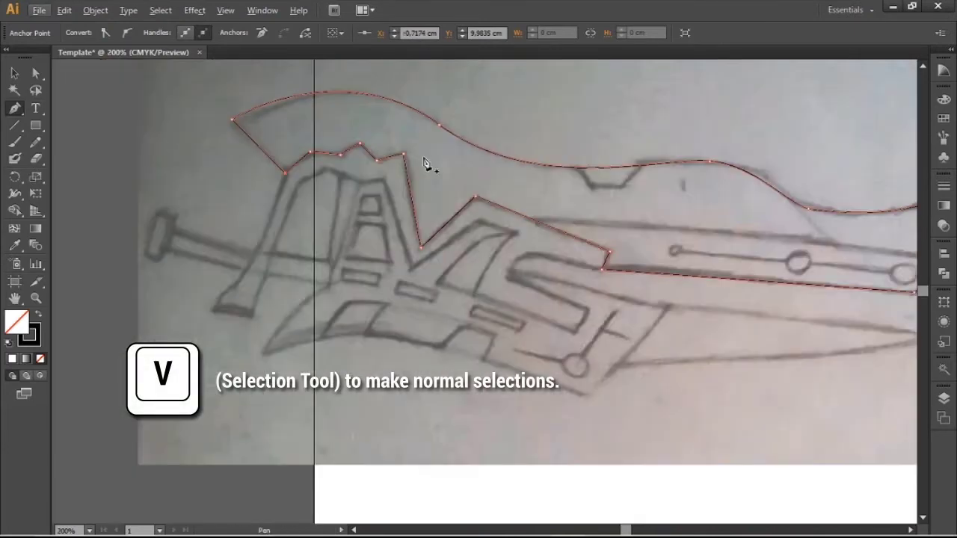
pyautogui.keyDown('alt'); pyautogui.scroll(-2, 399, 228); pyautogui.keyUp('alt')
pyautogui.keyDown('alt'); pyautogui.scroll(1, 428, 269); pyautogui.keyUp('alt')
pyautogui.keyDown('alt'); pyautogui.scroll(2, 428, 269); pyautogui.keyUp('alt')
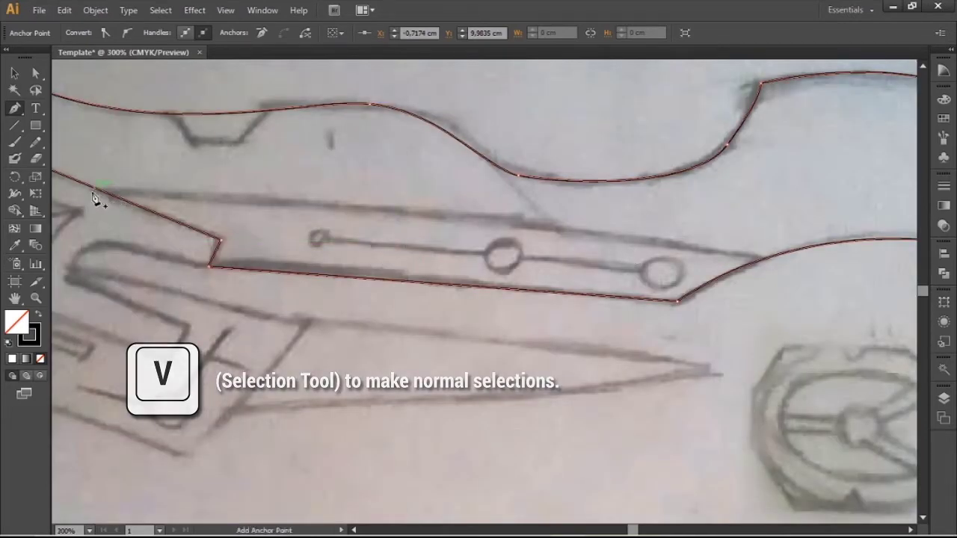
pyautogui.click(88, 192)
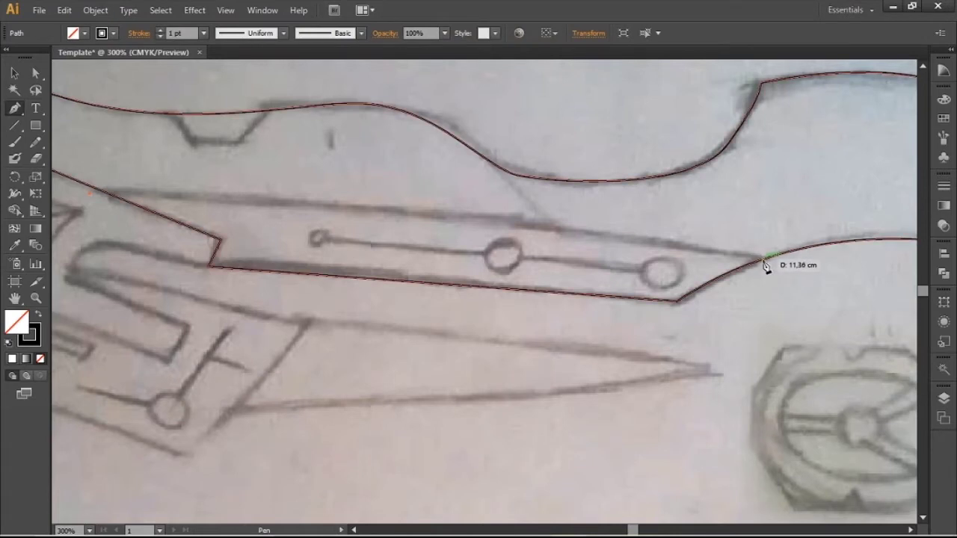
# Step: Trace a closed band shape under the blade panel
pyautogui.moveTo(764, 259); pyautogui.dragTo(765, 332)
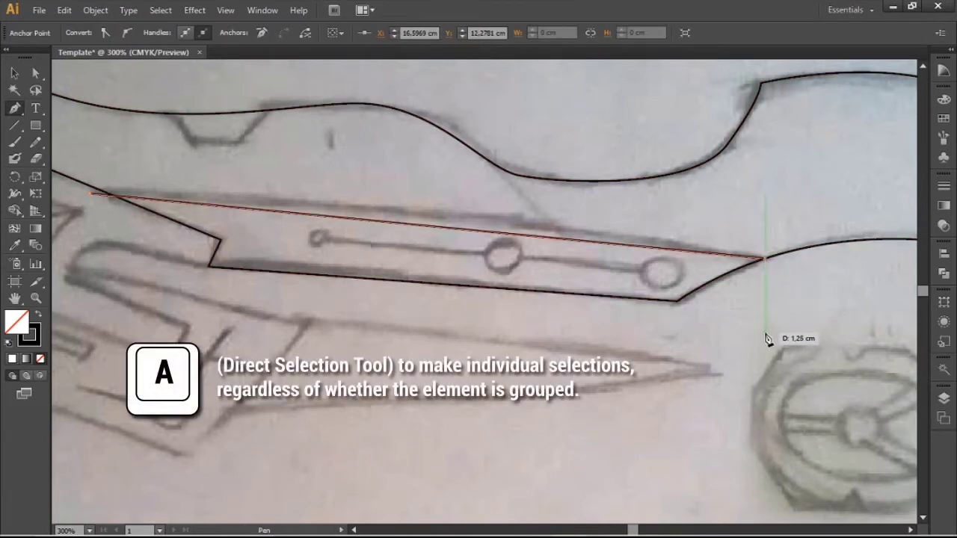
pyautogui.click(201, 303)
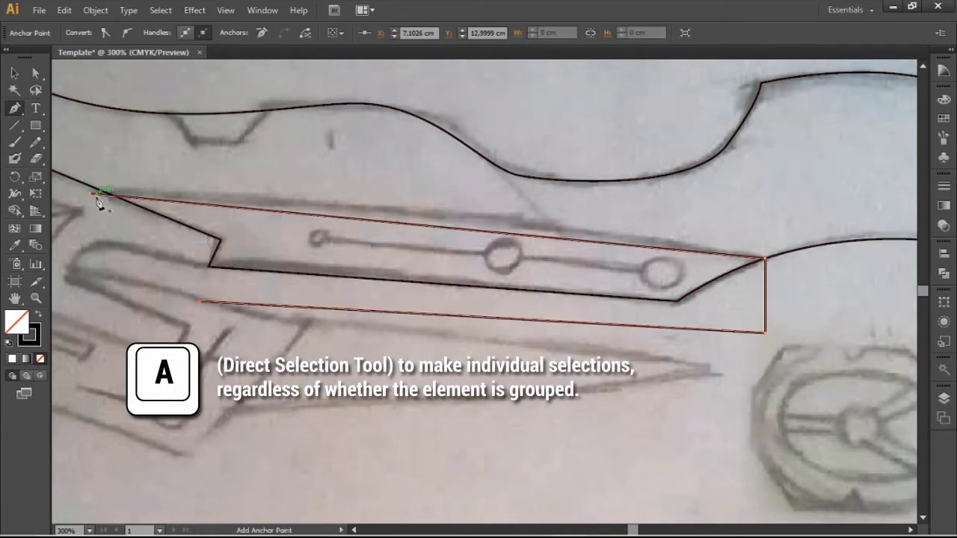
pyautogui.click(93, 195)
# Step: Divide the band and the blade panel into separate pieces with Pathfinder
pyautogui.press('v')
pyautogui.click(147, 219)
pyautogui.click(311, 305)
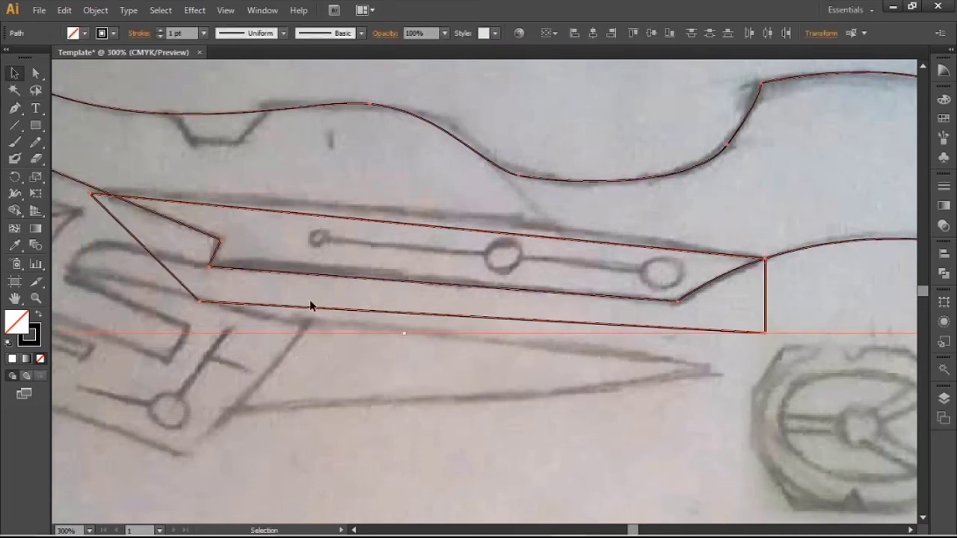
pyautogui.click(944, 273)
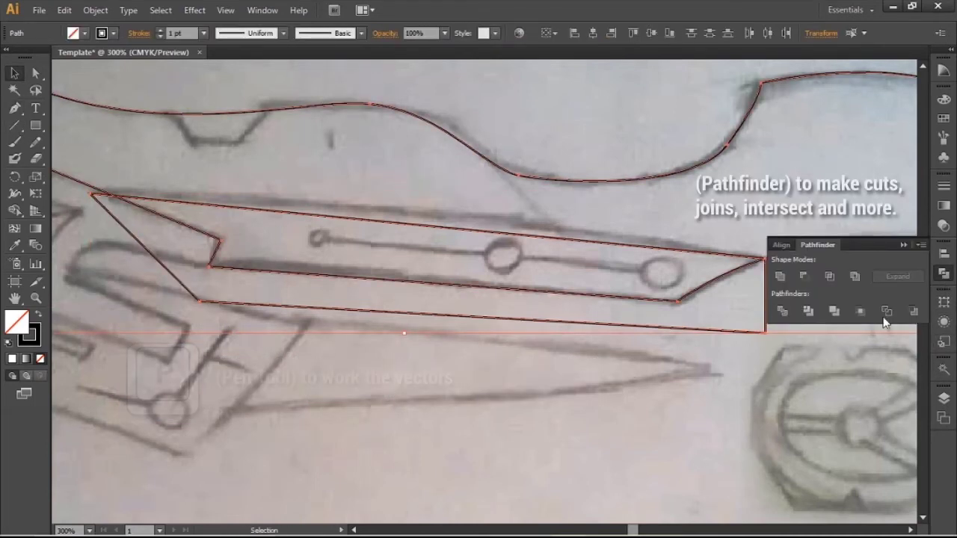
pyautogui.click(782, 312)
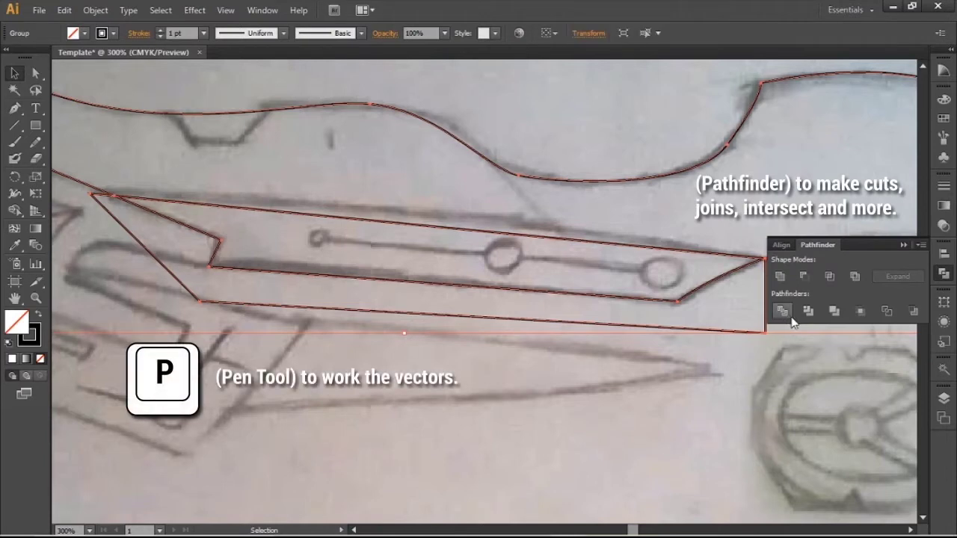
pyautogui.click(904, 247)
# Step: Delete the leftover lower strip from the divided pieces
pyautogui.click(327, 220)
pyautogui.press('a')
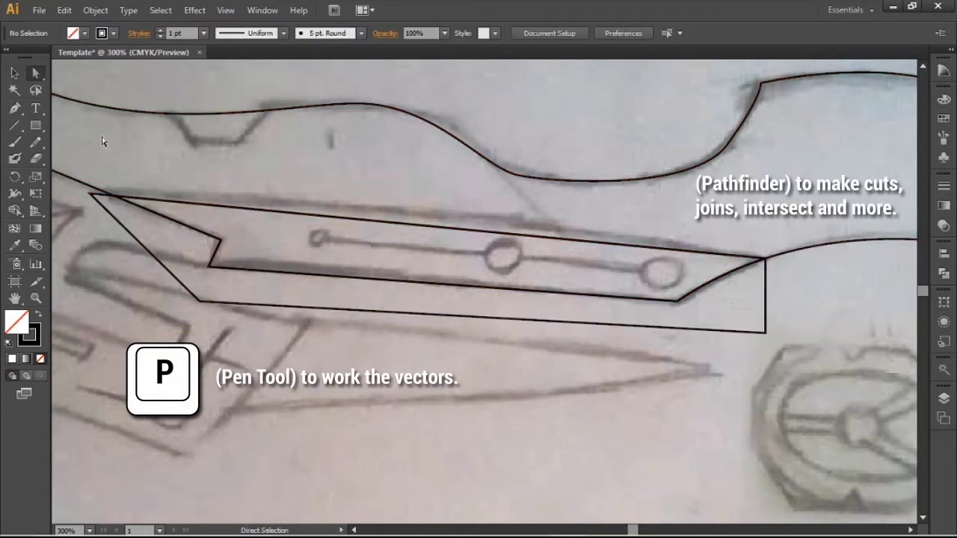
pyautogui.click(200, 333)
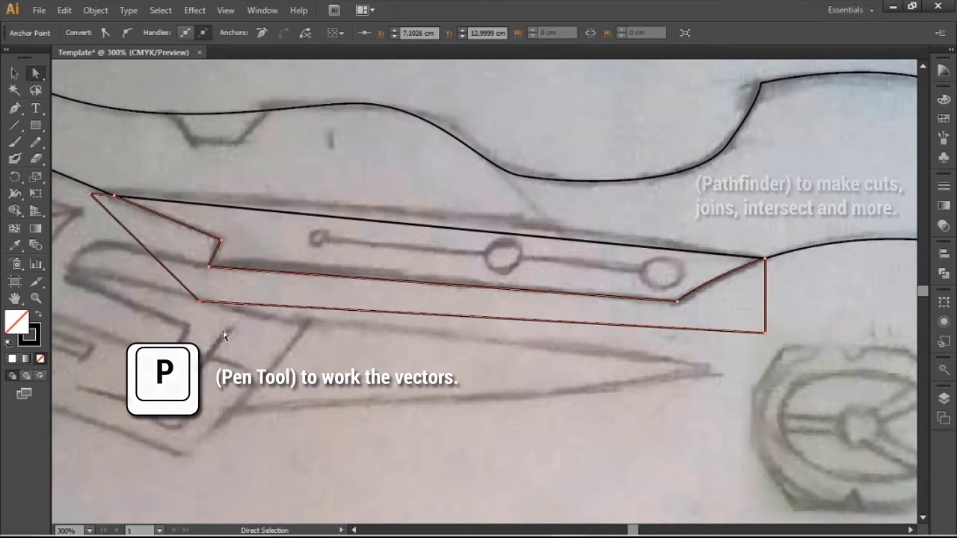
pyautogui.press('Delete')
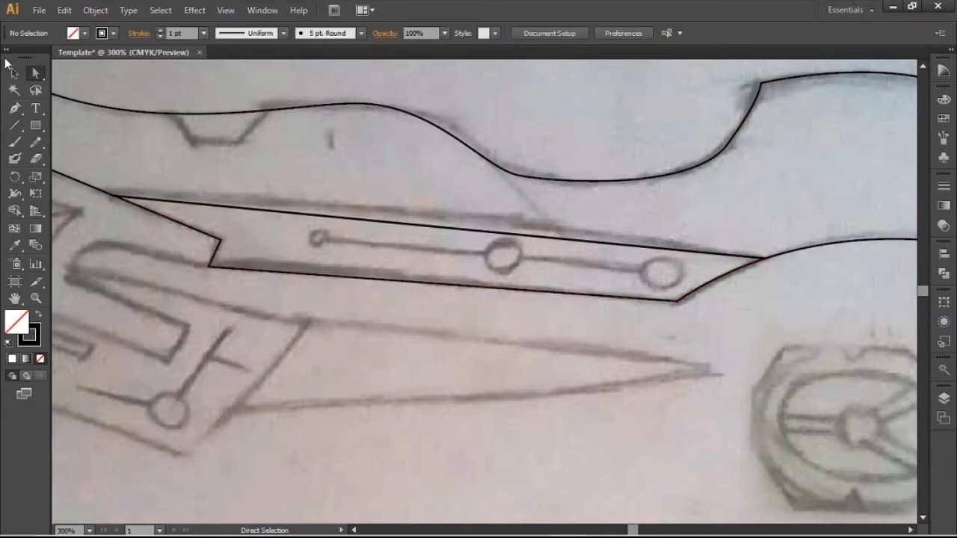
# Step: Draw a straight line from the small left circle to the right circle and nudge its left end
pyautogui.hotkey('ctrl', '-')
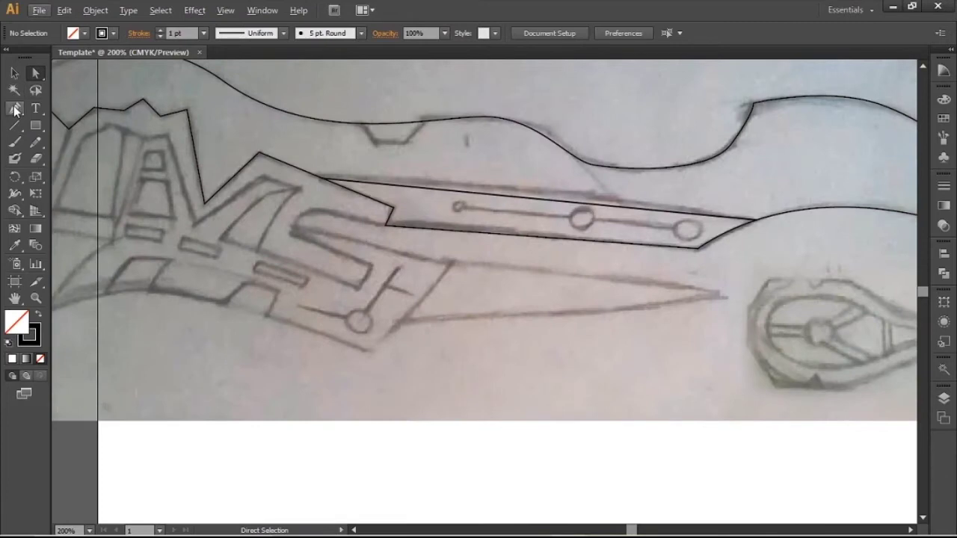
pyautogui.click(15, 110)
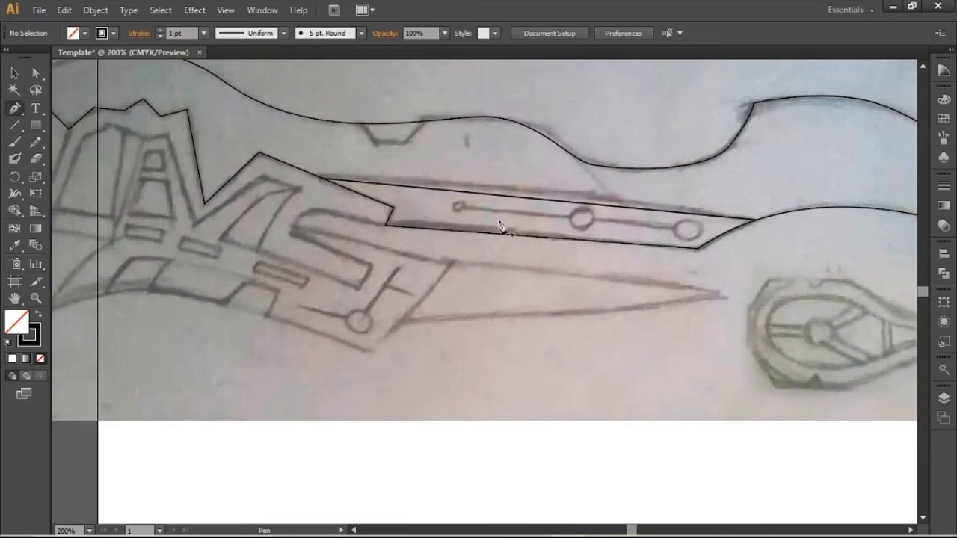
pyautogui.scroll(1, 553, 243)
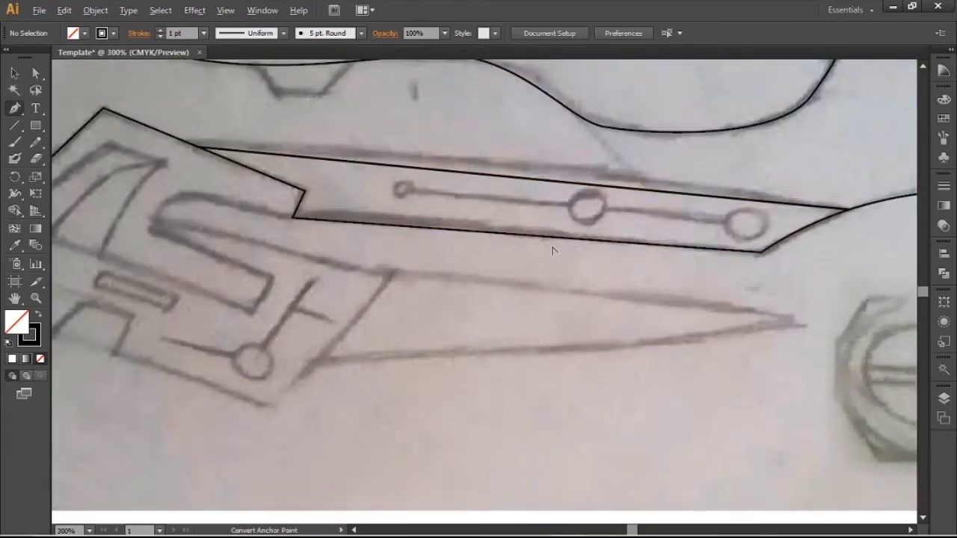
pyautogui.click(401, 191)
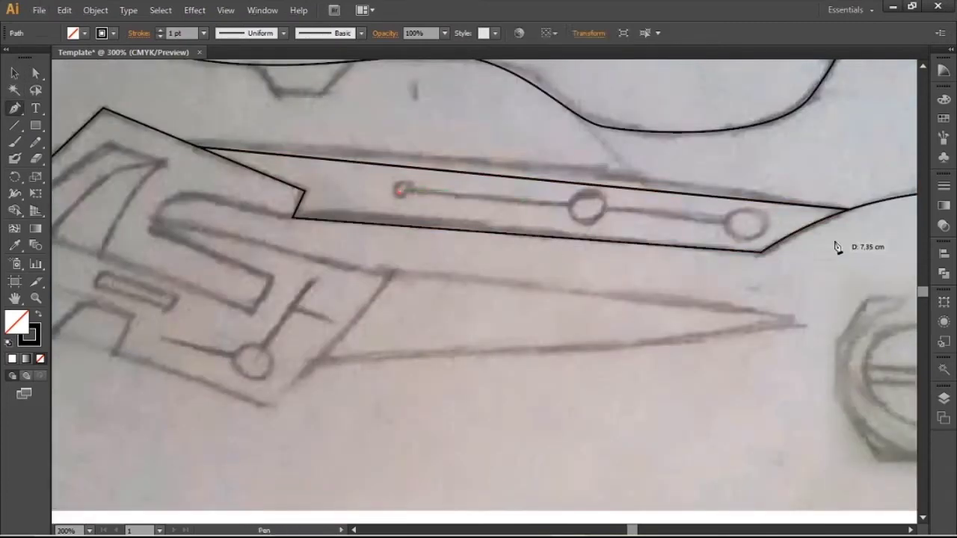
pyautogui.click(747, 223)
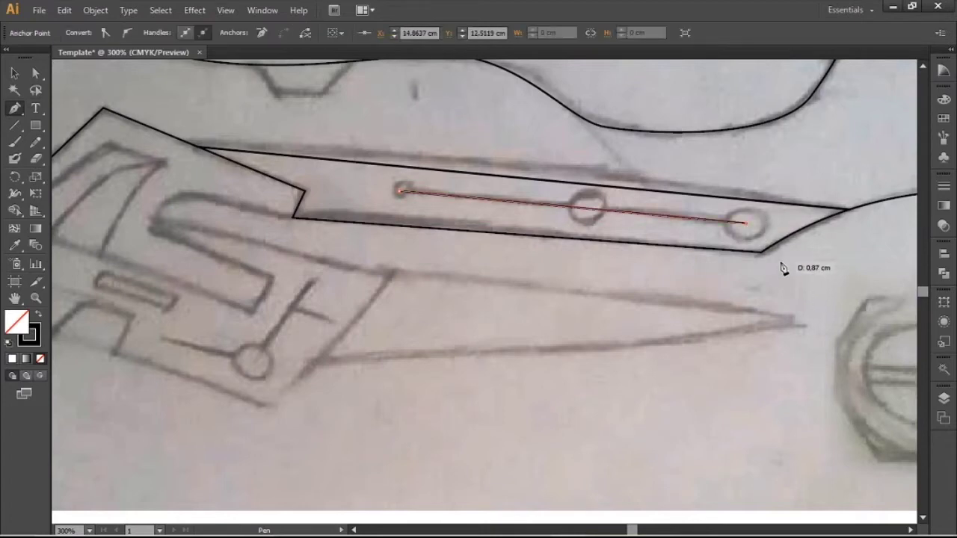
pyautogui.click(41, 72)
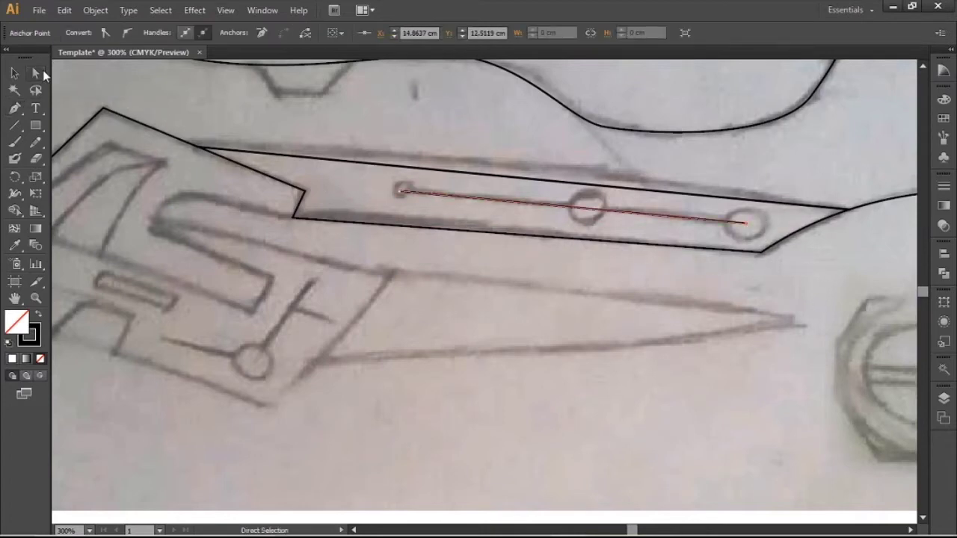
pyautogui.moveTo(398, 192); pyautogui.dragTo(399, 195)
pyautogui.click(479, 223)
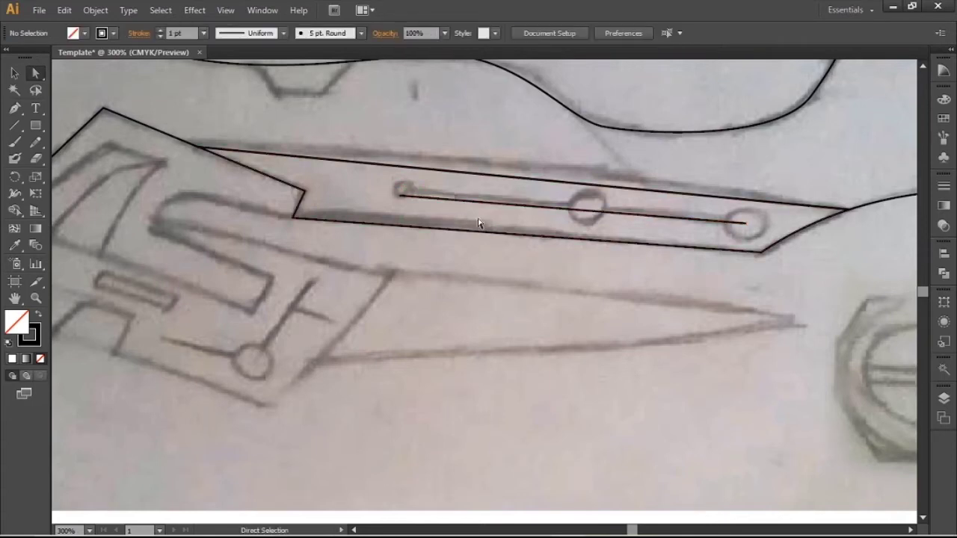
pyautogui.moveTo(38, 129); pyautogui.dragTo(79, 156)
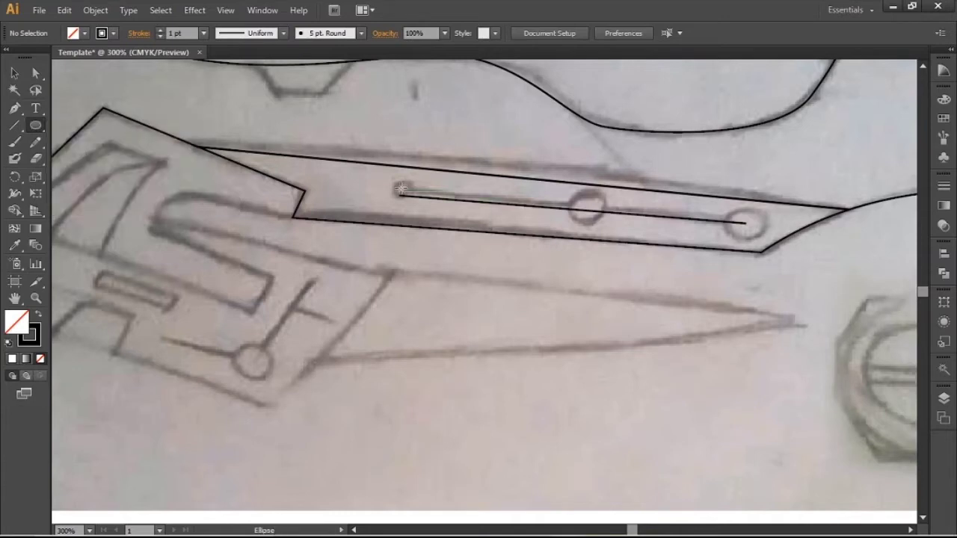
# Step: Draw a small circle and move it onto the circuit line's left end
pyautogui.moveTo(374, 180); pyautogui.dragTo(387, 210)
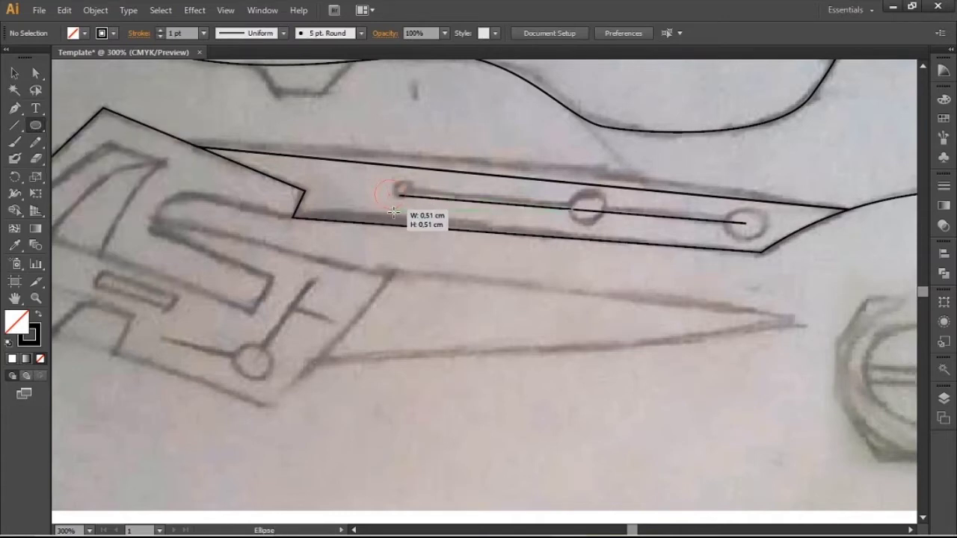
pyautogui.moveTo(394, 213); pyautogui.dragTo(404, 210)
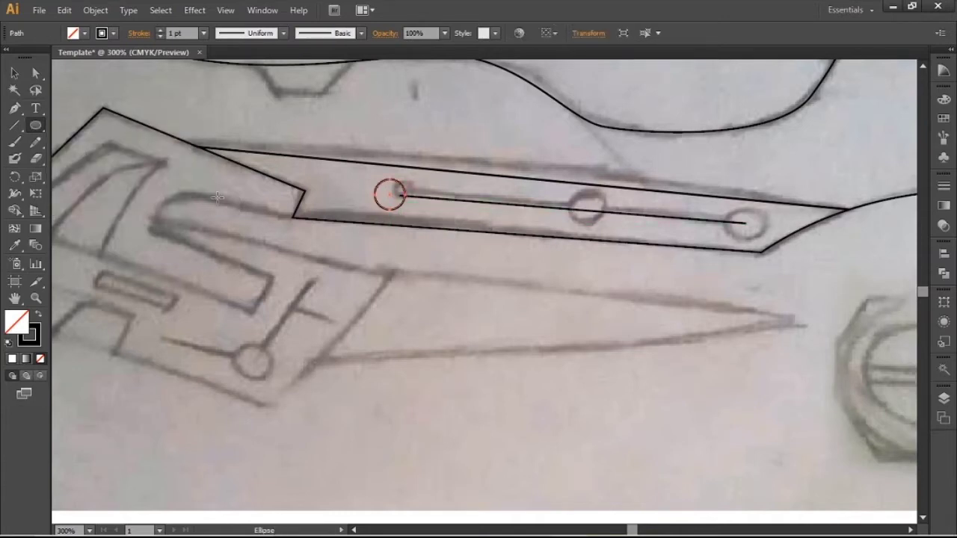
pyautogui.click(15, 73)
pyautogui.scroll(3, 419, 196)
pyautogui.moveTo(359, 217)
pyautogui.mouseDown()
pyautogui.moveTo(396, 222)
pyautogui.moveTo(364, 204)
pyautogui.mouseUp()
pyautogui.scroll(-2, 298, 193)
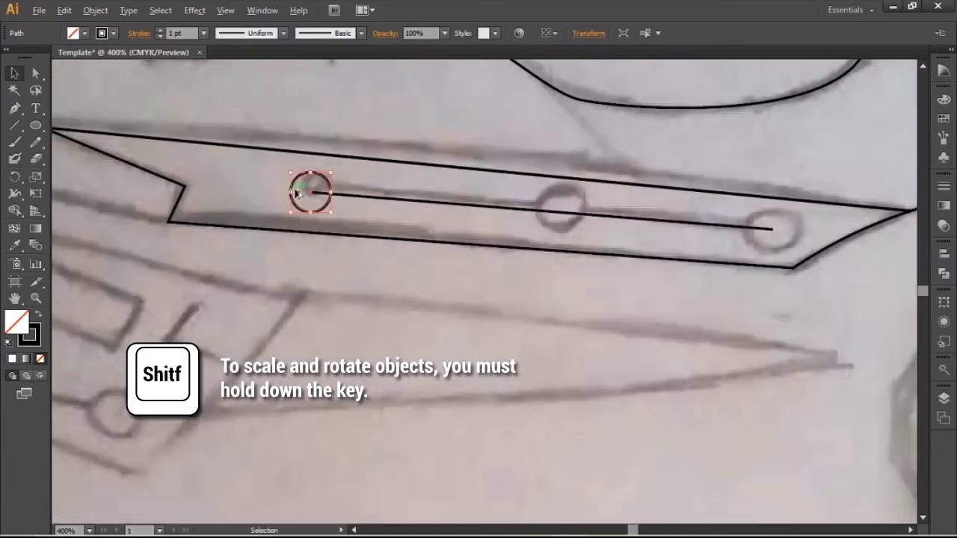
# Step: Copy the circle onto the middle ring, then shrink and recentre the left circle
pyautogui.moveTo(329, 212); pyautogui.dragTo(569, 231)
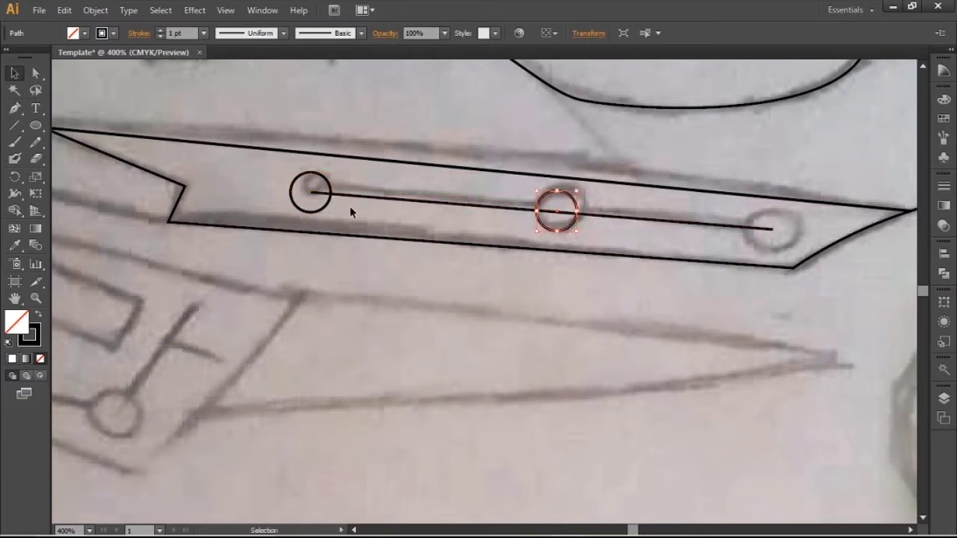
pyautogui.click(326, 207)
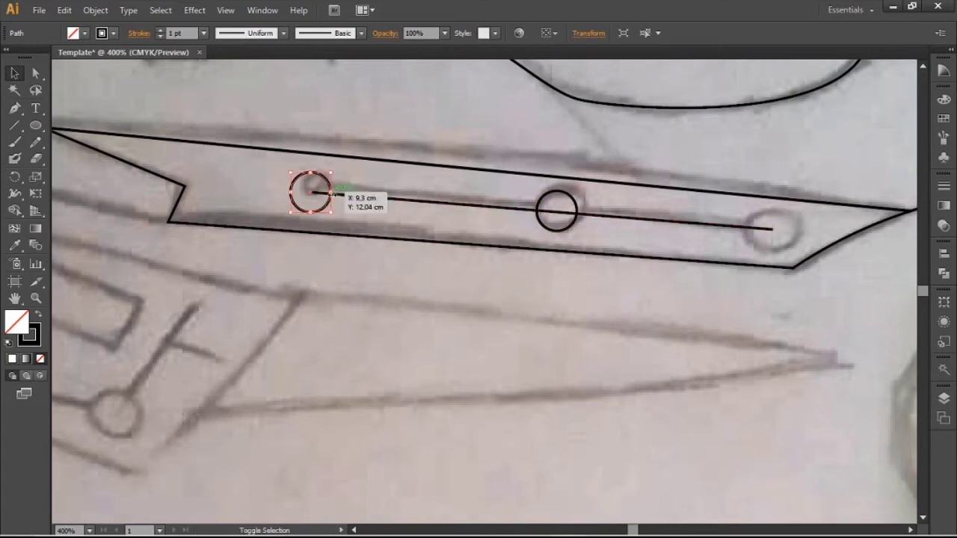
pyautogui.moveTo(332, 193); pyautogui.dragTo(324, 196)
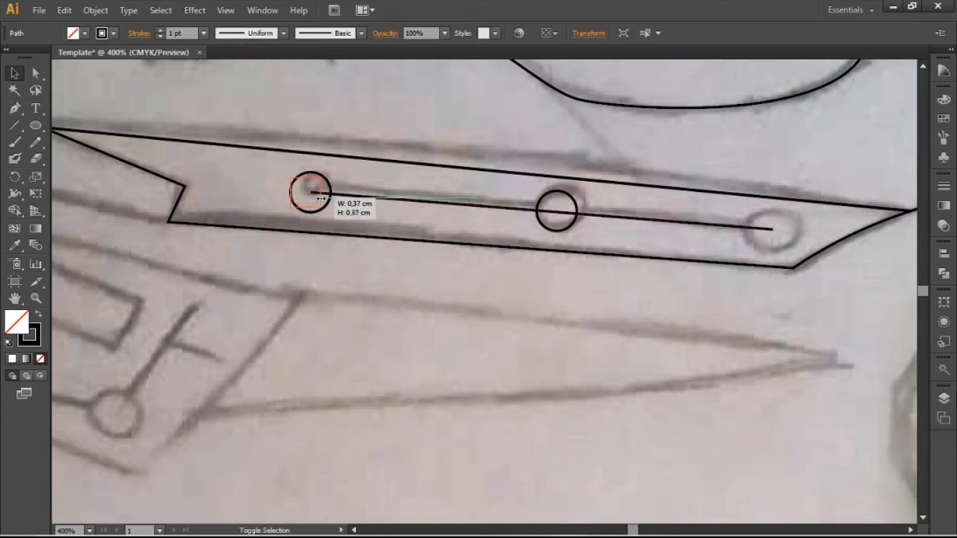
pyautogui.scroll(2, 314, 195)
pyautogui.moveTo(302, 193); pyautogui.dragTo(309, 196)
pyautogui.scroll(-3, 310, 198)
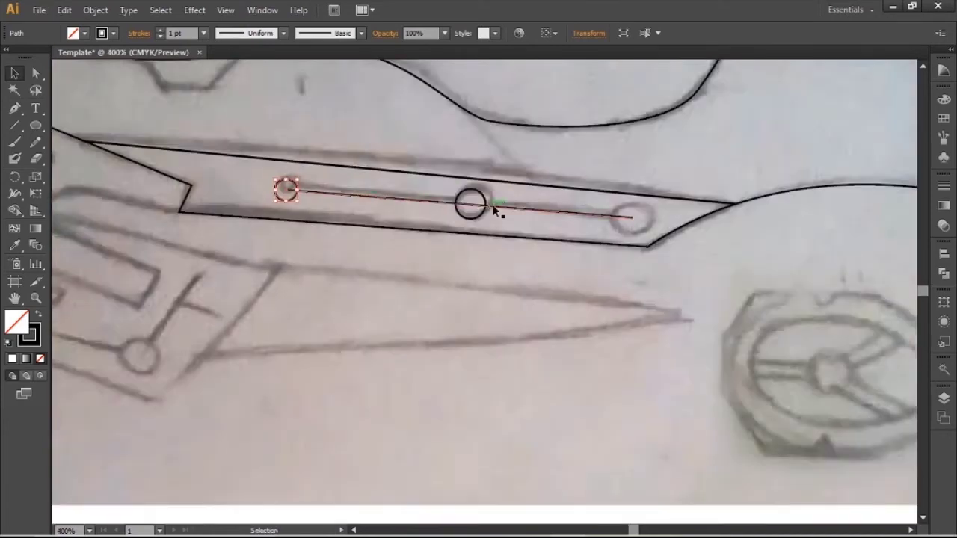
pyautogui.scroll(2, 486, 209)
# Step: Copy the middle circle to the circuit line's right end
pyautogui.moveTo(473, 221); pyautogui.dragTo(794, 256)
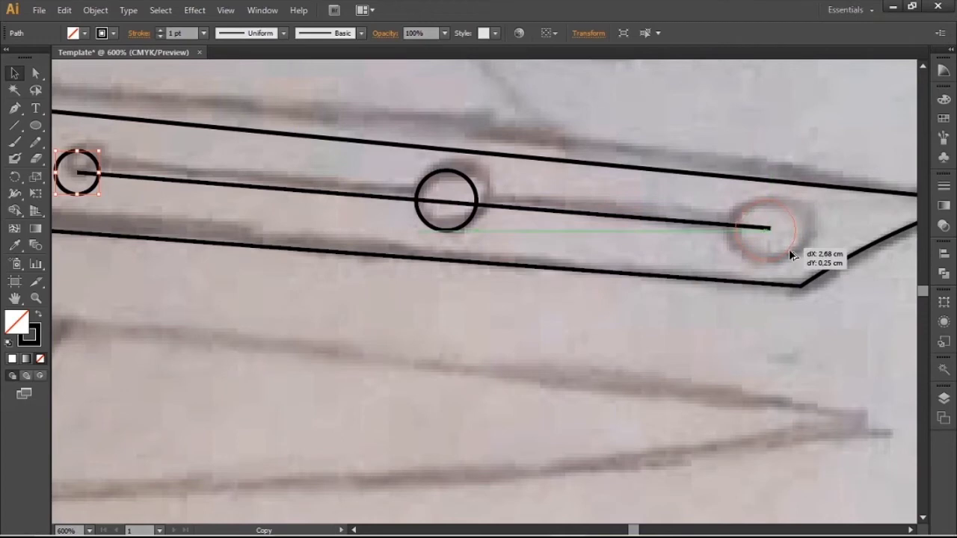
pyautogui.moveTo(789, 249); pyautogui.dragTo(788, 249)
pyautogui.scroll(-2, 513, 214)
pyautogui.click(749, 240)
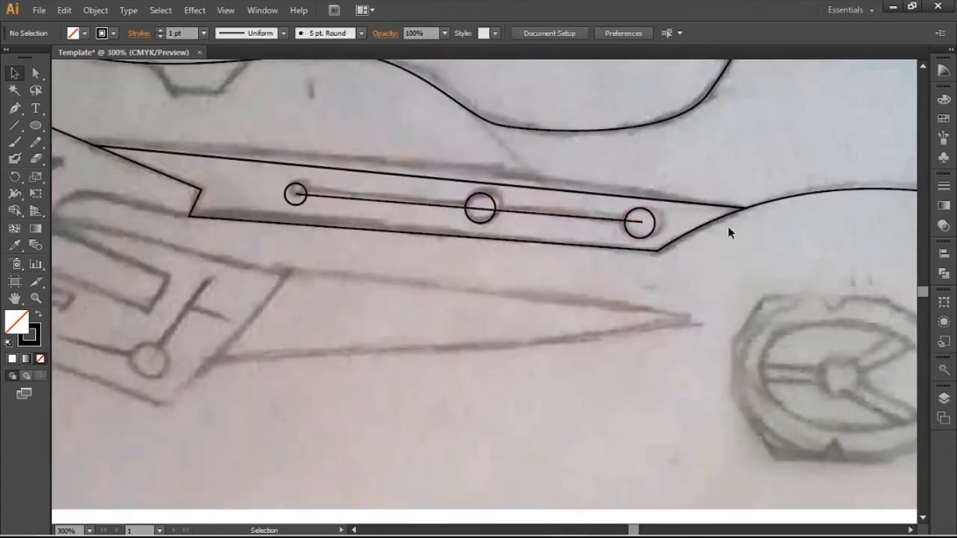
pyautogui.scroll(1, 576, 184)
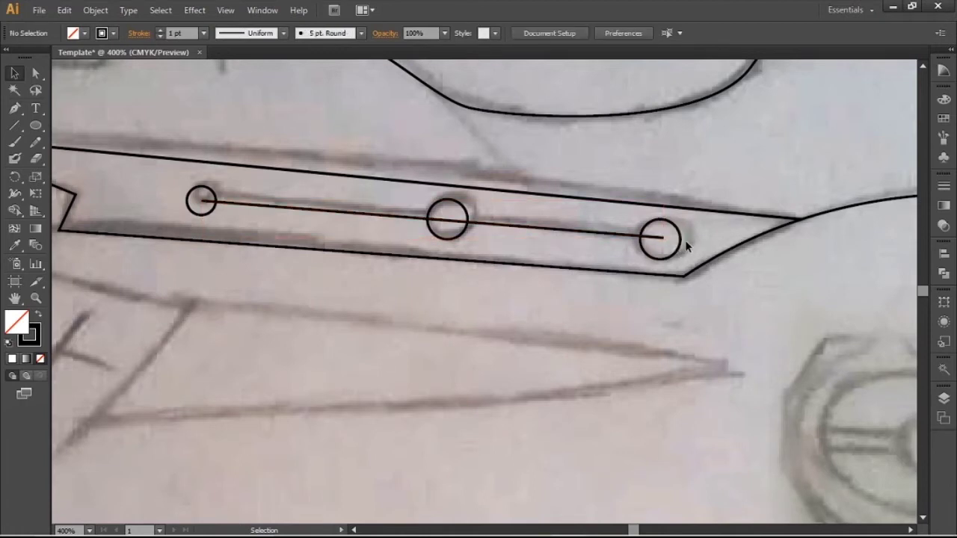
pyautogui.scroll(-1, 686, 245)
pyautogui.click(574, 231)
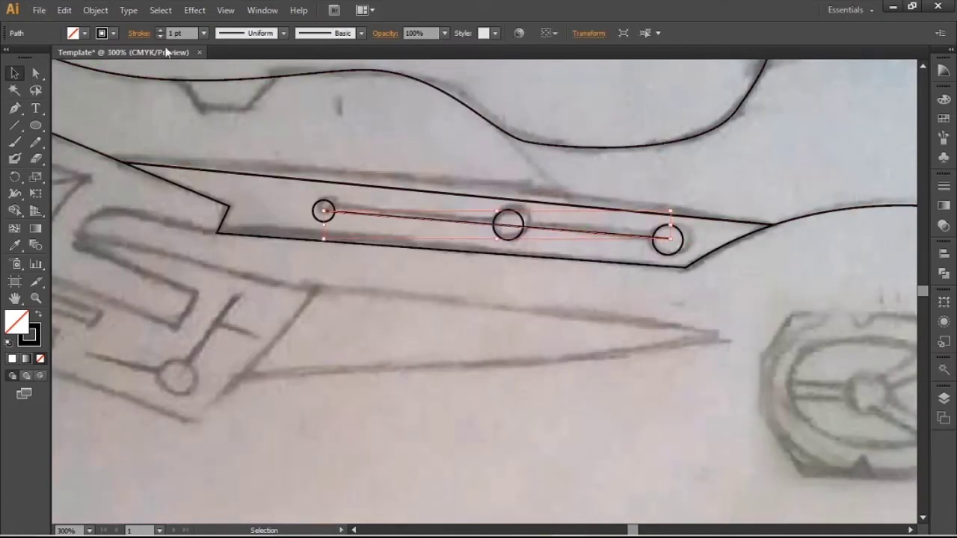
# Step: Set the circuit line's stroke weight to 7 pt
pyautogui.click(204, 34)
pyautogui.click(220, 186)
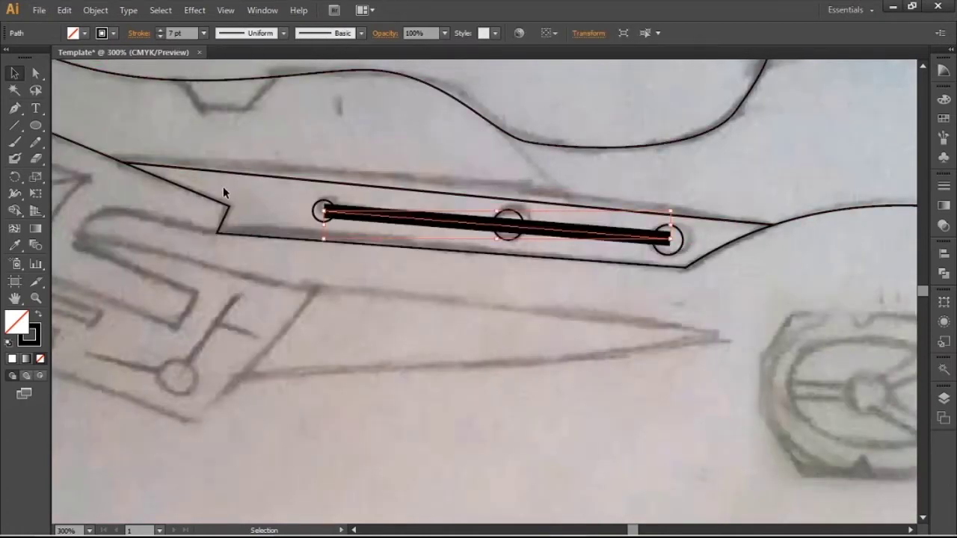
pyautogui.click(283, 33)
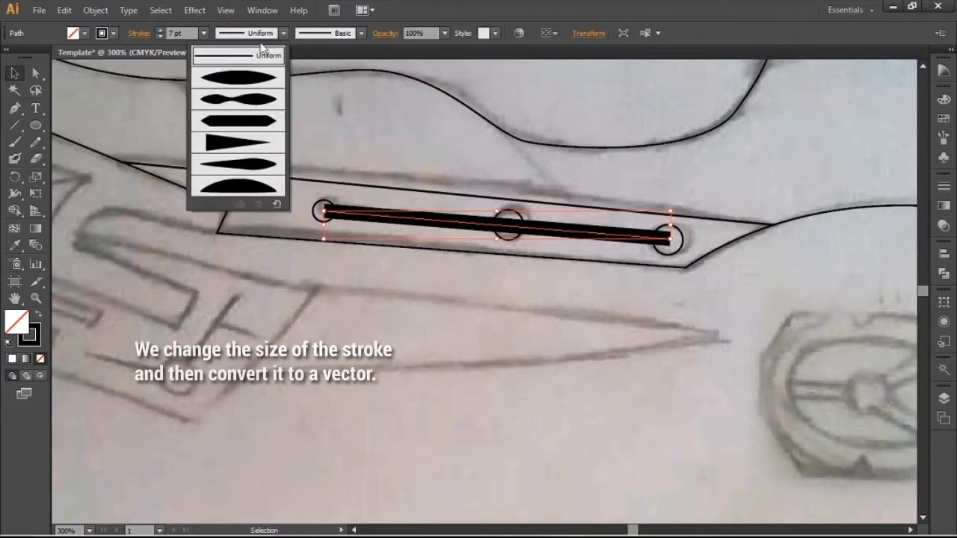
pyautogui.click(284, 32)
# Step: Expand the stroke into a filled bar and swap its fill and stroke colours
pyautogui.click(95, 10)
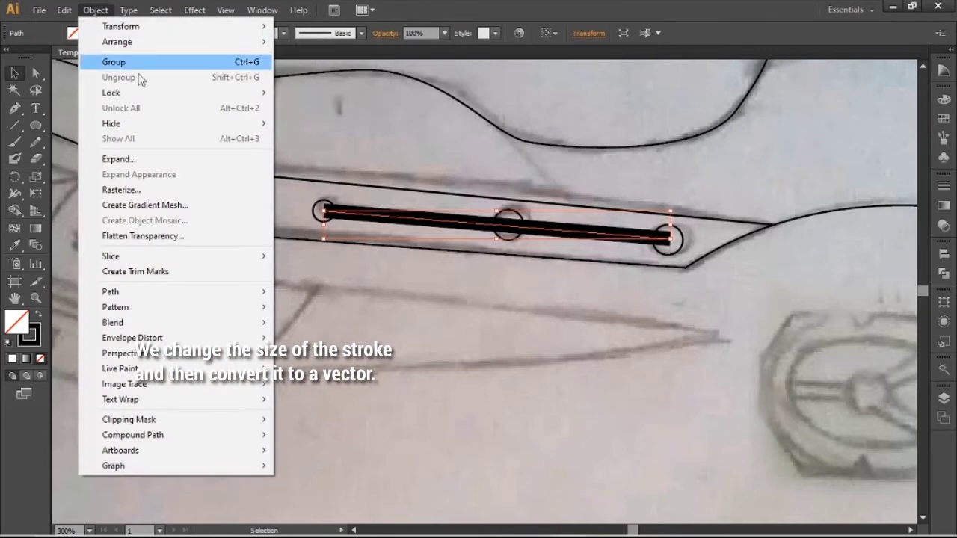
pyautogui.click(128, 163)
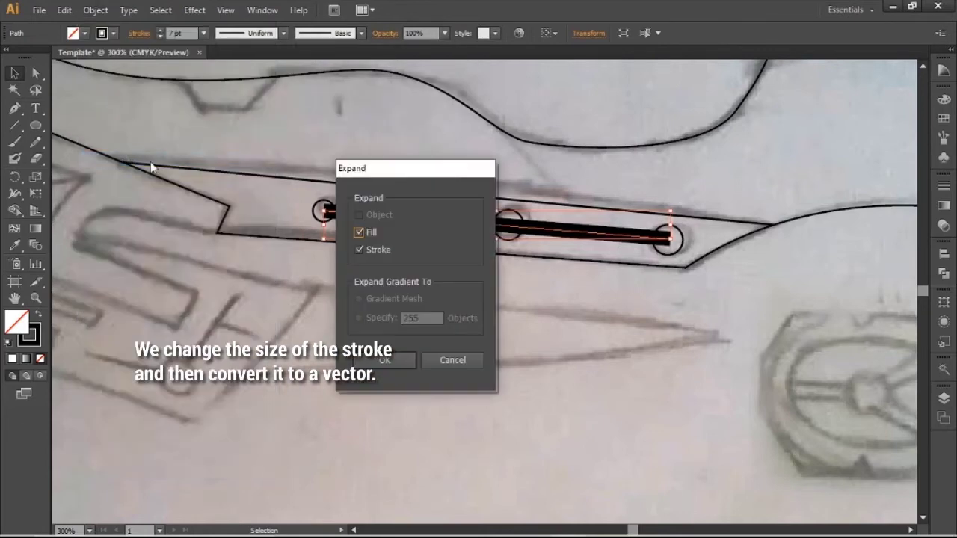
pyautogui.click(380, 359)
pyautogui.click(636, 305)
pyautogui.click(533, 217)
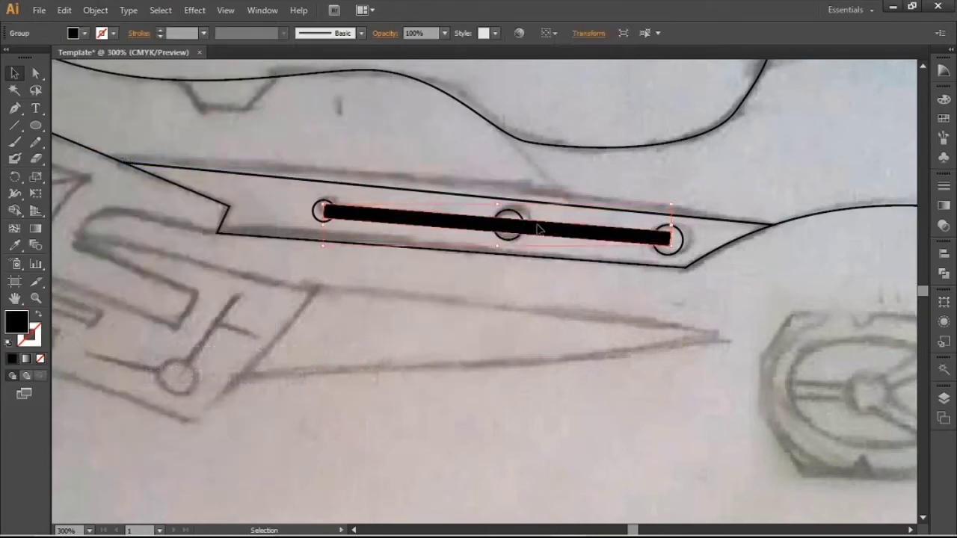
pyautogui.click(39, 314)
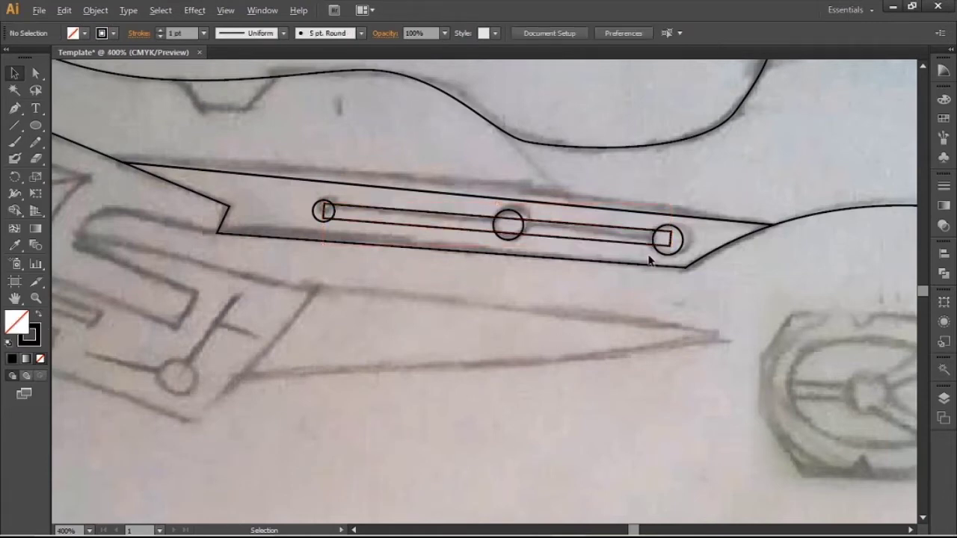
# Step: Stretch the slot bar's right end and nudge it down onto the right circle
pyautogui.click(649, 246)
pyautogui.moveTo(676, 238); pyautogui.dragTo(682, 236)
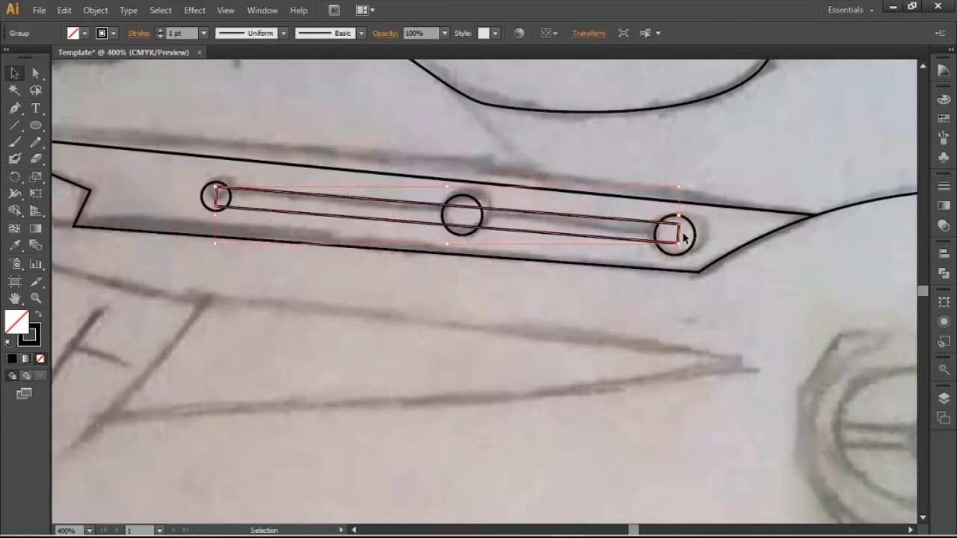
pyautogui.click(683, 216)
pyautogui.scroll(2, 681, 224)
pyautogui.press('a')
pyautogui.click(678, 224)
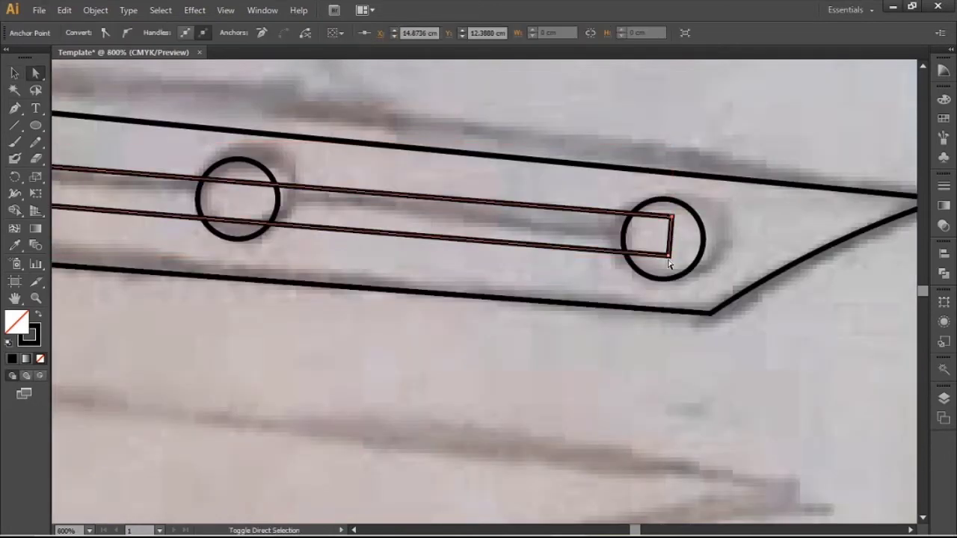
pyautogui.press('Down')
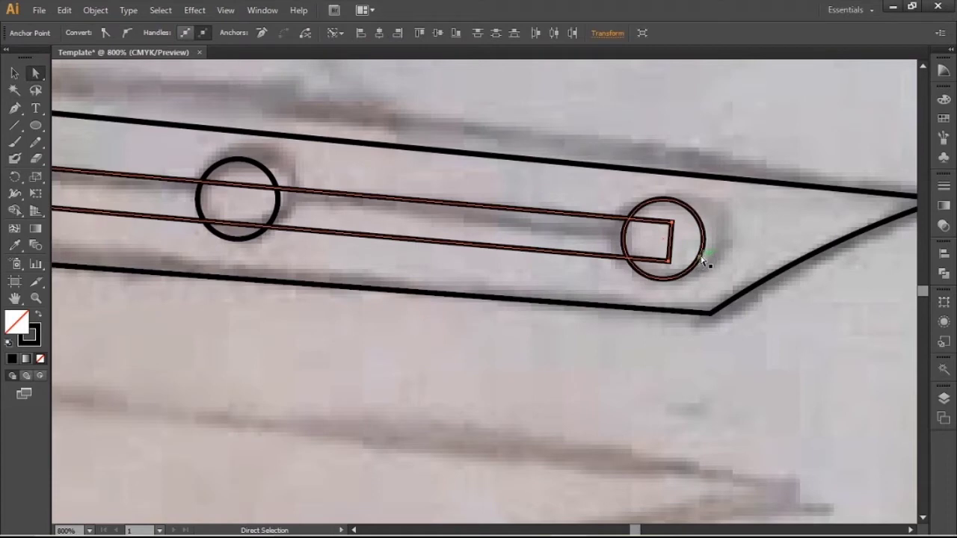
pyautogui.click(718, 252)
# Step: Divide the left circle, right circle and slot bar with Pathfinder
pyautogui.click(15, 72)
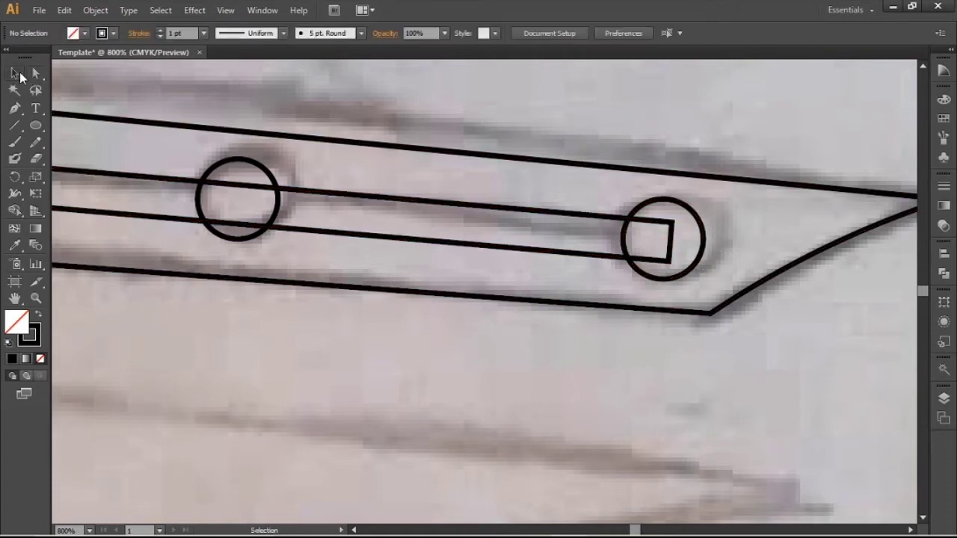
pyautogui.click(273, 179)
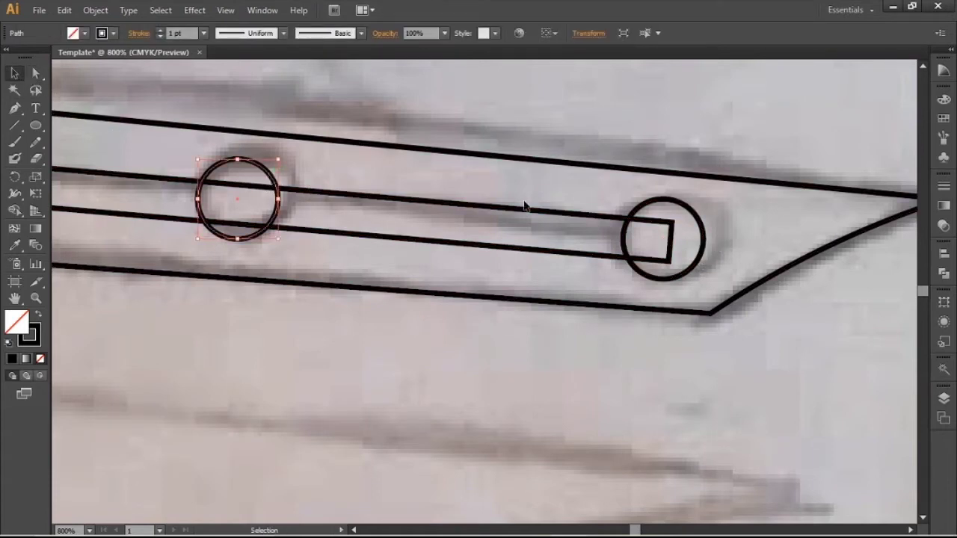
pyautogui.keyDown('shift'); pyautogui.click(649, 207); pyautogui.keyUp('shift')
pyautogui.keyDown('shift'); pyautogui.click(661, 221); pyautogui.keyUp('shift')
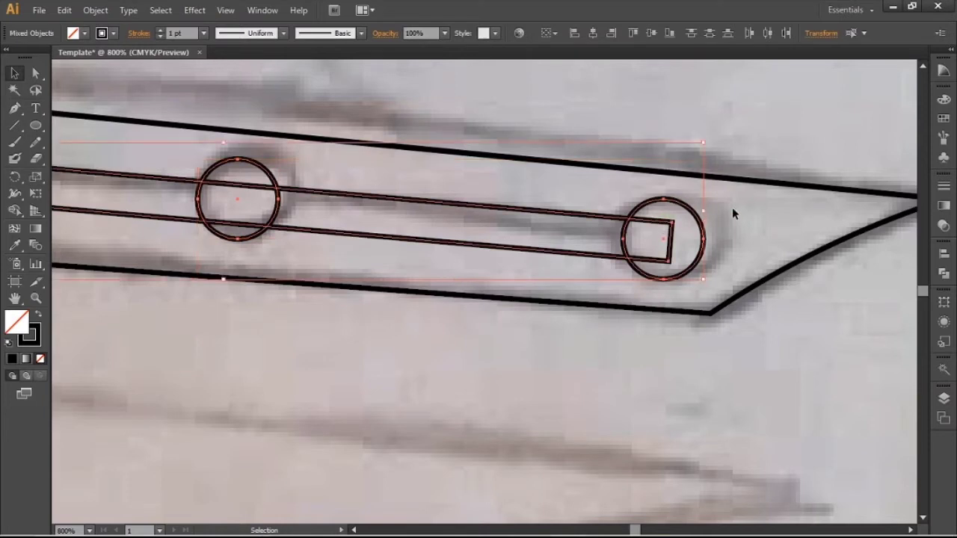
pyautogui.scroll(-2, 726, 210)
pyautogui.scroll(1, 266, 174)
pyautogui.scroll(1, 266, 174)
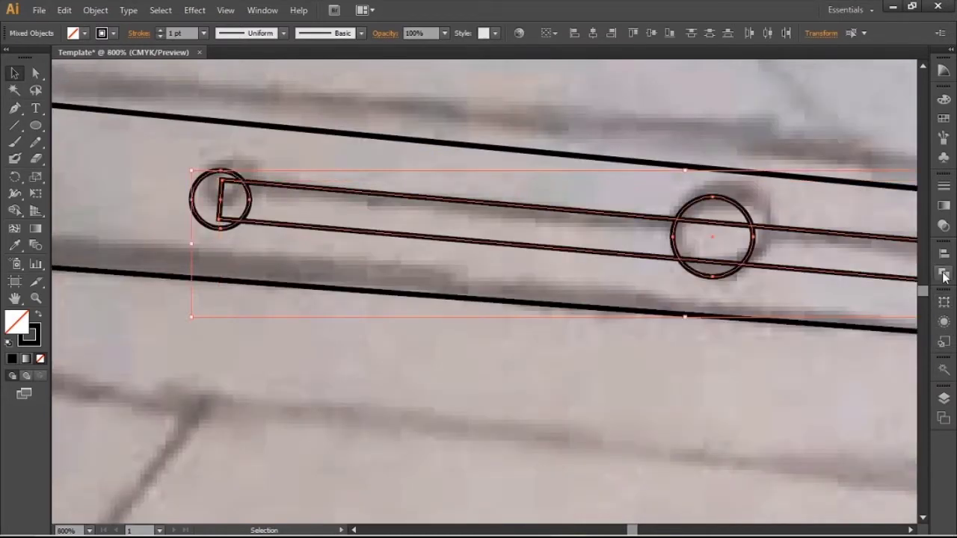
pyautogui.click(944, 274)
pyautogui.click(781, 313)
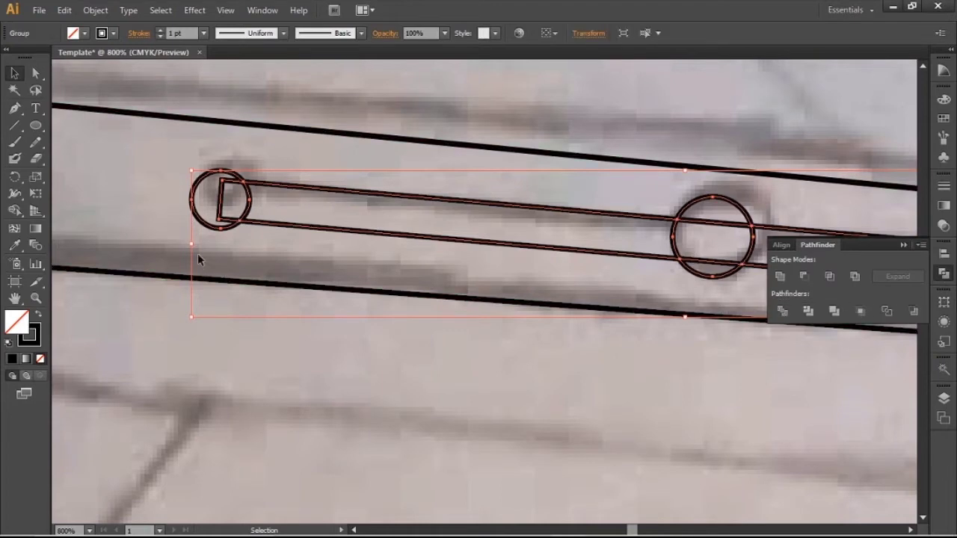
# Step: Unite the slot's pieces with the left, right and end circles
pyautogui.click(35, 72)
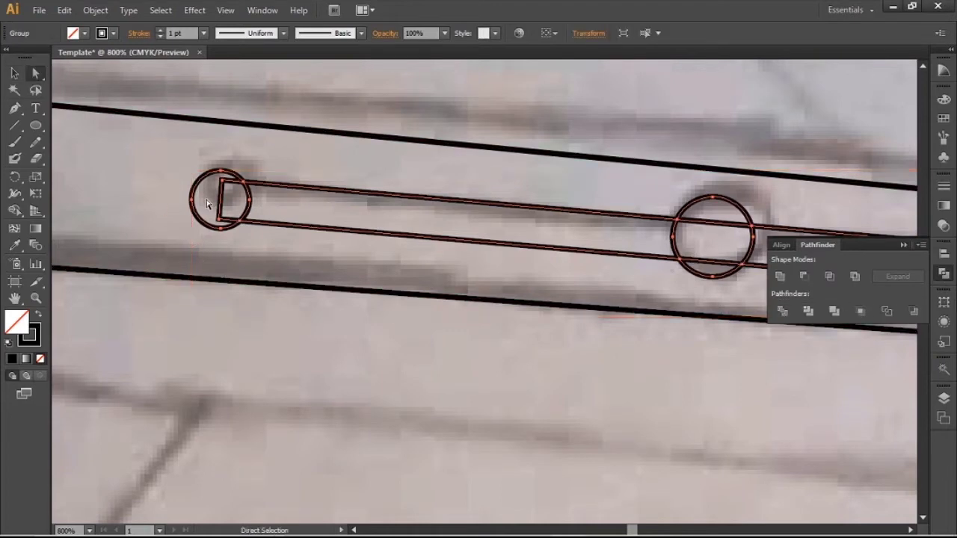
pyautogui.click(237, 222)
pyautogui.click(779, 274)
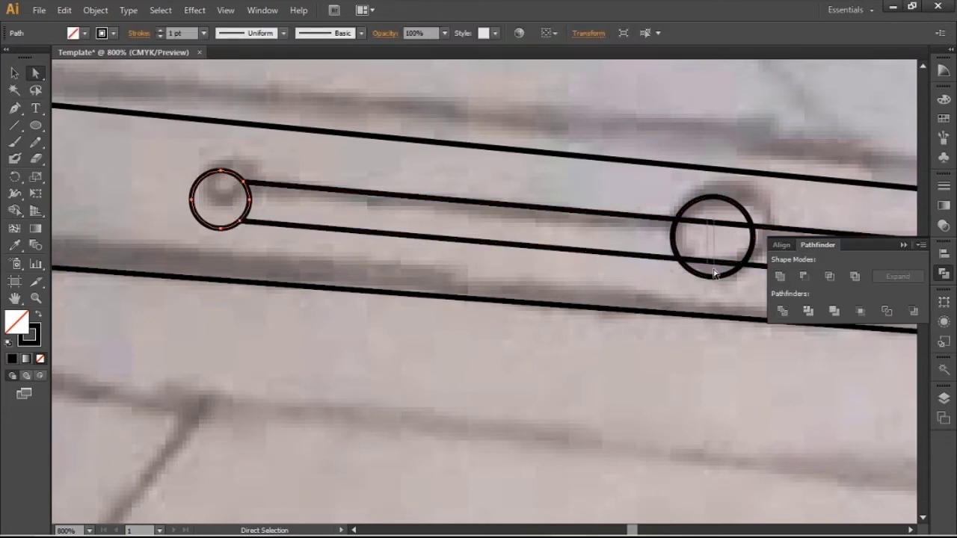
pyautogui.click(714, 274)
pyautogui.click(781, 276)
pyautogui.moveTo(780, 281); pyautogui.dragTo(340, 276)
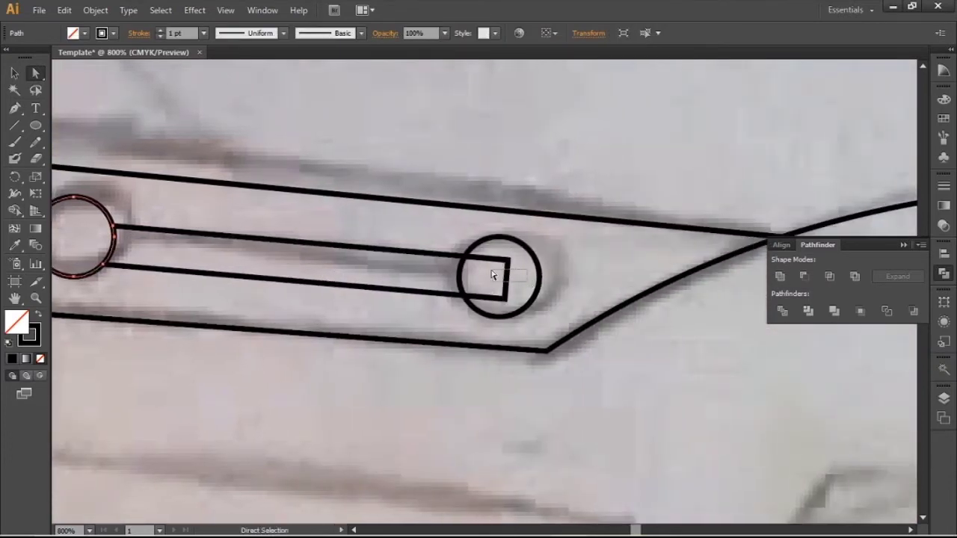
pyautogui.moveTo(482, 277); pyautogui.dragTo(506, 294)
pyautogui.click(780, 276)
pyautogui.click(626, 177)
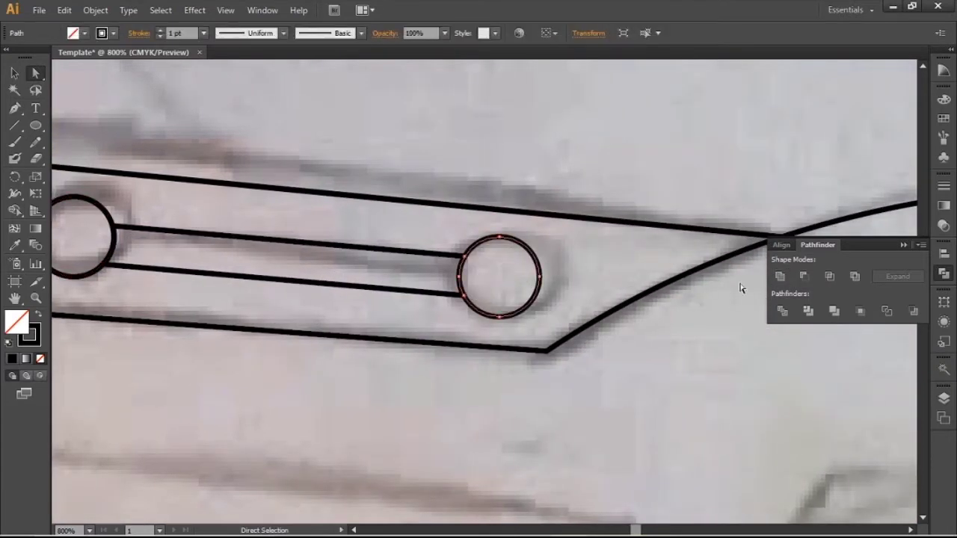
pyautogui.hotkey('ctrl', '1')
pyautogui.hotkey('ctrl', '+')
pyautogui.hotkey('ctrl', '+')
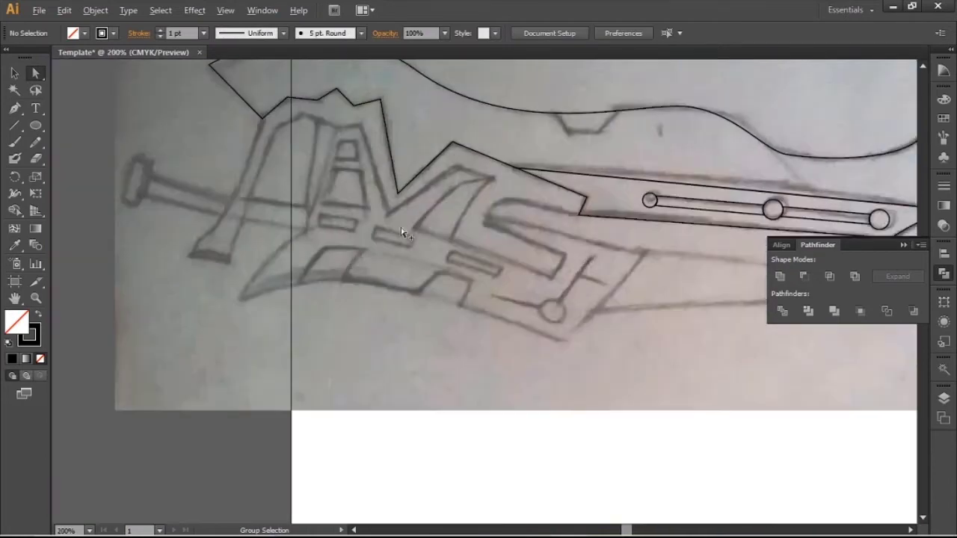
# Step: Pen-trace the guard's curved lower edge, placing its bottom and right corner points
pyautogui.press('p')
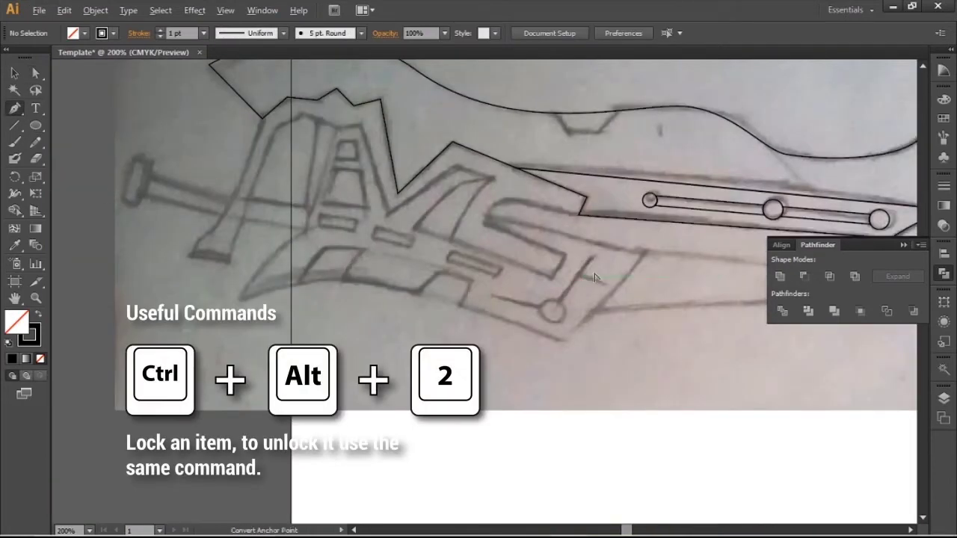
pyautogui.keyDown('alt'); pyautogui.scroll(1, 594, 278); pyautogui.keyUp('alt')
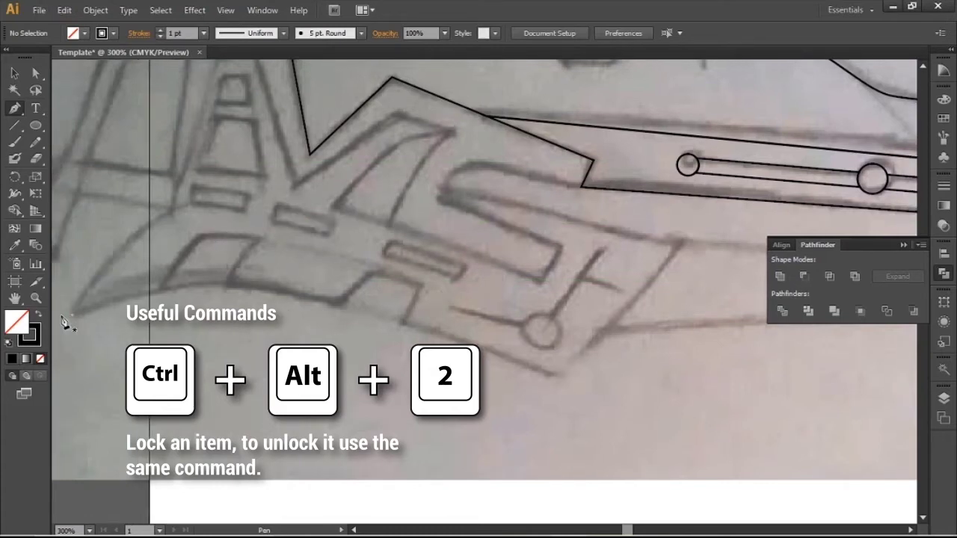
pyautogui.click(71, 314)
pyautogui.moveTo(333, 302); pyautogui.dragTo(375, 319)
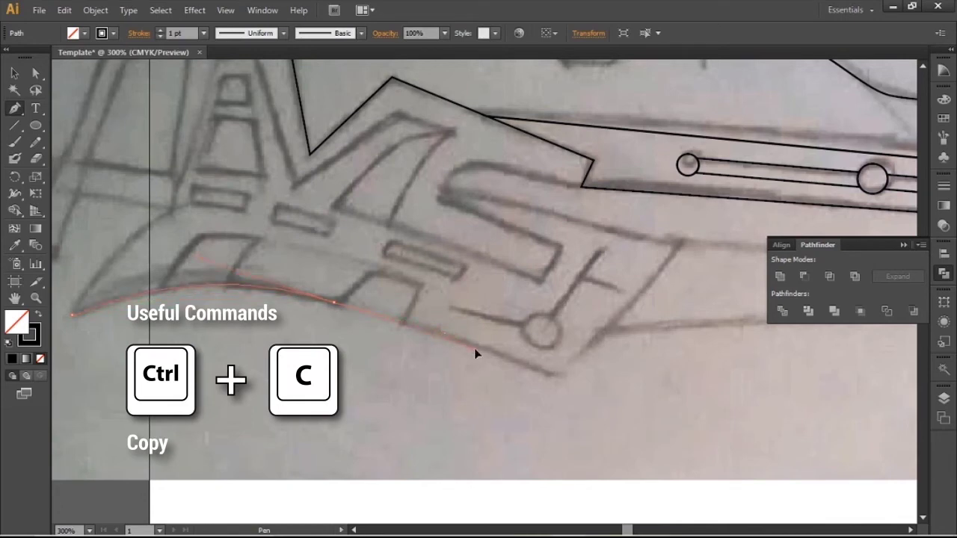
pyautogui.moveTo(479, 349); pyautogui.dragTo(550, 378)
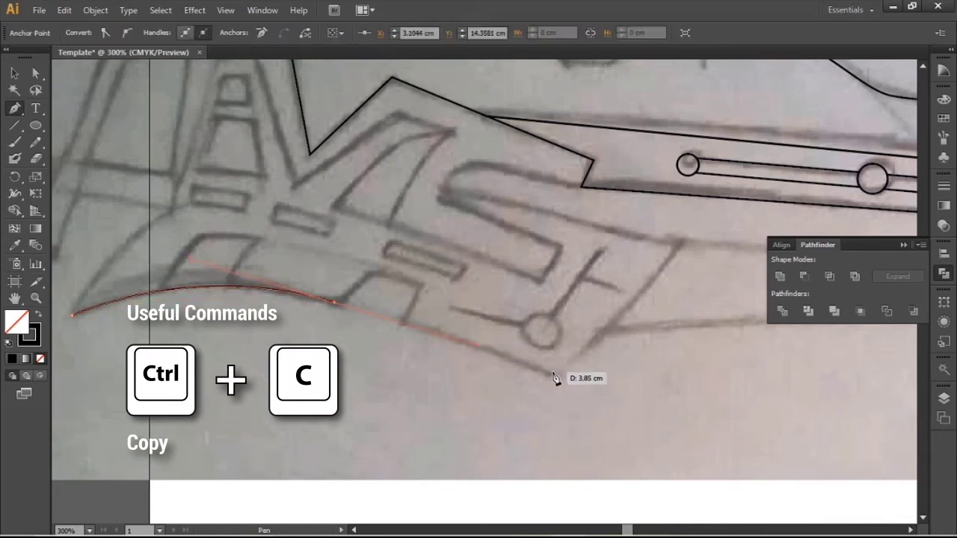
pyautogui.click(551, 373)
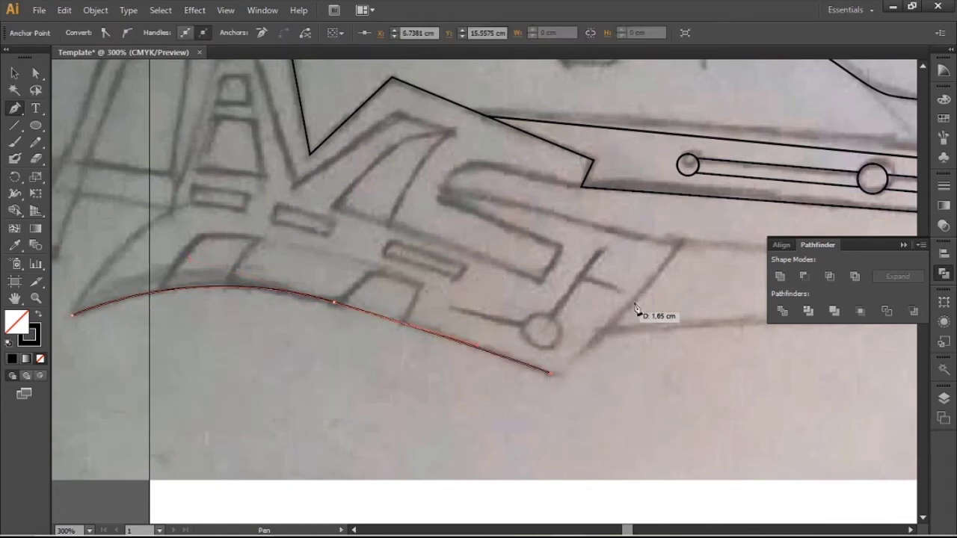
pyautogui.click(678, 247)
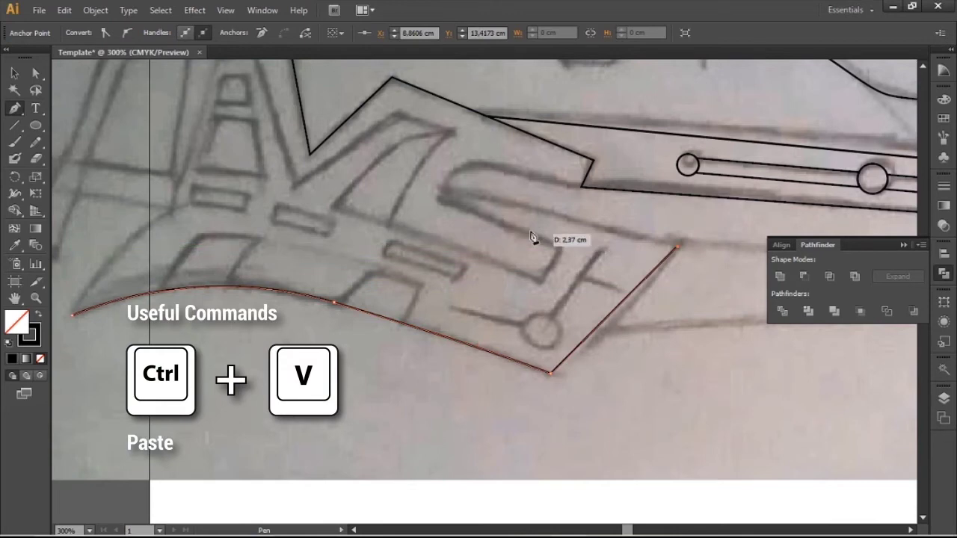
pyautogui.click(446, 195)
pyautogui.scroll(-1, 445, 196)
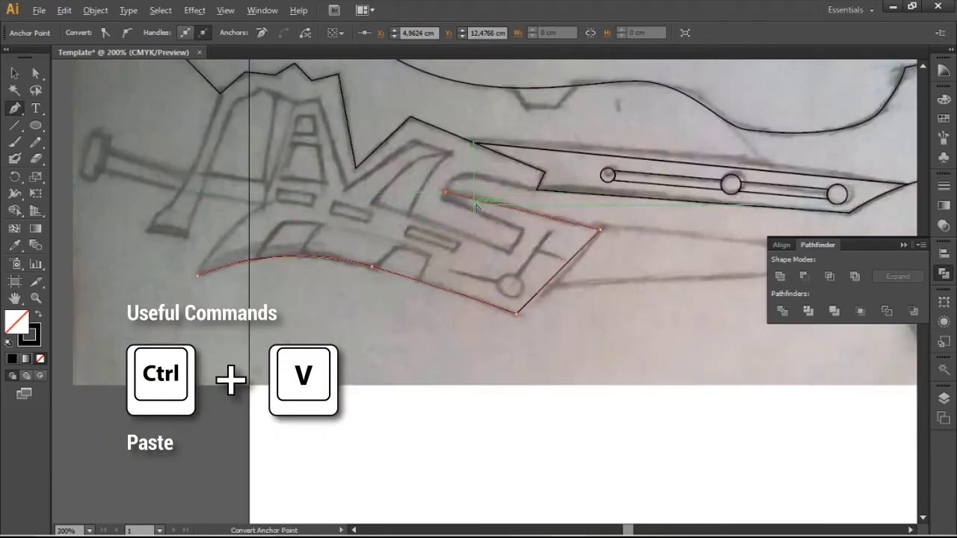
pyautogui.scroll(2, 477, 208)
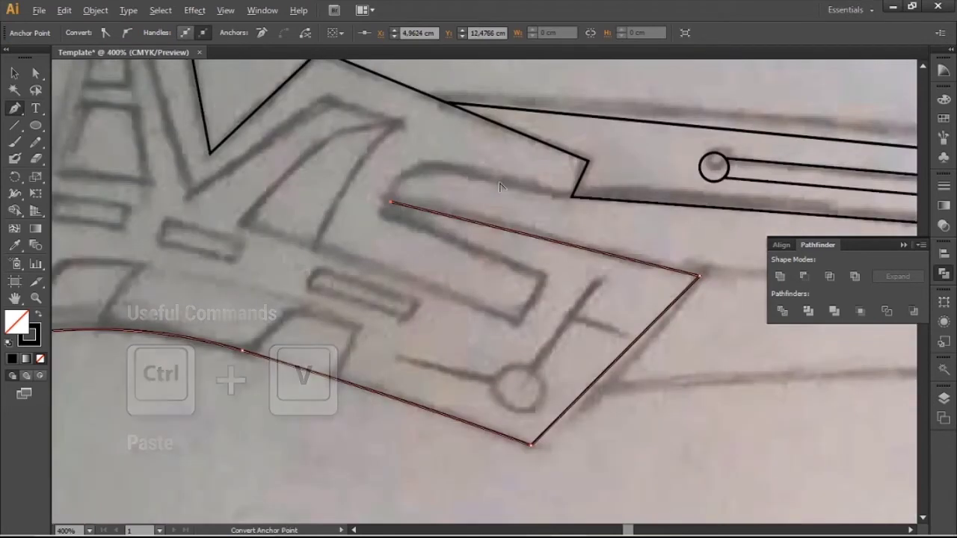
pyautogui.keyDown('ctrl'); pyautogui.click(461, 171); pyautogui.keyUp('ctrl')
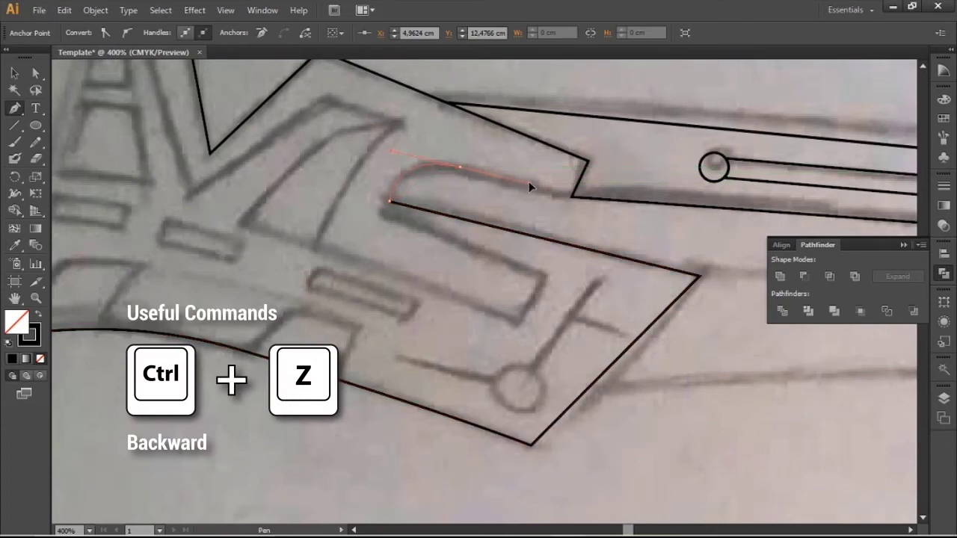
pyautogui.hotkey('ctrl', 'z')
# Step: Add the hooked curve near the blade corner and smooth the hook's upper curves
pyautogui.click(573, 195)
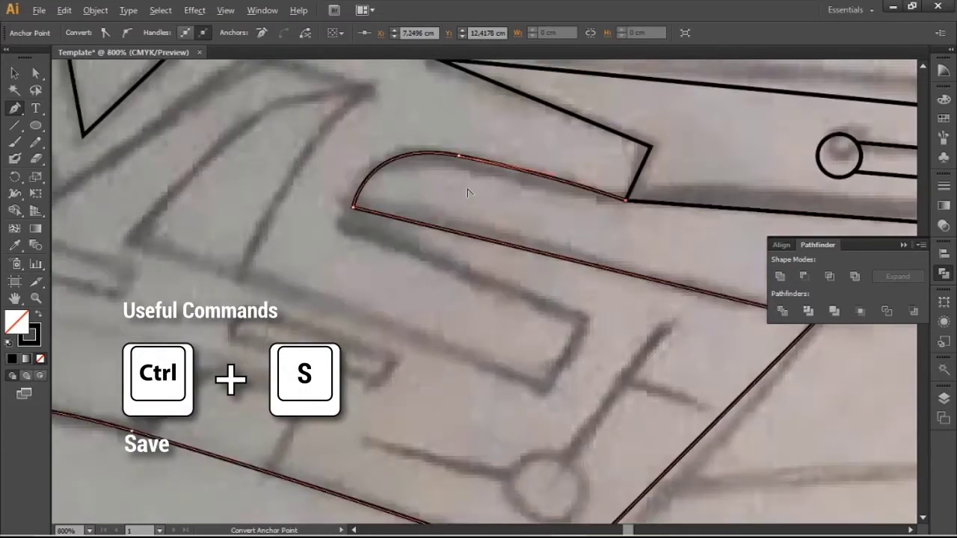
pyautogui.scroll(2, 469, 187)
pyautogui.moveTo(454, 150); pyautogui.dragTo(443, 151)
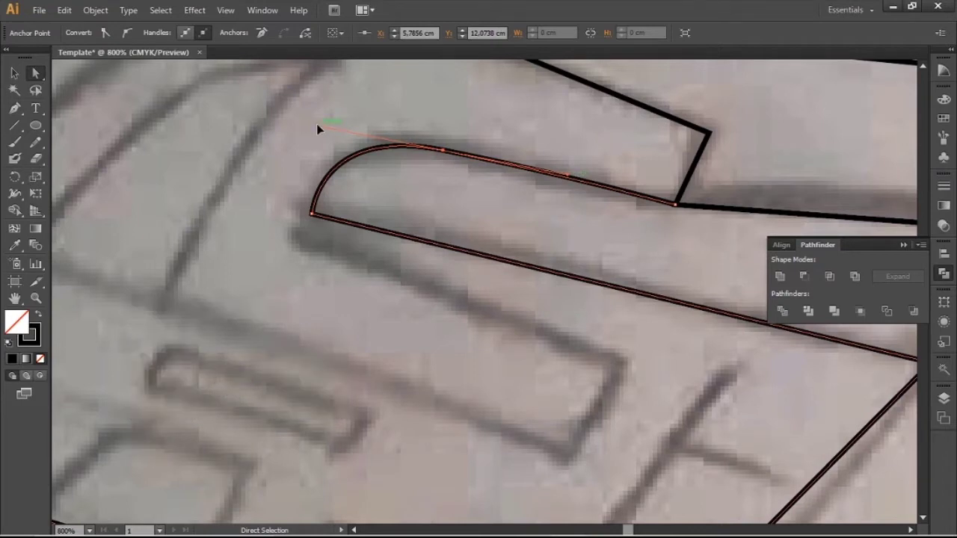
pyautogui.moveTo(318, 127); pyautogui.dragTo(314, 120)
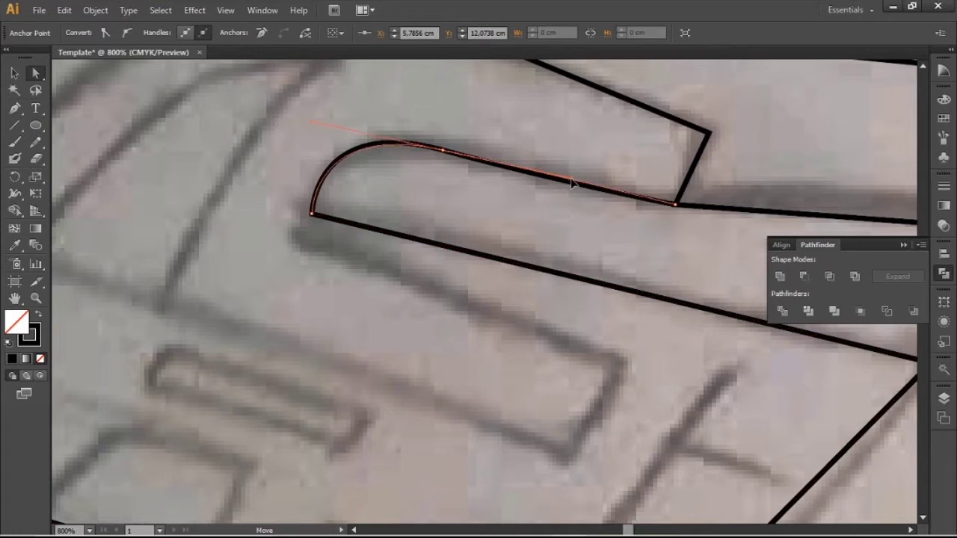
pyautogui.click(584, 163)
pyautogui.keyDown('alt'); pyautogui.scroll(-2, 561, 165); pyautogui.keyUp('alt')
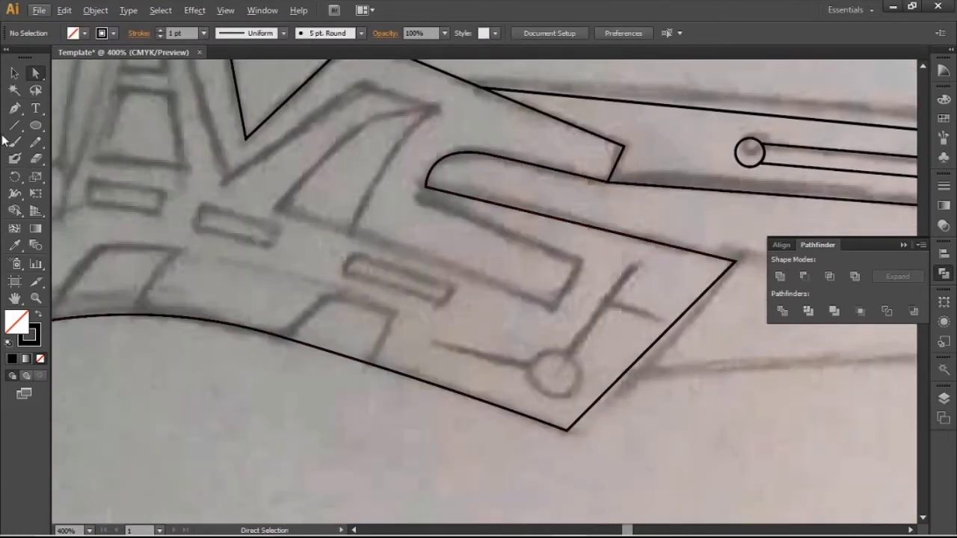
# Step: Resume the path from its end anchor, curving the corner and placing points along the top edge
pyautogui.click(16, 110)
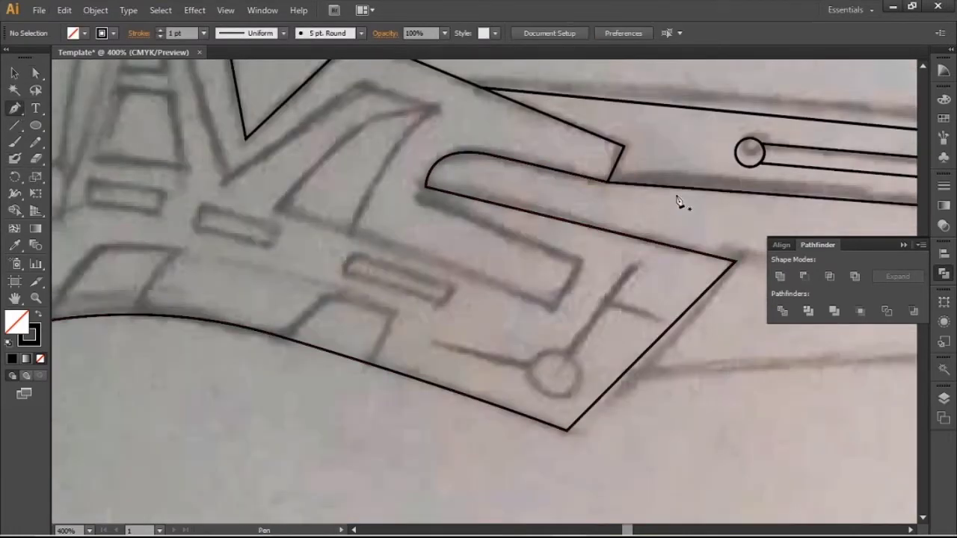
pyautogui.click(607, 183)
pyautogui.keyDown('alt'); pyautogui.scroll(-1, 607, 185); pyautogui.keyUp('alt')
pyautogui.keyDown('alt'); pyautogui.scroll(-1, 607, 186); pyautogui.keyUp('alt')
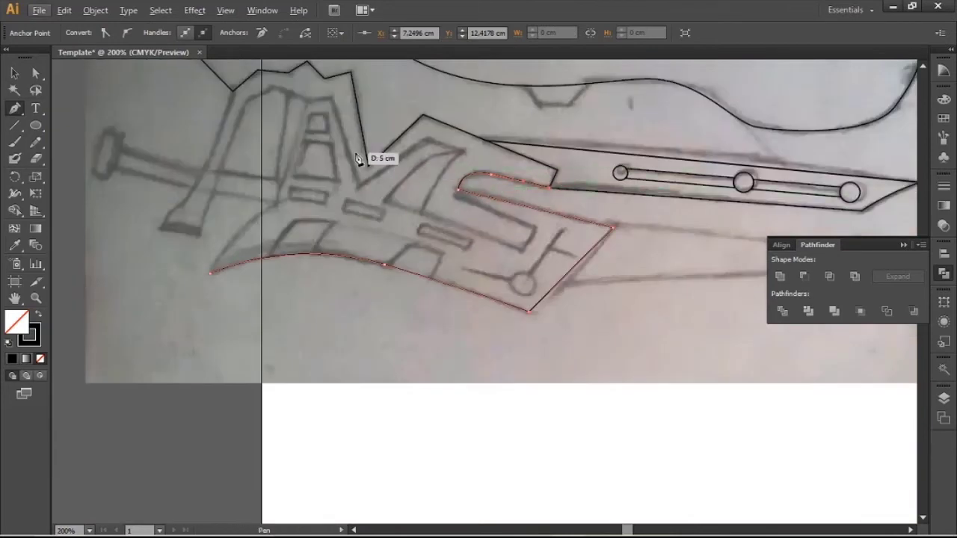
pyautogui.moveTo(550, 184); pyautogui.dragTo(585, 170)
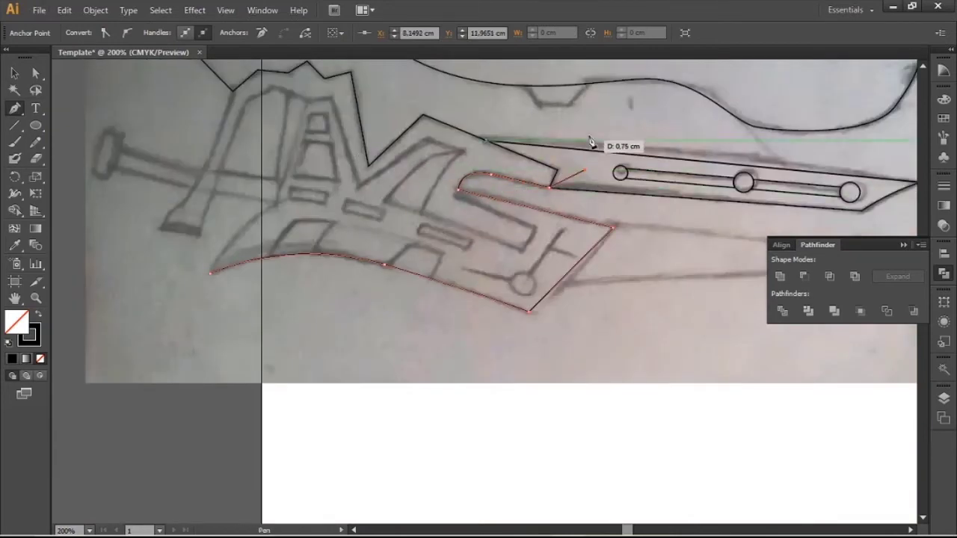
pyautogui.click(584, 121)
pyautogui.click(411, 97)
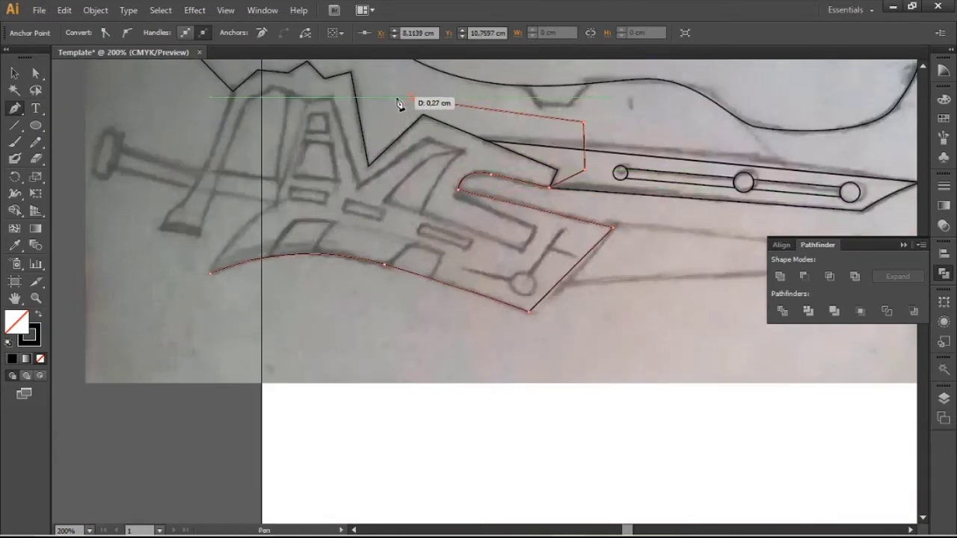
pyautogui.scroll(1, 313, 179)
pyautogui.scroll(1, 293, 179)
pyautogui.keyDown('alt'); pyautogui.scroll(2, 292, 179); pyautogui.keyUp('alt')
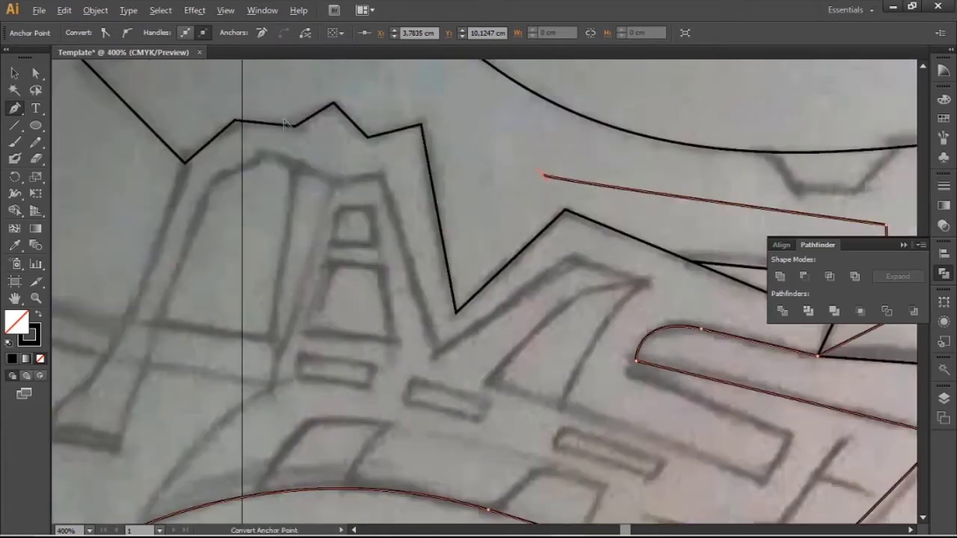
# Step: Add further top-edge anchors, run the outline down the sketch, and close it with a curve
pyautogui.click(355, 91)
pyautogui.click(290, 91)
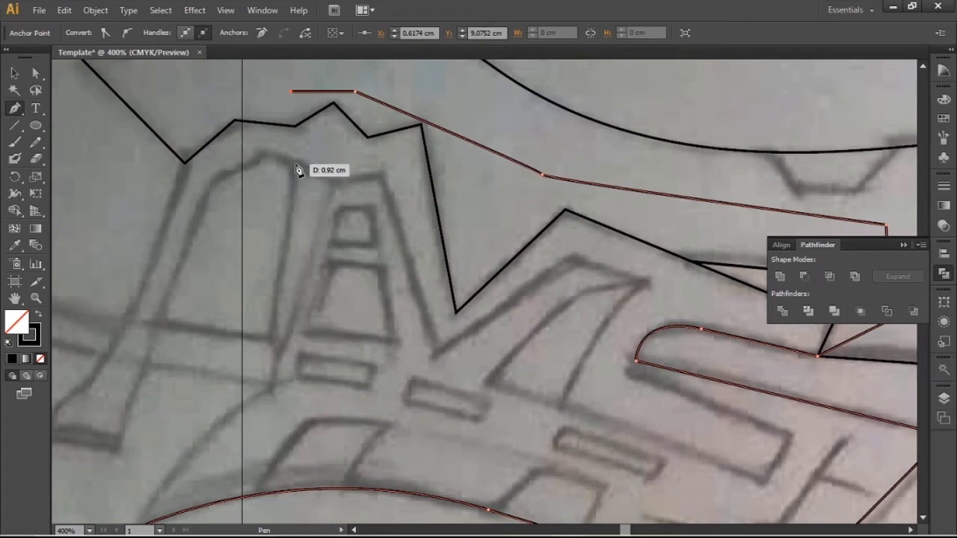
pyautogui.click(285, 147)
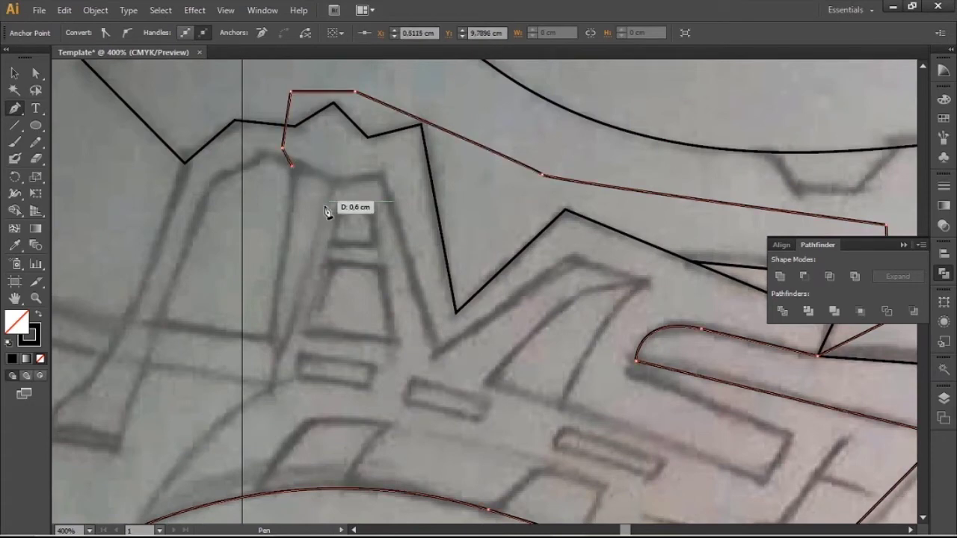
pyautogui.keyDown('alt'); pyautogui.scroll(-2, 384, 167); pyautogui.keyUp('alt')
pyautogui.keyDown('alt'); pyautogui.scroll(1, 282, 296); pyautogui.keyUp('alt')
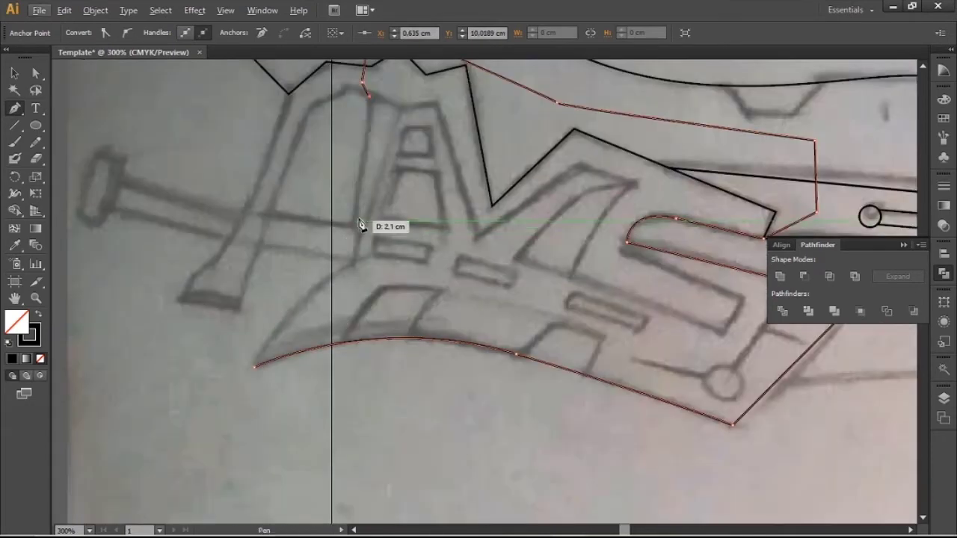
pyautogui.click(360, 234)
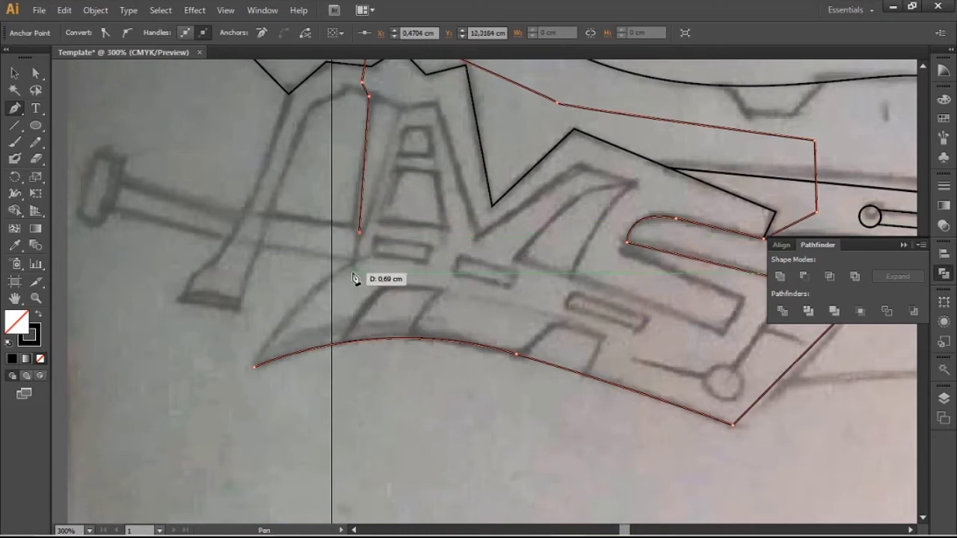
pyautogui.click(354, 261)
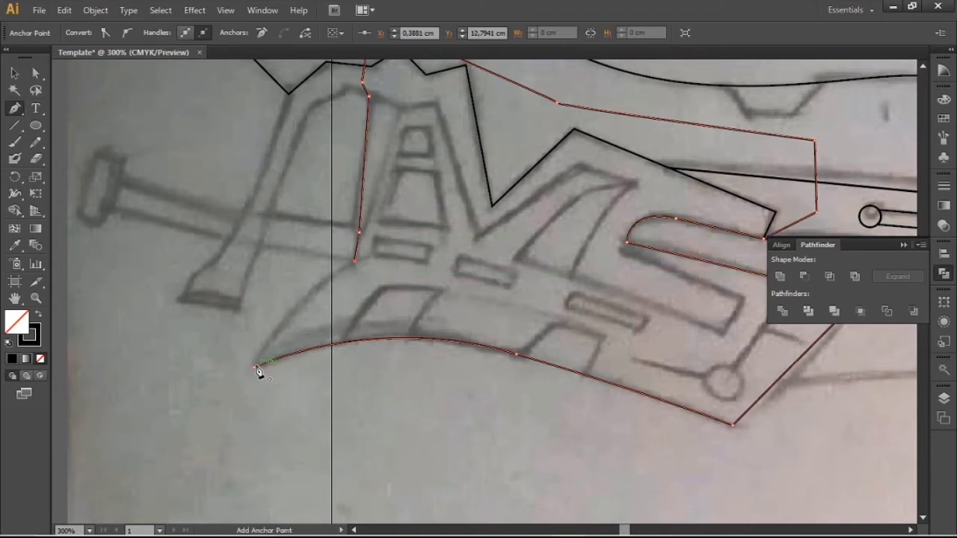
pyautogui.moveTo(255, 366); pyautogui.dragTo(272, 427)
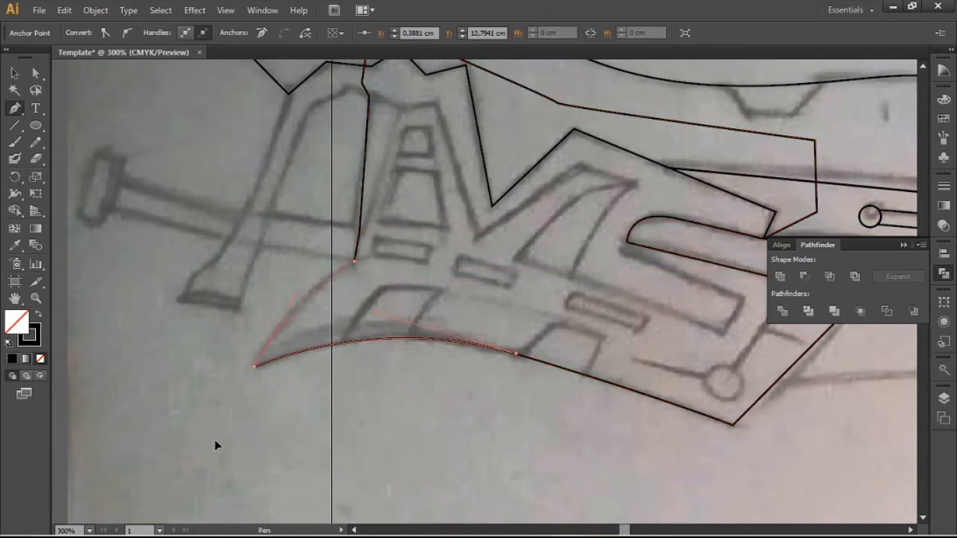
# Step: Select all the guard outlines and split them where they overlap with Pathfinder Divide
pyautogui.click(14, 73)
pyautogui.click(370, 261)
pyautogui.keyDown('alt'); pyautogui.scroll(-5, 448, 213); pyautogui.keyUp('alt')
pyautogui.keyDown('alt'); pyautogui.scroll(4, 491, 252); pyautogui.keyUp('alt')
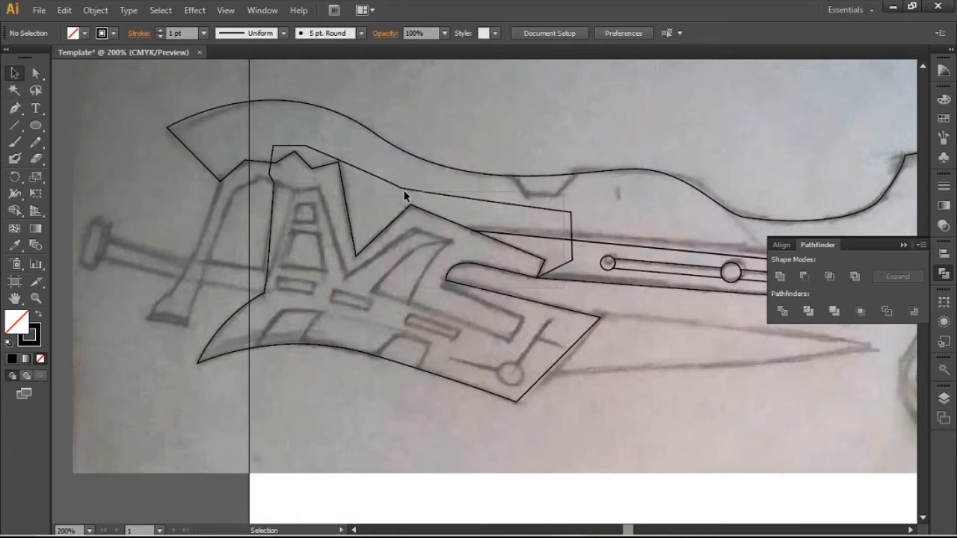
pyautogui.click(415, 206)
pyautogui.click(782, 315)
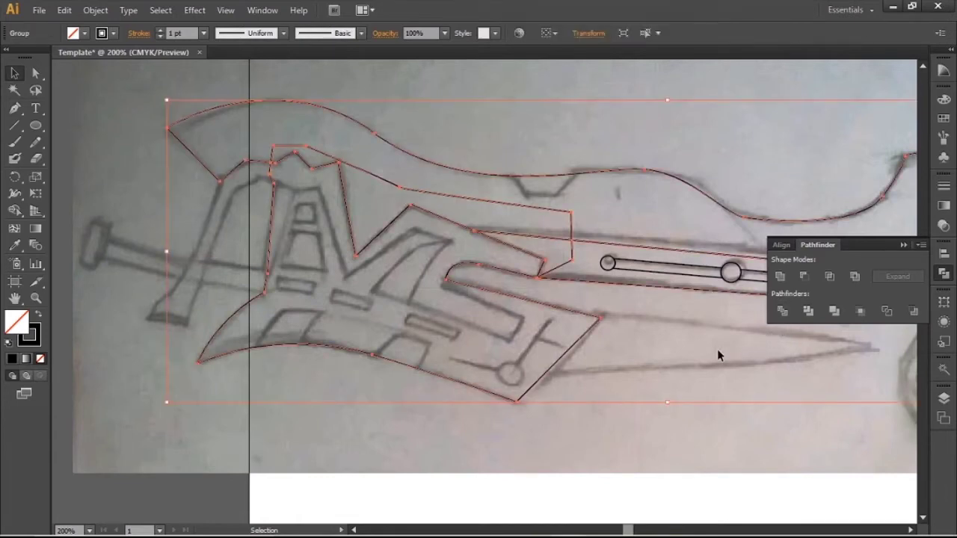
pyautogui.click(701, 348)
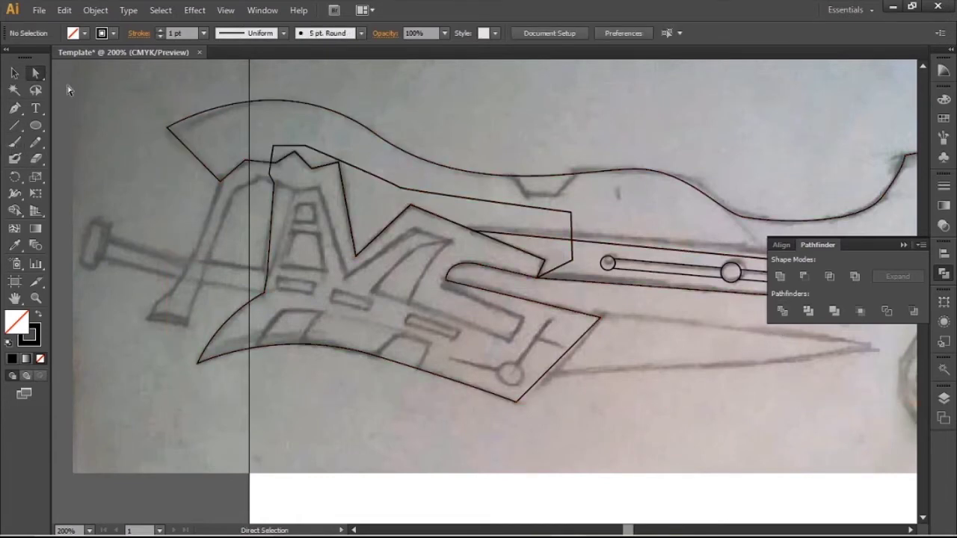
# Step: Merge the upper divided pieces into one shape with Pathfinder Unite
pyautogui.click(396, 177)
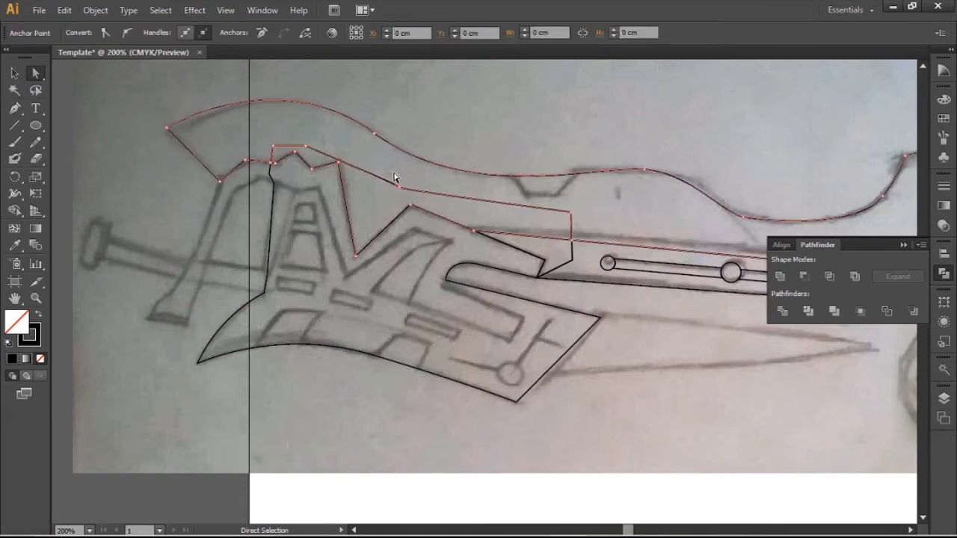
pyautogui.click(780, 277)
pyautogui.click(591, 230)
pyautogui.scroll(1, 579, 265)
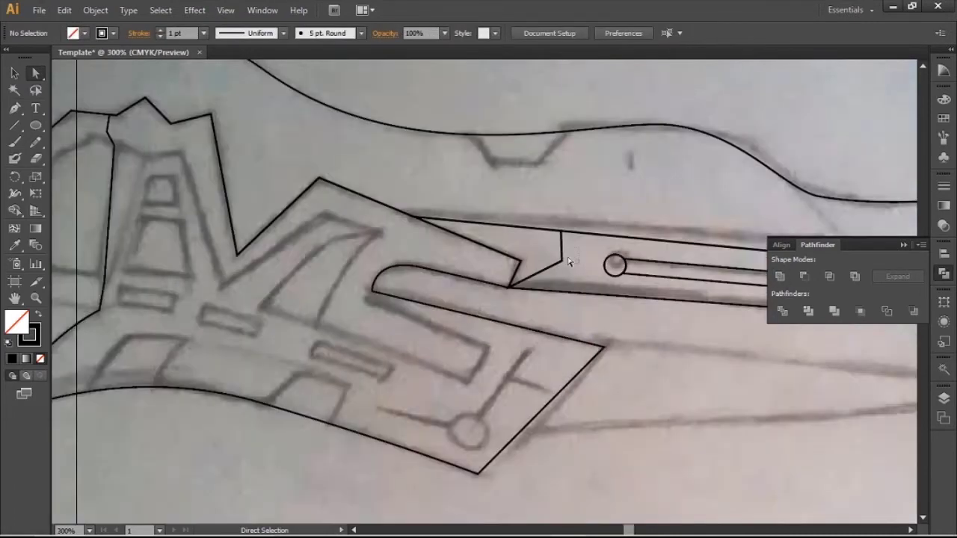
pyautogui.click(553, 252)
pyautogui.click(615, 215)
pyautogui.scroll(-3, 588, 203)
pyautogui.scroll(4, 596, 152)
# Step: Pen-draw a closed trapezoid over the top curve and nudge its top-right corner left
pyautogui.click(13, 110)
pyautogui.moveTo(410, 161); pyautogui.dragTo(461, 210)
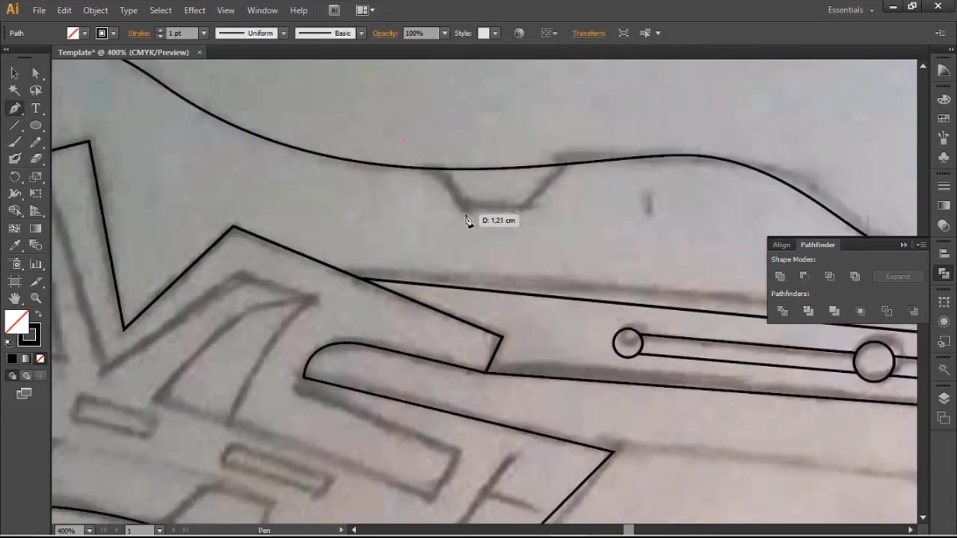
pyautogui.click(526, 208)
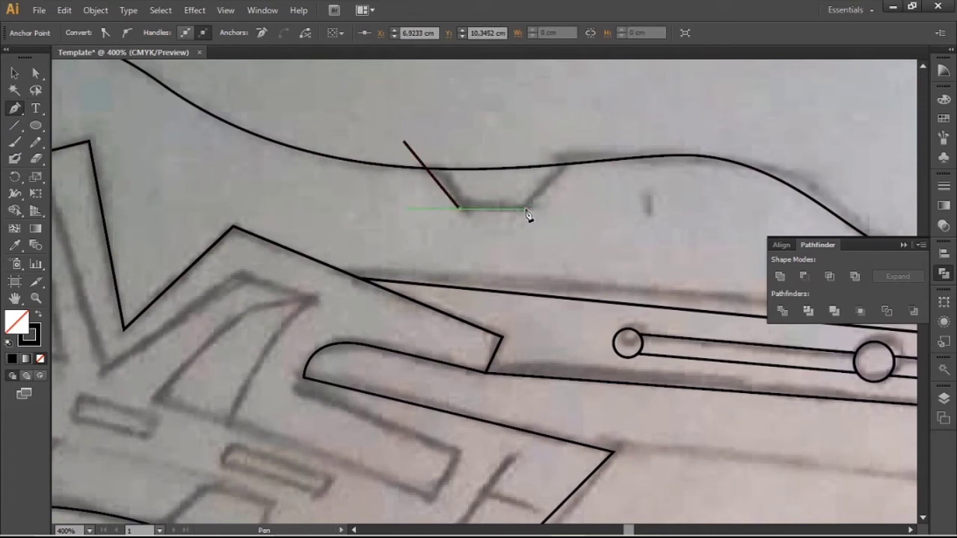
pyautogui.click(611, 131)
pyautogui.click(404, 142)
pyautogui.press('a')
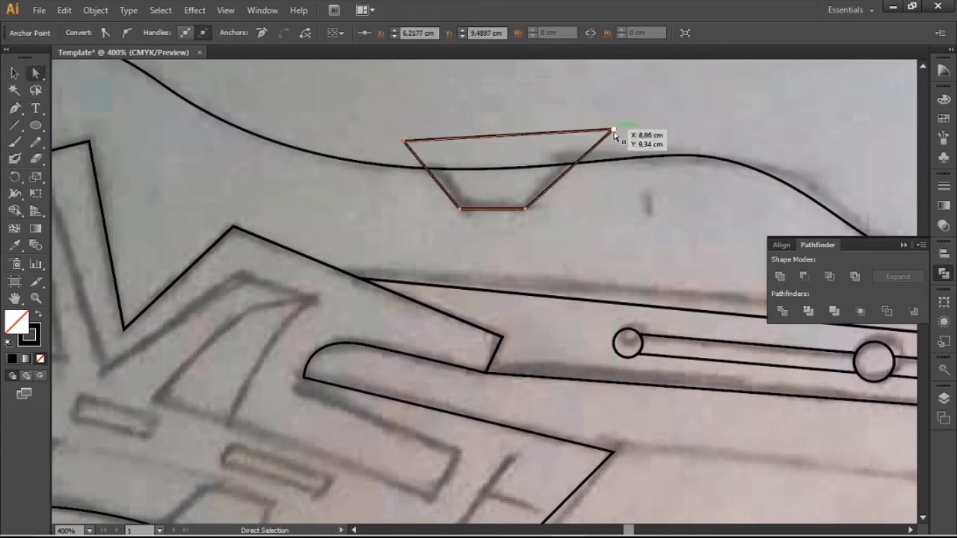
pyautogui.moveTo(612, 133); pyautogui.dragTo(599, 132)
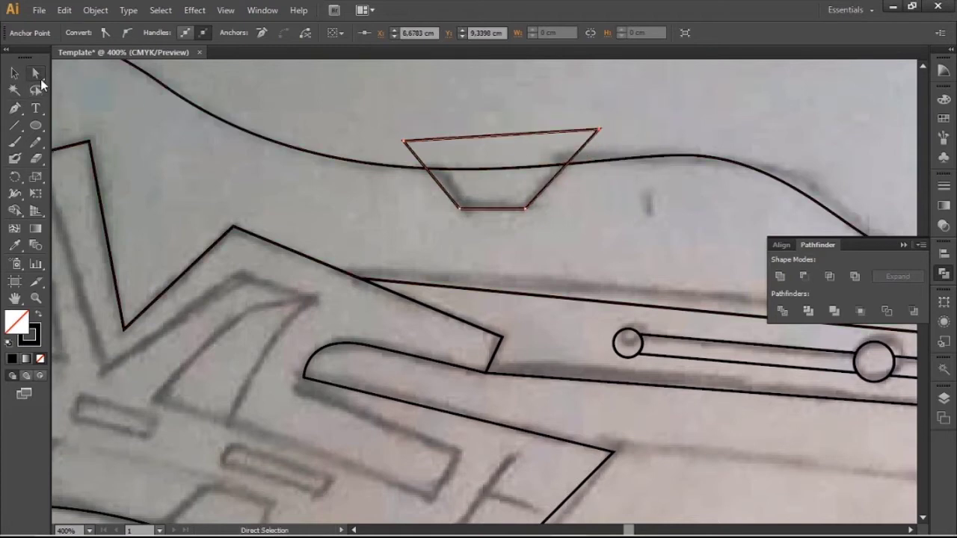
# Step: Divide all paths along the trapezoid and delete its top piece to leave the notch
pyautogui.click(16, 72)
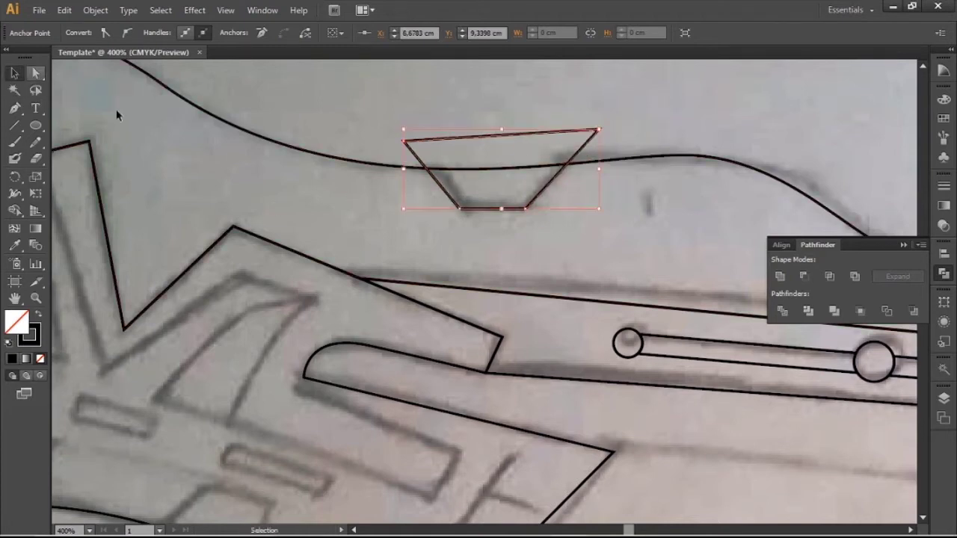
pyautogui.hotkey('ctrl', 'a')
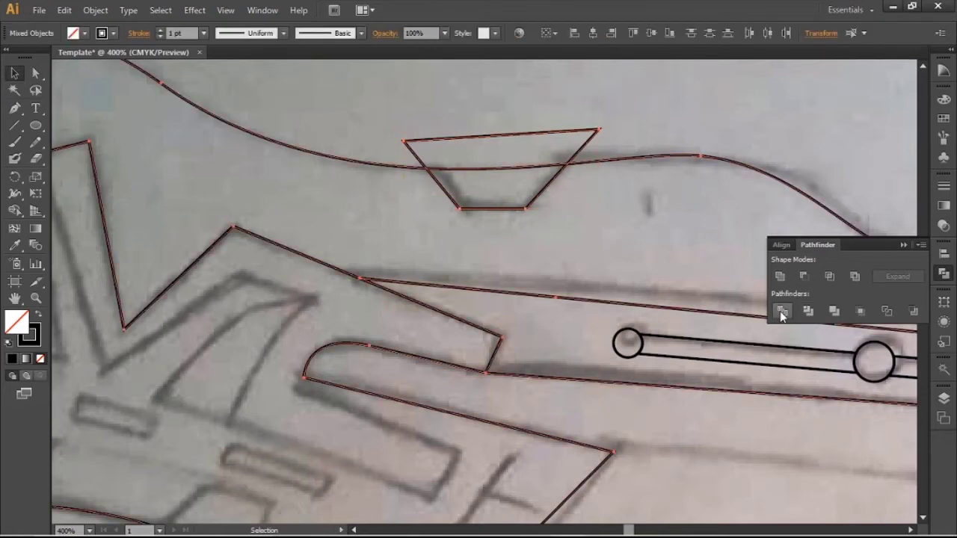
pyautogui.click(781, 311)
pyautogui.click(604, 225)
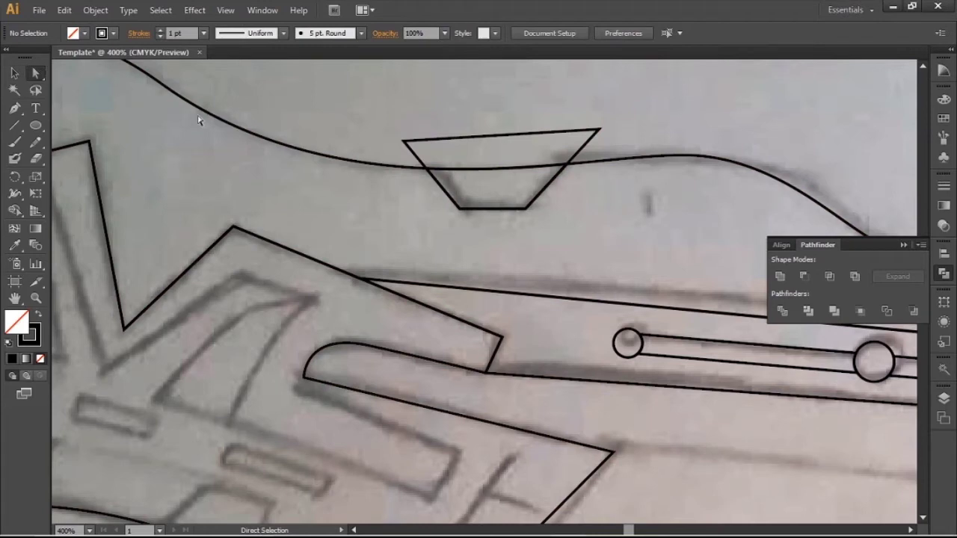
pyautogui.click(521, 183)
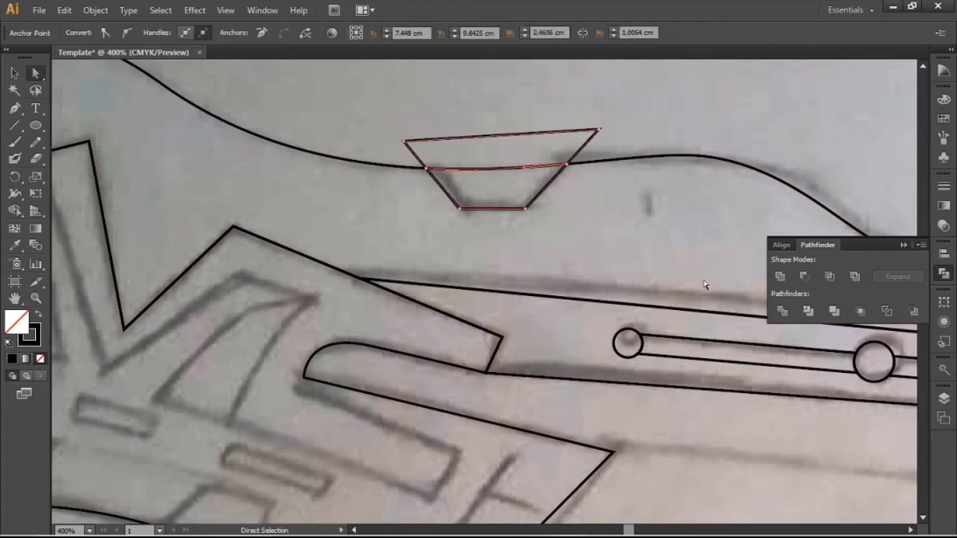
pyautogui.press('Delete')
pyautogui.click(478, 228)
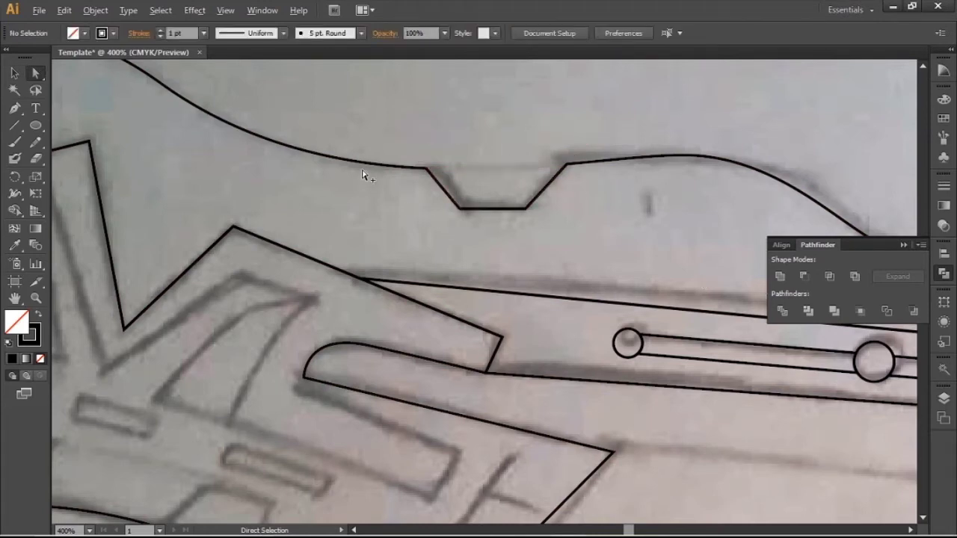
pyautogui.keyDown('alt'); pyautogui.scroll(-2, 362, 175); pyautogui.keyUp('alt')
pyautogui.keyDown('alt'); pyautogui.scroll(1, 726, 203); pyautogui.keyUp('alt')
pyautogui.click(14, 77)
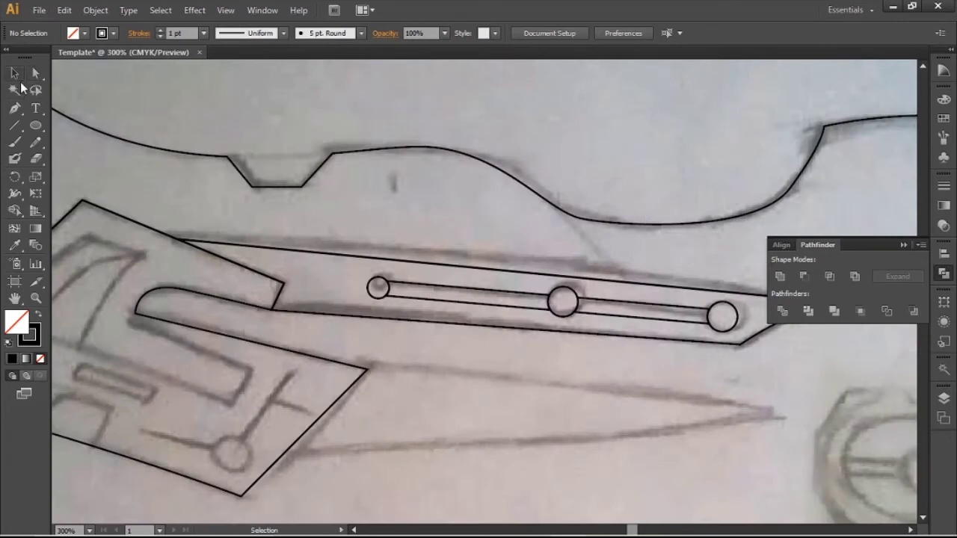
# Step: Ungroup the divided guard outlines
pyautogui.click(562, 209)
pyautogui.rightClick(566, 213)
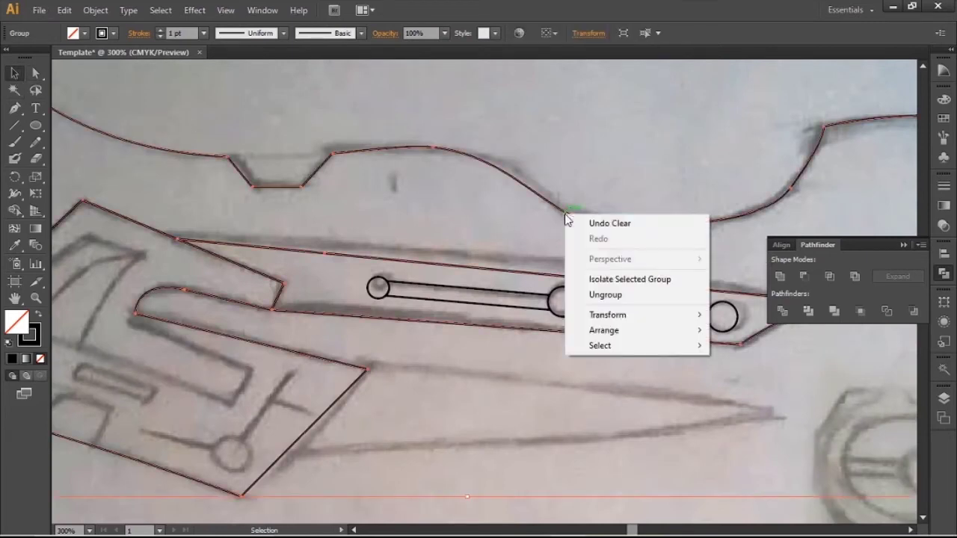
pyautogui.click(602, 296)
pyautogui.click(617, 204)
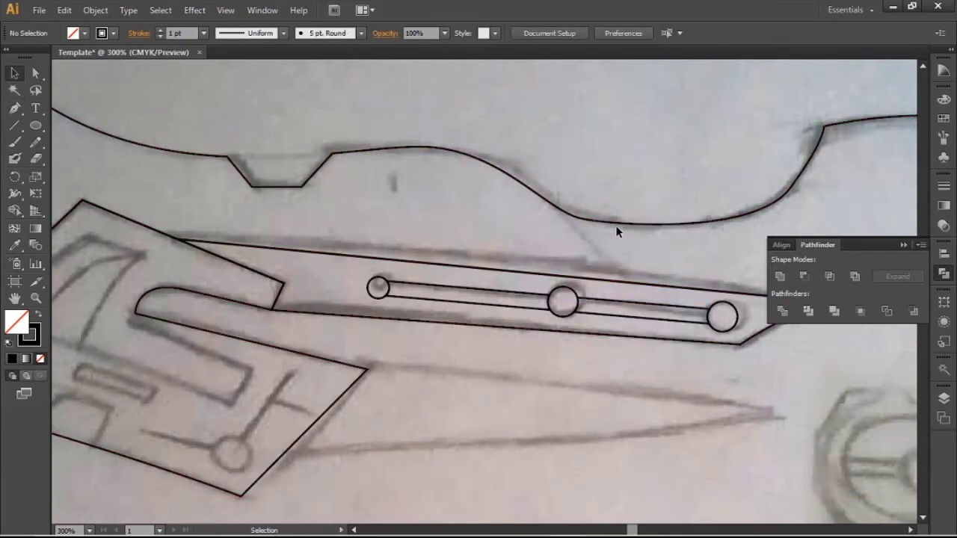
pyautogui.moveTo(618, 229); pyautogui.dragTo(620, 191)
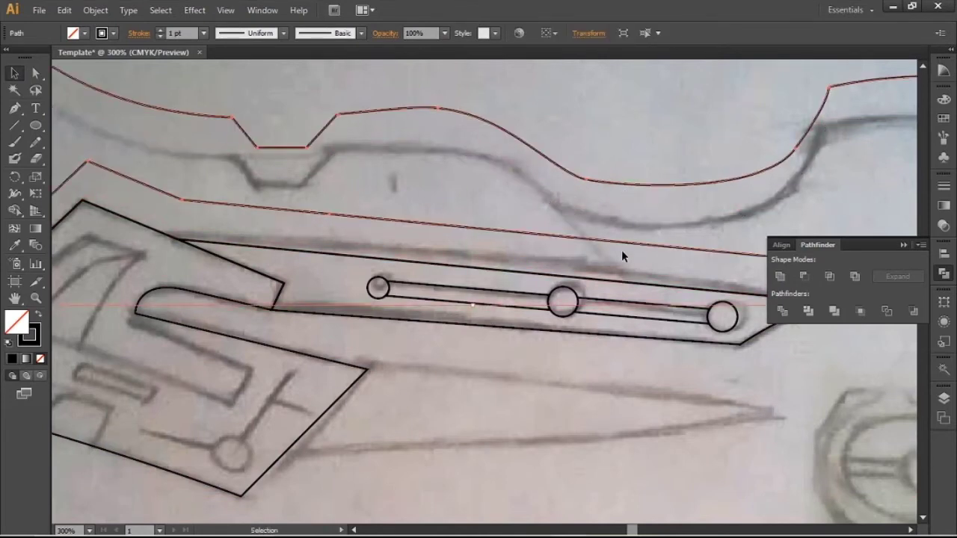
pyautogui.hotkey('ctrl', 'z')
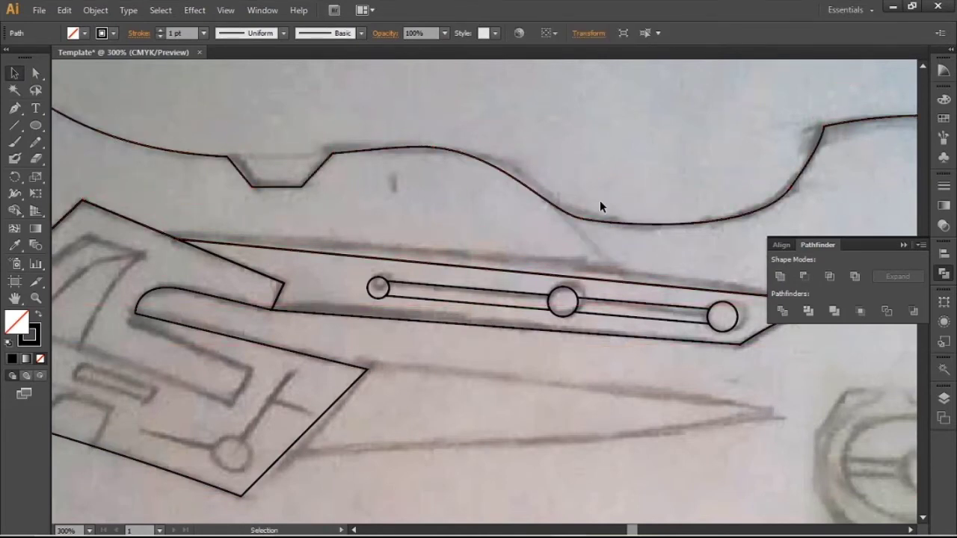
# Step: Pen-draw a closed curved path from the top curve down past the circuit bar
pyautogui.click(14, 108)
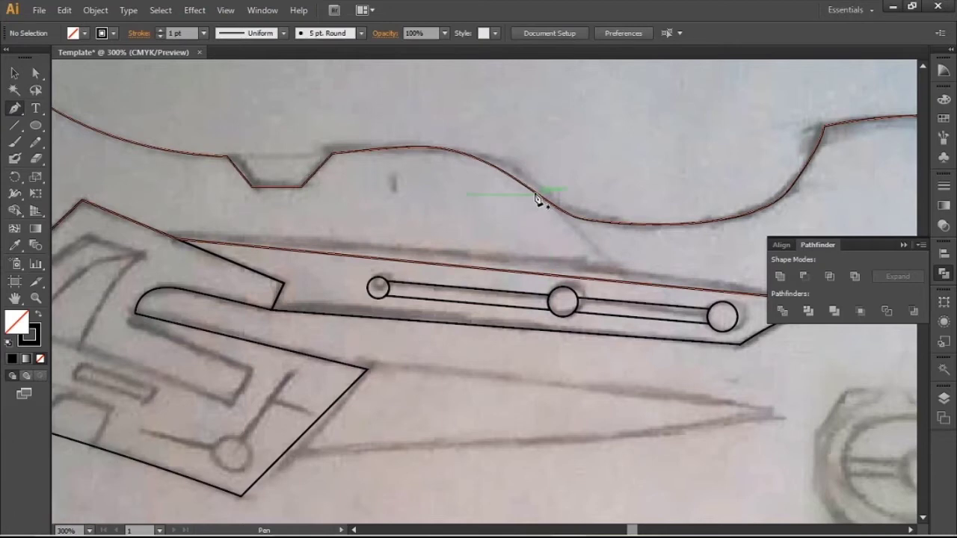
pyautogui.click(535, 192)
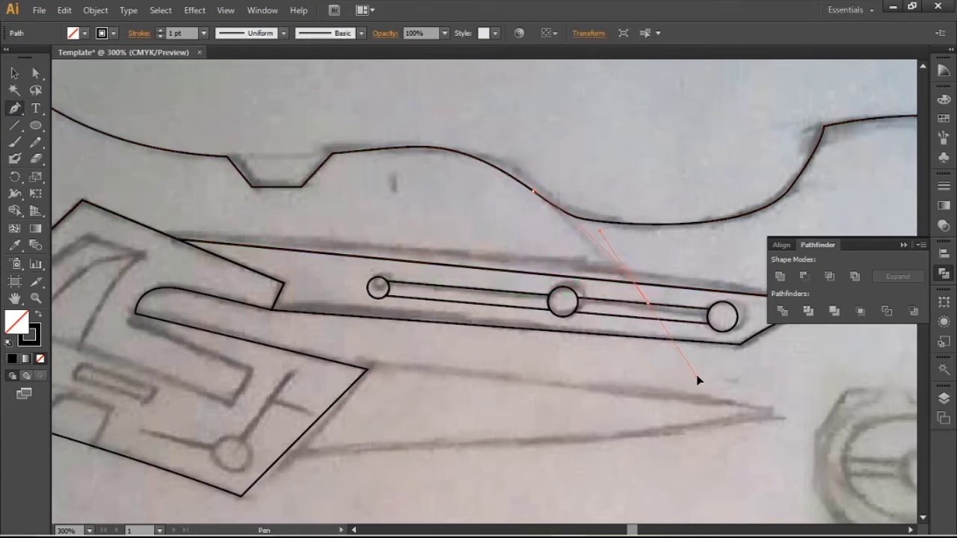
pyautogui.moveTo(647, 302); pyautogui.dragTo(697, 375)
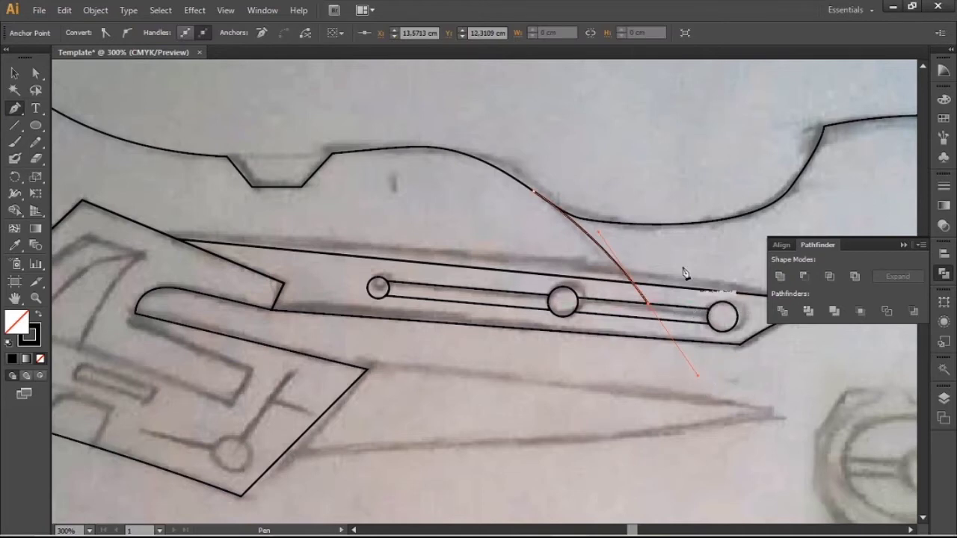
pyautogui.click(534, 191)
pyautogui.press('a')
pyautogui.scroll(3, 571, 188)
pyautogui.click(507, 219)
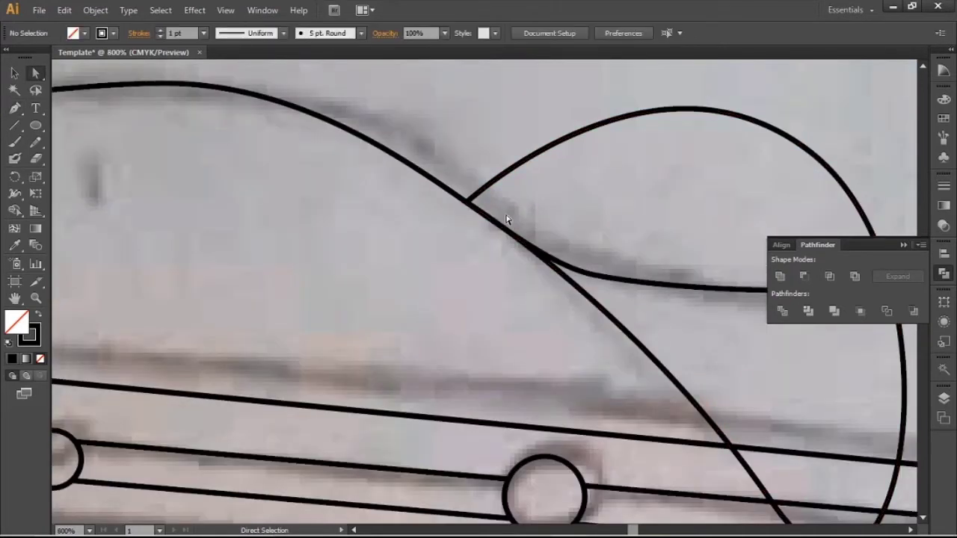
# Step: Reshape the new curved path so it loops past the blade edge
pyautogui.scroll(-2, 495, 219)
pyautogui.click(645, 363)
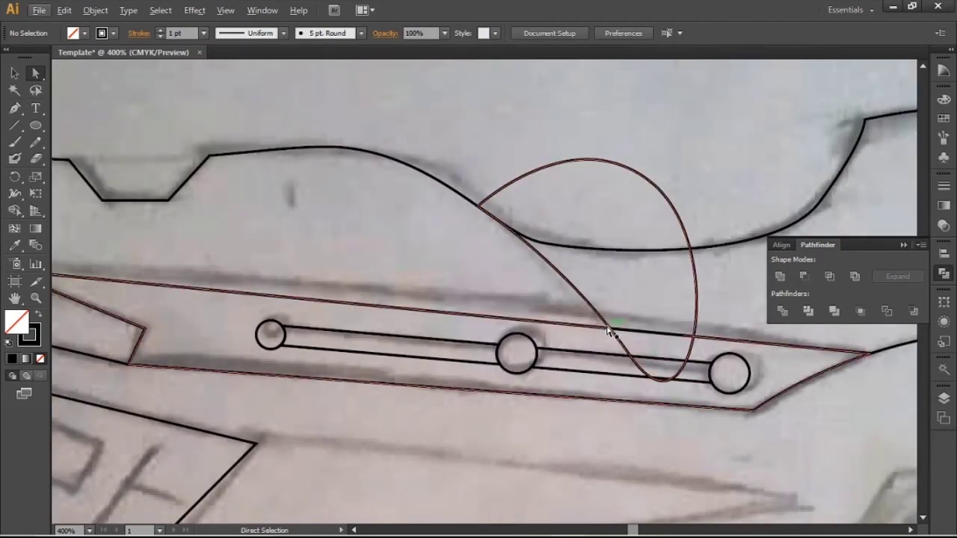
pyautogui.moveTo(633, 360); pyautogui.dragTo(607, 357)
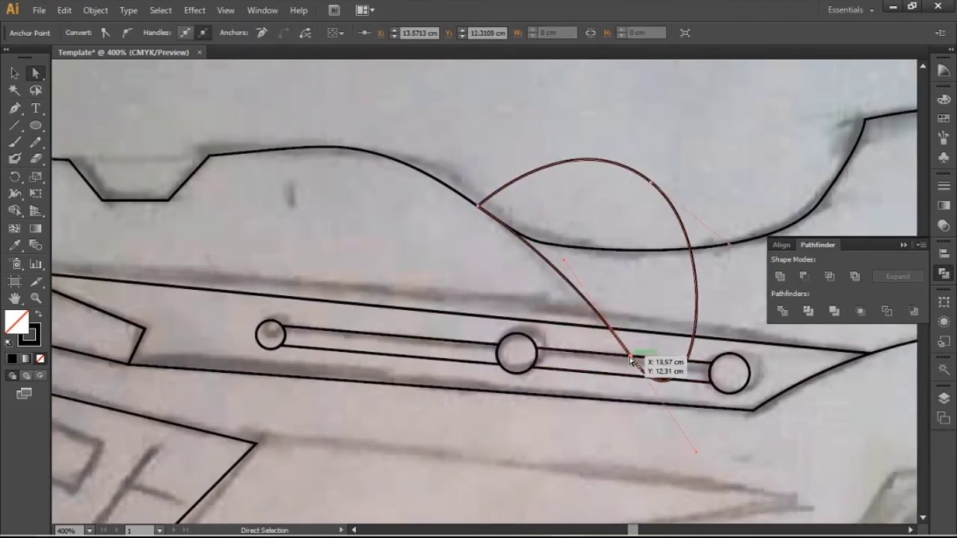
pyautogui.moveTo(607, 357); pyautogui.dragTo(588, 317)
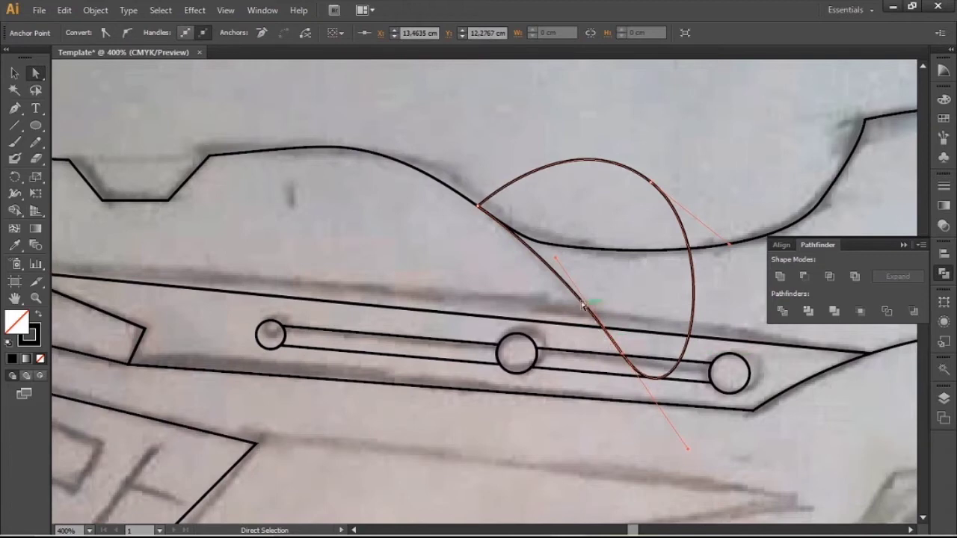
pyautogui.moveTo(557, 256); pyautogui.dragTo(563, 254)
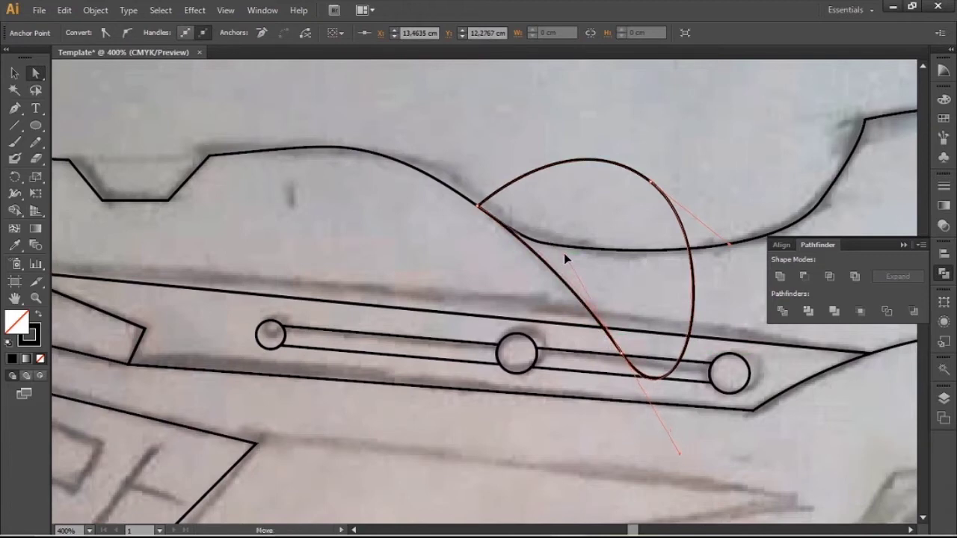
pyautogui.moveTo(609, 339); pyautogui.dragTo(621, 359)
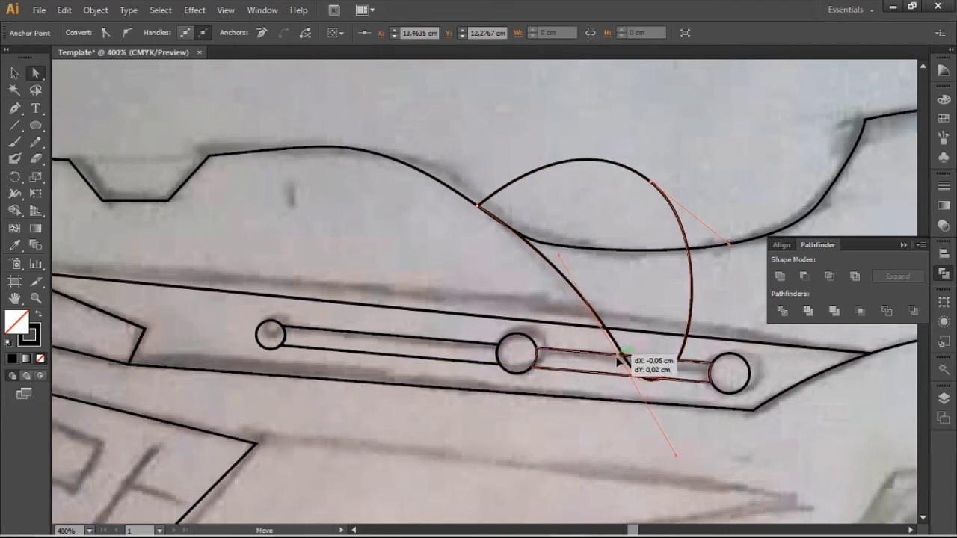
pyautogui.moveTo(621, 360); pyautogui.dragTo(618, 344)
# Step: Divide the crossed outlines and delete the leftover upper arc and lower loop pieces
pyautogui.click(484, 248)
pyautogui.click(783, 311)
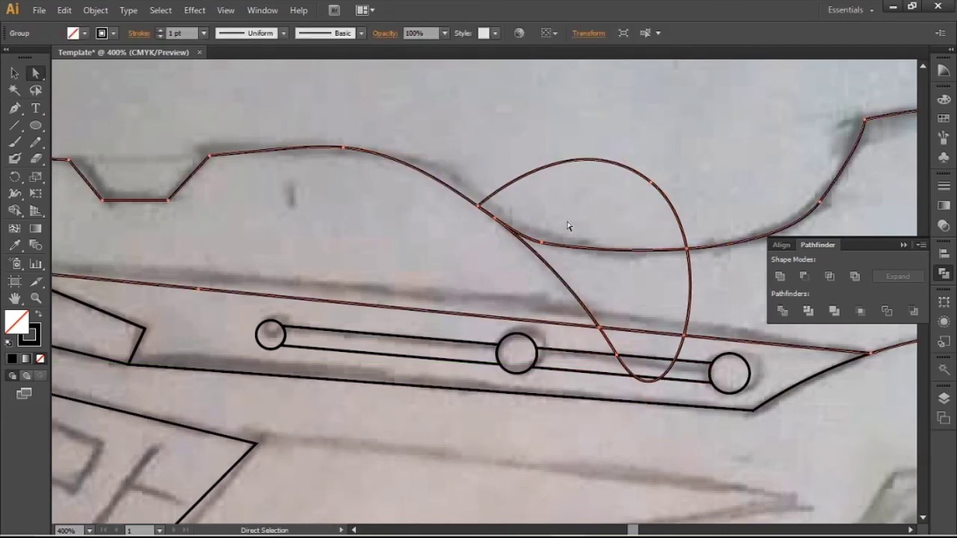
pyautogui.click(560, 140)
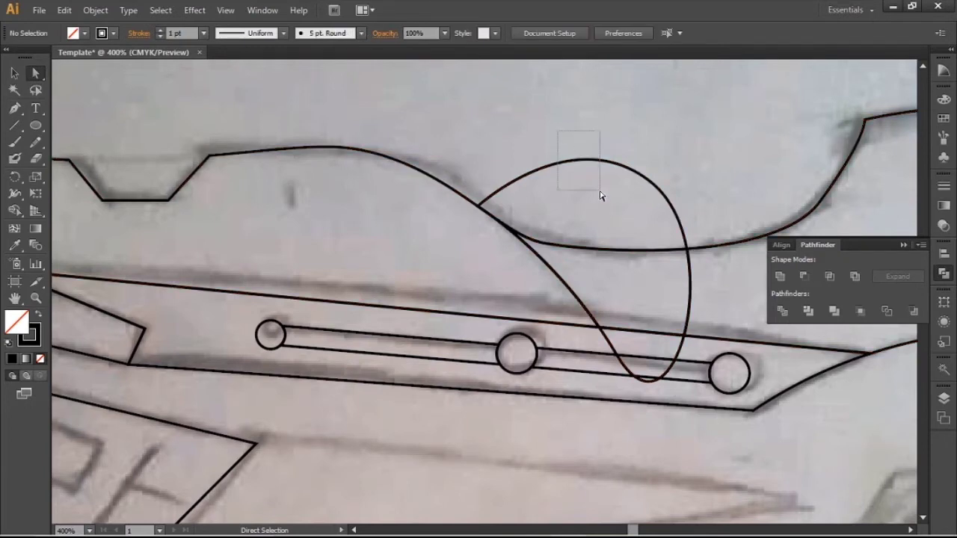
pyautogui.moveTo(600, 193); pyautogui.dragTo(614, 192)
pyautogui.press('Delete')
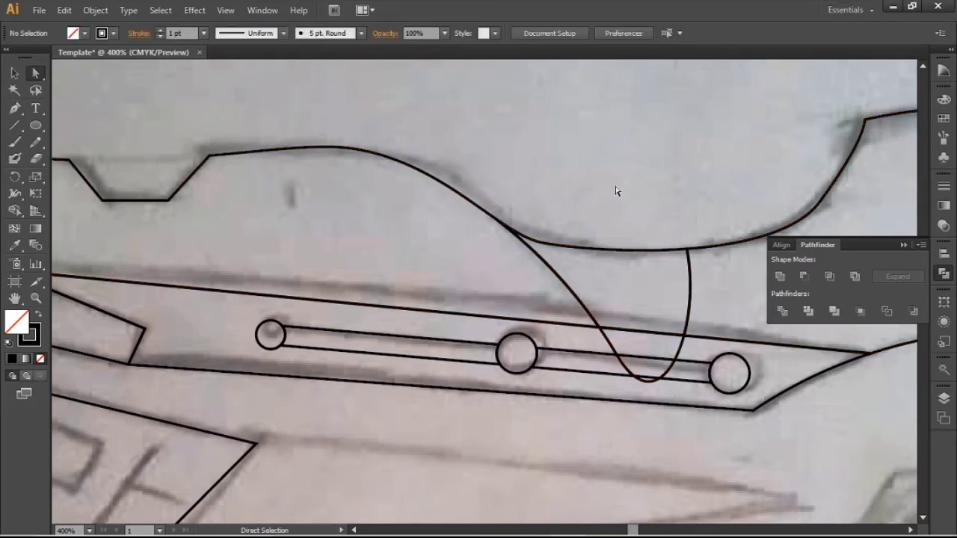
pyautogui.click(681, 338)
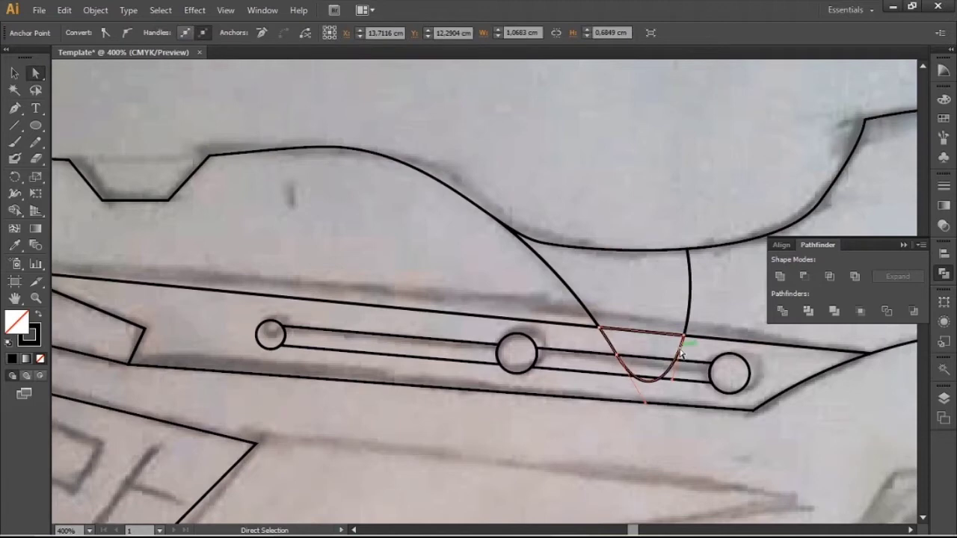
pyautogui.press('Delete')
# Step: Marquee-select the remaining guard pieces and merge them with Pathfinder Unite
pyautogui.moveTo(716, 297)
pyautogui.mouseDown()
pyautogui.moveTo(562, 281)
pyautogui.moveTo(602, 270)
pyautogui.mouseUp()
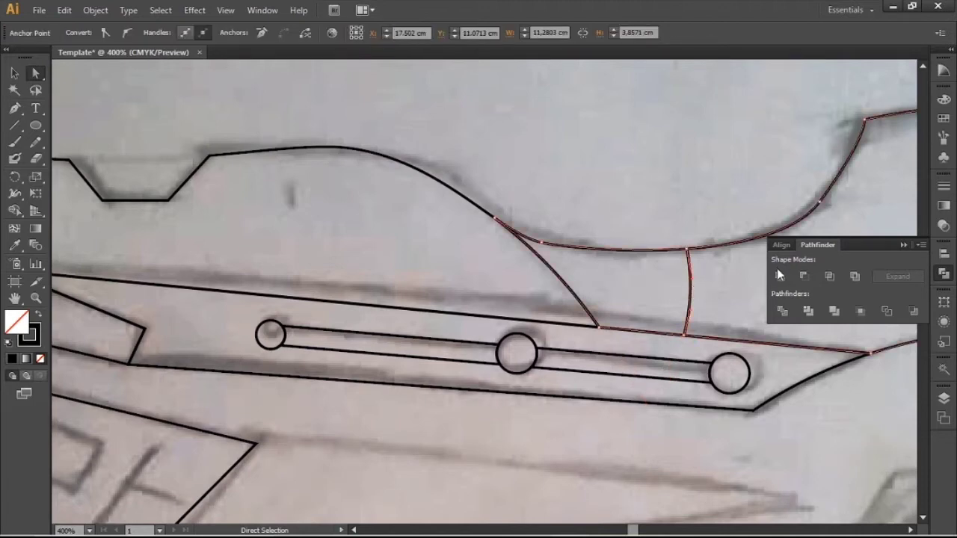
pyautogui.click(779, 276)
pyautogui.click(662, 207)
pyautogui.hotkey('ctrl', '-')
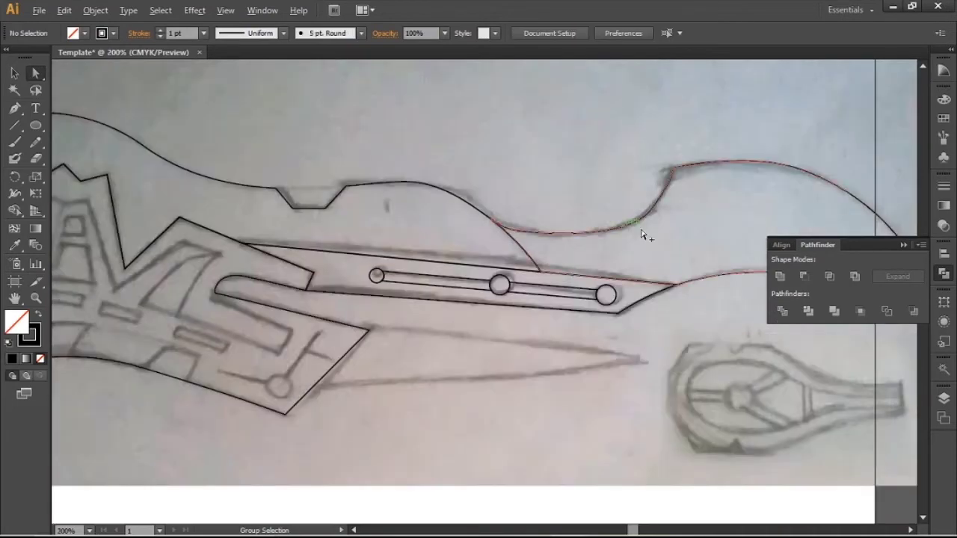
pyautogui.hotkey('ctrl', '-')
pyautogui.hotkey('ctrl', '-')
pyautogui.hotkey('ctrl', '-')
pyautogui.hotkey('ctrl', '+')
pyautogui.hotkey('ctrl', '+')
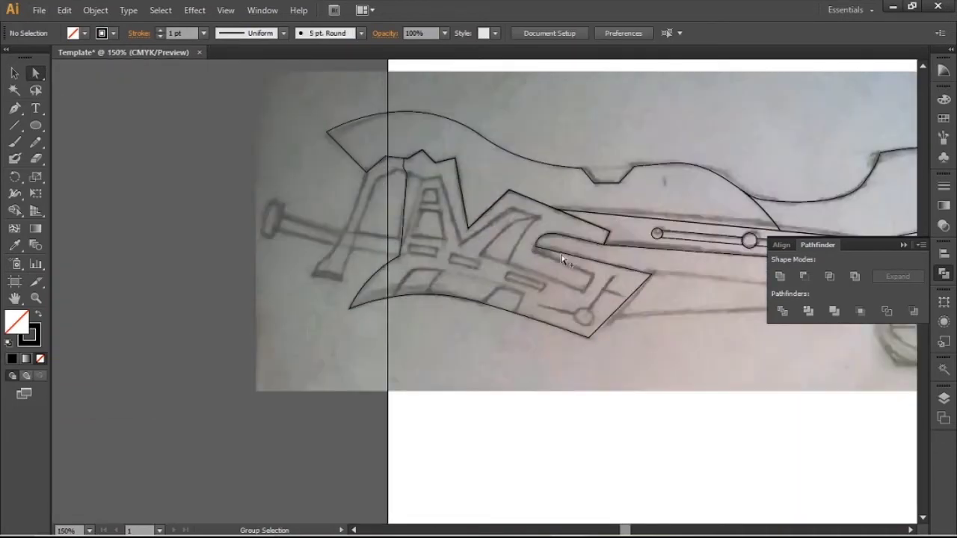
# Step: Trace the blade's pointed tip as a closed triangle from the point to both guard corners
pyautogui.click(15, 109)
pyautogui.hotkey('ctrl', '-')
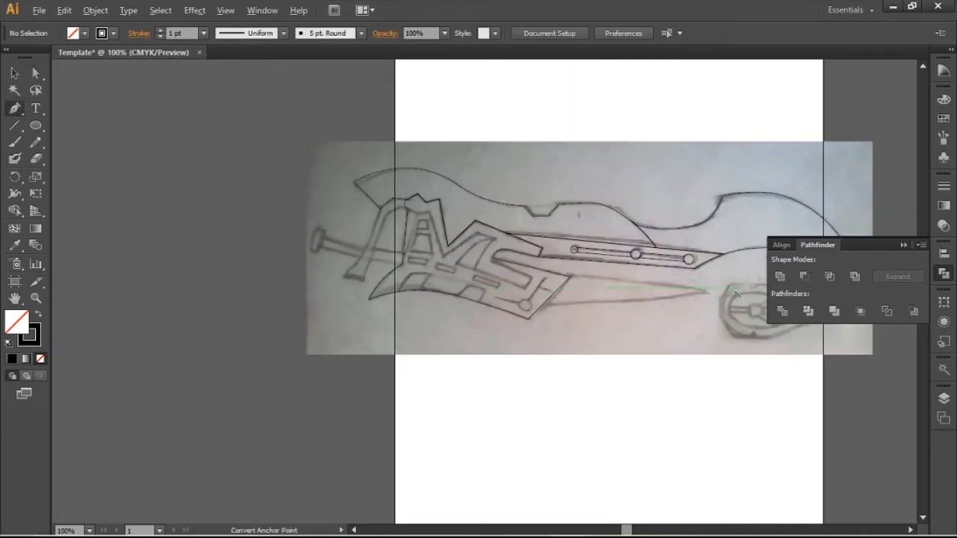
pyautogui.hotkey('ctrl', '+')
pyautogui.hotkey('ctrl', '+')
pyautogui.click(677, 295)
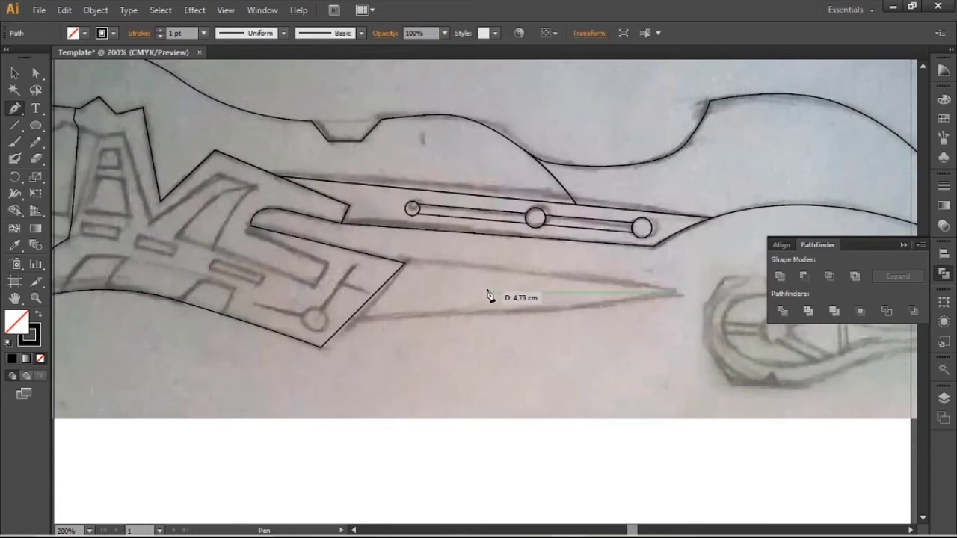
pyautogui.click(405, 263)
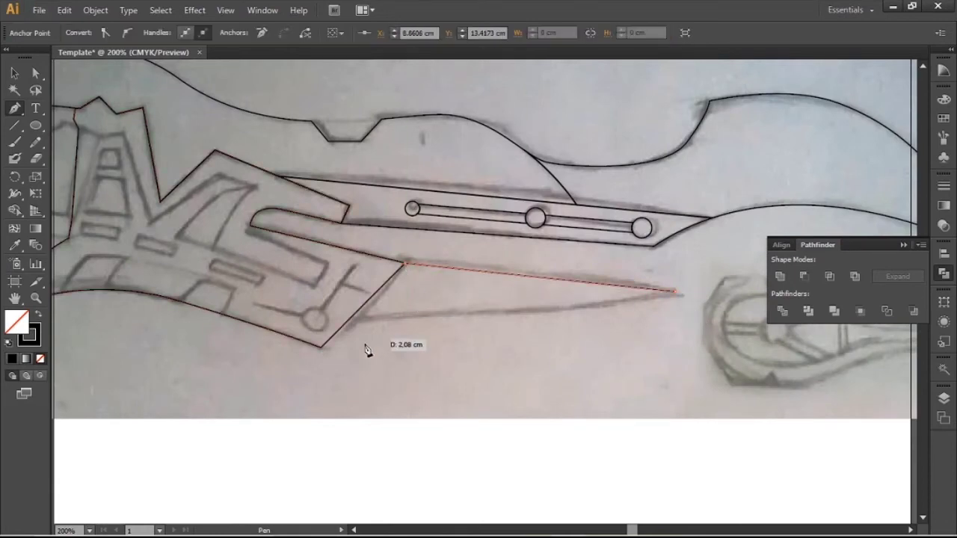
pyautogui.click(345, 326)
pyautogui.click(676, 293)
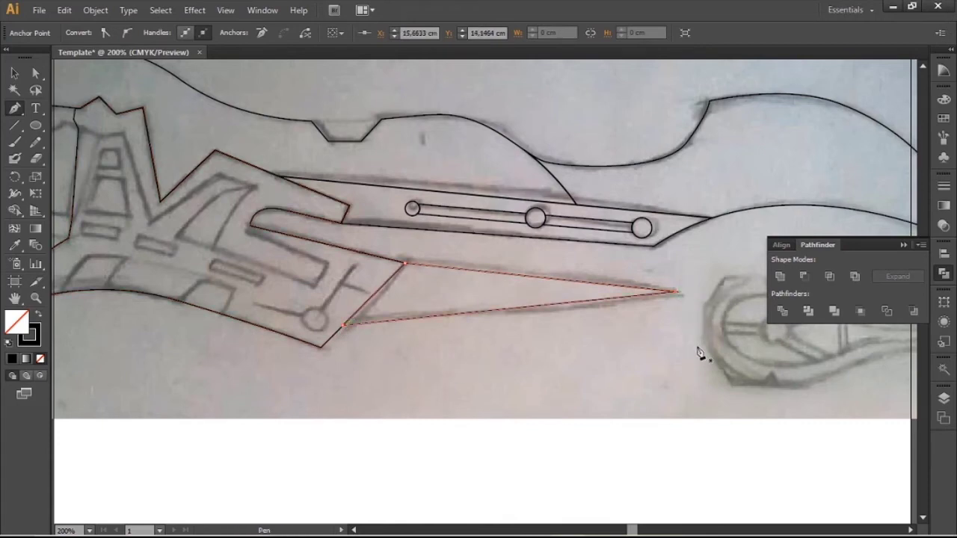
pyautogui.hscroll(-2, 523, 288)
pyautogui.hscroll(-2, 336, 294)
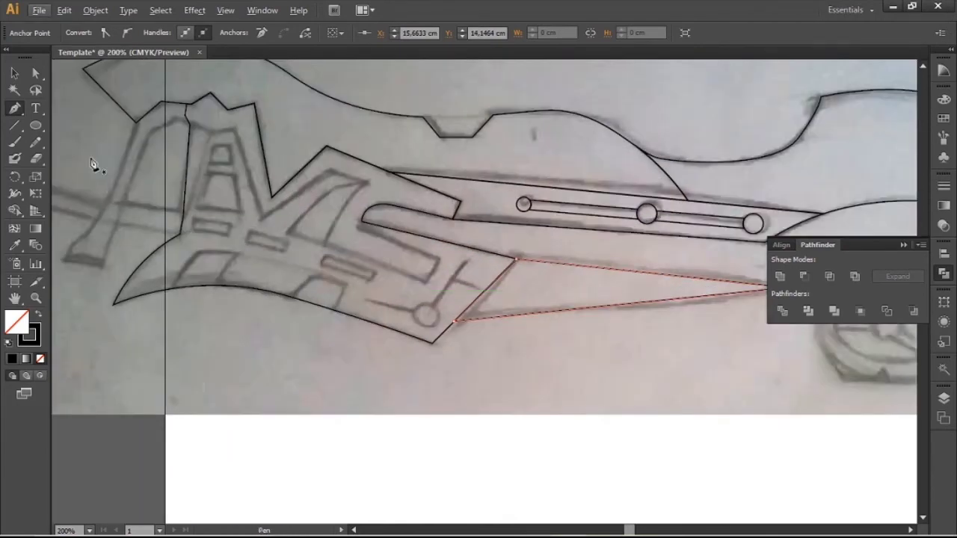
pyautogui.scroll(1, 164, 247)
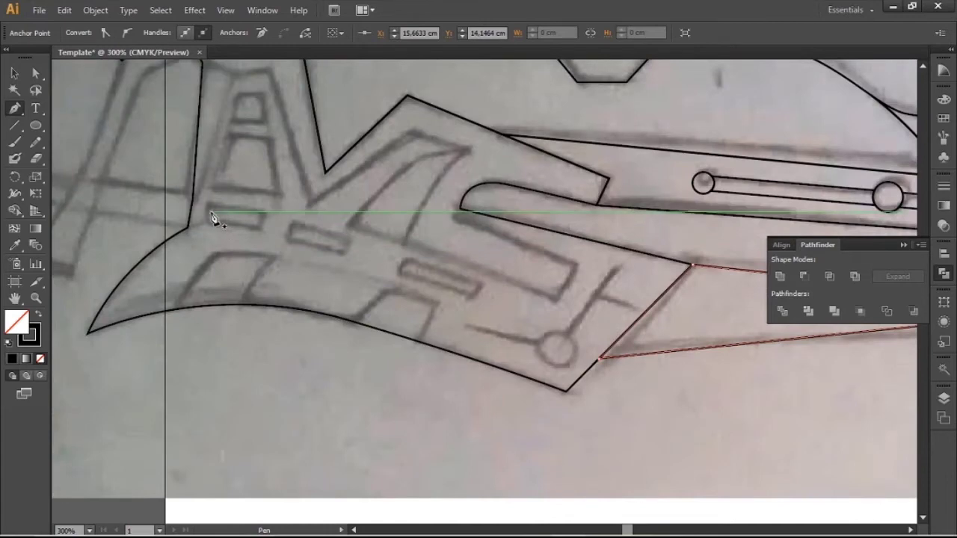
pyautogui.click(213, 214)
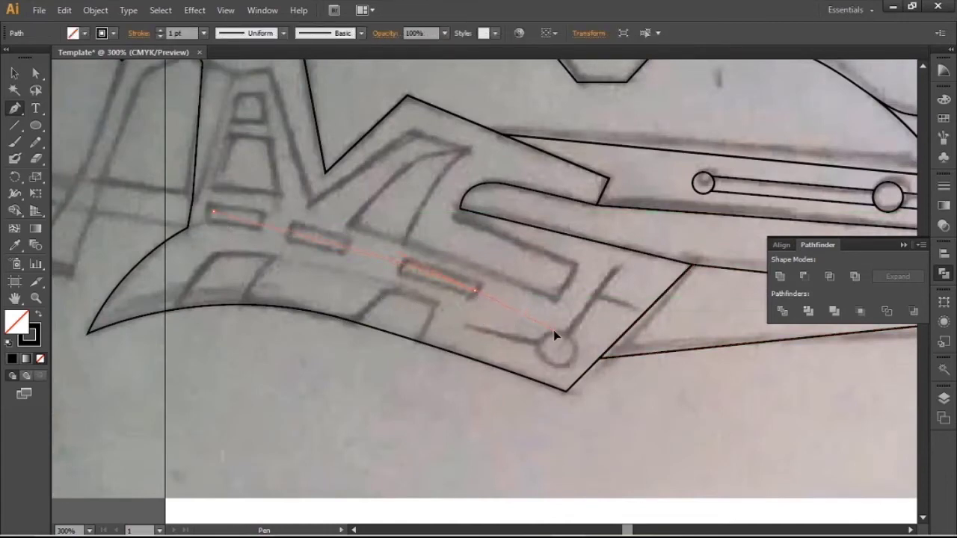
# Step: Draw a curved line through the slot sketches and give it a 7 pt stroke
pyautogui.moveTo(555, 334); pyautogui.dragTo(557, 336)
pyautogui.click(15, 73)
pyautogui.click(489, 295)
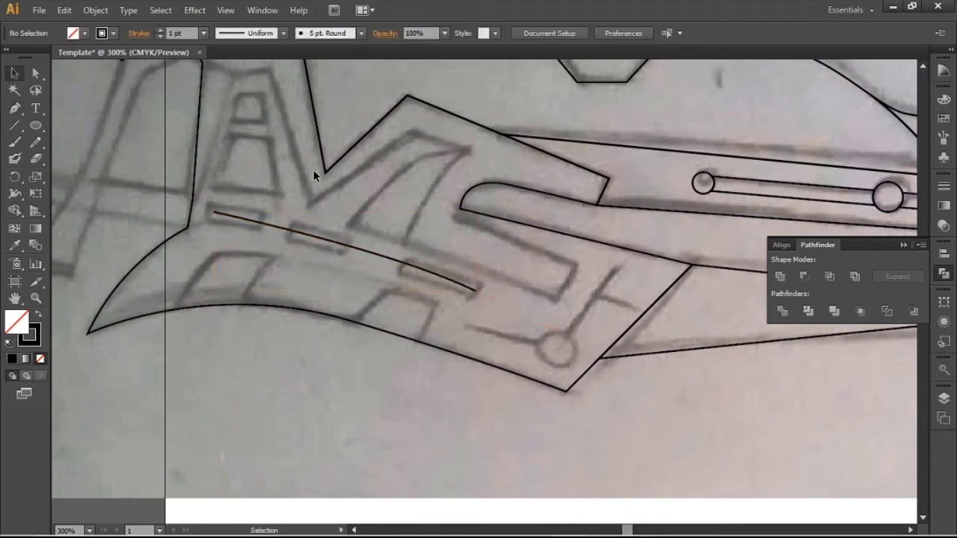
pyautogui.click(324, 251)
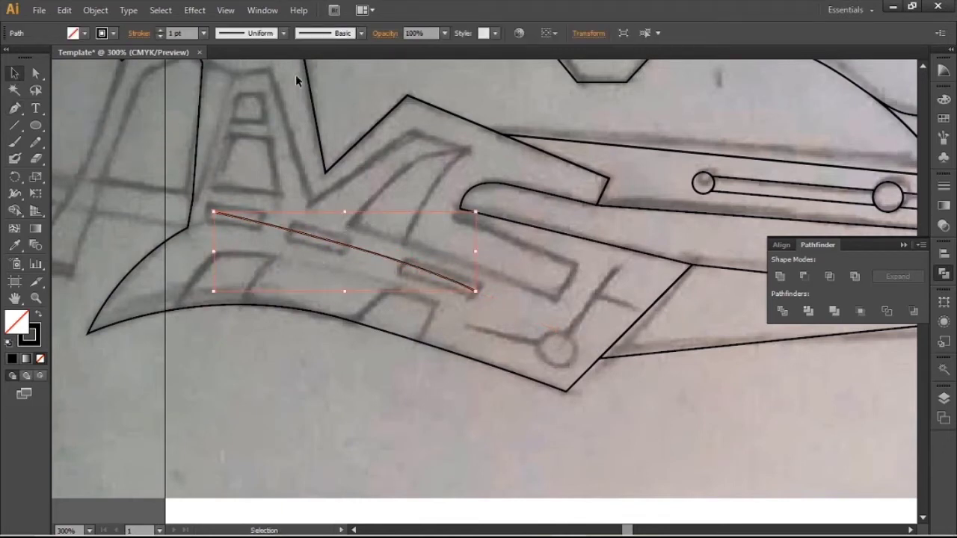
pyautogui.click(203, 33)
pyautogui.click(222, 189)
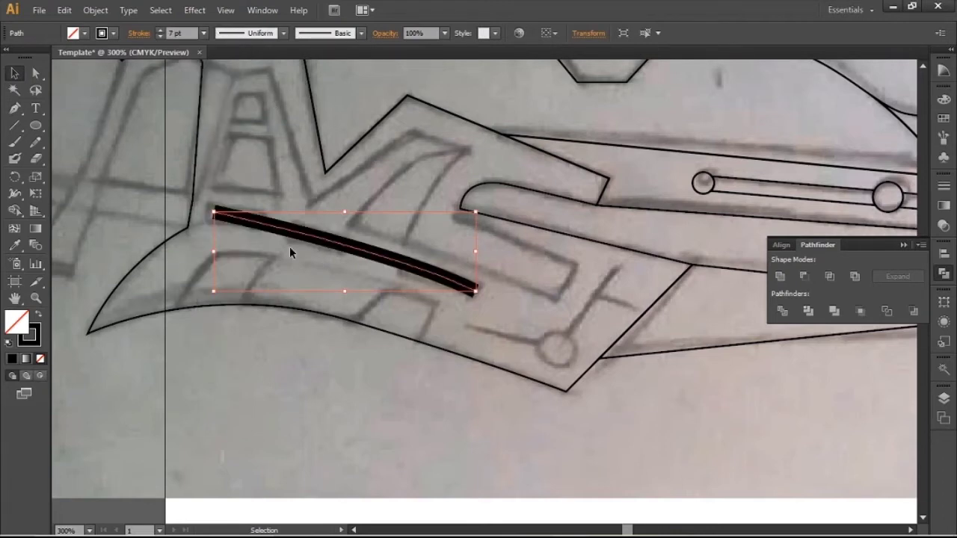
# Step: Expand the stroke into a filled shape and swap fill and stroke to outline the bar
pyautogui.click(96, 10)
pyautogui.click(118, 159)
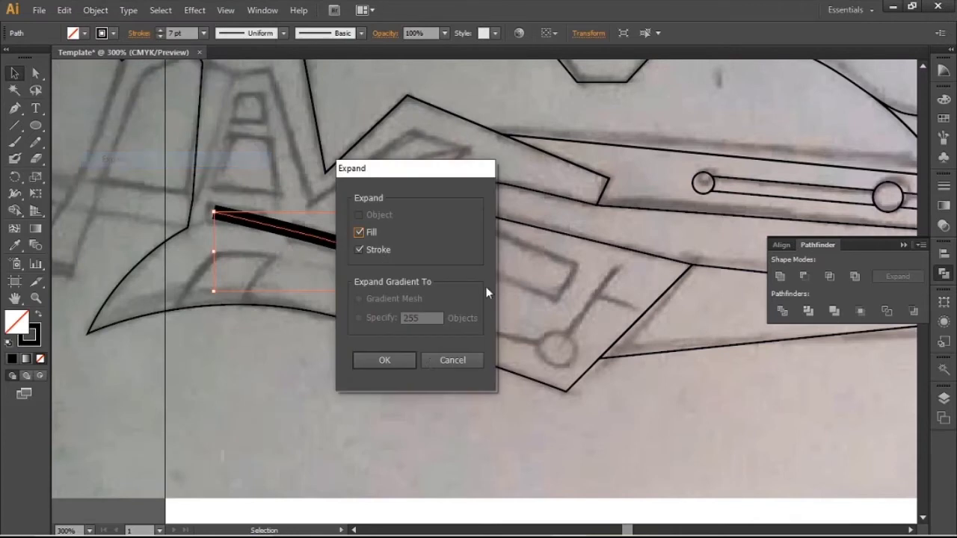
pyautogui.click(384, 360)
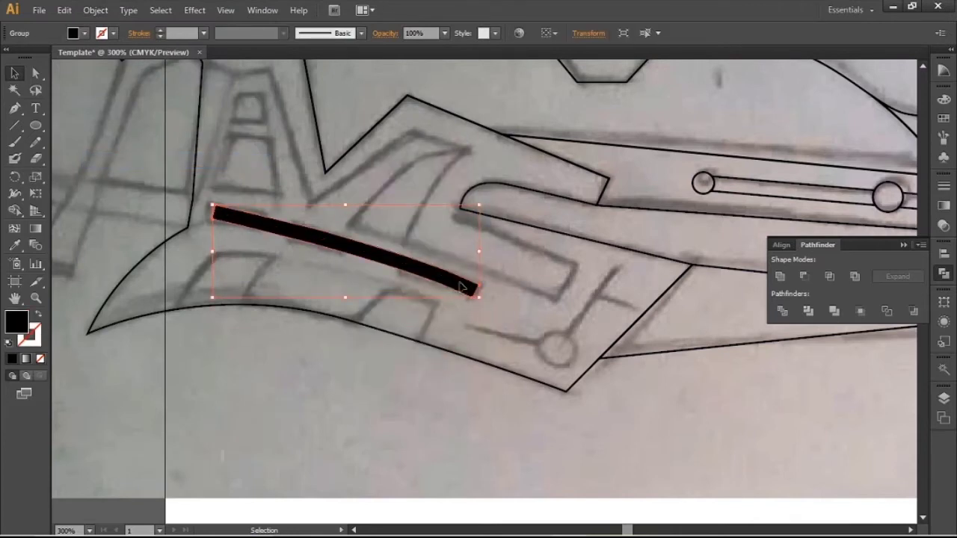
pyautogui.keyDown('alt'); pyautogui.scroll(2, 298, 230); pyautogui.keyUp('alt')
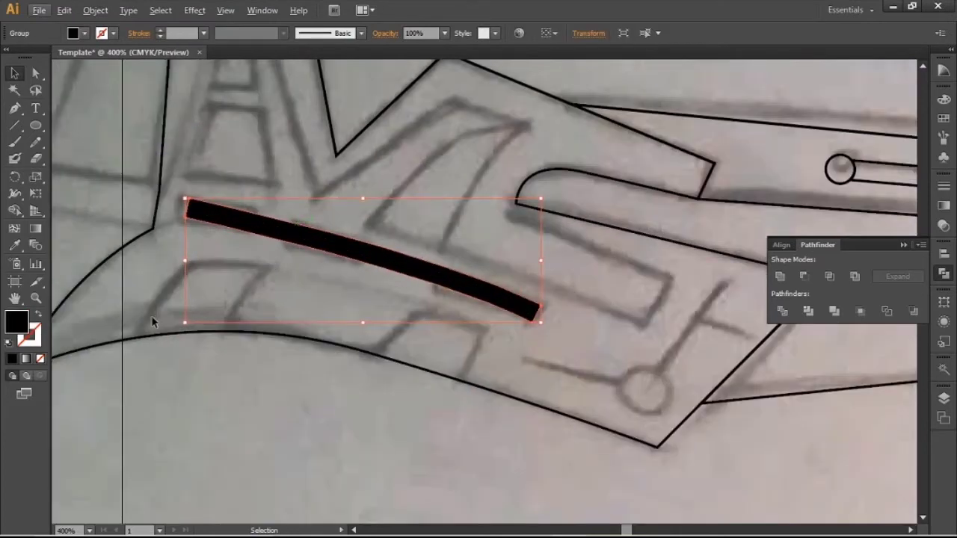
pyautogui.click(37, 318)
pyautogui.click(229, 259)
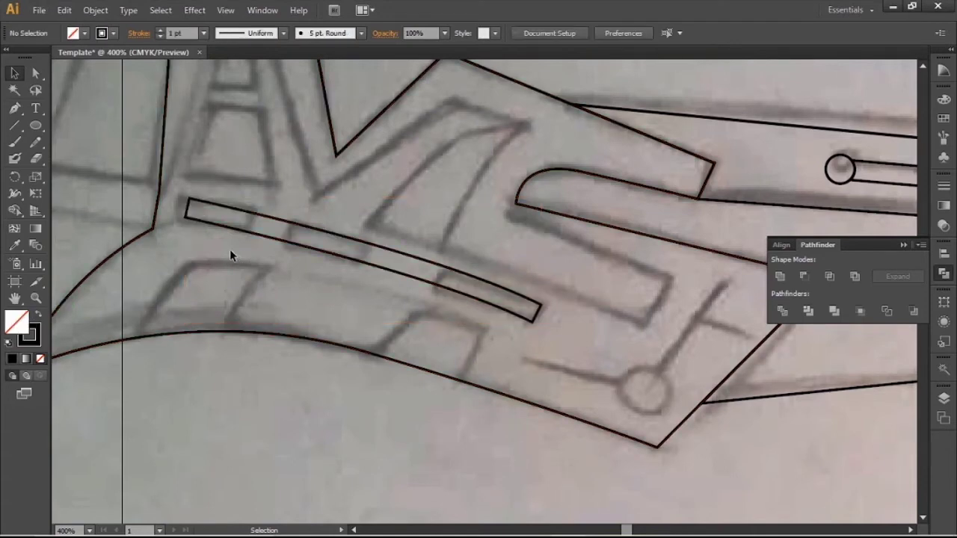
pyautogui.click(14, 108)
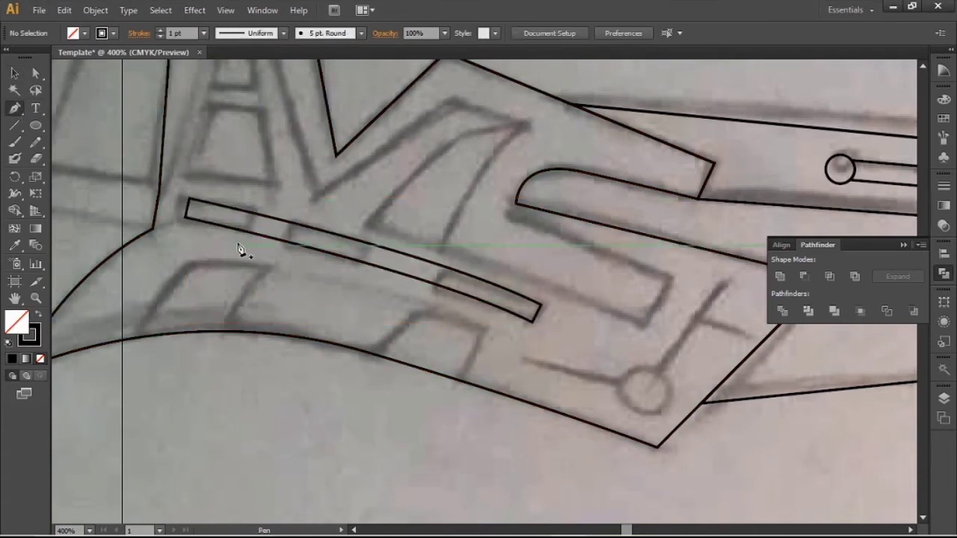
# Step: Pen-draw two closed quadrilaterals across the slanted bar where the sketch shows breaks
pyautogui.click(256, 224)
pyautogui.click(254, 202)
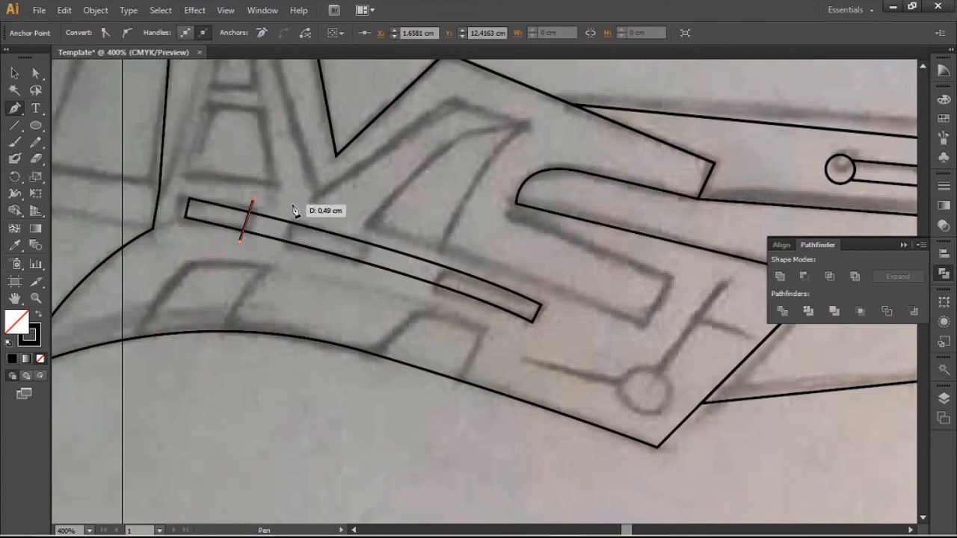
pyautogui.click(284, 243)
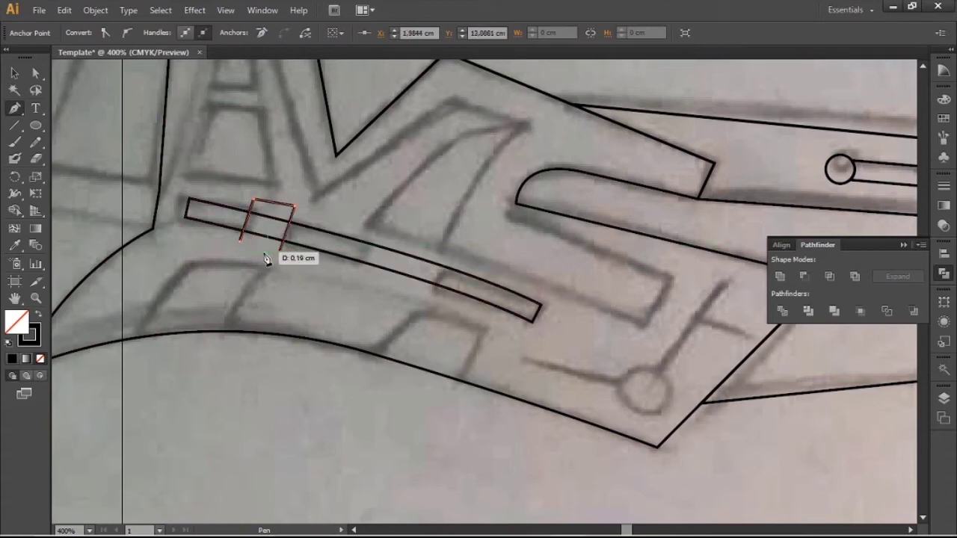
pyautogui.click(239, 244)
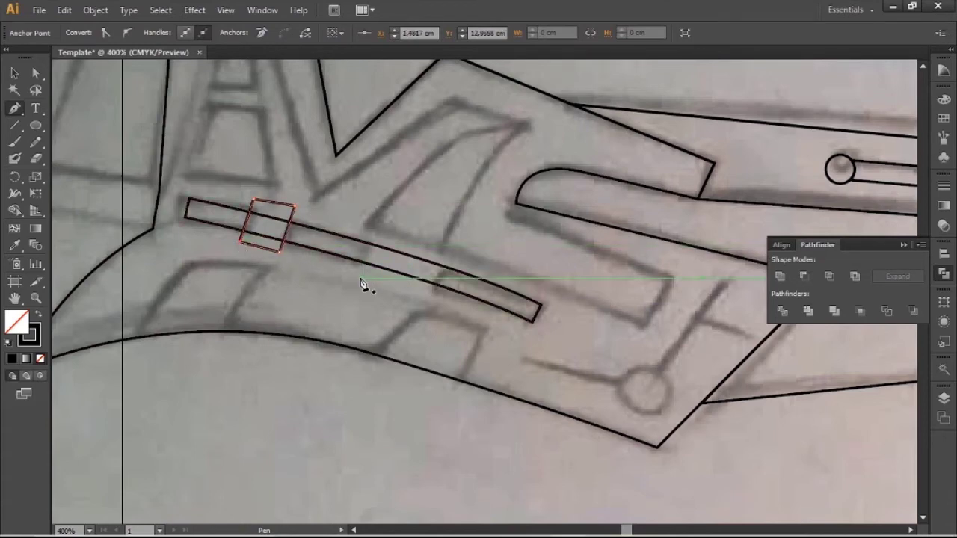
pyautogui.click(357, 273)
pyautogui.click(374, 231)
pyautogui.click(451, 252)
pyautogui.click(427, 297)
pyautogui.click(357, 273)
# Step: Select both quads with the bar and divide the bar where they cross it
pyautogui.press('alt')
pyautogui.click(14, 72)
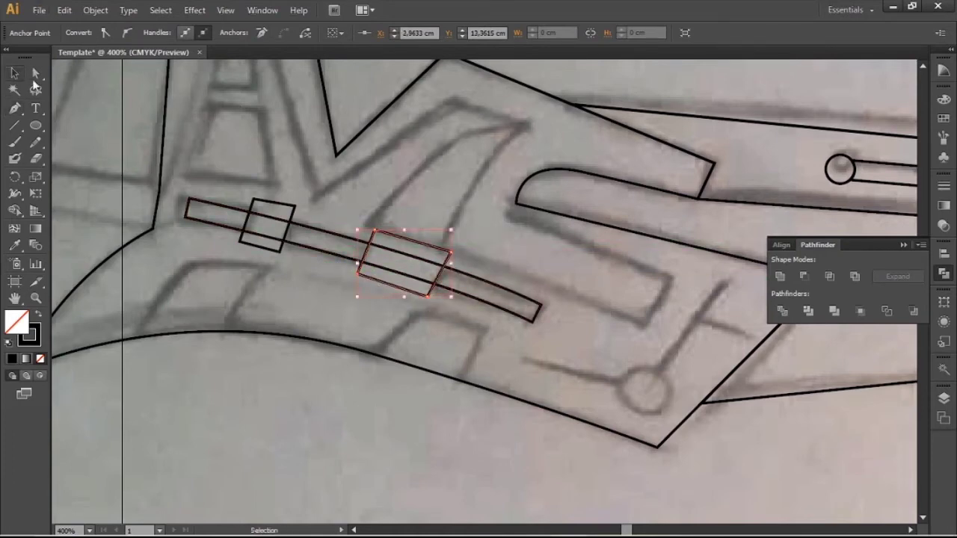
pyautogui.keyDown('shift'); pyautogui.click(262, 219); pyautogui.keyUp('shift')
pyautogui.hotkey('ctrl', 'g')
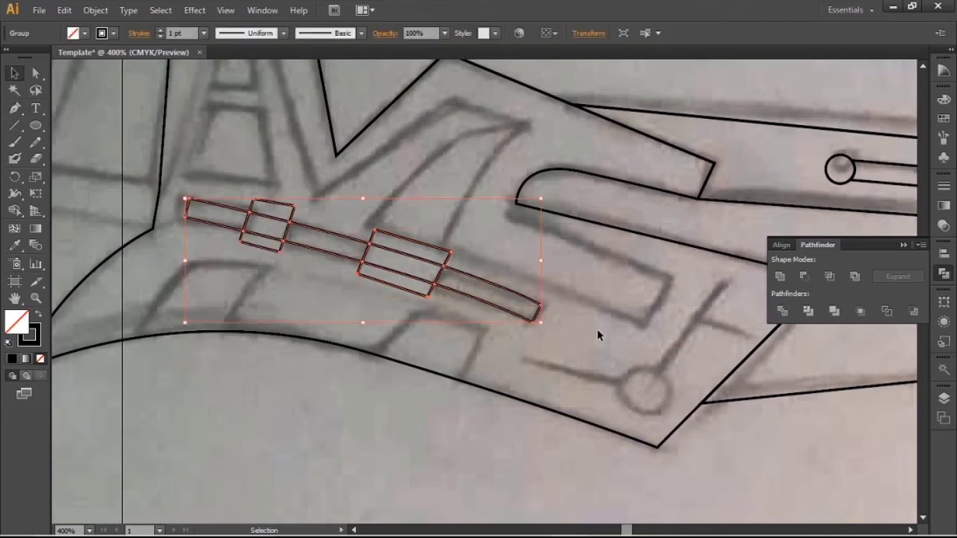
pyautogui.click(598, 332)
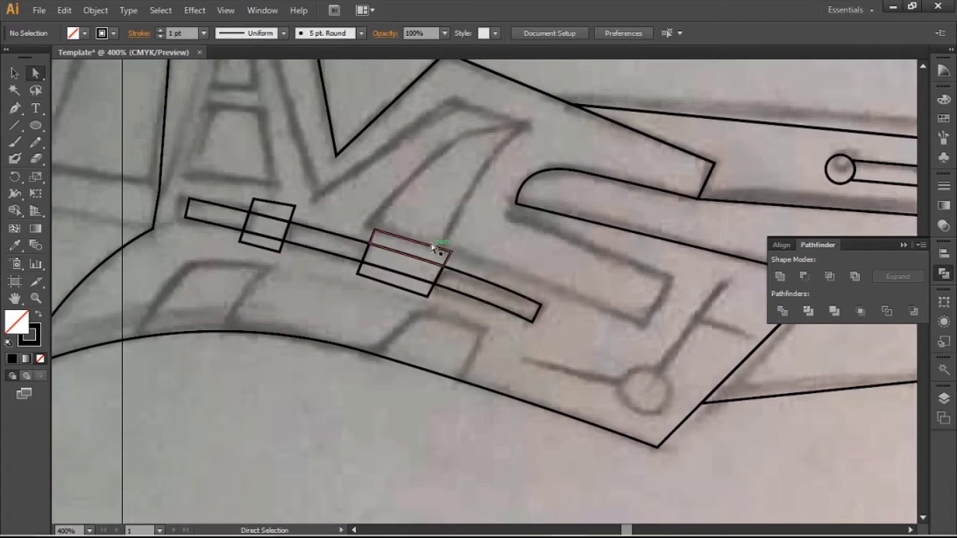
# Step: Delete the overlap pieces inside the right and left quads, leaving two gaps
pyautogui.click(399, 286)
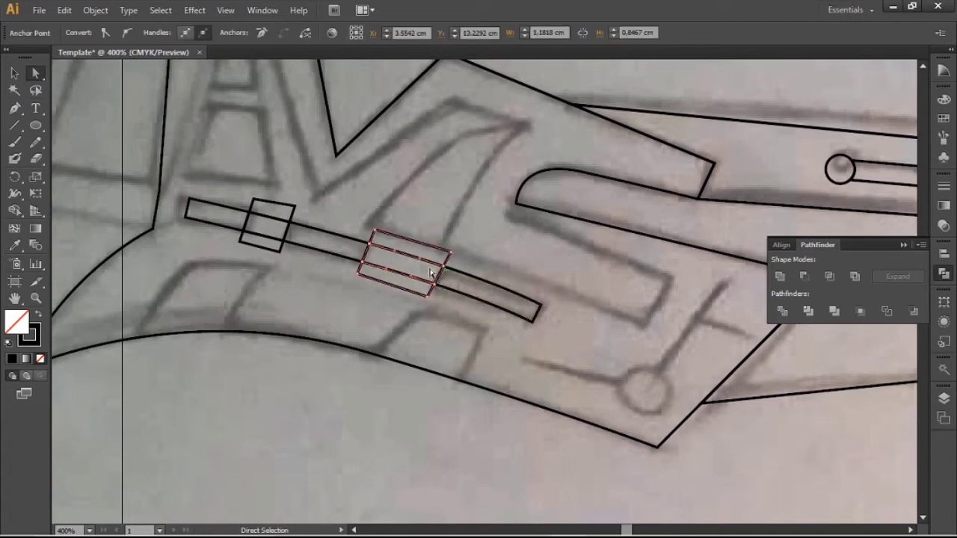
pyautogui.press('Delete')
pyautogui.click(263, 252)
pyautogui.press('Delete')
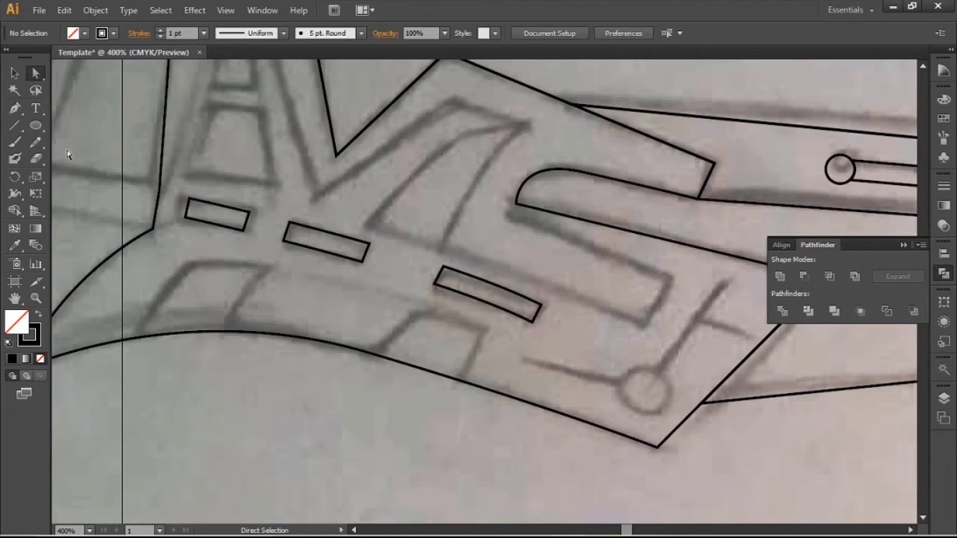
pyautogui.click(15, 109)
# Step: Draw a small circle and nudge it onto the sketched circuit node
pyautogui.scroll(-2, 331, 197)
pyautogui.scroll(2, 529, 275)
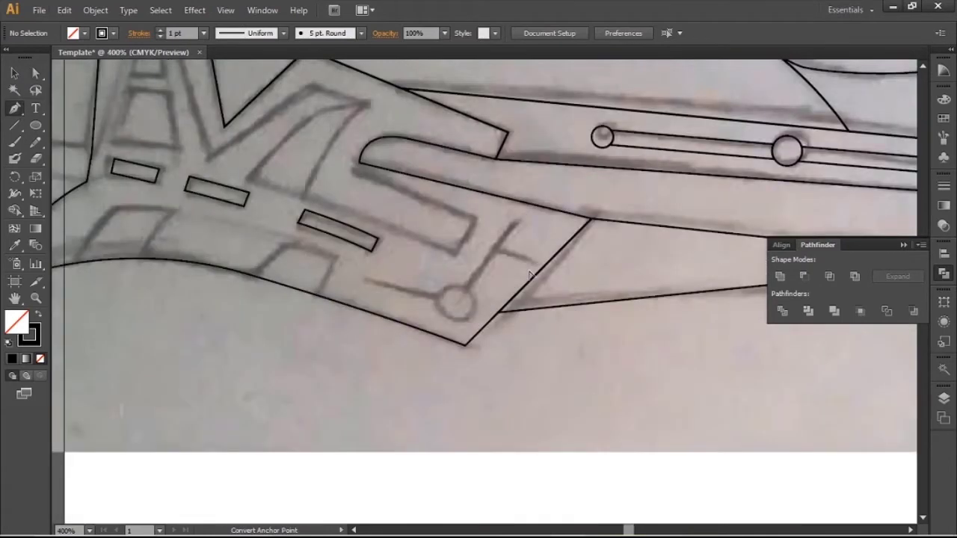
pyautogui.scroll(1, 529, 275)
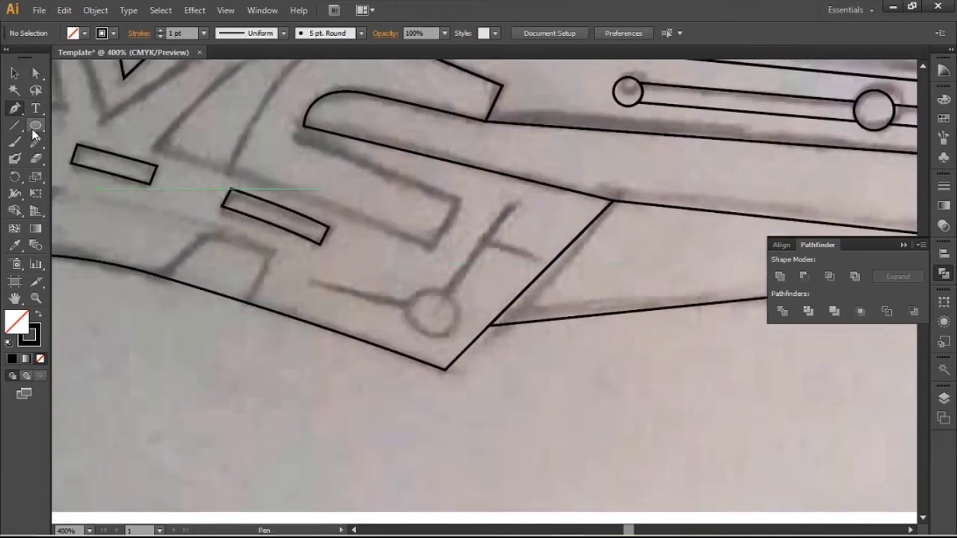
pyautogui.moveTo(414, 288); pyautogui.dragTo(461, 338)
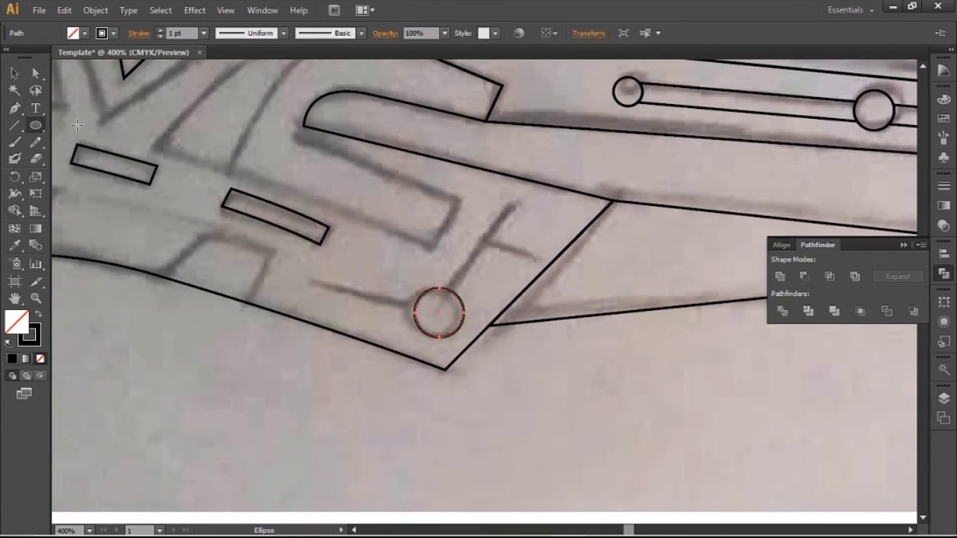
pyautogui.press('v')
pyautogui.moveTo(450, 322); pyautogui.dragTo(437, 322)
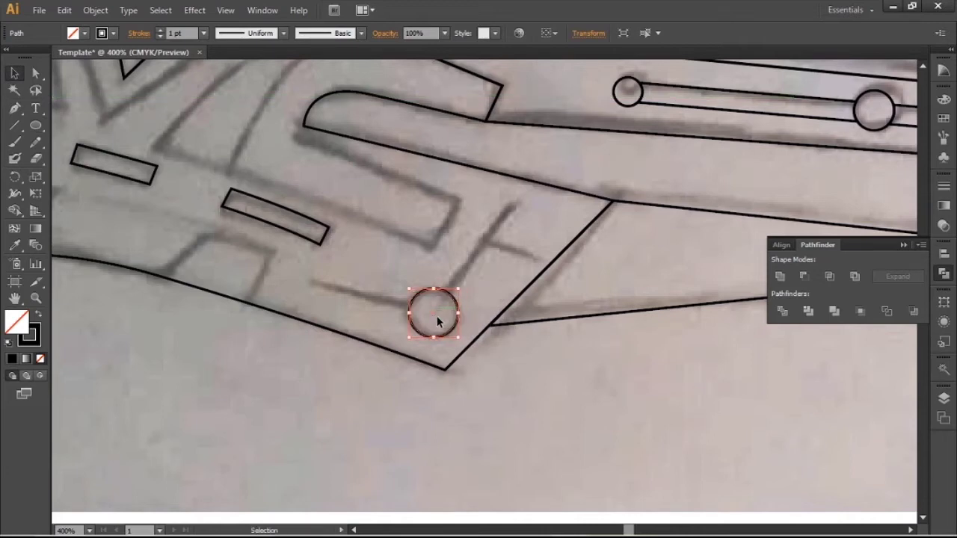
pyautogui.moveTo(437, 317); pyautogui.dragTo(439, 312)
# Step: Pen-draw a bent open line from the stick's top through the circle centre, then left
pyautogui.press('p')
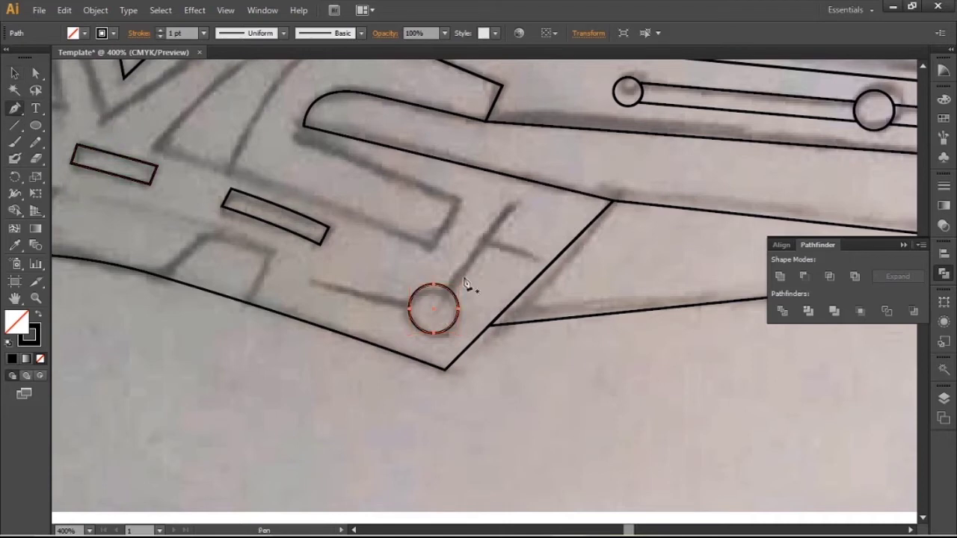
pyautogui.click(512, 209)
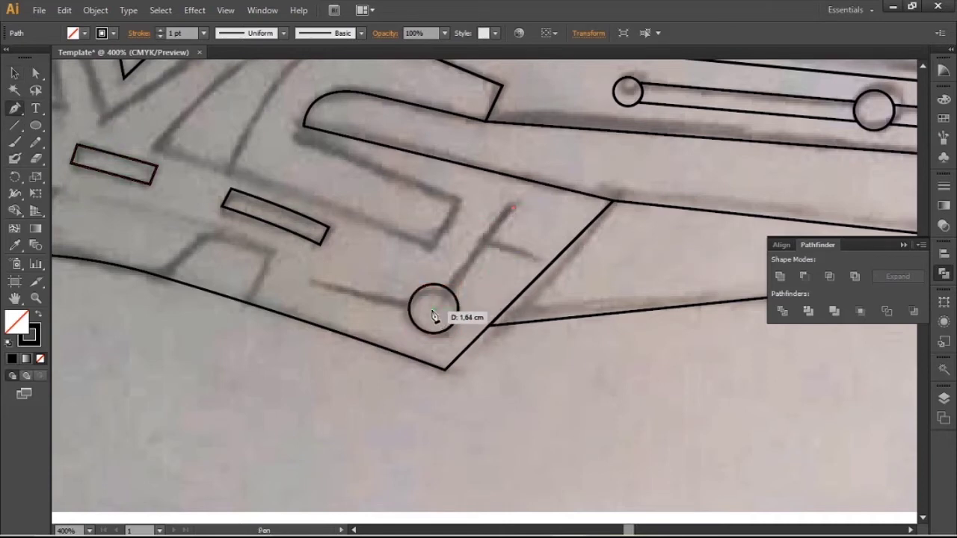
pyautogui.click(433, 307)
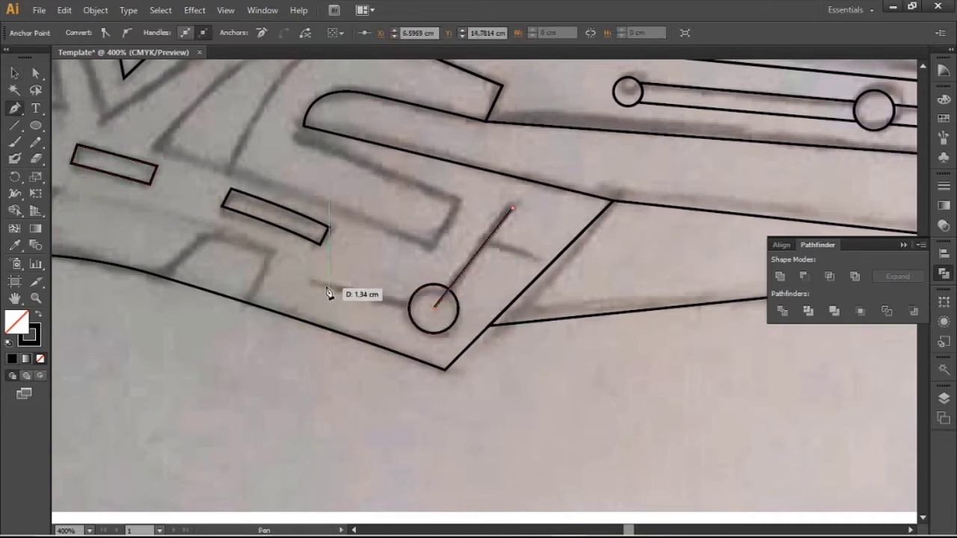
pyautogui.click(324, 283)
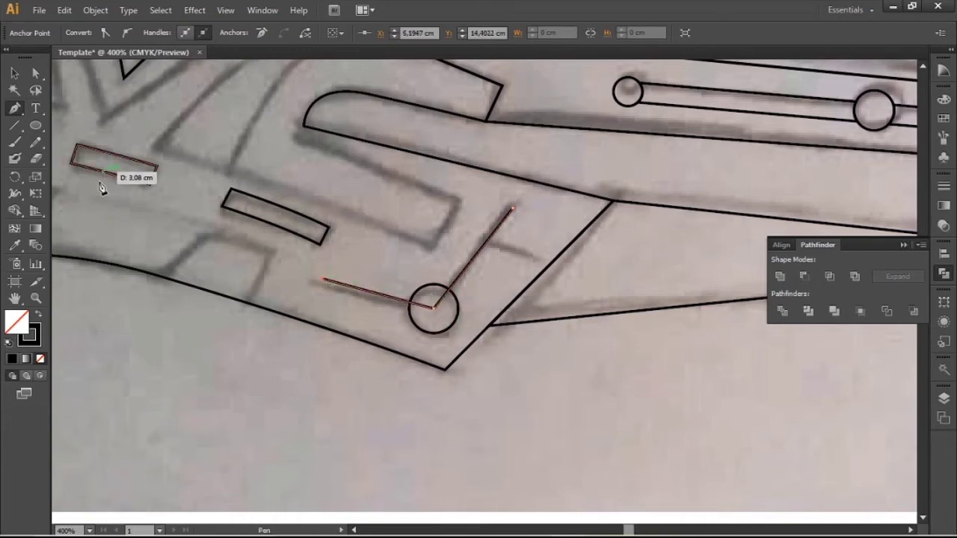
pyautogui.click(16, 74)
# Step: Draw the short crossbar off the stick, snap its end onto the stick, and select all
pyautogui.click(15, 108)
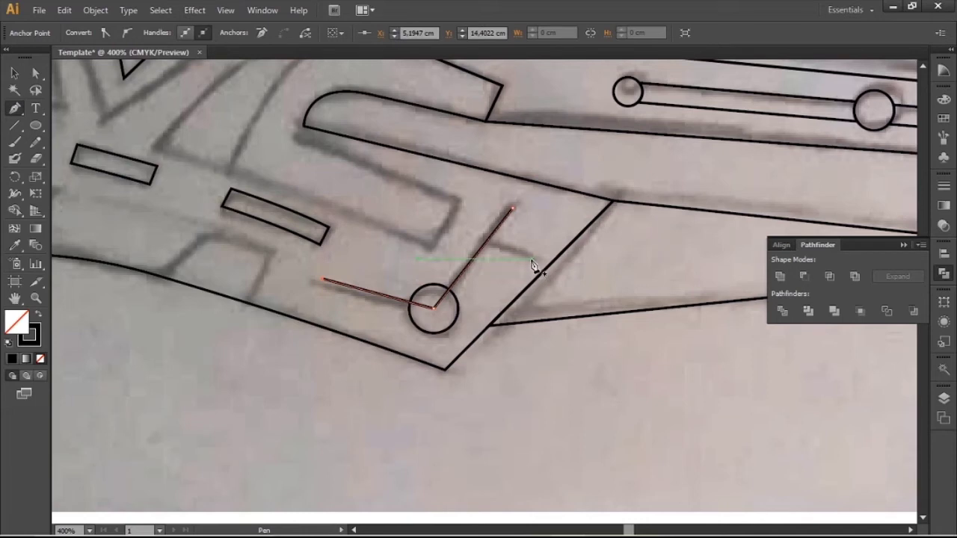
pyautogui.moveTo(488, 239); pyautogui.dragTo(515, 294)
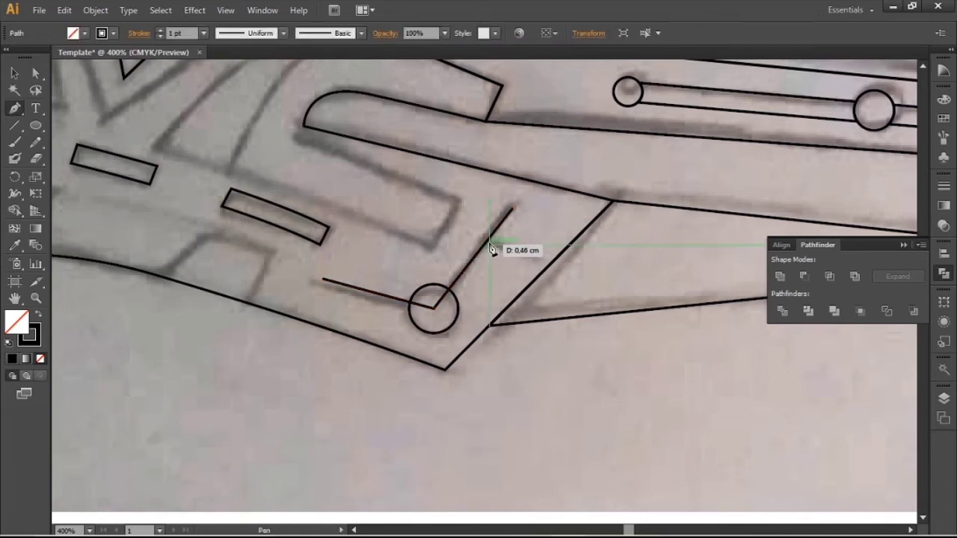
pyautogui.press('a')
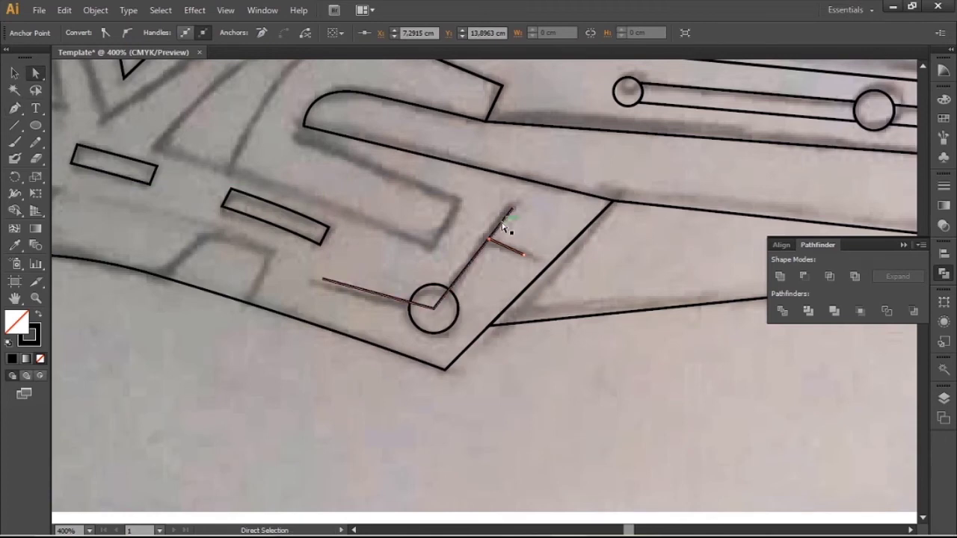
pyautogui.scroll(1, 492, 231)
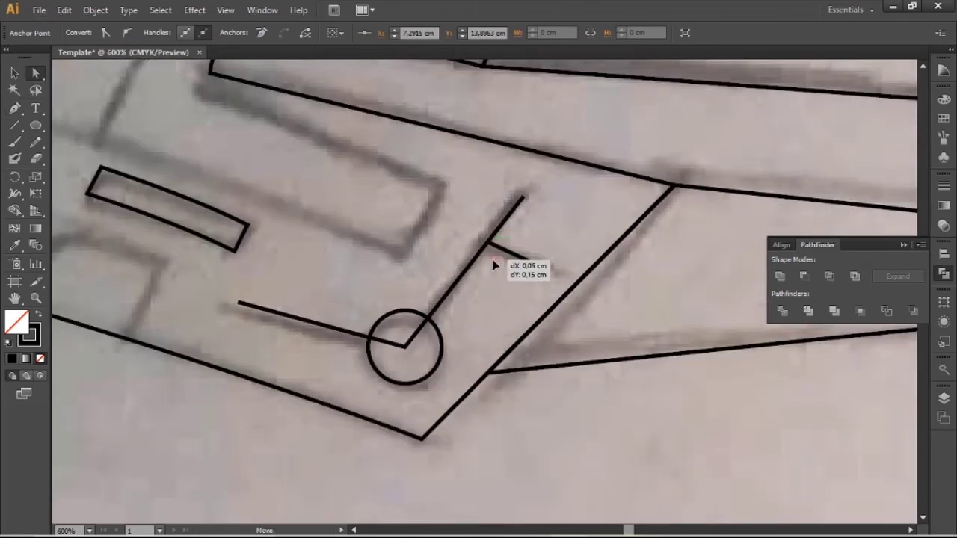
pyautogui.moveTo(488, 245); pyautogui.dragTo(484, 246)
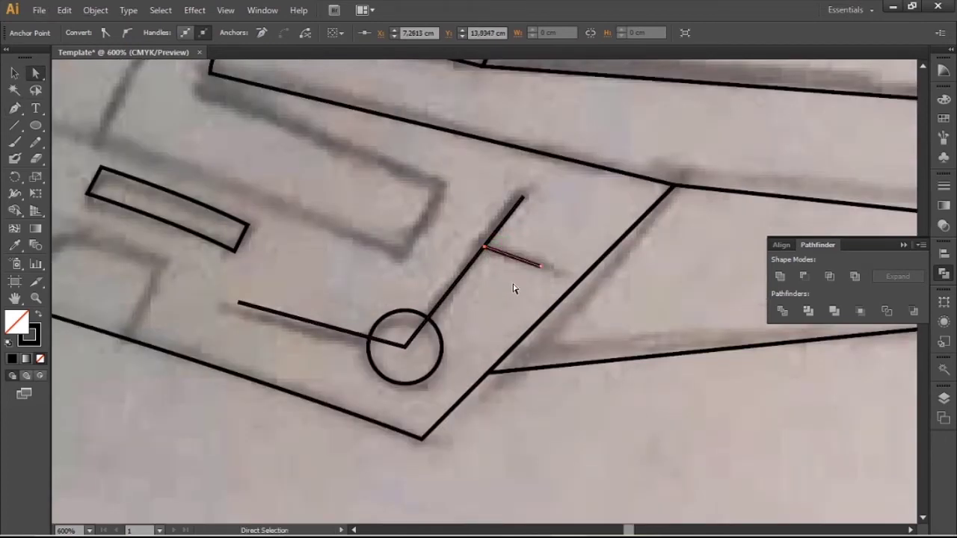
pyautogui.press('v')
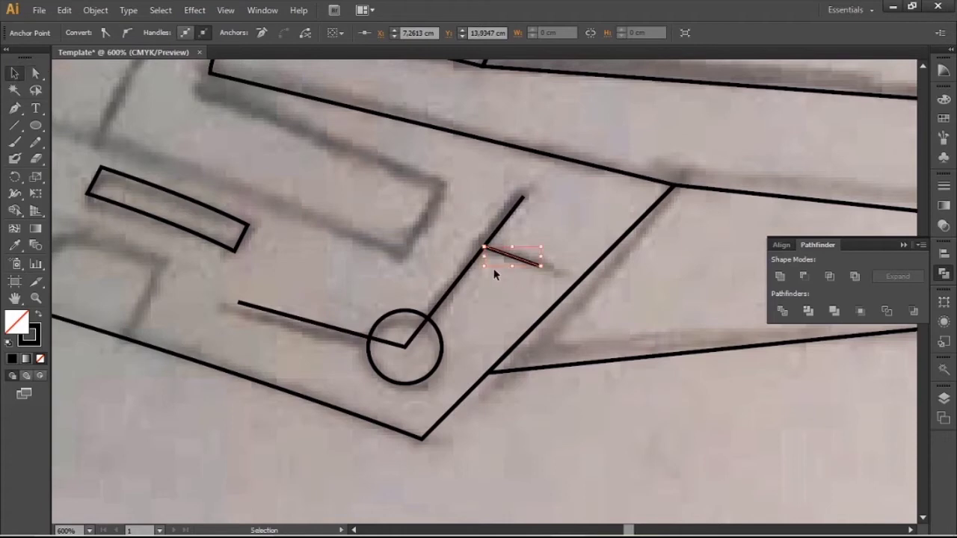
pyautogui.hotkey('ctrl', 'a')
# Step: Set the circuit lines to 7 pt stroke and expand them into filled shapes
pyautogui.click(204, 33)
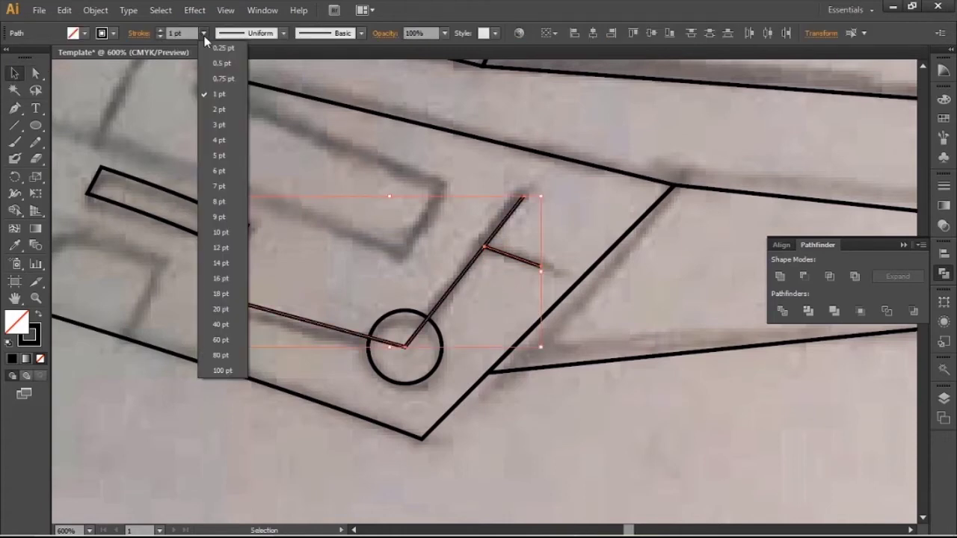
pyautogui.click(222, 187)
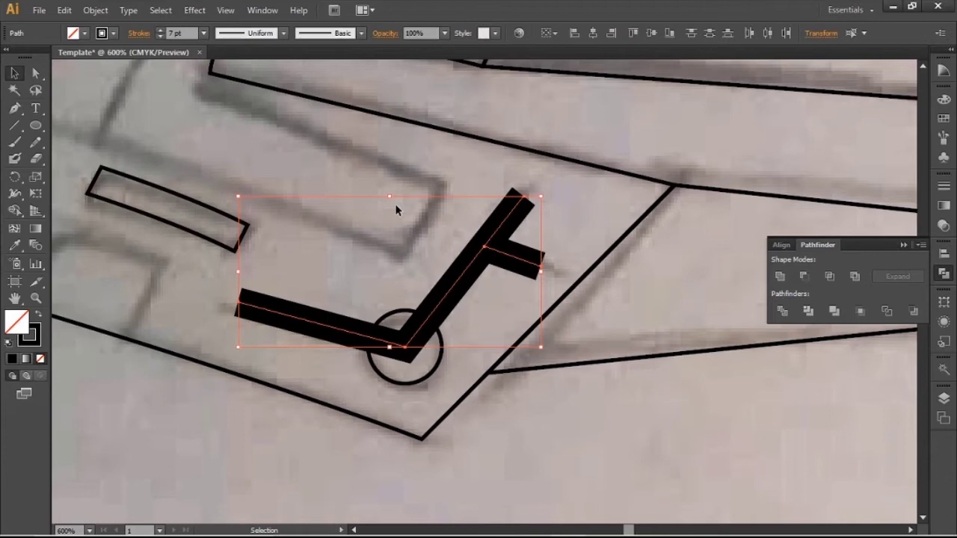
pyautogui.click(95, 10)
pyautogui.click(126, 158)
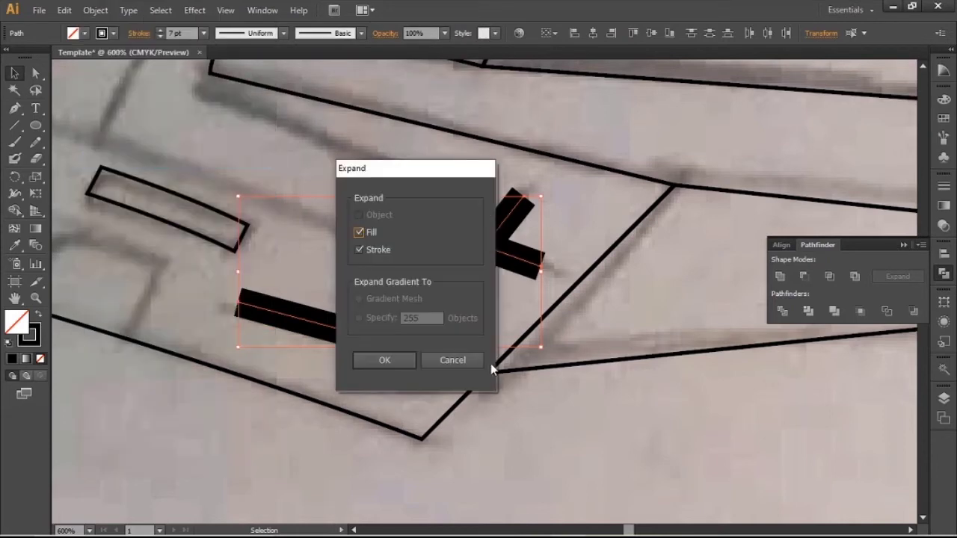
pyautogui.click(394, 362)
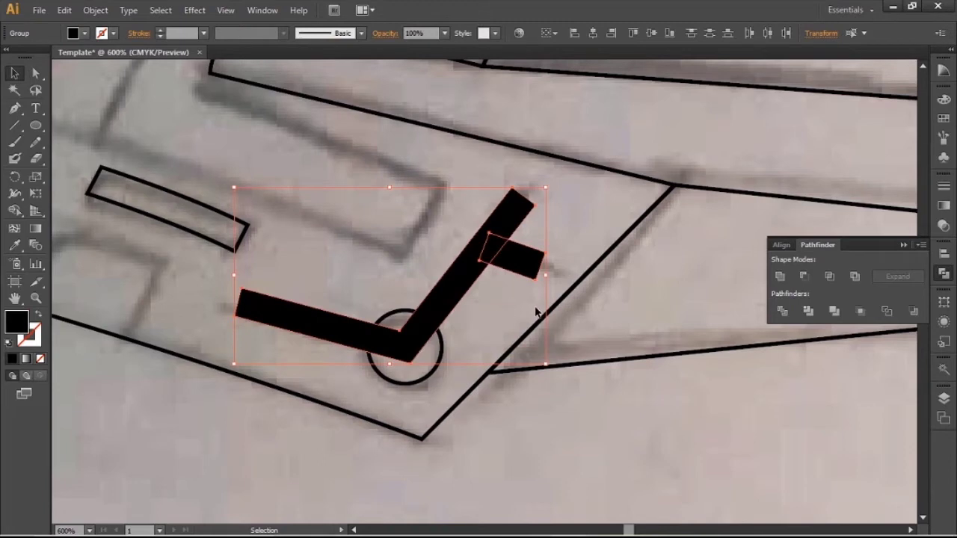
# Step: Divide the expanded lines with the circle and eyedropper the slot's black outline style onto them
pyautogui.keyDown('shift'); pyautogui.click(401, 310); pyautogui.keyUp('shift')
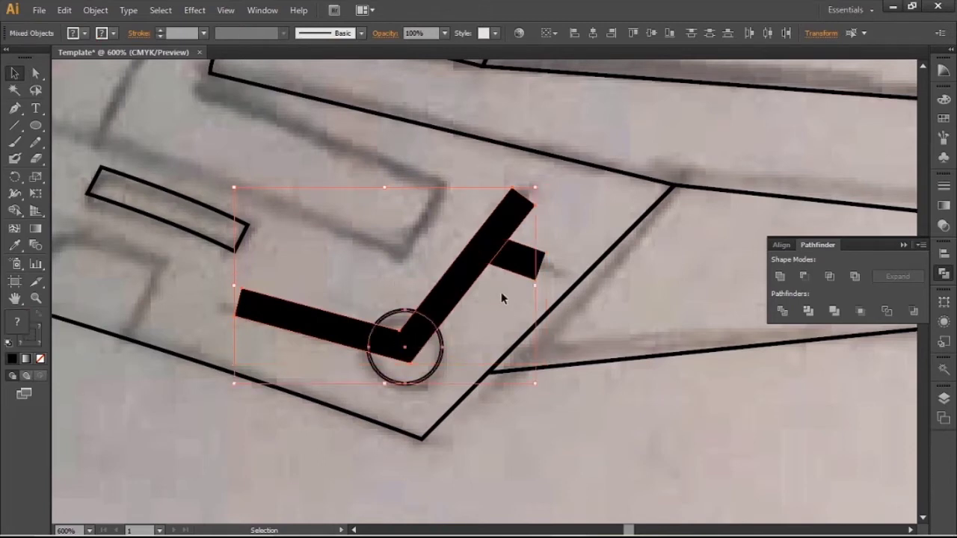
pyautogui.keyDown('shift'); pyautogui.click(518, 264); pyautogui.keyUp('shift')
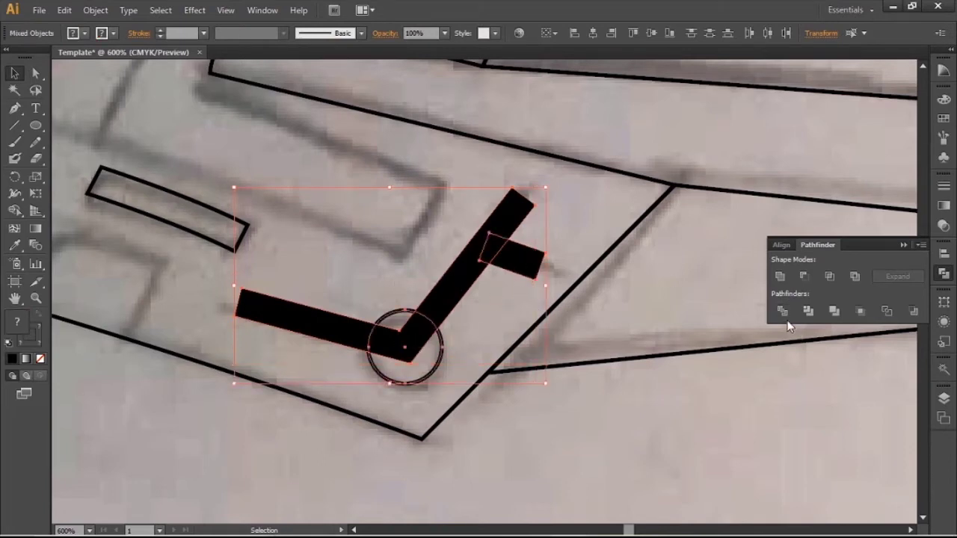
pyautogui.click(783, 311)
pyautogui.click(491, 321)
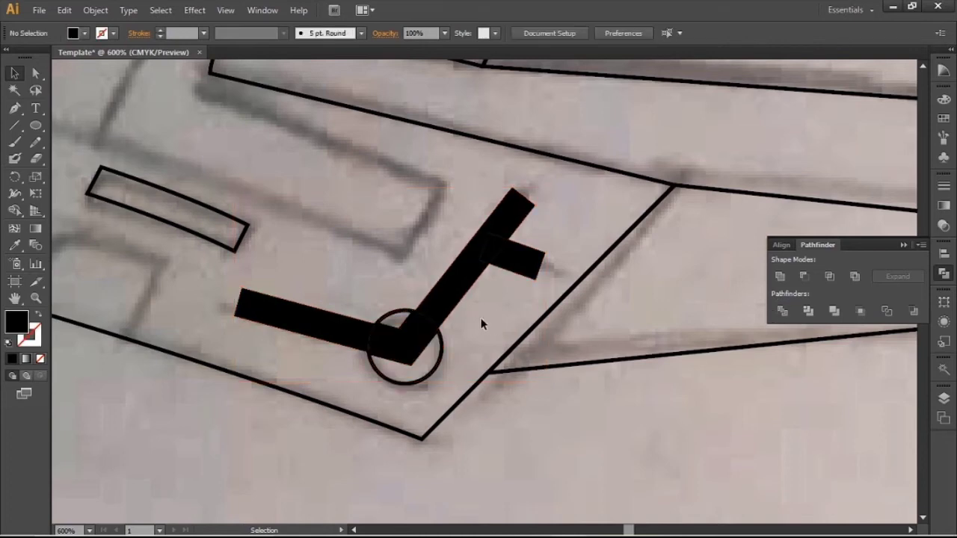
pyautogui.click(453, 301)
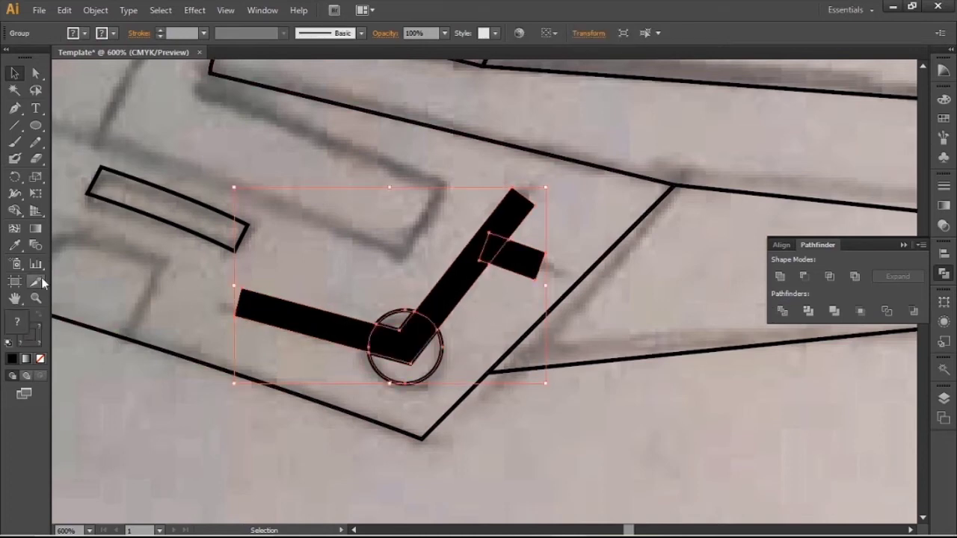
pyautogui.click(15, 250)
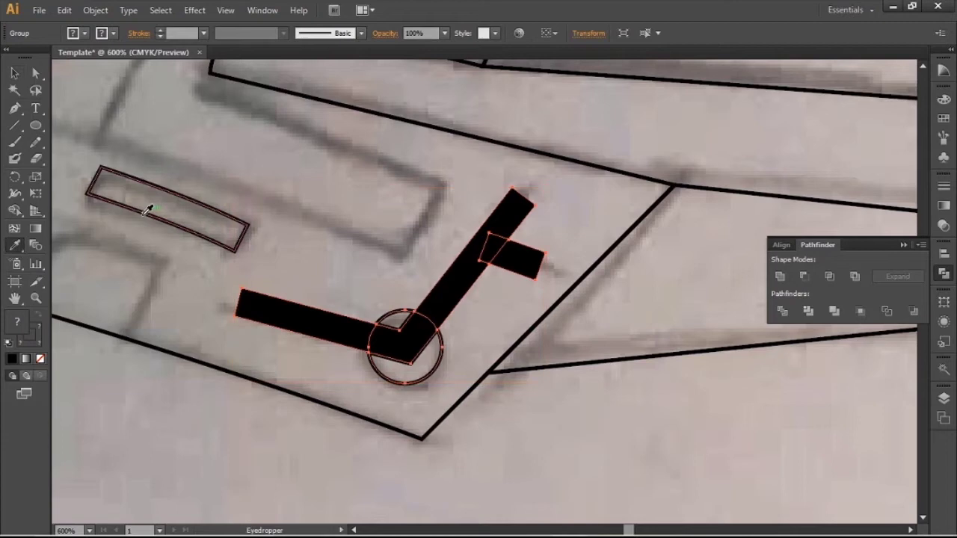
pyautogui.click(148, 209)
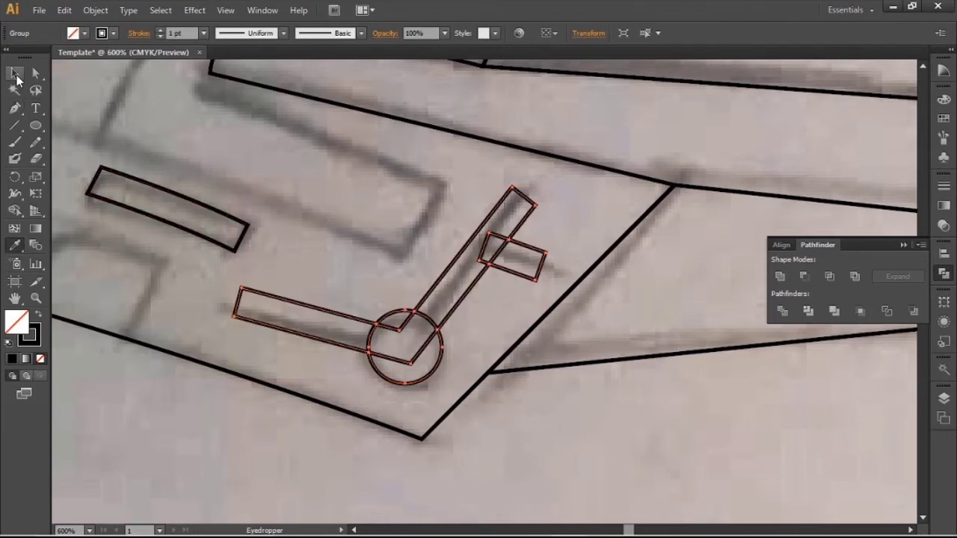
# Step: Unite the joint pieces into one circle and merge the stick and crossbar into one outline
pyautogui.click(35, 74)
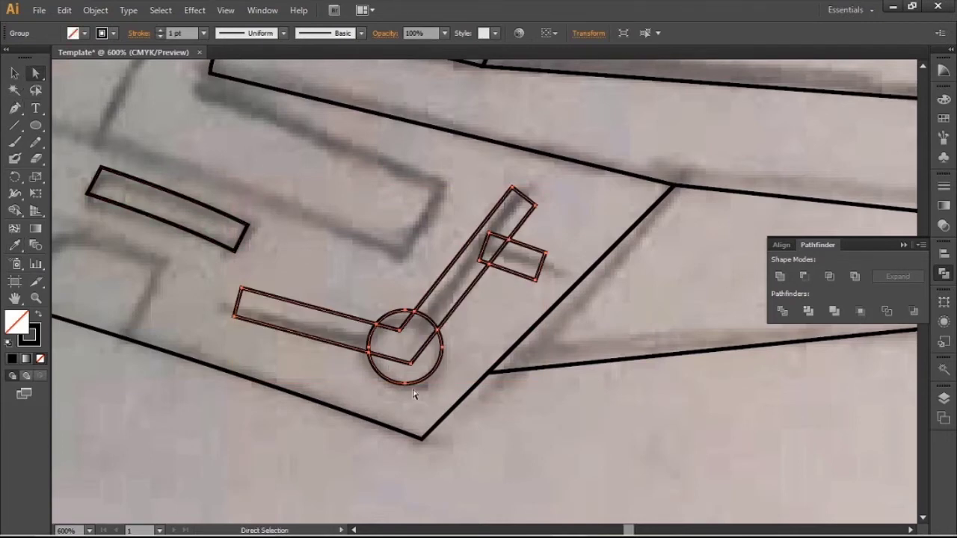
pyautogui.click(428, 326)
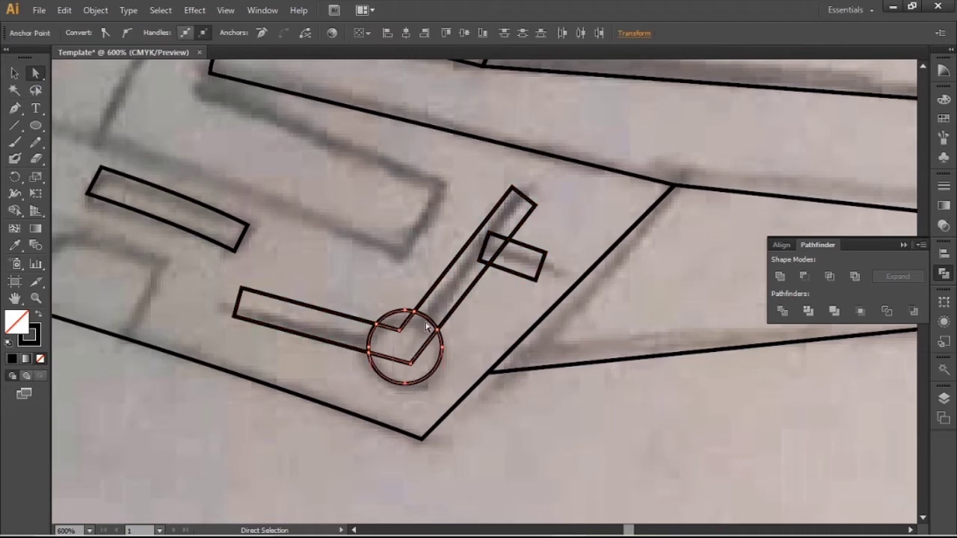
pyautogui.click(780, 276)
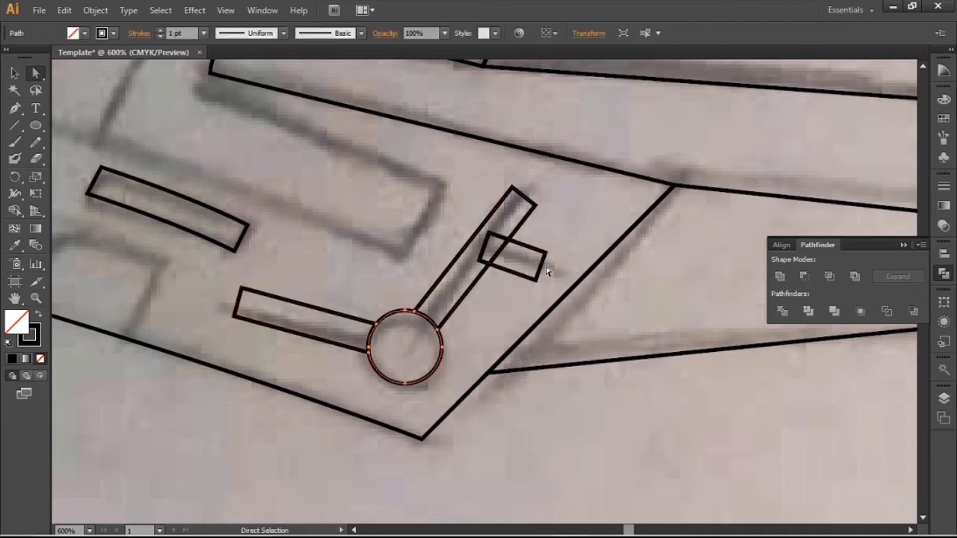
pyautogui.click(480, 237)
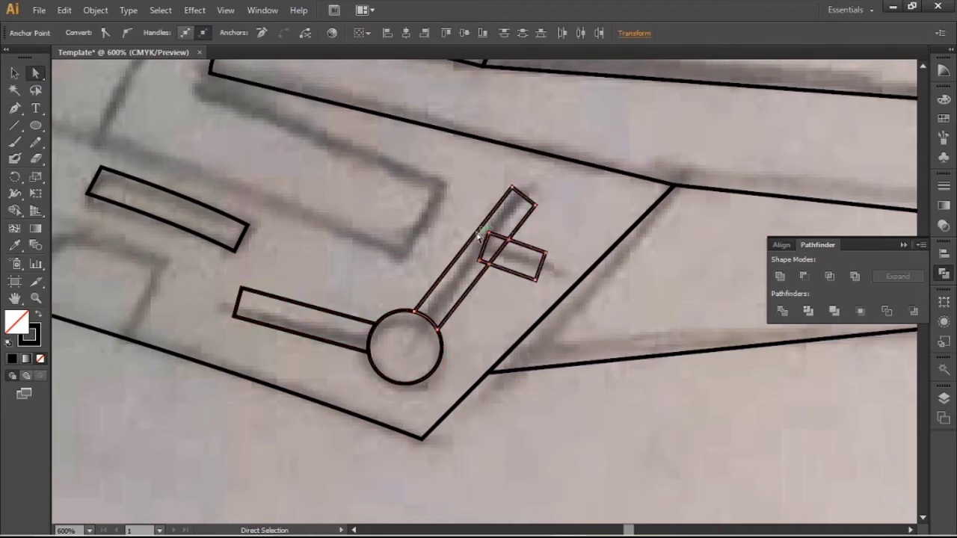
pyautogui.click(779, 278)
pyautogui.click(643, 299)
pyautogui.click(14, 107)
# Step: Zoom in on the blade section and start a panel line, undoing a misplaced segment
pyautogui.hotkey('ctrl', '-')
pyautogui.moveTo(431, 236); pyautogui.dragTo(431, 252)
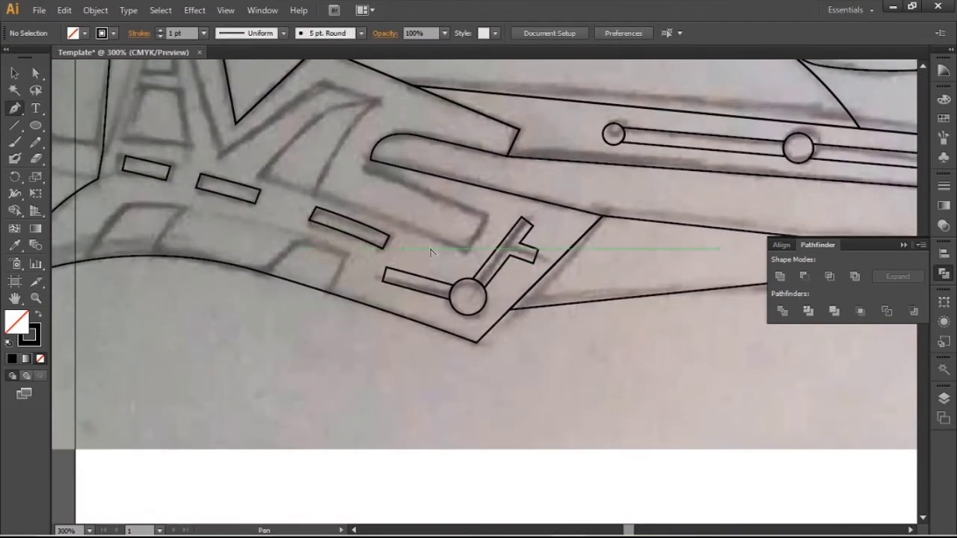
pyautogui.hotkey('ctrl', '-')
pyautogui.hotkey('ctrl', '-')
pyautogui.hotkey('ctrl', '+')
pyautogui.hotkey('ctrl', '+')
pyautogui.hotkey('ctrl', '+')
pyautogui.moveTo(265, 289); pyautogui.dragTo(334, 199)
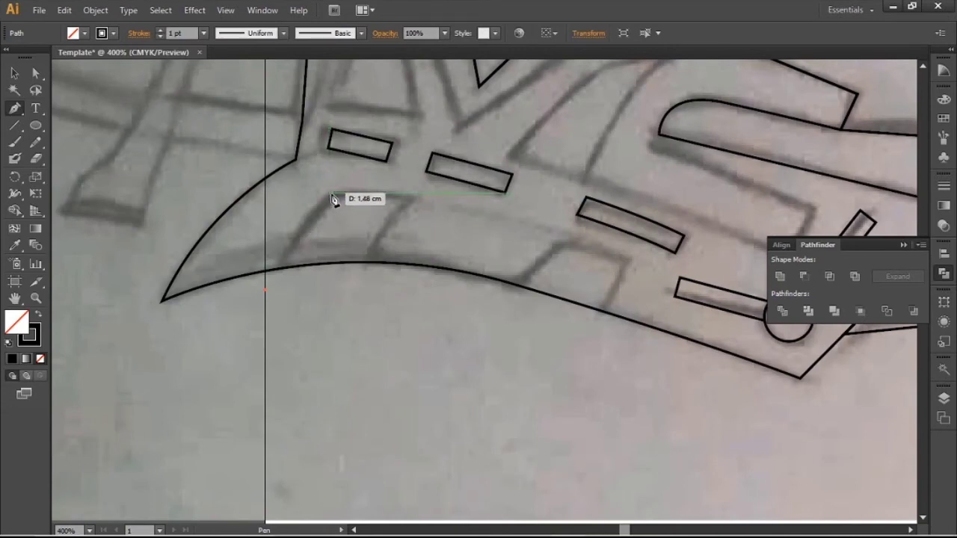
pyautogui.click(332, 197)
pyautogui.moveTo(333, 200); pyautogui.dragTo(317, 228)
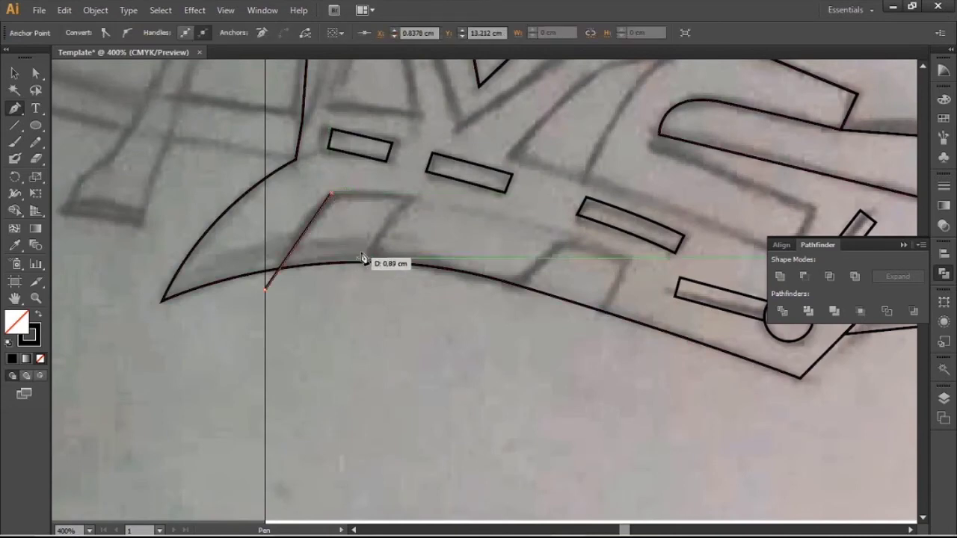
pyautogui.hotkey('ctrl', 'z')
pyautogui.hotkey('ctrl', 'z')
# Step: Pen-draw a closed four-sided panel with a curved top edge along the blade's lower curve
pyautogui.click(318, 197)
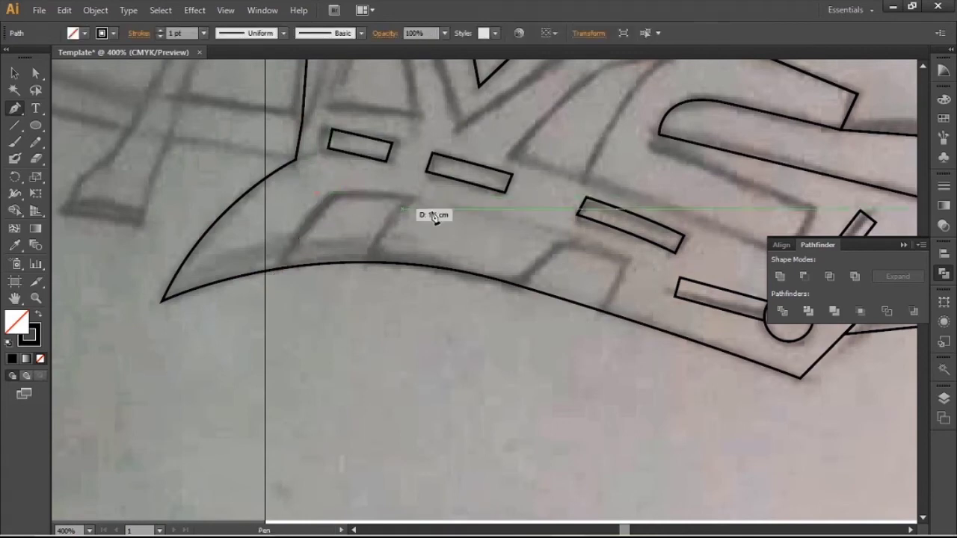
pyautogui.moveTo(634, 263); pyautogui.dragTo(718, 323)
pyautogui.moveTo(788, 354); pyautogui.dragTo(803, 336)
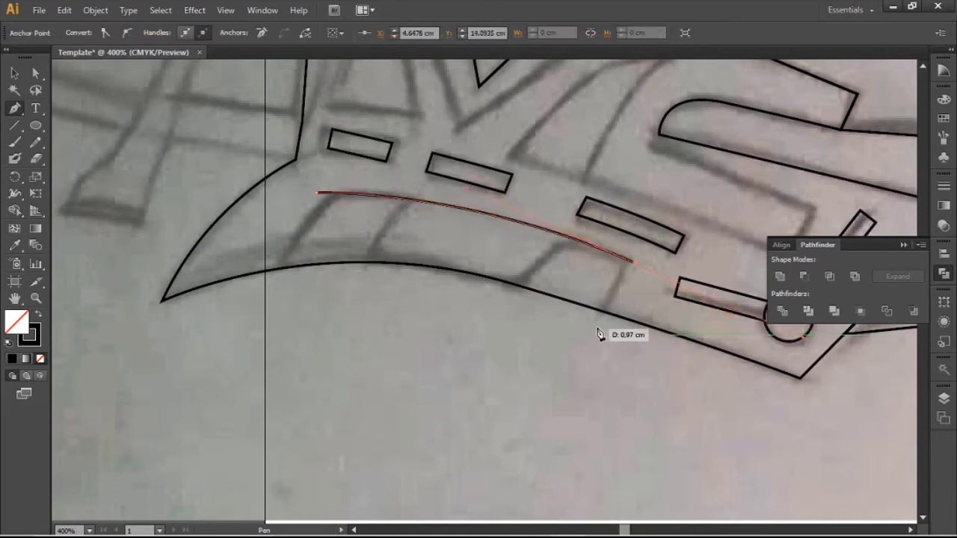
pyautogui.click(633, 262)
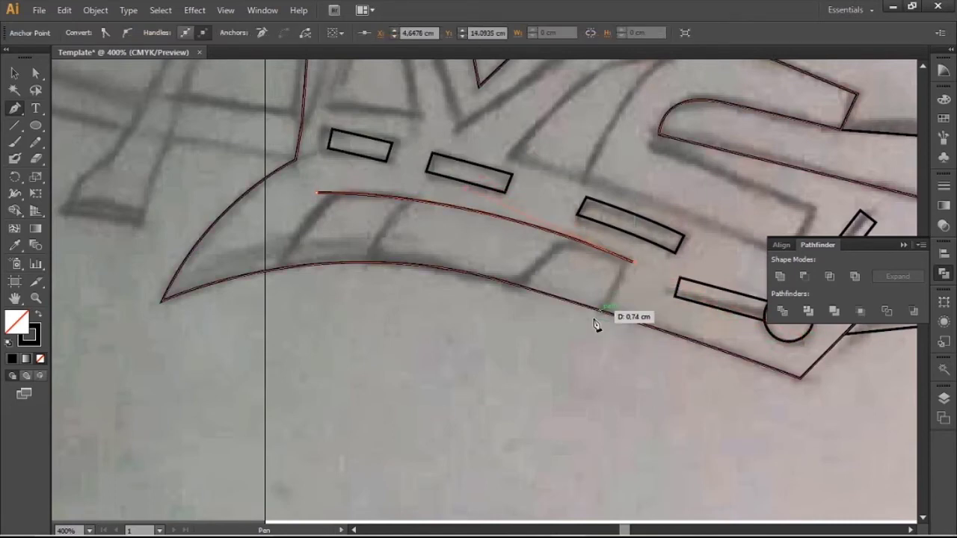
pyautogui.click(587, 342)
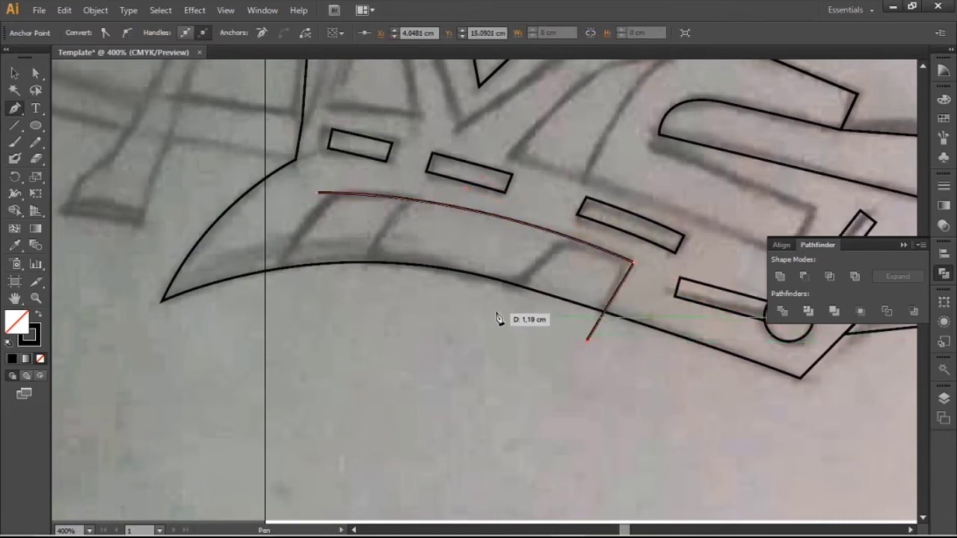
pyautogui.click(245, 299)
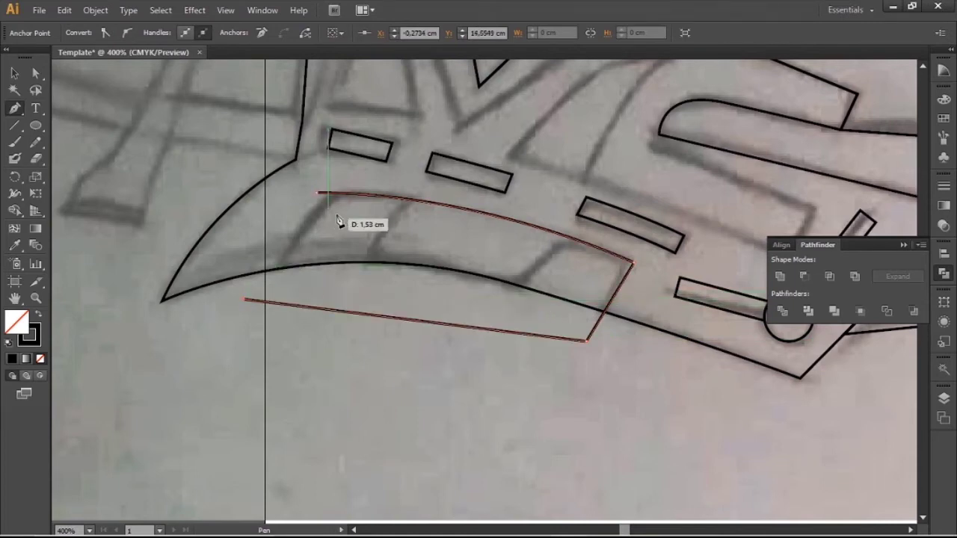
pyautogui.moveTo(319, 196); pyautogui.dragTo(343, 178)
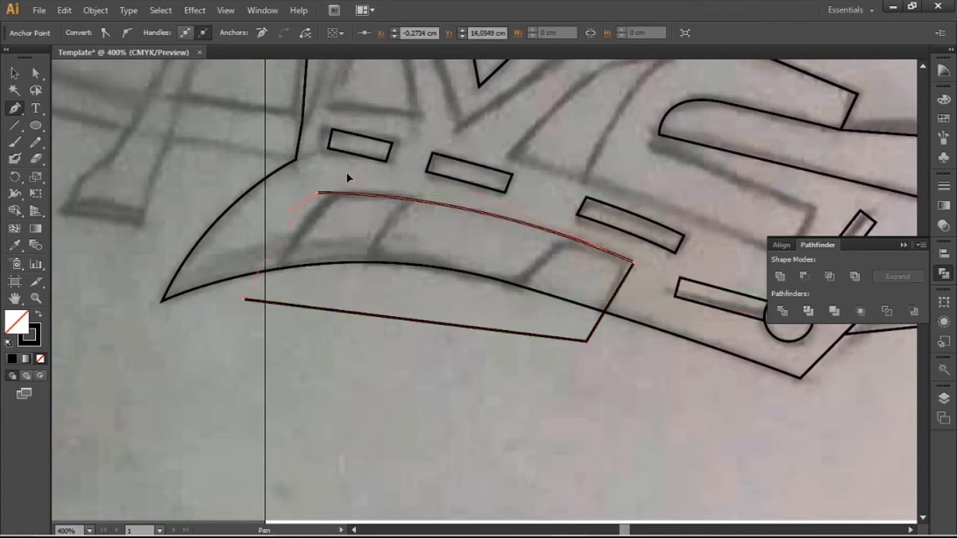
# Step: Move the panel's top-left and bottom-left anchors onto the sketch lines
pyautogui.click(35, 72)
pyautogui.moveTo(318, 193); pyautogui.dragTo(331, 196)
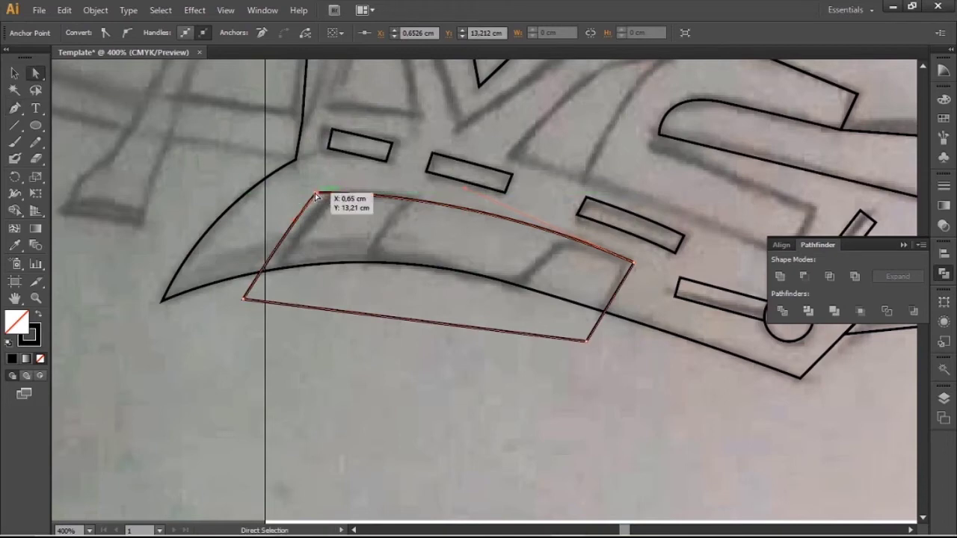
pyautogui.moveTo(331, 192); pyautogui.dragTo(334, 192)
pyautogui.moveTo(251, 298); pyautogui.dragTo(248, 304)
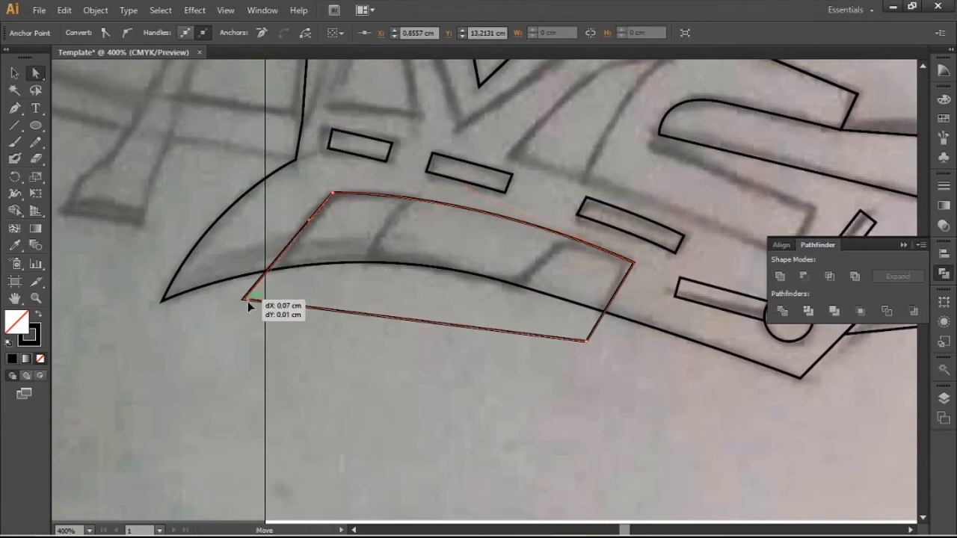
pyautogui.moveTo(248, 301); pyautogui.dragTo(248, 303)
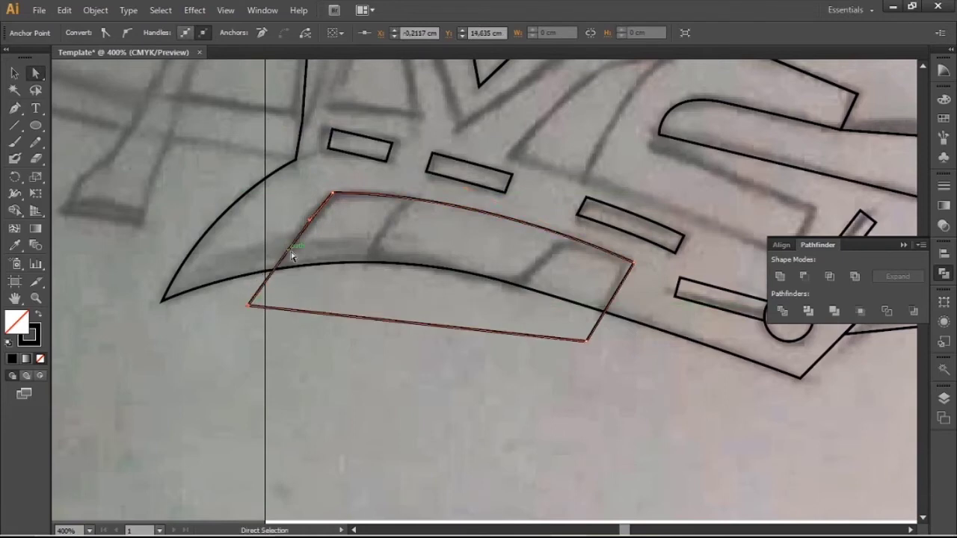
# Step: Refine the panel's left edge, bottom-left and top-right corners to follow the pencil lines
pyautogui.scroll(1, 320, 237)
pyautogui.click(313, 208)
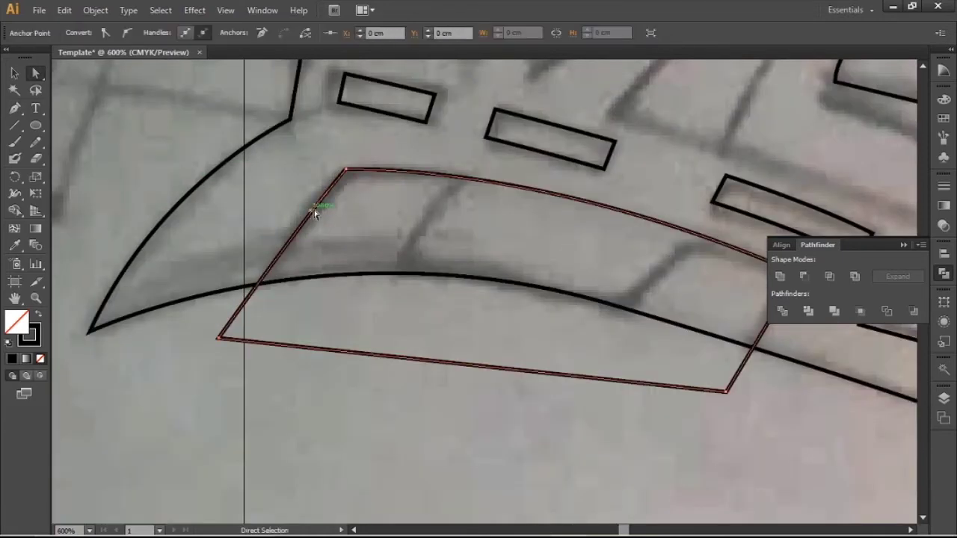
pyautogui.click(352, 187)
pyautogui.click(345, 170)
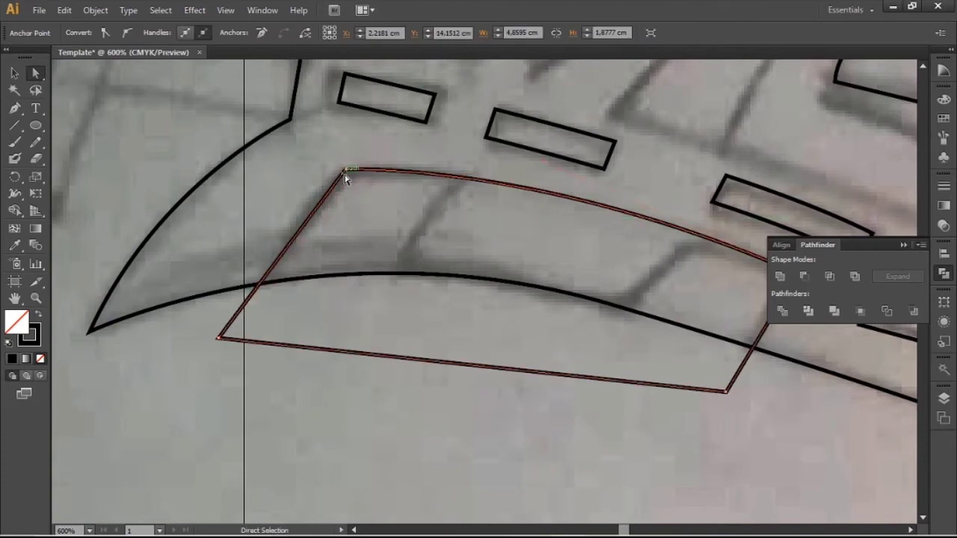
pyautogui.click(346, 172)
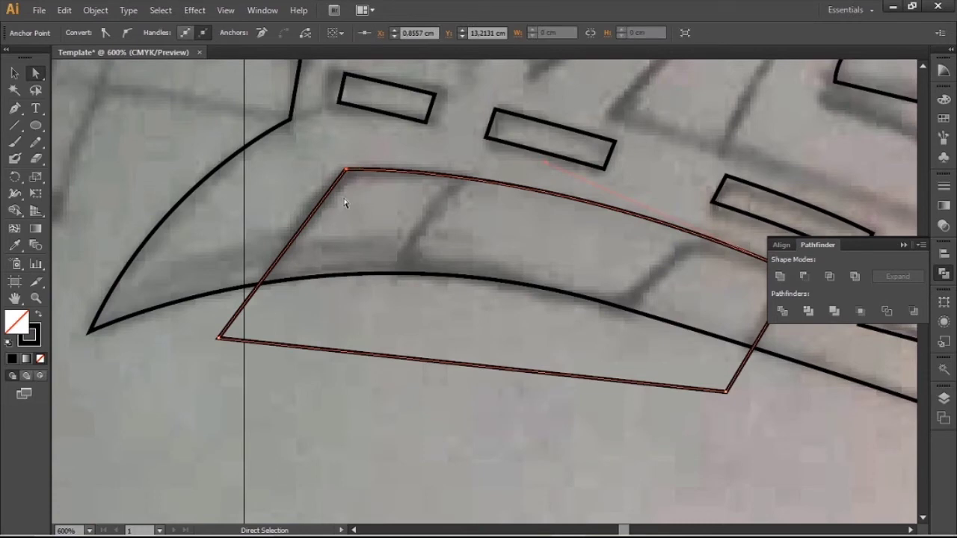
pyautogui.moveTo(342, 179); pyautogui.dragTo(336, 180)
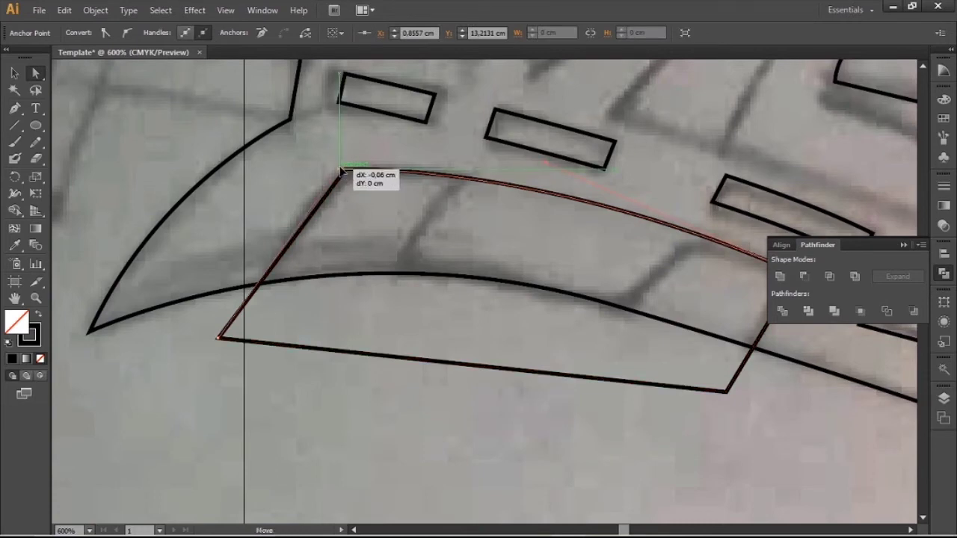
pyautogui.hotkey('ctrl', 'z')
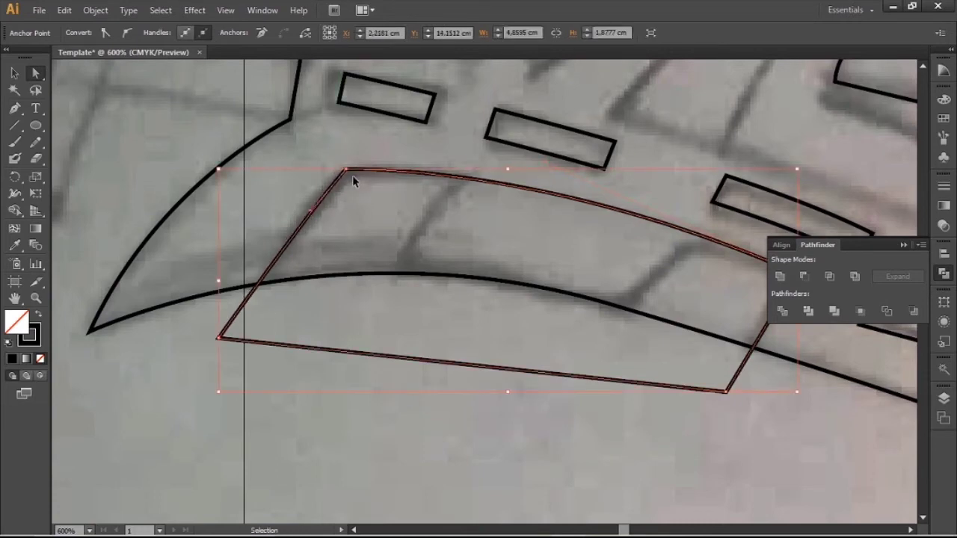
pyautogui.moveTo(311, 216)
pyautogui.mouseDown()
pyautogui.moveTo(298, 210)
pyautogui.moveTo(293, 218)
pyautogui.mouseUp()
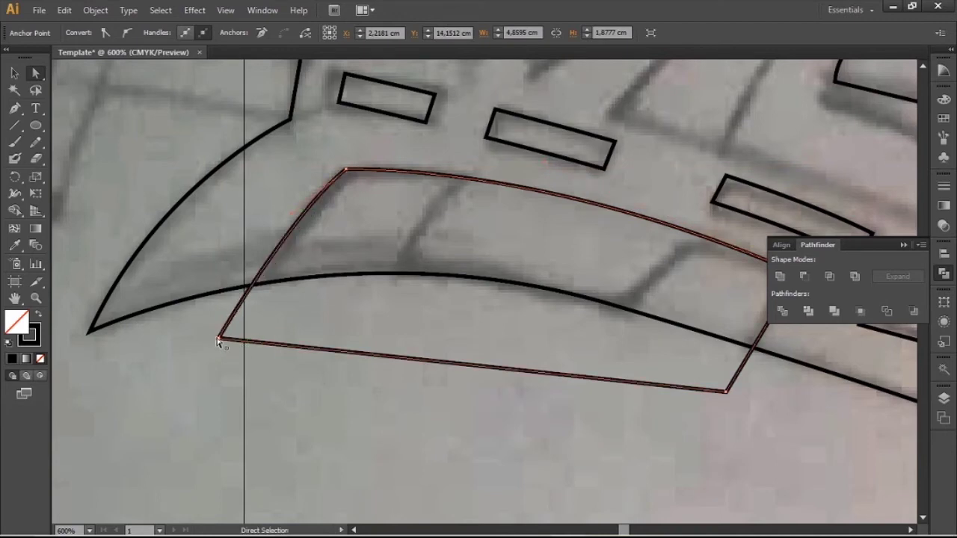
pyautogui.moveTo(217, 342); pyautogui.dragTo(238, 350)
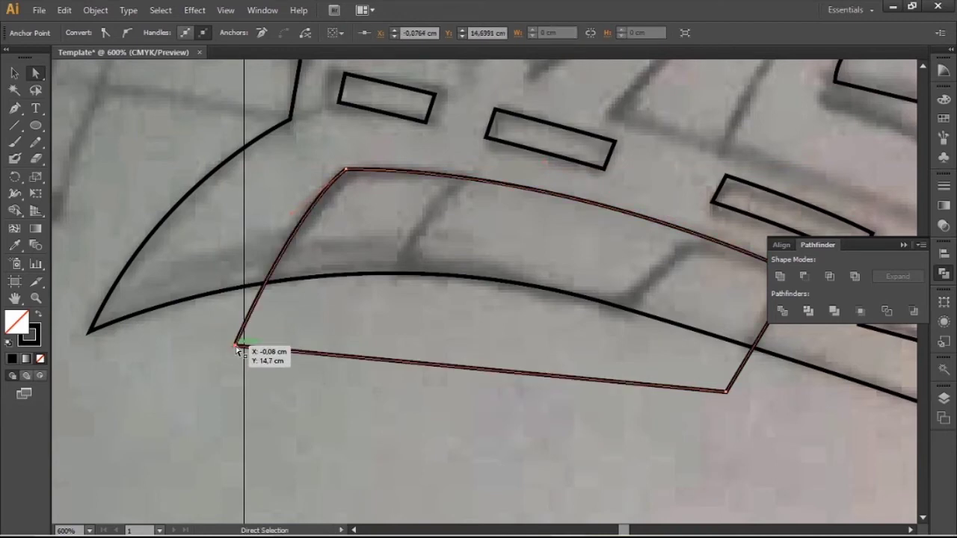
pyautogui.scroll(-1, 257, 249)
pyautogui.scroll(1, 545, 318)
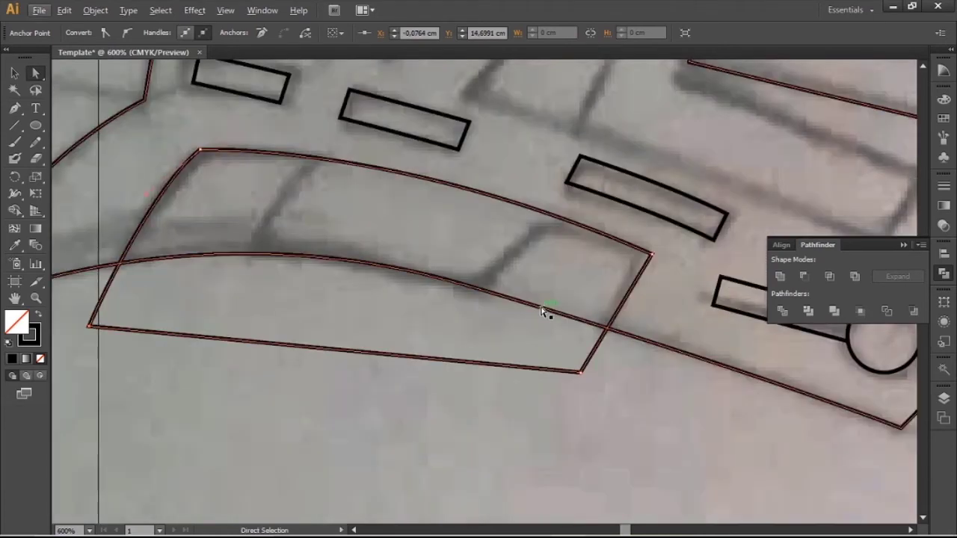
pyautogui.moveTo(649, 258); pyautogui.dragTo(642, 253)
# Step: Trace and close a second four-sided panel near the blade's middle, by the slot
pyautogui.click(610, 396)
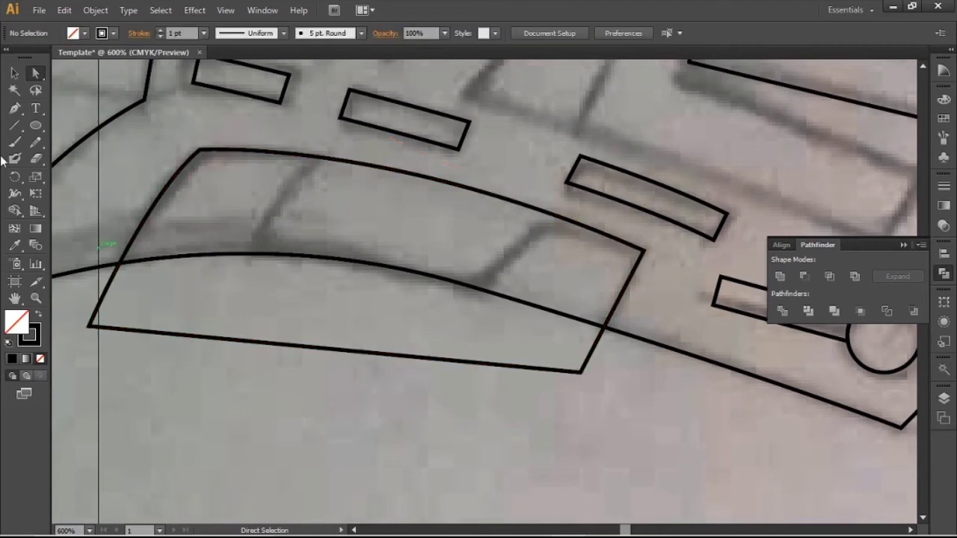
pyautogui.click(15, 107)
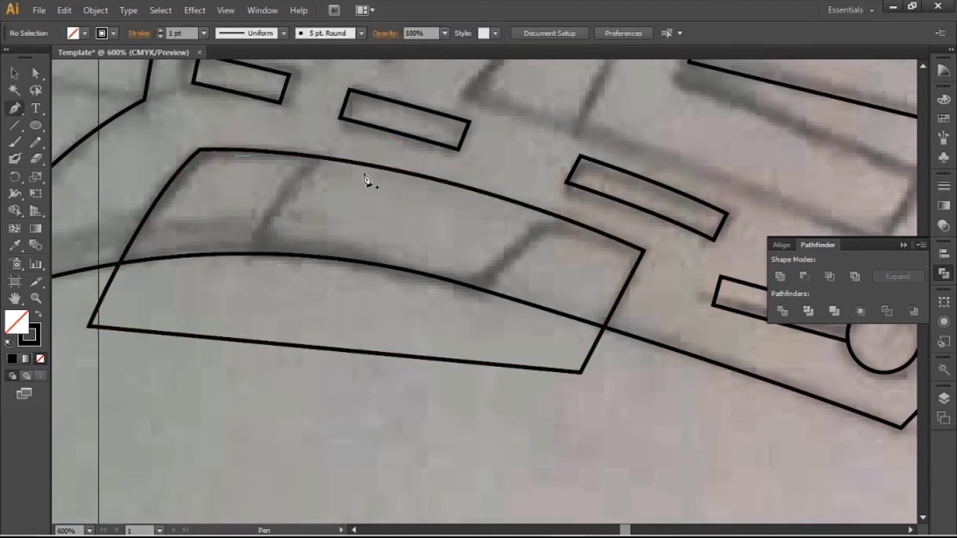
pyautogui.click(444, 304)
pyautogui.click(560, 207)
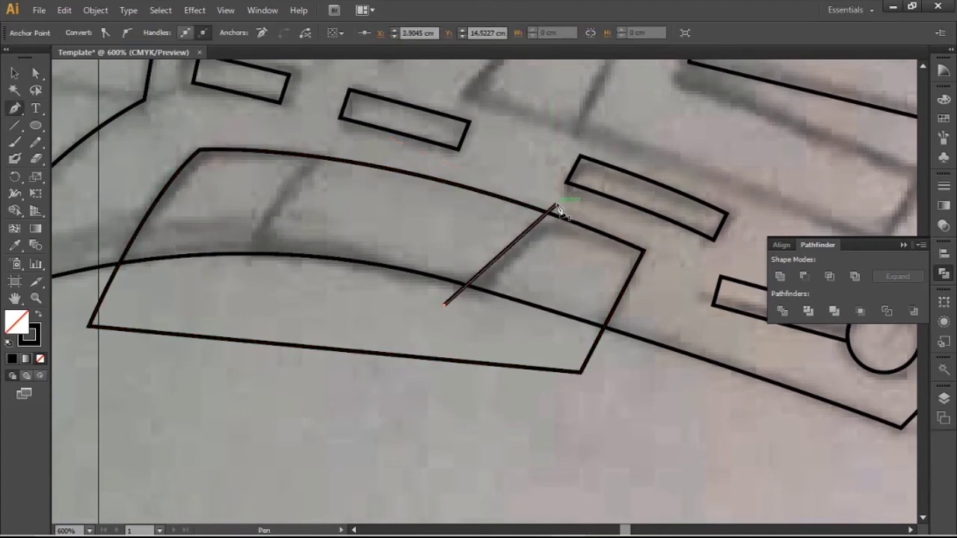
pyautogui.click(662, 236)
pyautogui.click(612, 366)
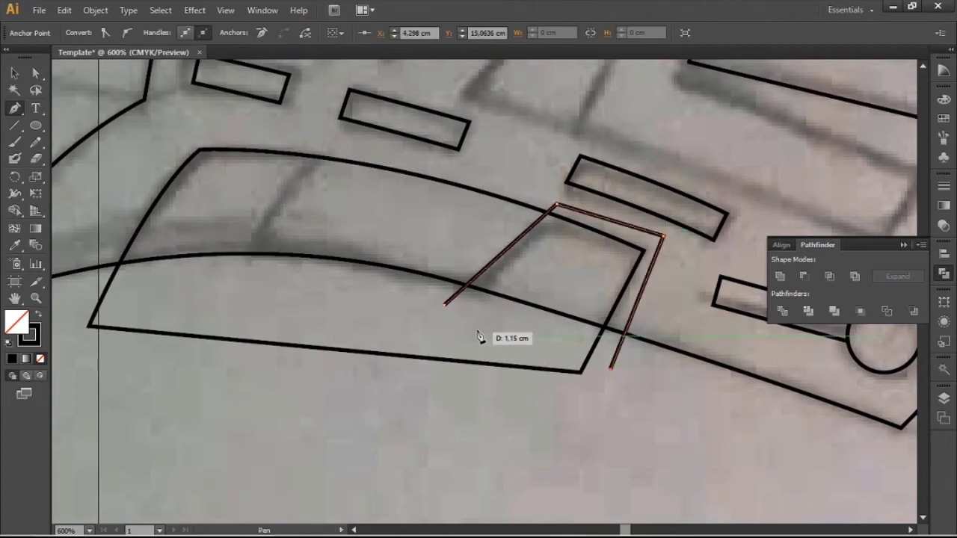
pyautogui.click(444, 305)
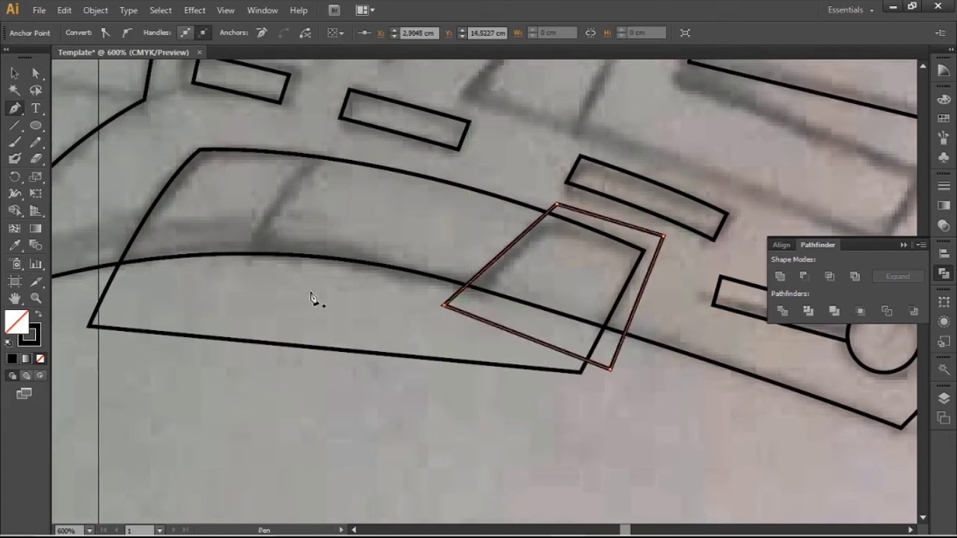
# Step: Trace and close a third panel at the blade's left end with one curved side
pyautogui.click(241, 286)
pyautogui.moveTo(326, 151); pyautogui.dragTo(343, 148)
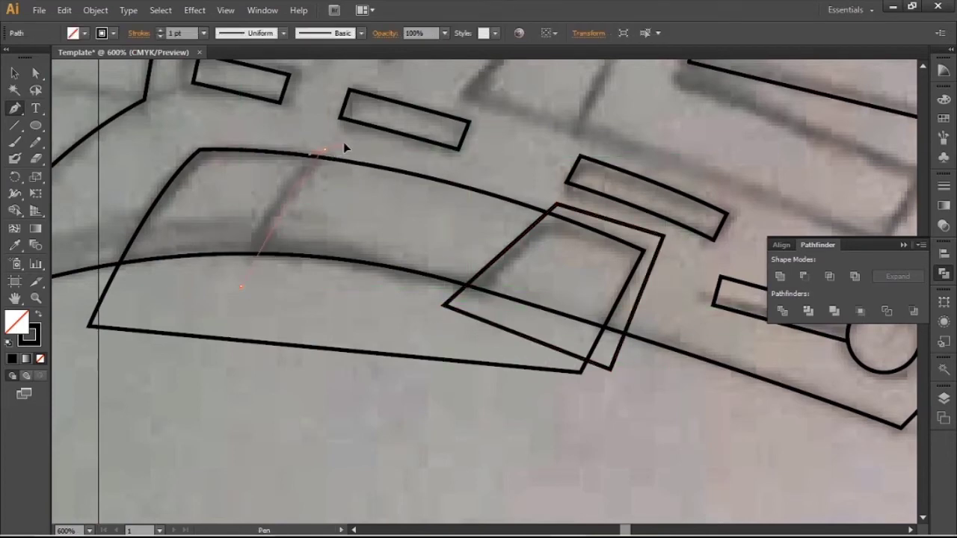
pyautogui.click(325, 150)
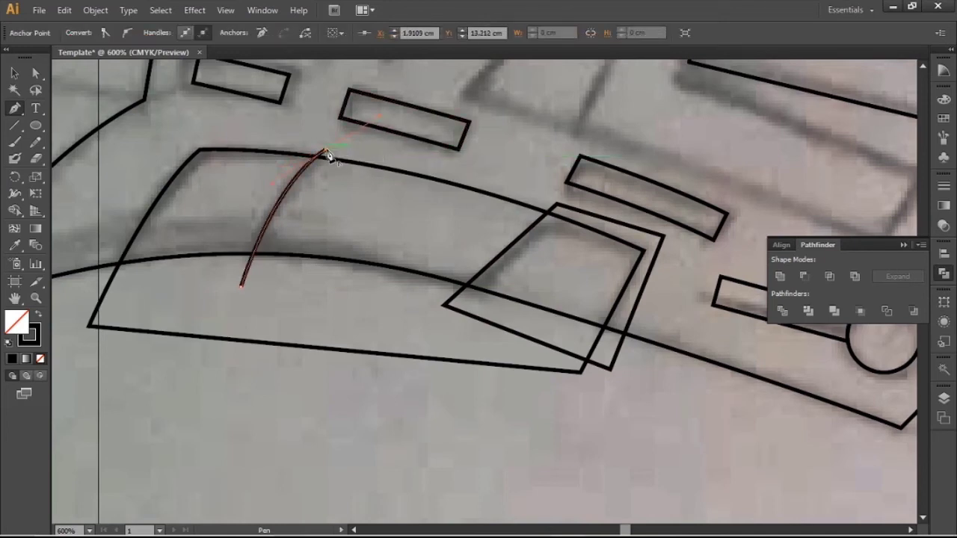
pyautogui.click(174, 136)
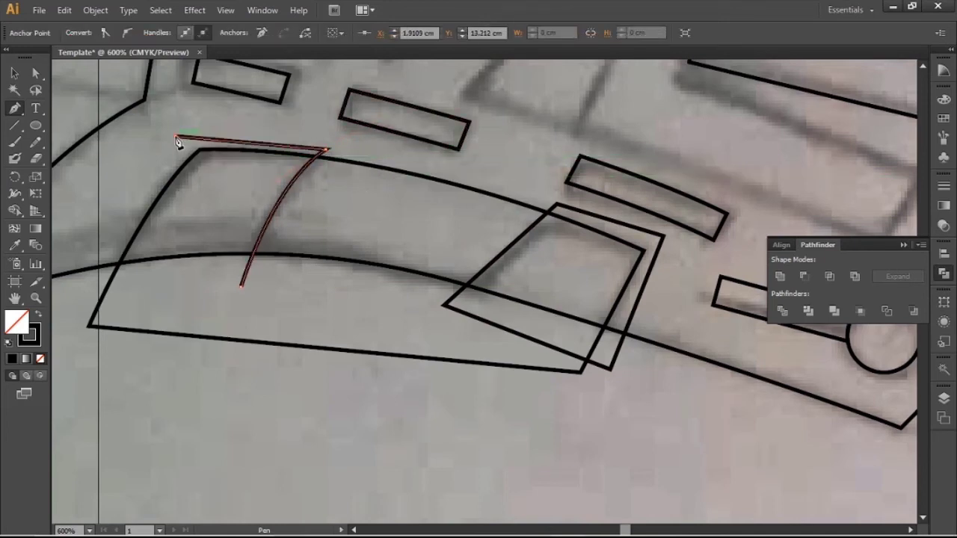
pyautogui.click(95, 247)
pyautogui.click(117, 275)
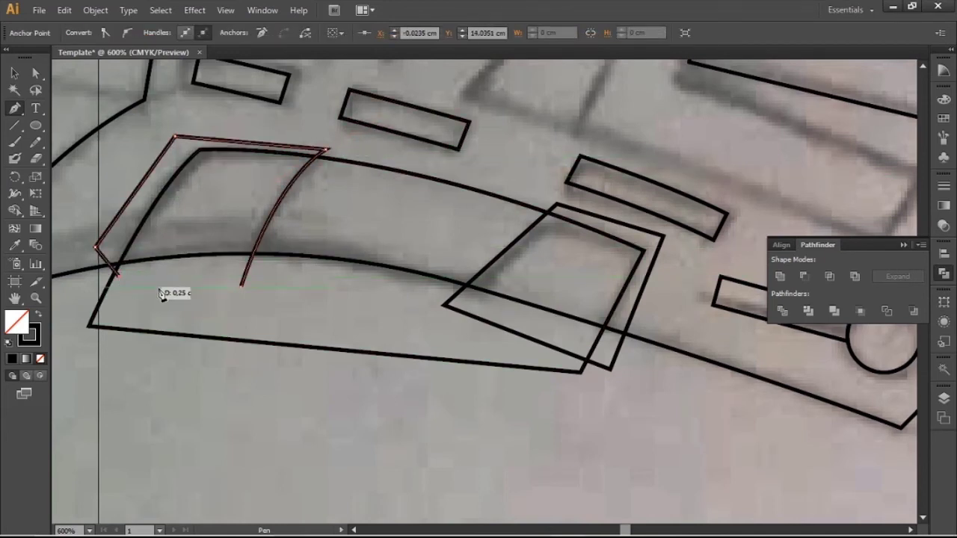
pyautogui.click(241, 287)
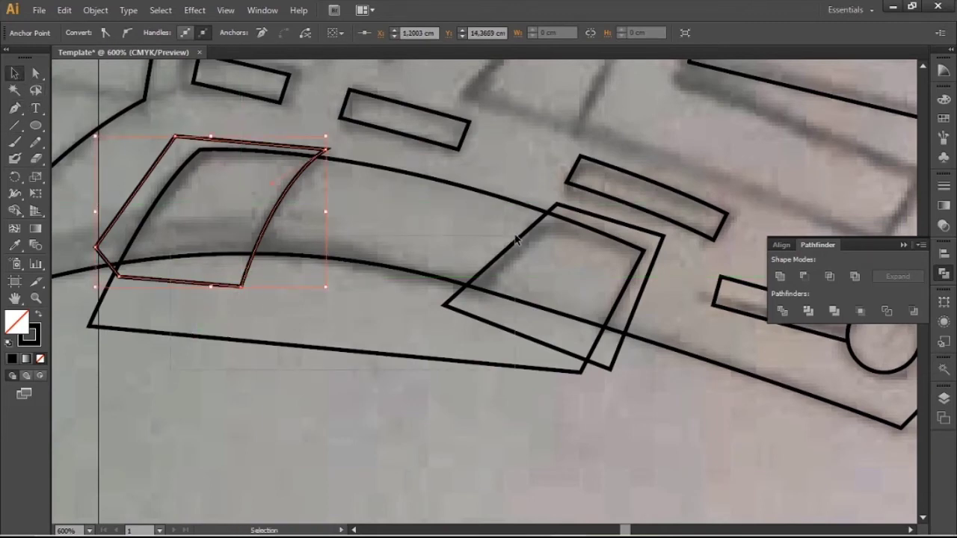
# Step: Divide all outlines, delete the two leftover pieces below the blade edge, and nudge the left panel's corner
pyautogui.hotkey('ctrl', 'a')
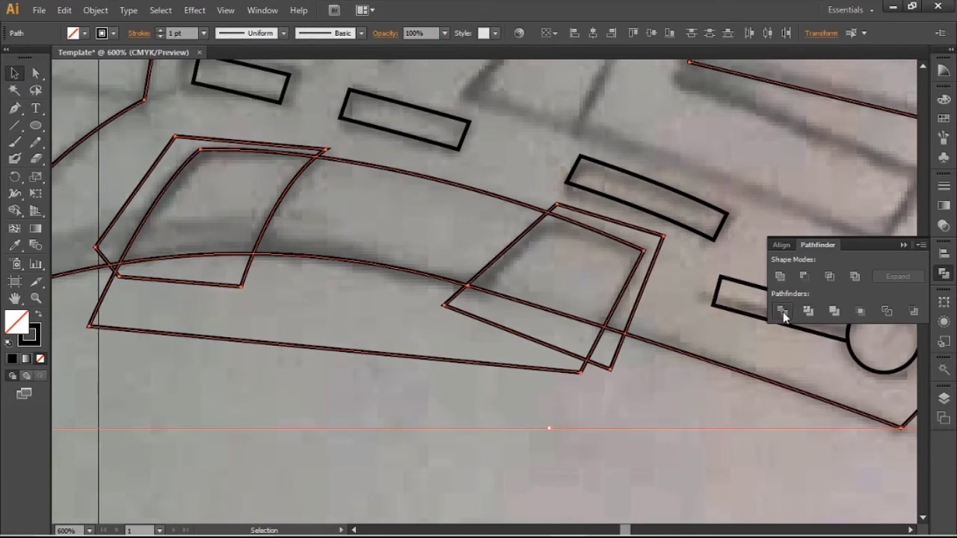
pyautogui.click(783, 312)
pyautogui.press('a')
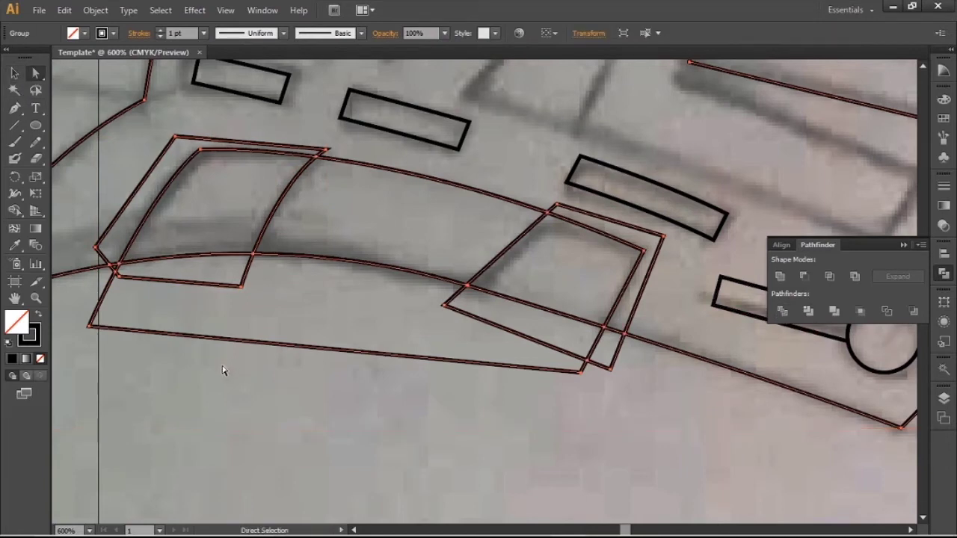
pyautogui.click(225, 285)
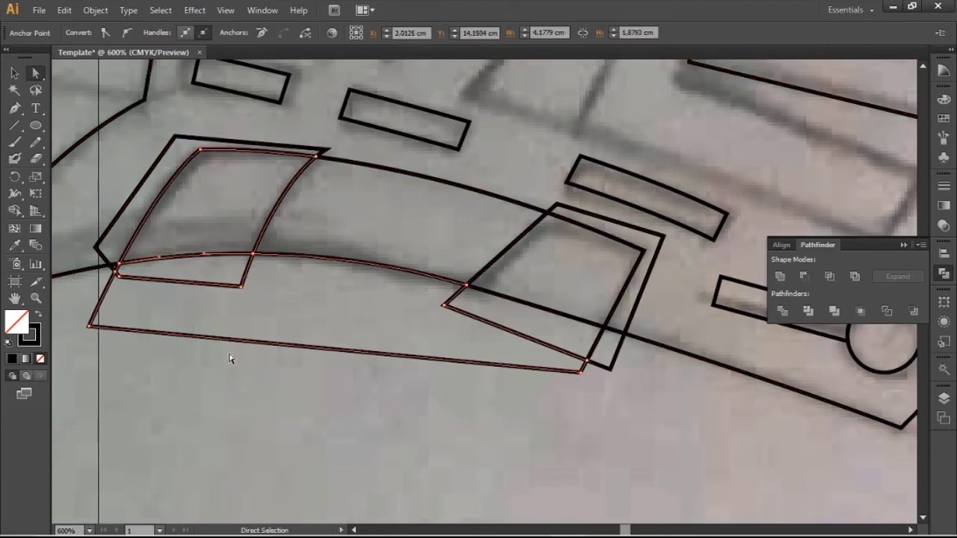
pyautogui.press('Delete')
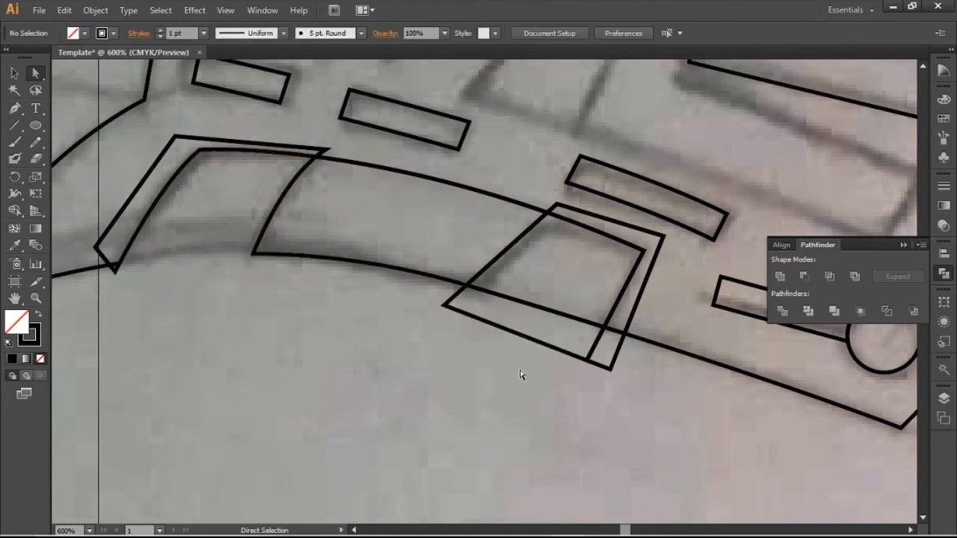
pyautogui.click(615, 312)
pyautogui.press('Delete')
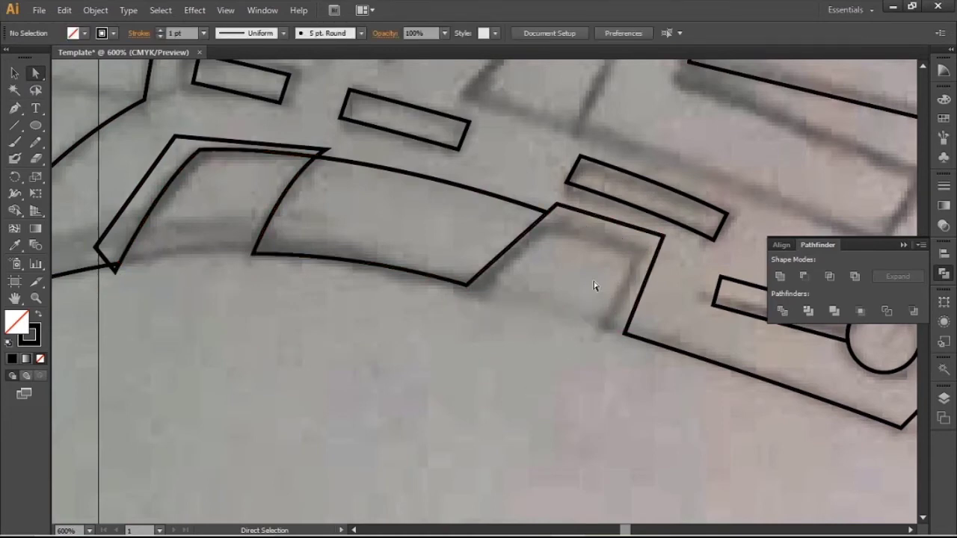
pyautogui.moveTo(115, 267); pyautogui.dragTo(119, 262)
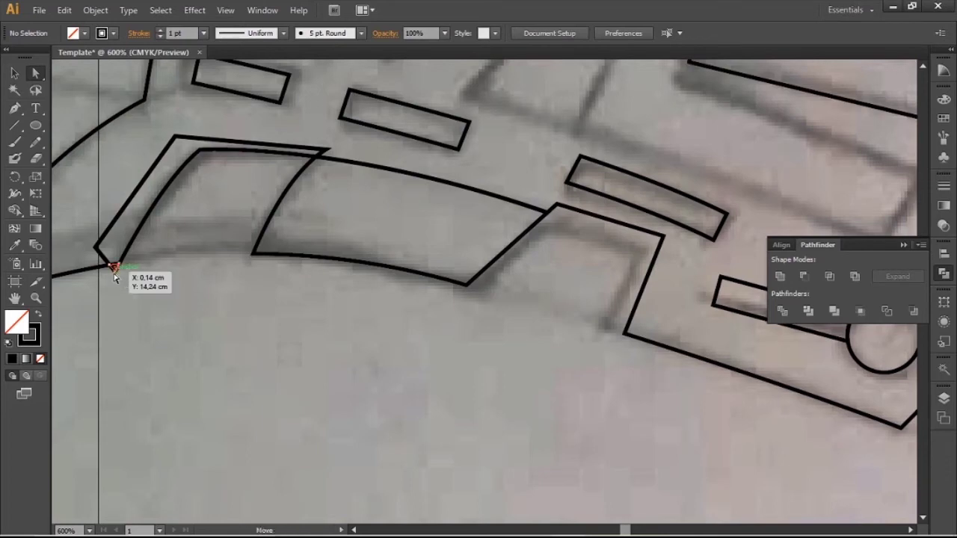
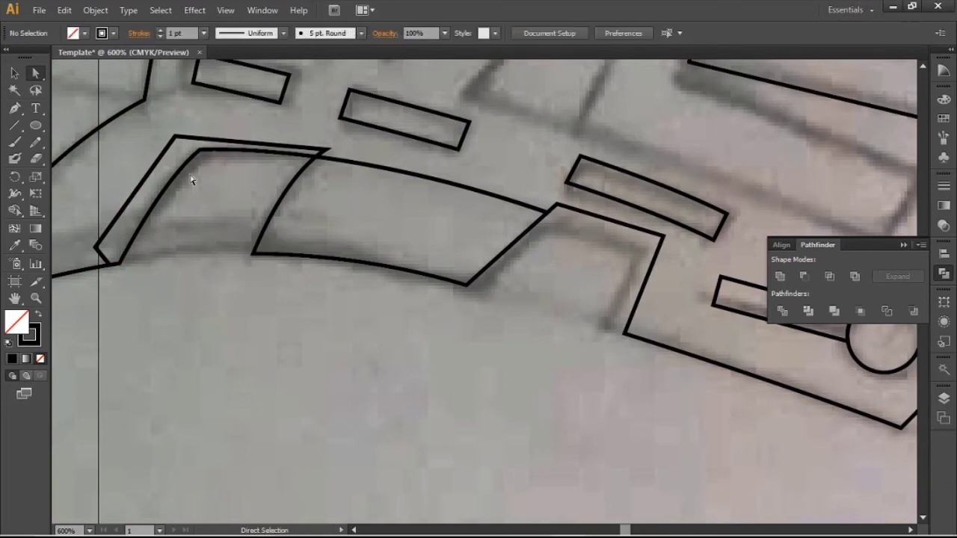
# Step: Unite the overlapping outline pieces with Pathfinder, then Minus Front the inner trapezoid as a notch
pyautogui.moveTo(133, 155); pyautogui.dragTo(772, 288)
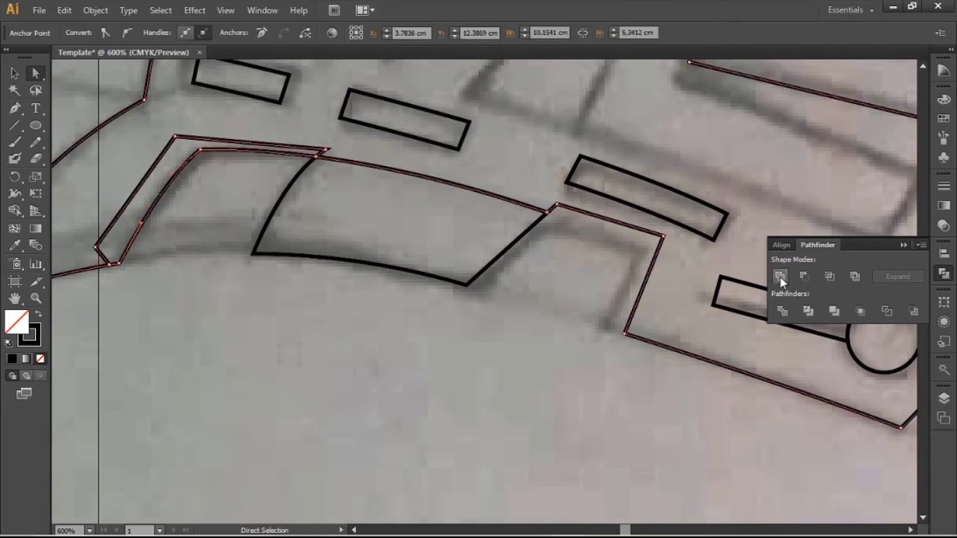
pyautogui.click(780, 277)
pyautogui.moveTo(499, 194); pyautogui.dragTo(797, 262)
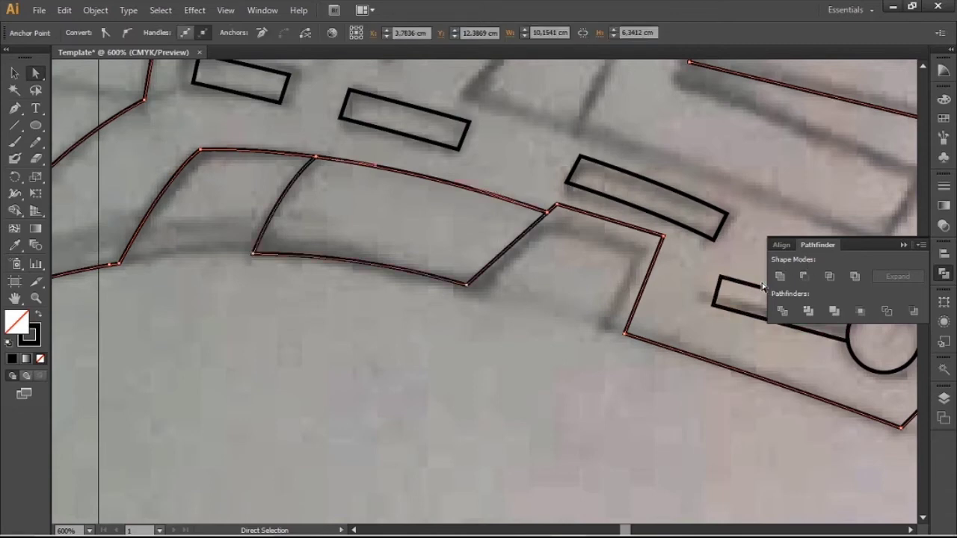
pyautogui.click(804, 276)
pyautogui.click(737, 302)
pyautogui.scroll(-2, 464, 318)
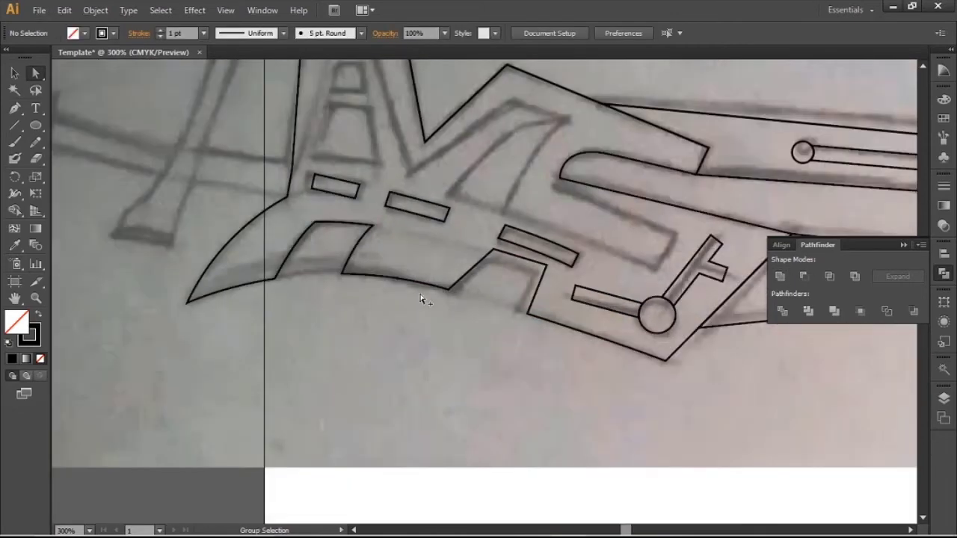
# Step: Nudge the stepped outline path slightly down and left
pyautogui.scroll(-1, 432, 299)
pyautogui.scroll(2, 449, 299)
pyautogui.scroll(1, 495, 288)
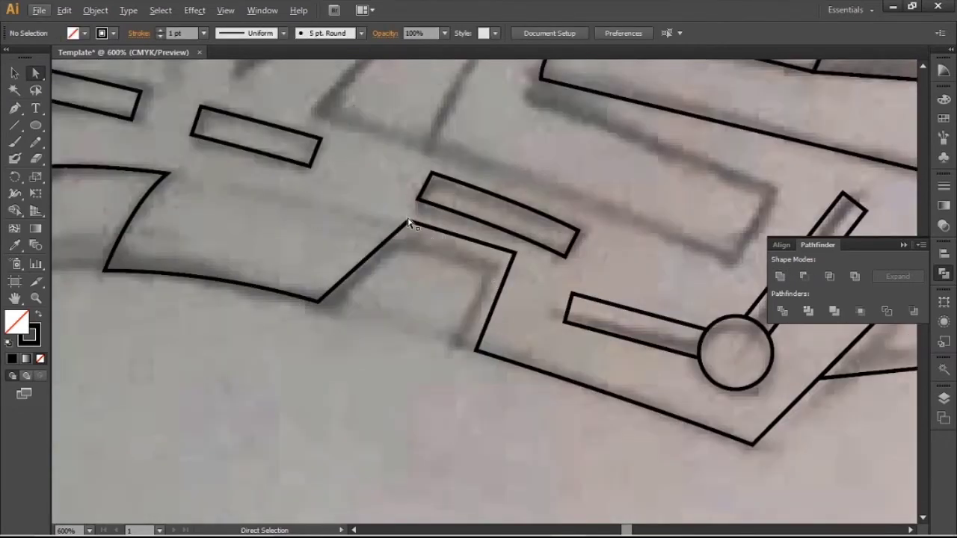
pyautogui.click(408, 223)
pyautogui.click(514, 254)
pyautogui.moveTo(515, 254); pyautogui.dragTo(513, 259)
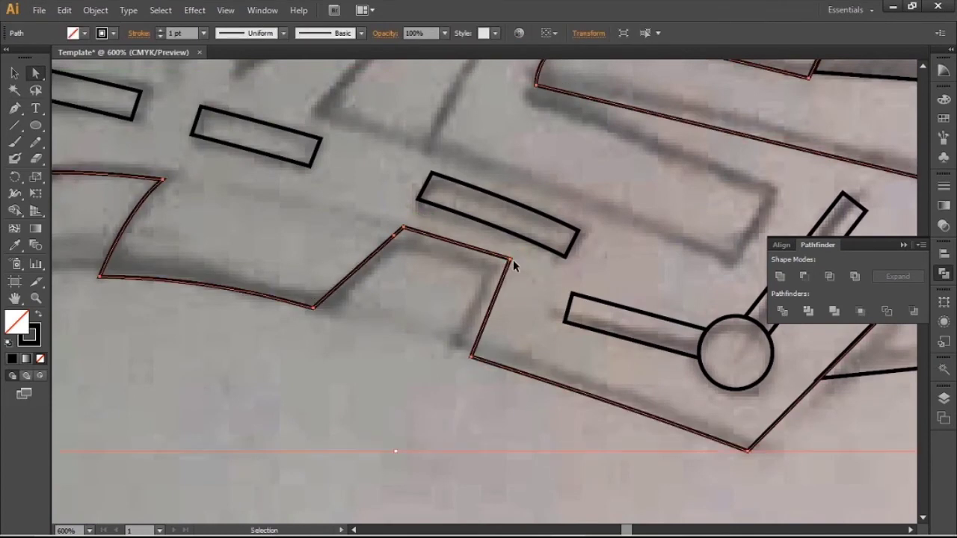
pyautogui.scroll(1, 423, 254)
pyautogui.click(415, 239)
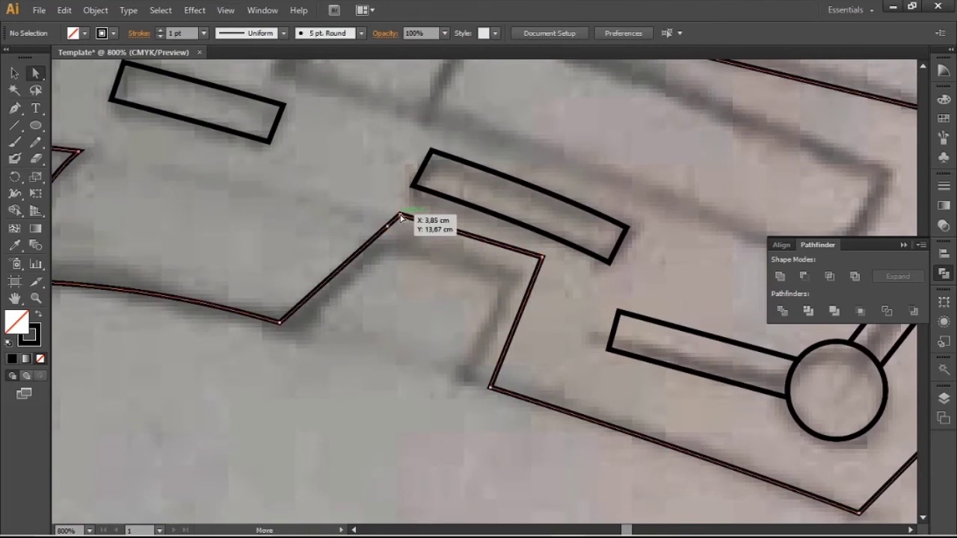
# Step: Select the notch corner and the whole outline, then open and close the Move dialog
pyautogui.click(401, 217)
pyautogui.click(544, 259)
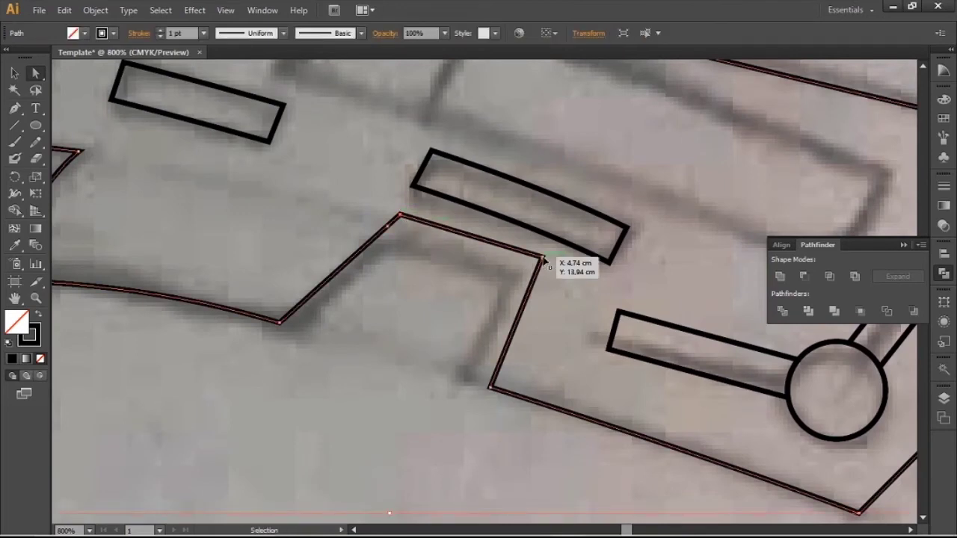
pyautogui.click(545, 265)
pyautogui.click(546, 269)
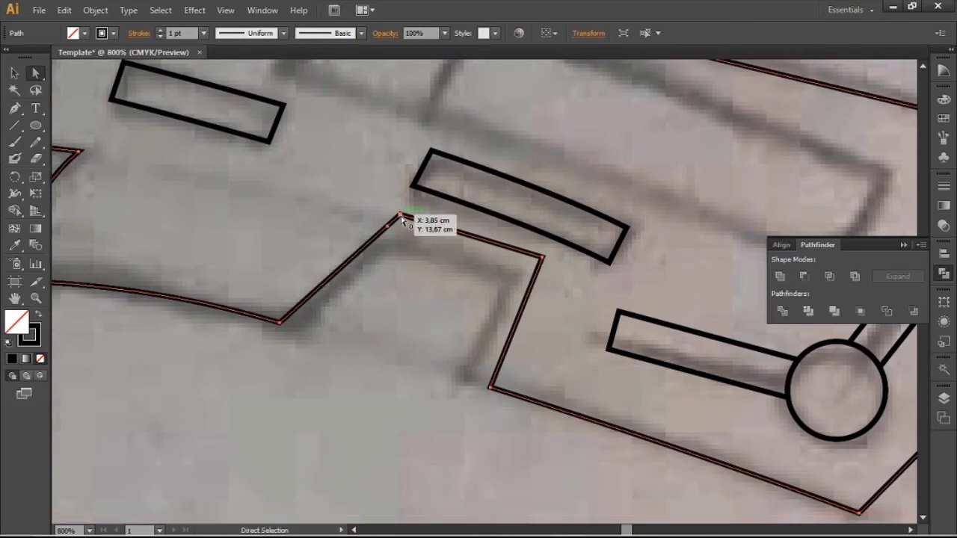
pyautogui.doubleClick(34, 74)
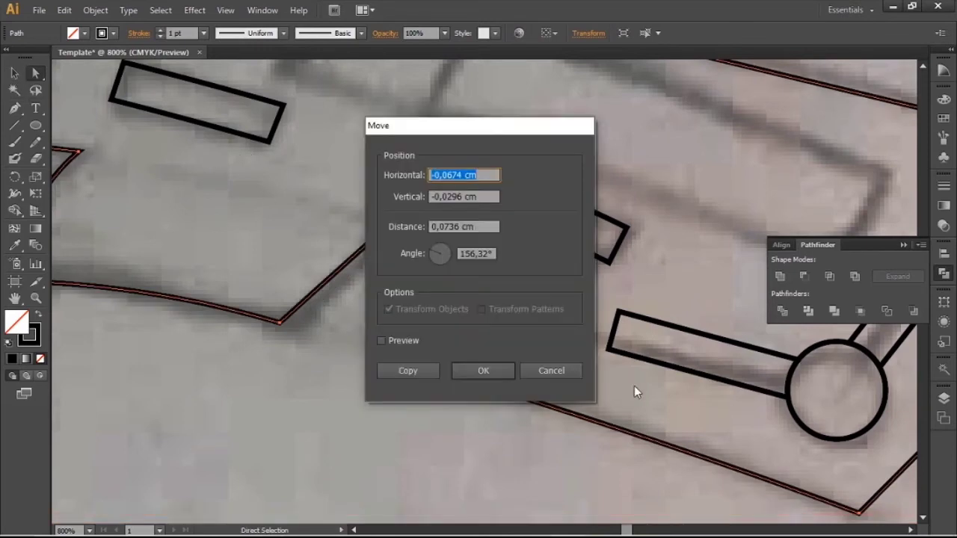
pyautogui.click(523, 371)
pyautogui.click(560, 359)
# Step: Drag the notch's upper-left and right corner points onto the sketch lines
pyautogui.hotkey('ctrl', '=')
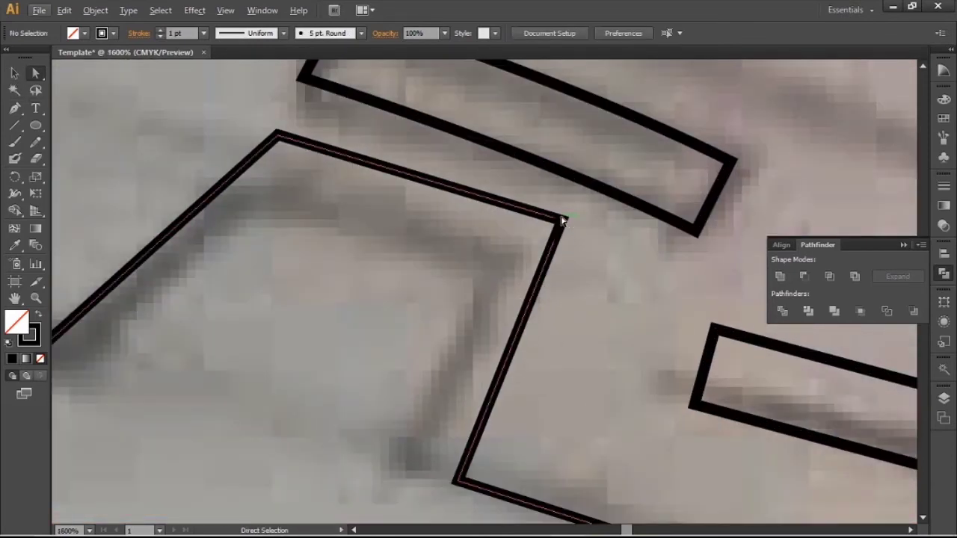
pyautogui.moveTo(562, 220); pyautogui.dragTo(556, 237)
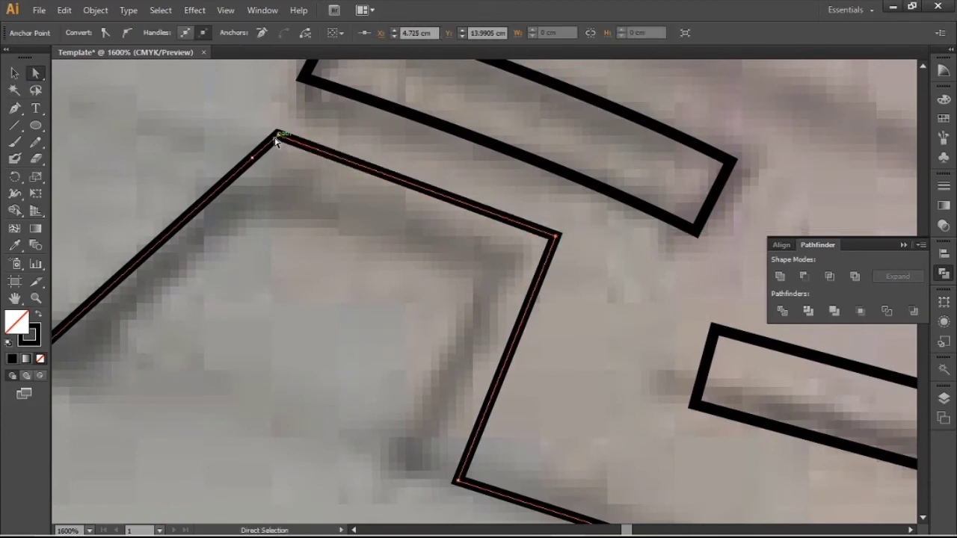
pyautogui.moveTo(276, 138); pyautogui.dragTo(253, 157)
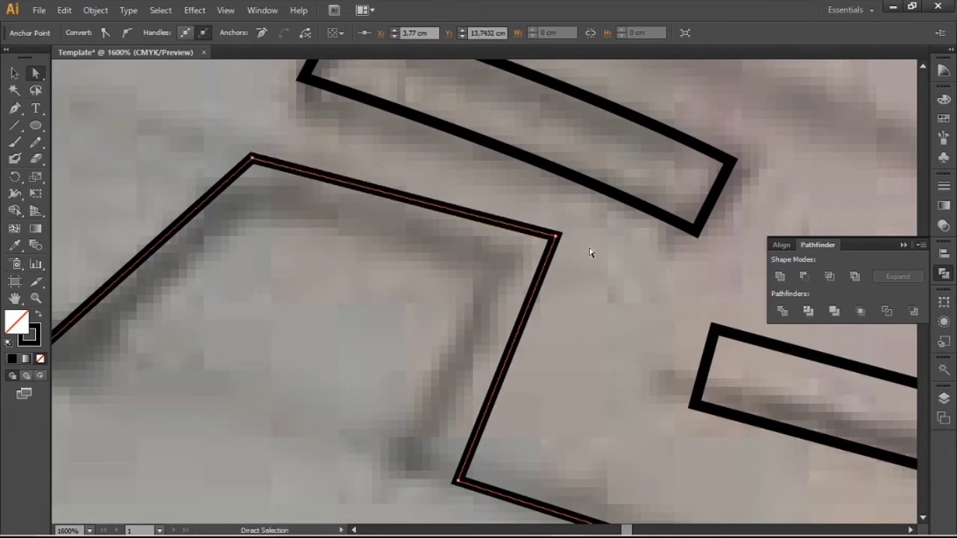
pyautogui.moveTo(545, 237); pyautogui.dragTo(551, 252)
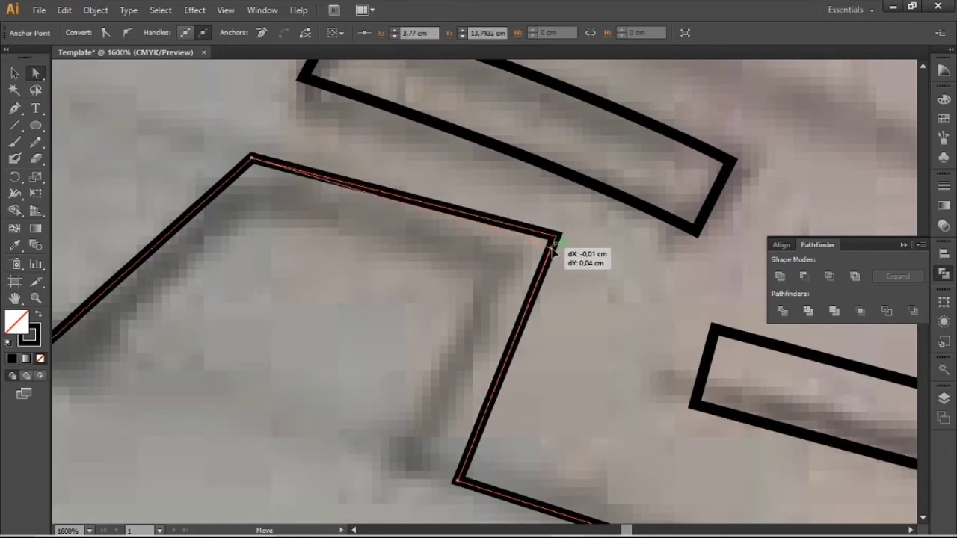
pyautogui.moveTo(551, 252); pyautogui.dragTo(553, 251)
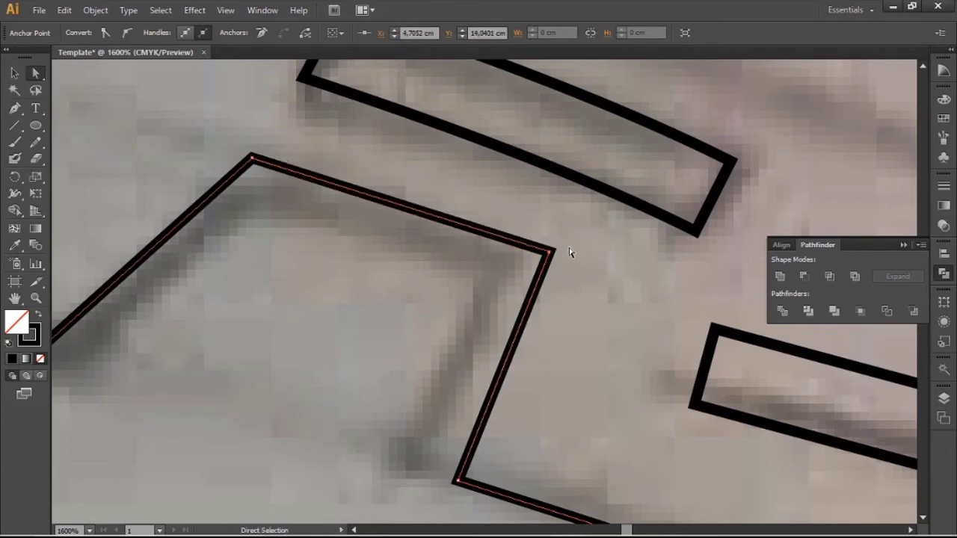
pyautogui.click(472, 261)
pyautogui.scroll(-3, 473, 261)
pyautogui.scroll(-3, 486, 258)
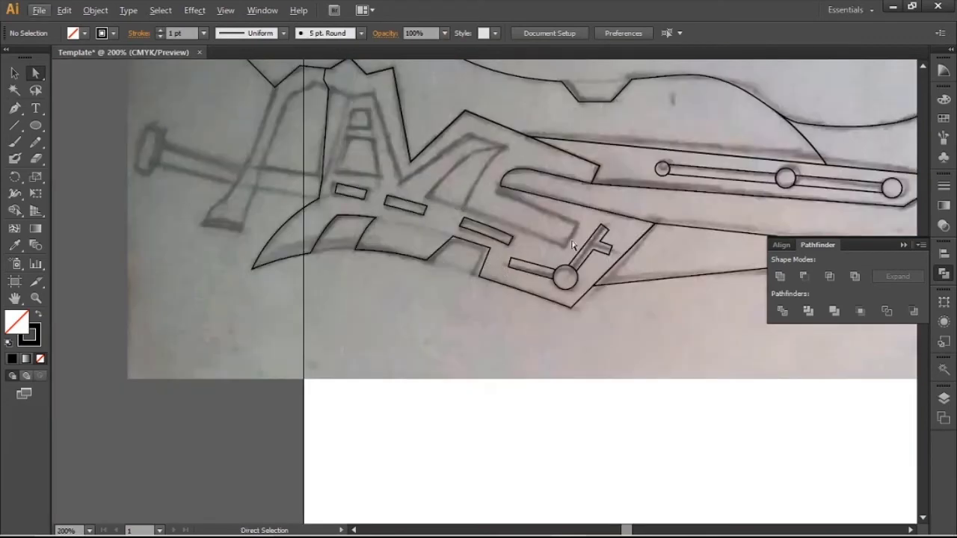
# Step: Start a Pen path tracing the A's left leg, peak and right side
pyautogui.scroll(-2, 421, 282)
pyautogui.scroll(1, 775, 223)
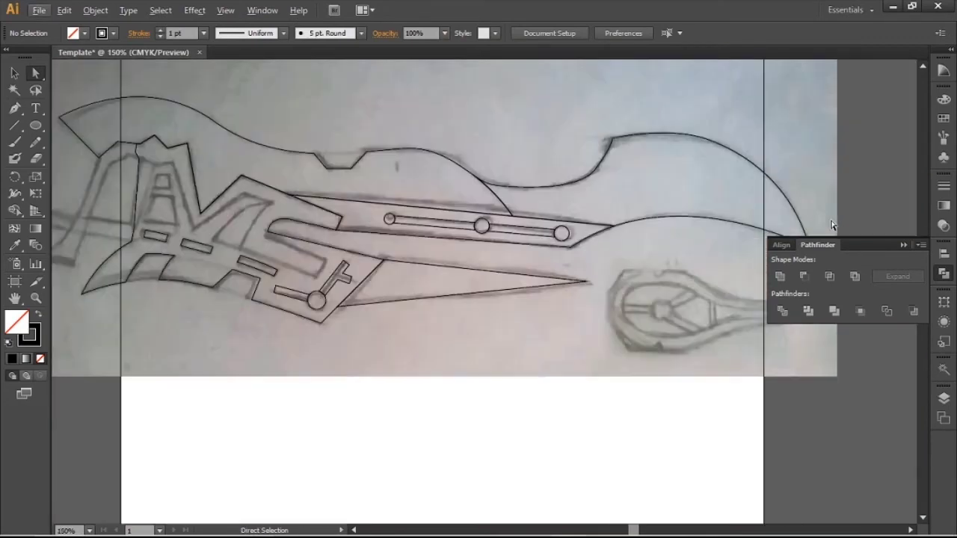
pyautogui.click(15, 110)
pyautogui.scroll(-1, 644, 195)
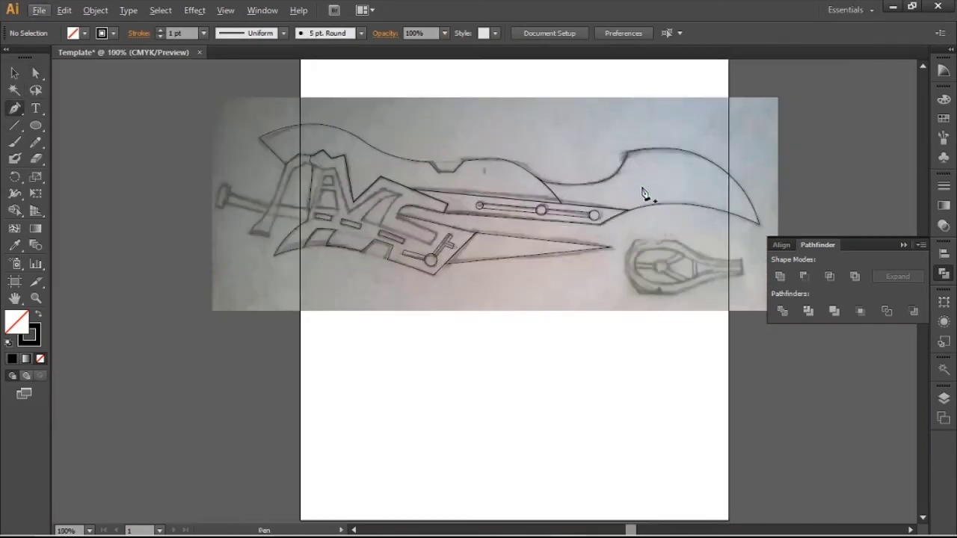
pyautogui.scroll(2, 213, 179)
pyautogui.scroll(1, 213, 179)
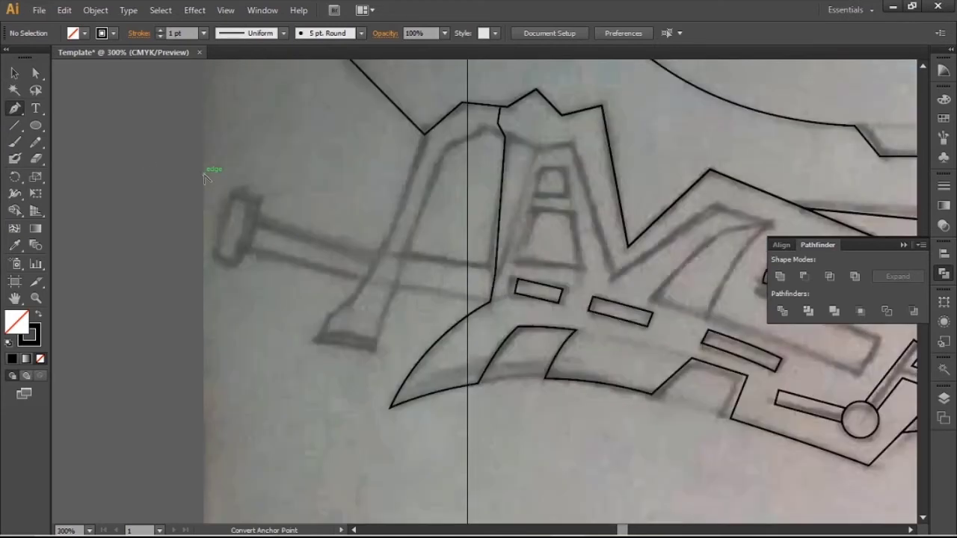
pyautogui.click(318, 344)
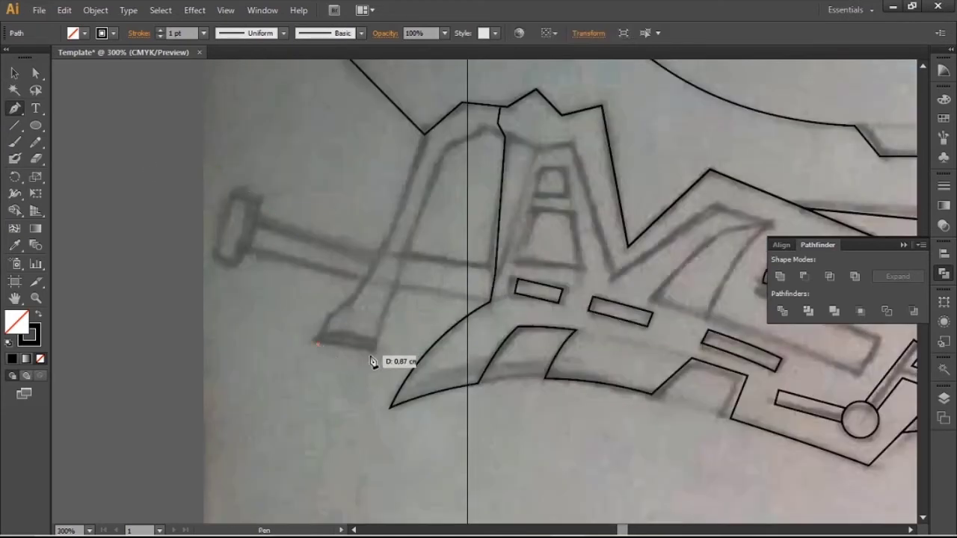
pyautogui.click(374, 349)
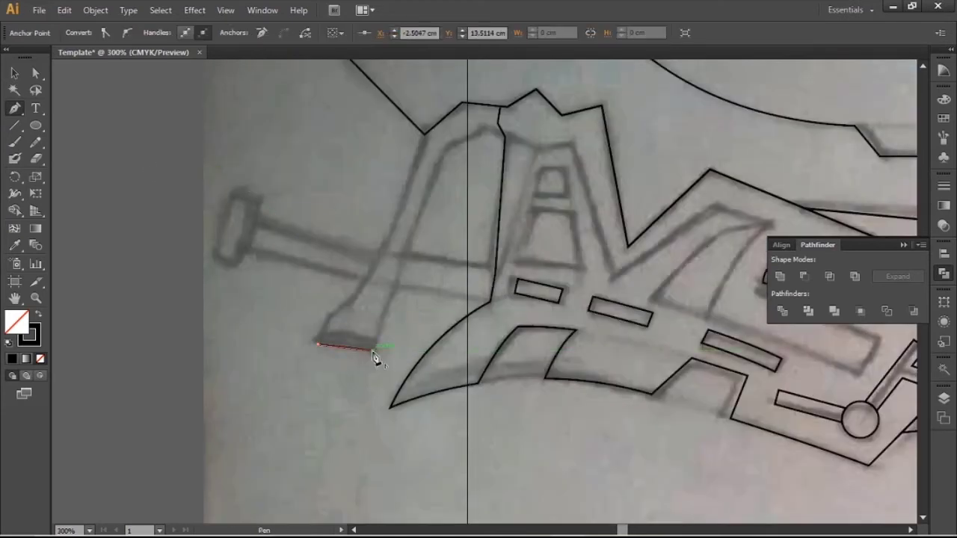
pyautogui.click(445, 149)
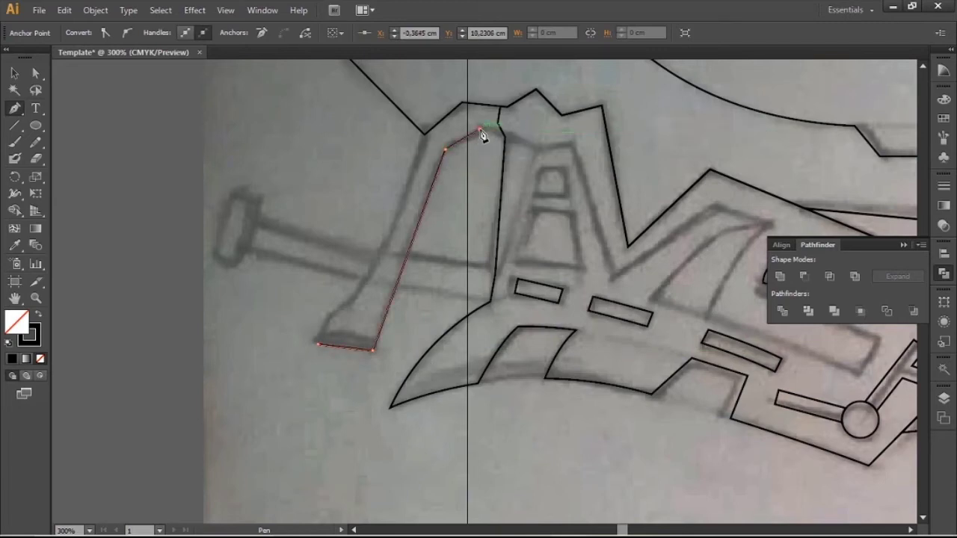
pyautogui.keyDown('alt'); pyautogui.scroll(1, 482, 135); pyautogui.keyUp('alt')
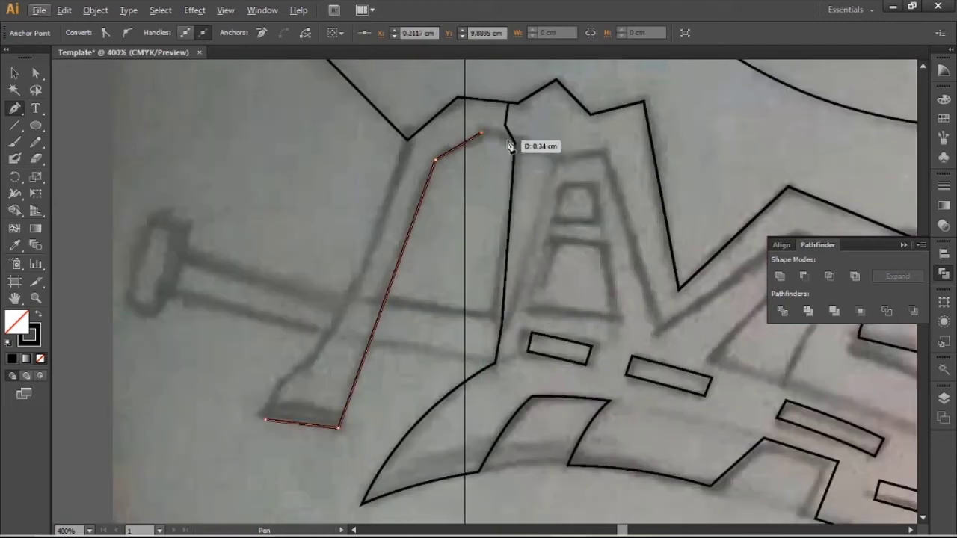
pyautogui.click(556, 159)
pyautogui.click(601, 149)
pyautogui.click(658, 331)
# Step: Continue the path along the V's diagonal and the S's inner and lower edges
pyautogui.keyDown('alt'); pyautogui.scroll(-1, 537, 261); pyautogui.keyUp('alt')
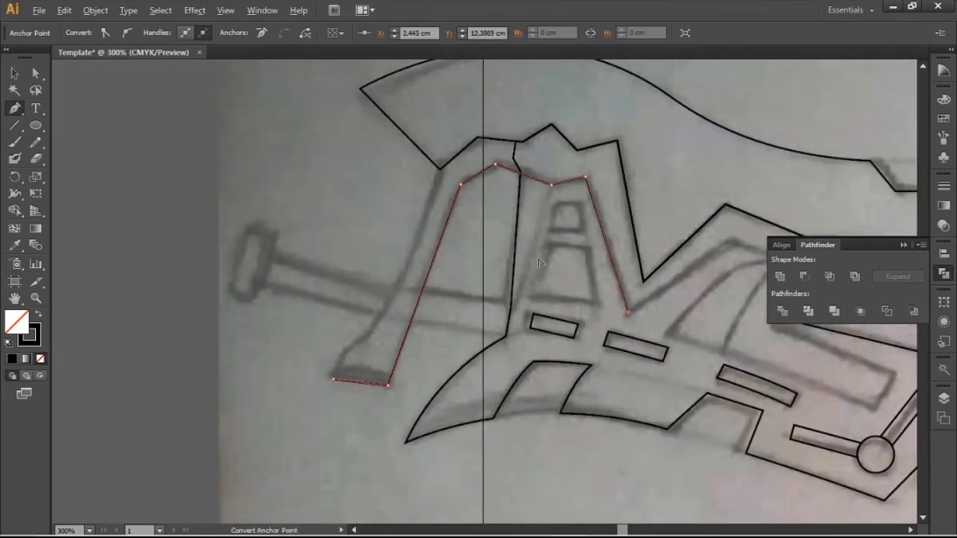
pyautogui.keyDown('alt'); pyautogui.scroll(-1, 536, 262); pyautogui.keyUp('alt')
pyautogui.keyDown('alt'); pyautogui.scroll(1, 740, 286); pyautogui.keyUp('alt')
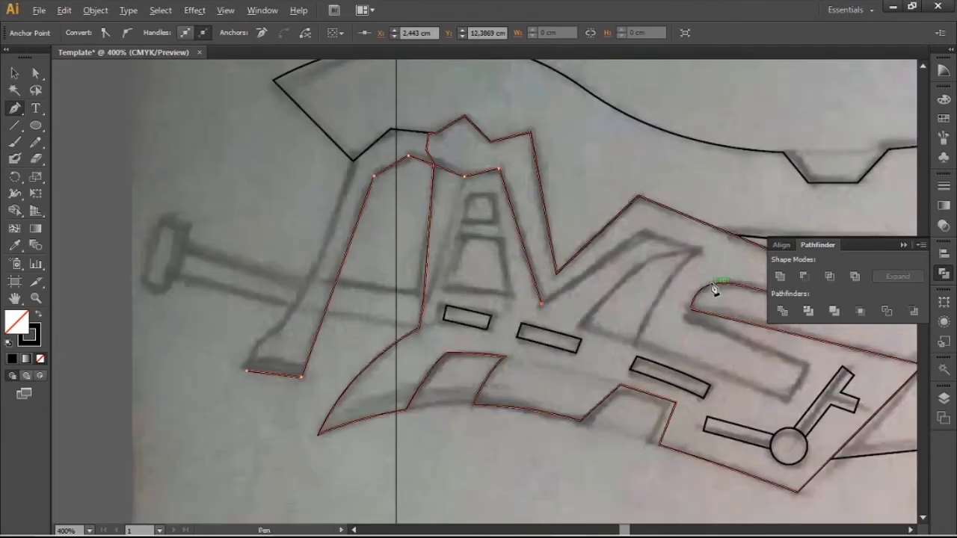
pyautogui.keyDown('alt'); pyautogui.scroll(2, 699, 277); pyautogui.keyUp('alt')
pyautogui.click(580, 191)
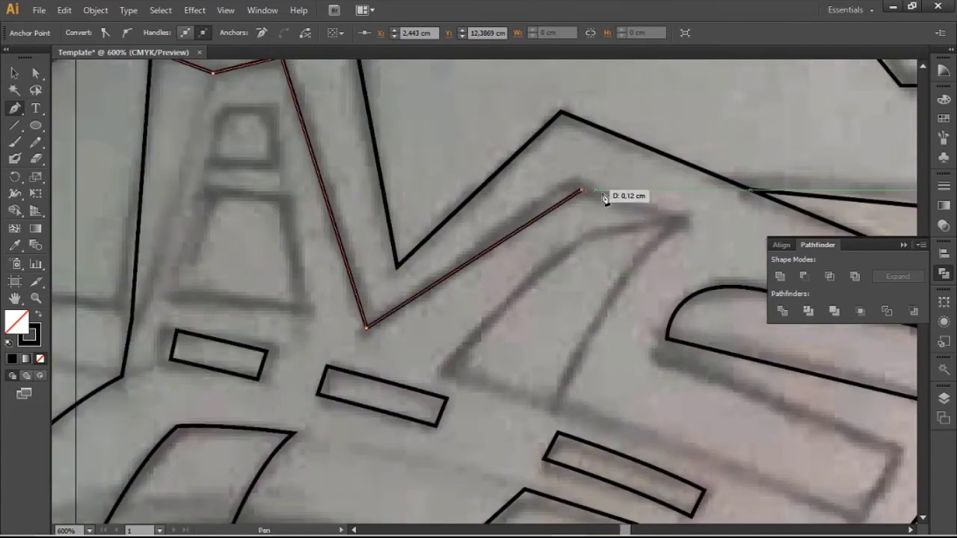
pyautogui.click(680, 222)
pyautogui.keyDown('alt'); pyautogui.scroll(-3, 640, 267); pyautogui.keyUp('alt')
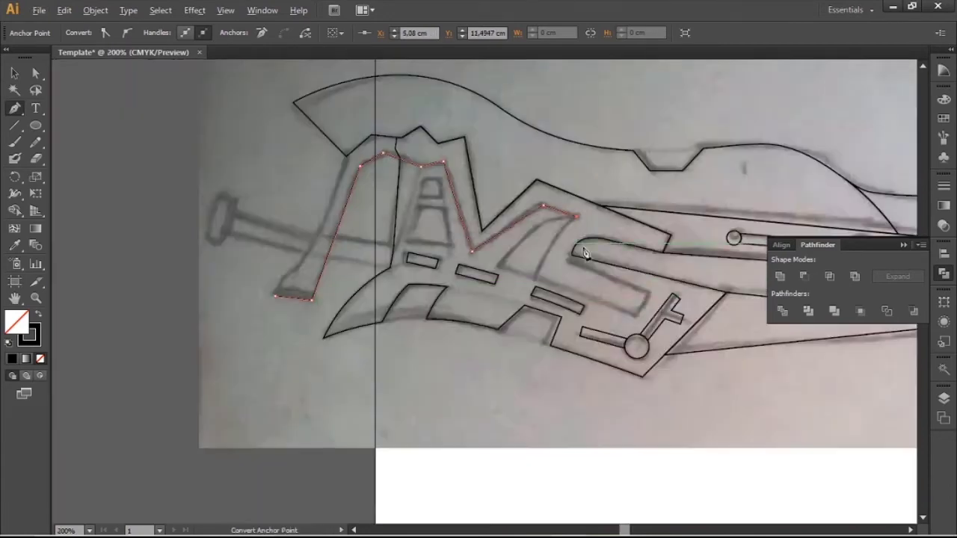
pyautogui.keyDown('alt'); pyautogui.scroll(1, 455, 267); pyautogui.keyUp('alt')
pyautogui.keyDown('alt'); pyautogui.scroll(1, 455, 267); pyautogui.keyUp('alt')
pyautogui.click(410, 246)
pyautogui.keyDown('ctrl'); pyautogui.click(382, 323); pyautogui.keyUp('ctrl')
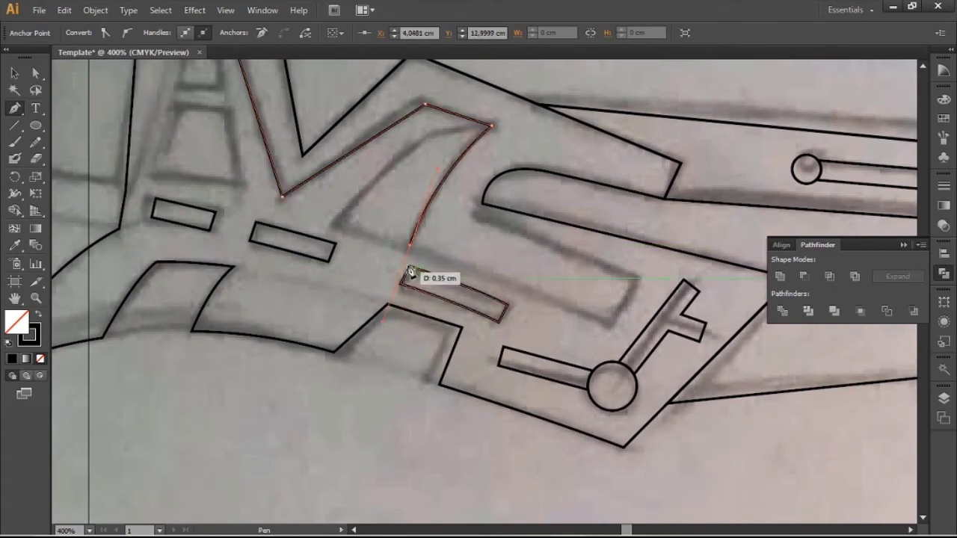
pyautogui.click(612, 322)
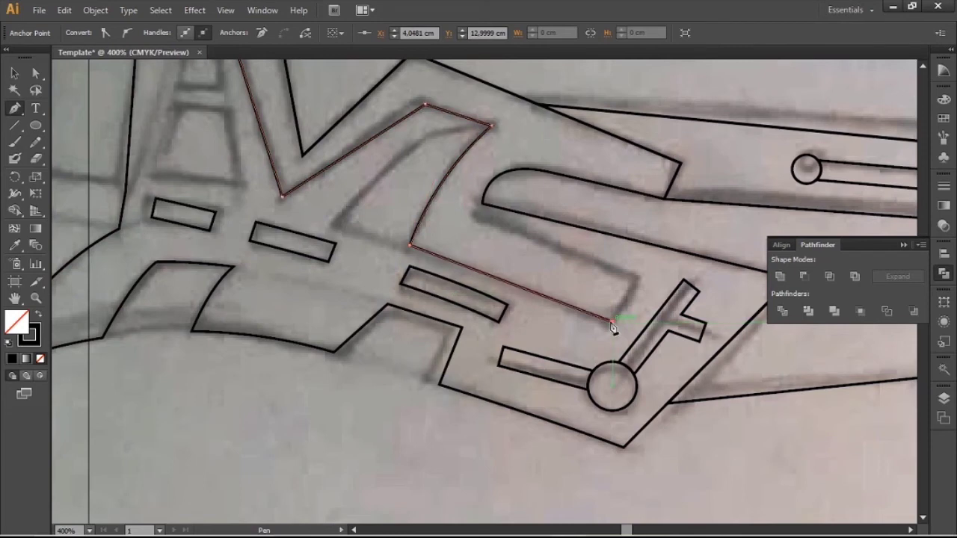
pyautogui.click(637, 281)
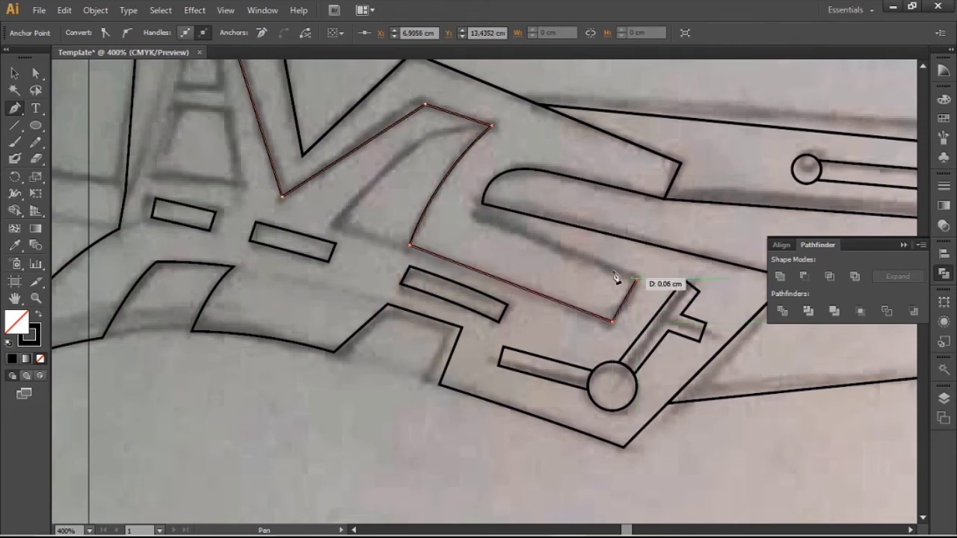
pyautogui.click(482, 204)
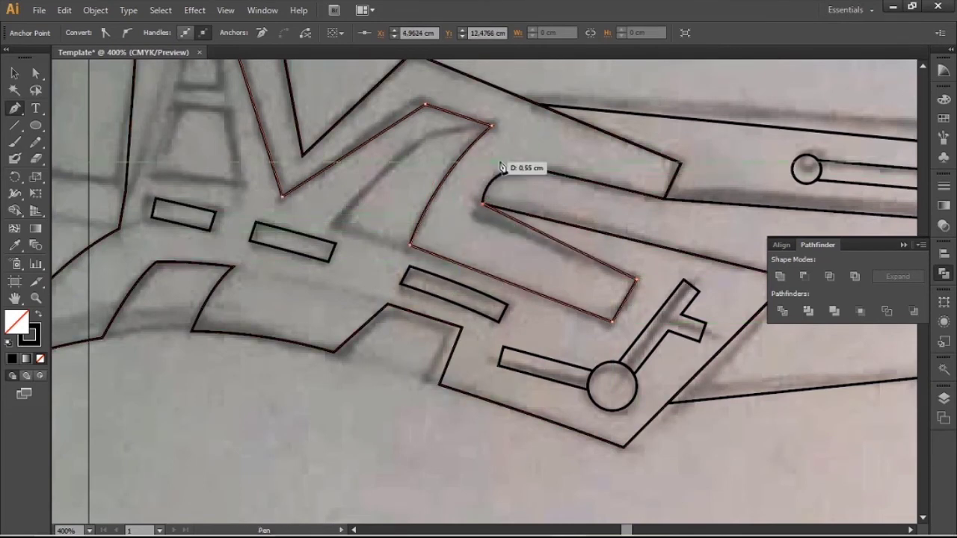
# Step: Add curved anchors along the lettering's outer edge and the blade's upper edge
pyautogui.scroll(-2, 555, 155)
pyautogui.scroll(3, 555, 155)
pyautogui.moveTo(492, 235); pyautogui.dragTo(548, 211)
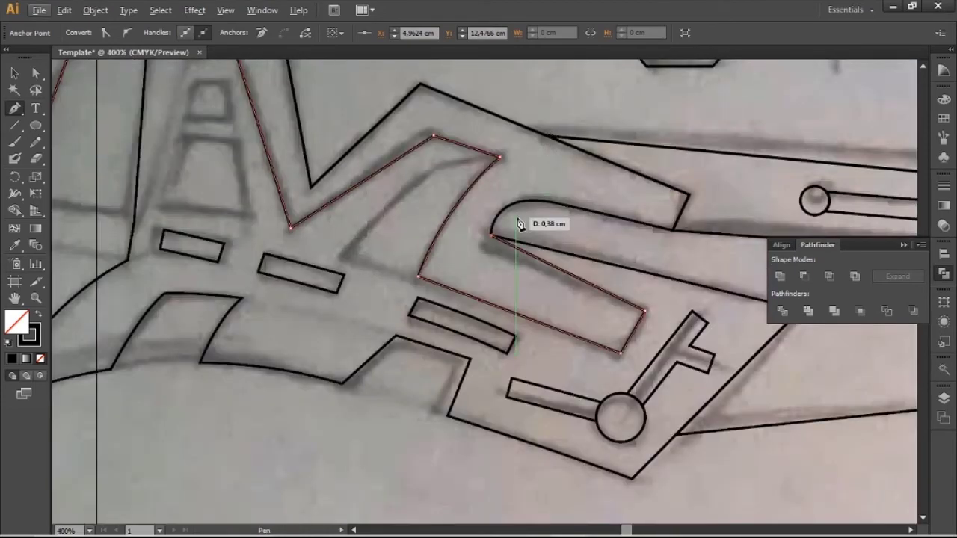
pyautogui.moveTo(535, 174); pyautogui.dragTo(519, 102)
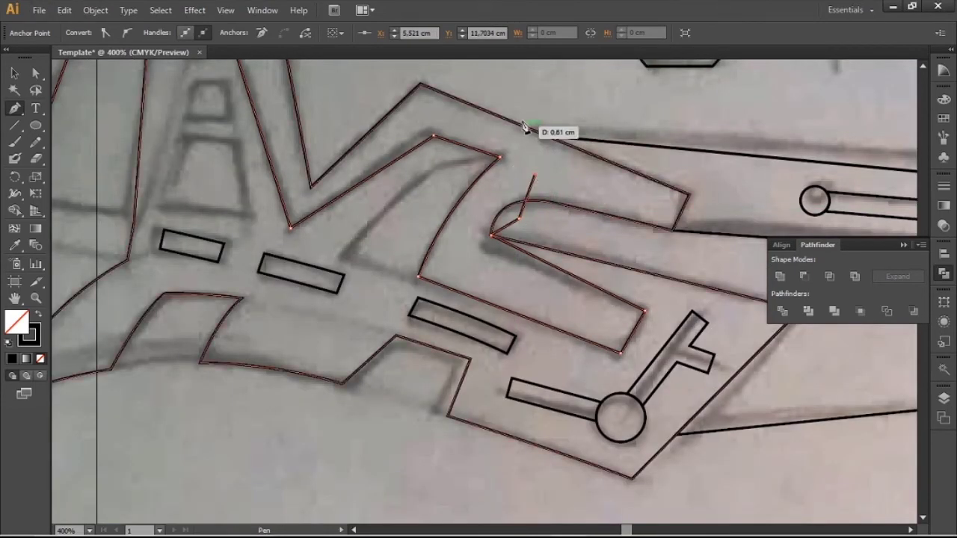
pyautogui.scroll(-1, 520, 104)
pyautogui.scroll(-1, 513, 154)
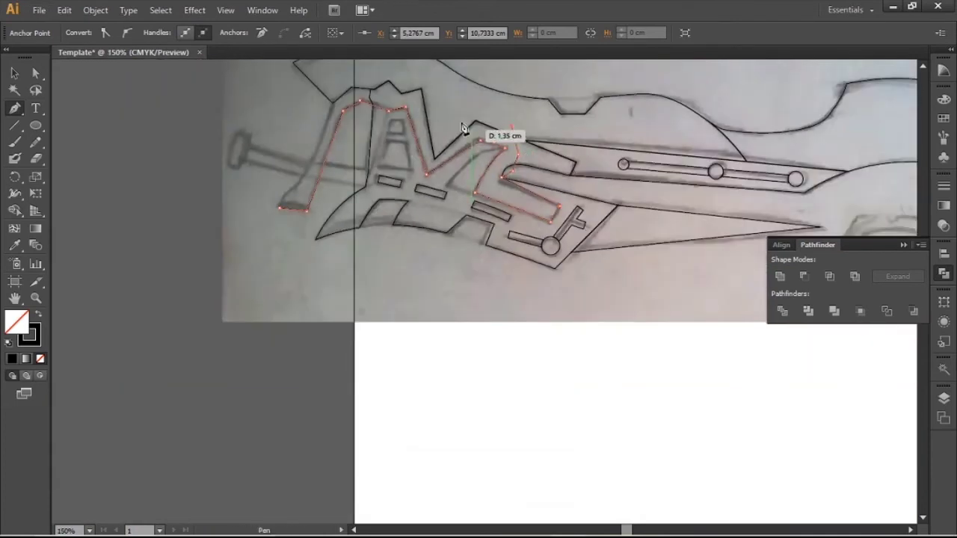
pyautogui.scroll(1, 470, 132)
pyautogui.moveTo(529, 109); pyautogui.dragTo(365, 85)
pyautogui.scroll(1, 427, 164)
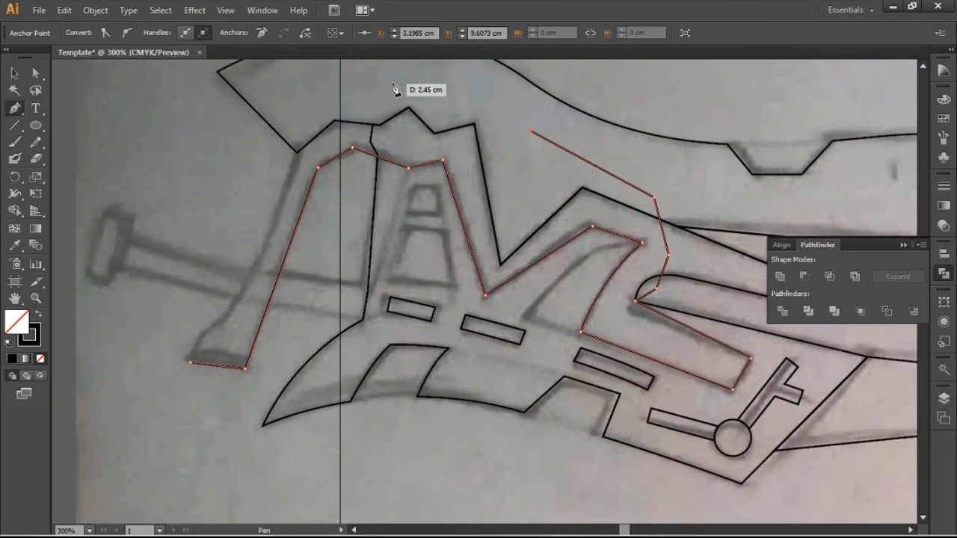
pyautogui.click(363, 81)
pyautogui.click(292, 118)
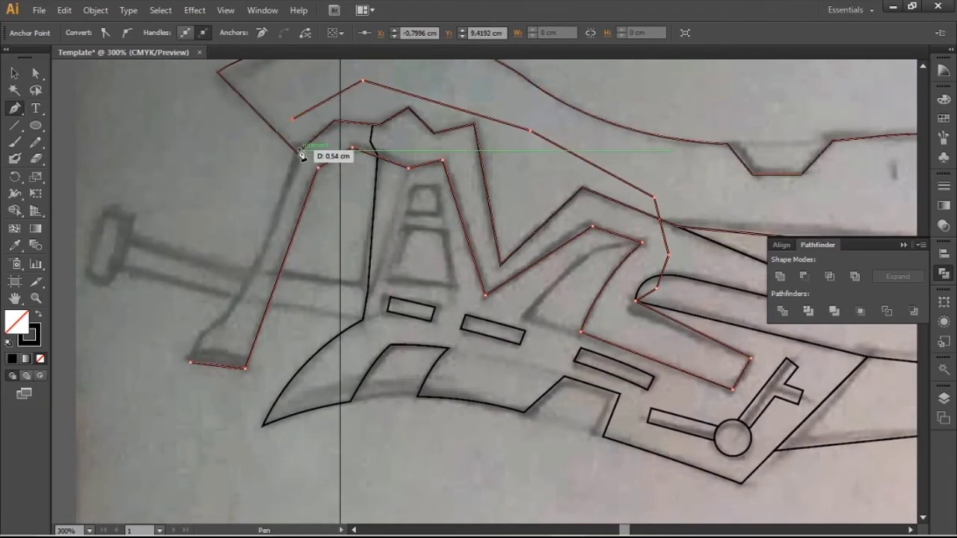
pyautogui.click(297, 154)
# Step: Curve the path down the A's left stroke and close it on the start point
pyautogui.scroll(-1, 248, 303)
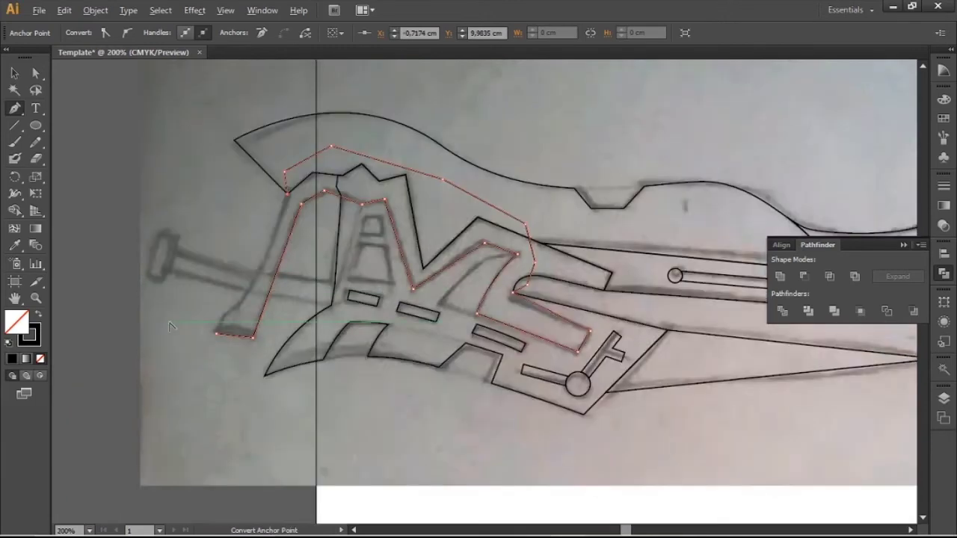
pyautogui.scroll(1, 285, 274)
pyautogui.scroll(1, 288, 272)
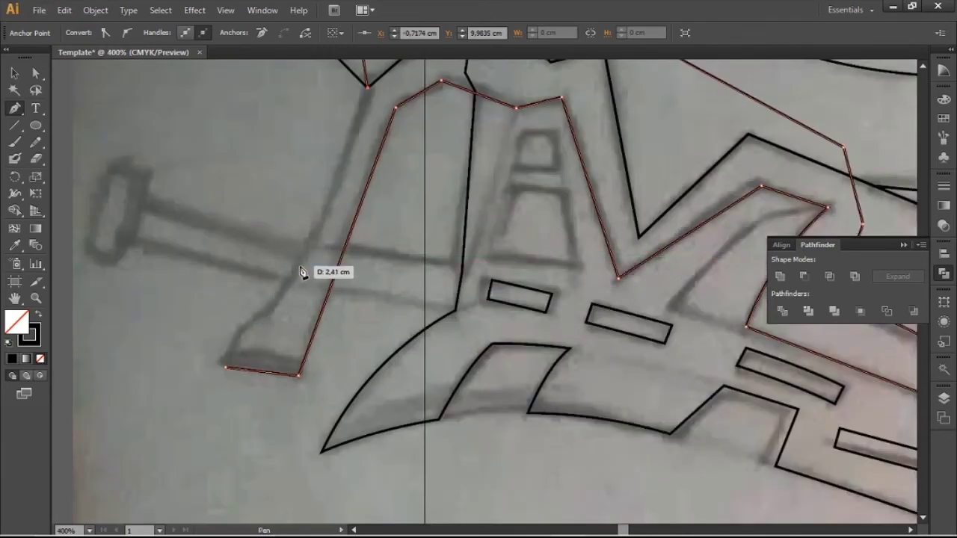
pyautogui.moveTo(300, 260); pyautogui.dragTo(242, 328)
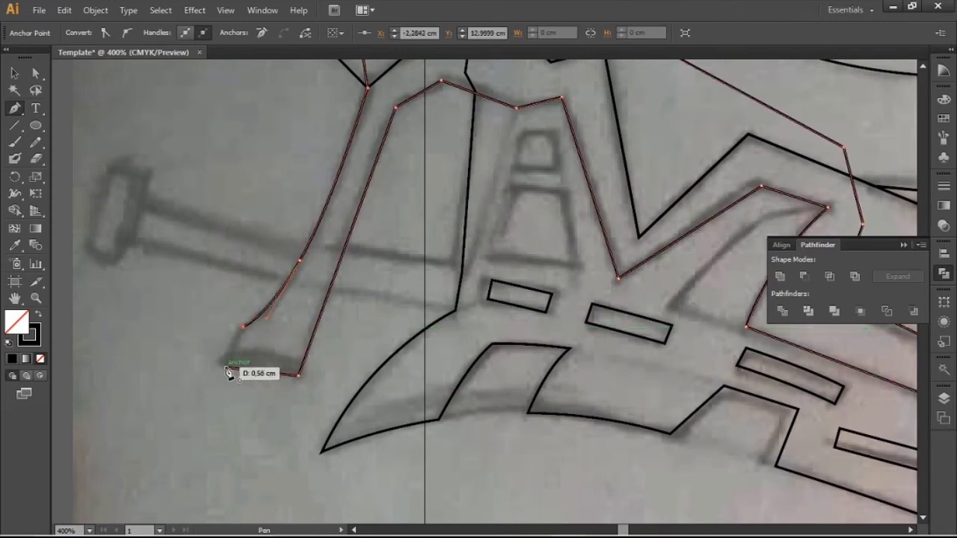
pyautogui.click(228, 369)
pyautogui.scroll(-3, 519, 156)
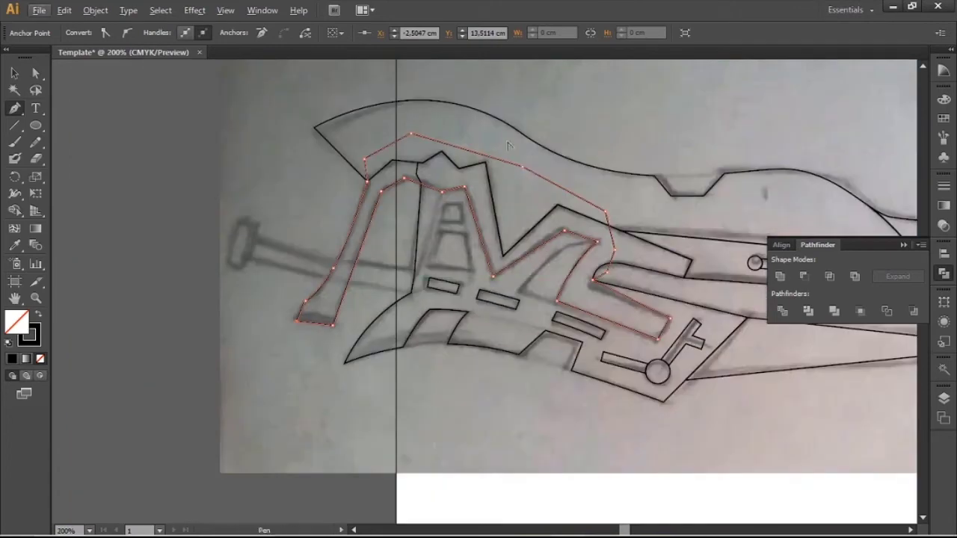
pyautogui.scroll(2, 479, 146)
pyautogui.click(35, 73)
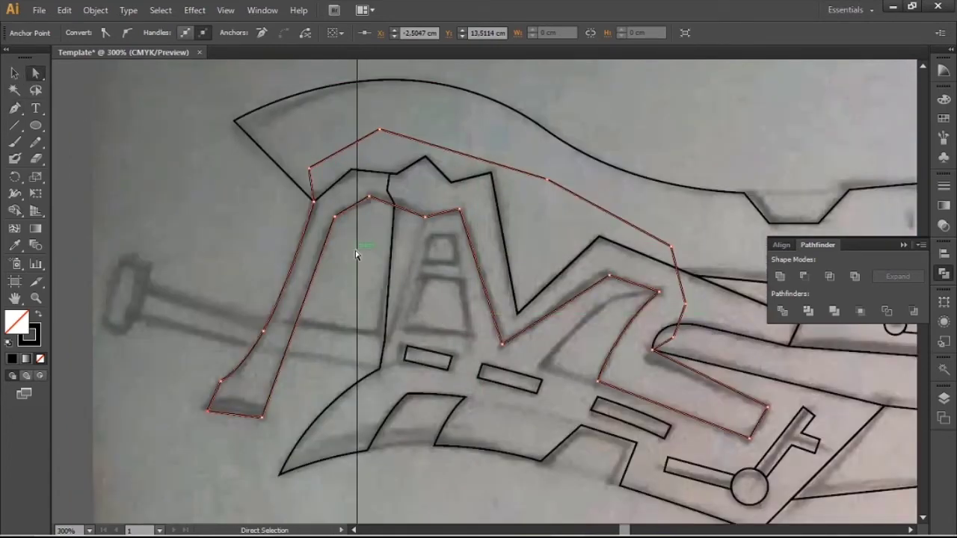
# Step: Divide all the overlapping traced paths into separate pieces with Pathfinder
pyautogui.hotkey('ctrl', 'a')
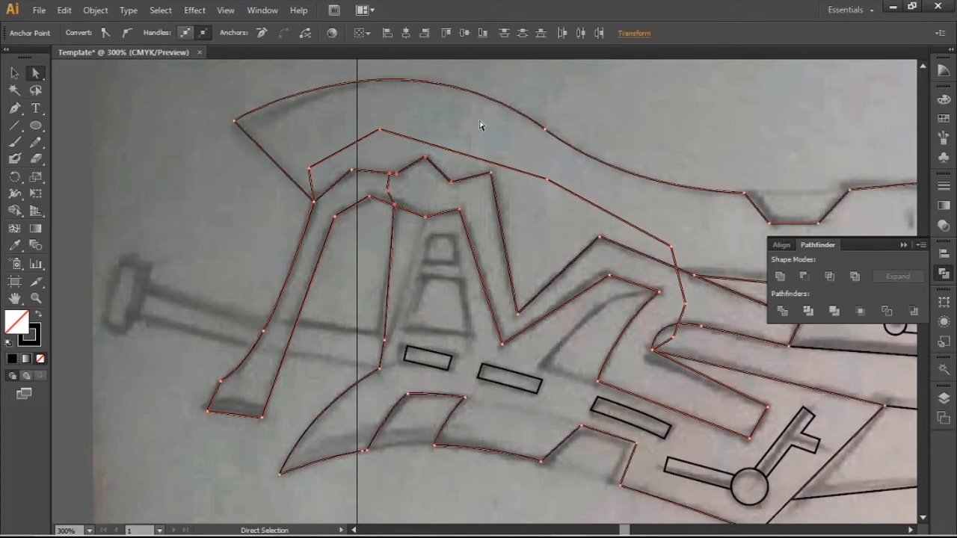
pyautogui.click(782, 311)
pyautogui.scroll(1, 438, 189)
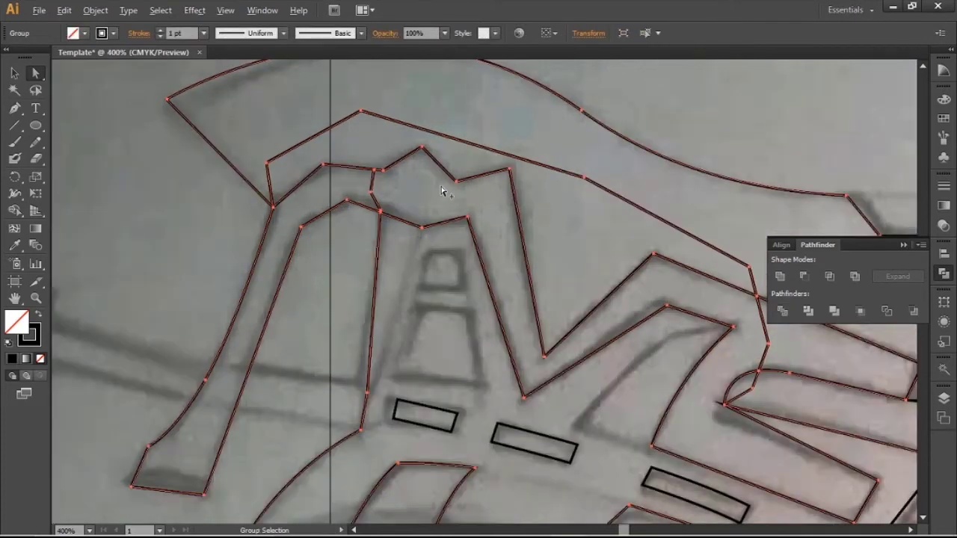
pyautogui.click(413, 270)
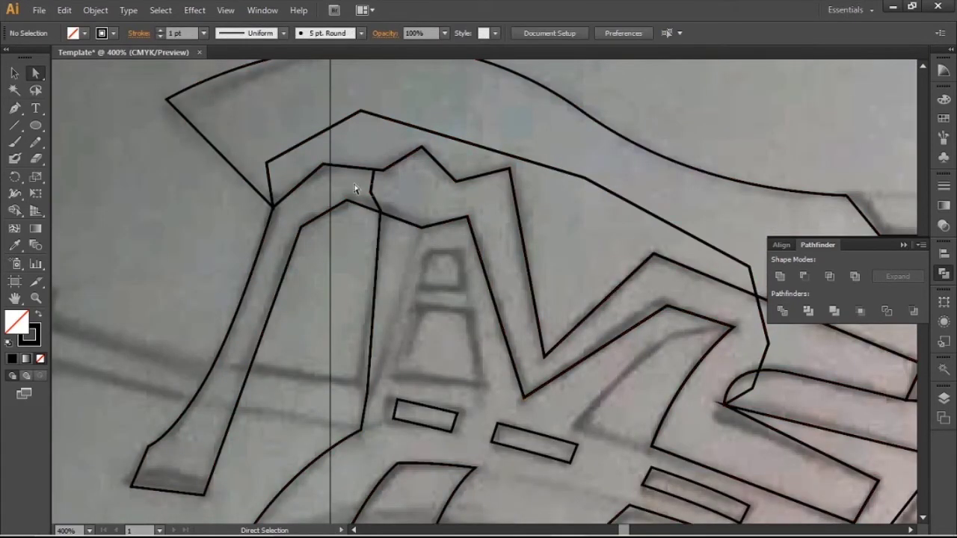
pyautogui.moveTo(359, 187); pyautogui.dragTo(395, 201)
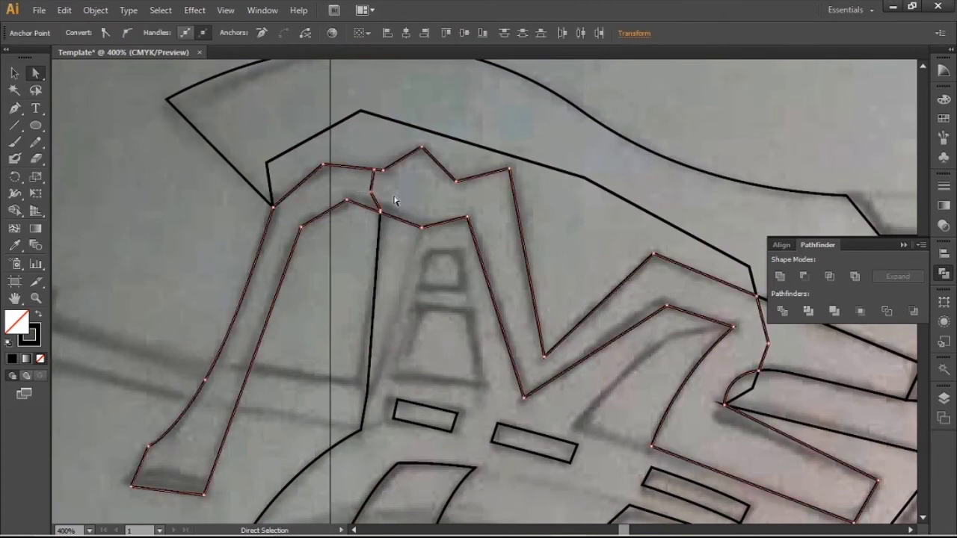
pyautogui.click(781, 277)
pyautogui.scroll(-2, 598, 284)
pyautogui.scroll(2, 628, 305)
# Step: Delete the surplus right loop and unite the top pieces into one outline
pyautogui.keyDown('alt'); pyautogui.click(628, 305); pyautogui.keyUp('alt')
pyautogui.press('Delete')
pyautogui.keyDown('shift'); pyautogui.click(601, 280); pyautogui.keyUp('shift')
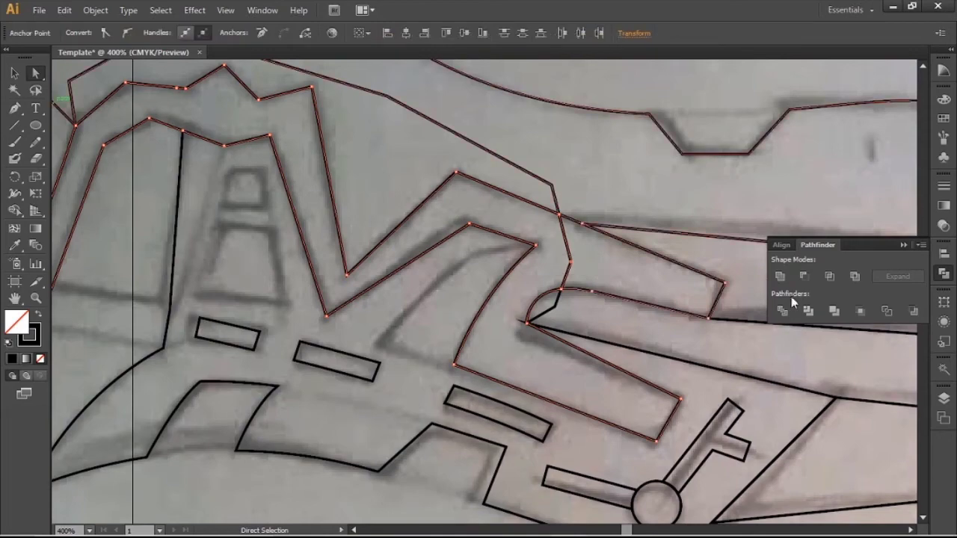
pyautogui.click(781, 277)
pyautogui.scroll(2, 556, 317)
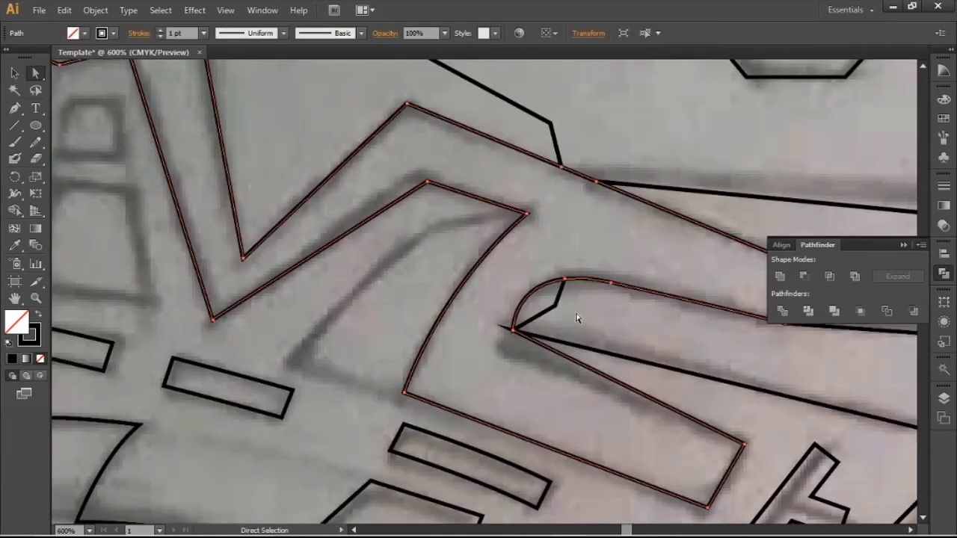
# Step: Apply a Pathfinder operation to the small lens piece and move it aside
pyautogui.click(544, 299)
pyautogui.click(778, 278)
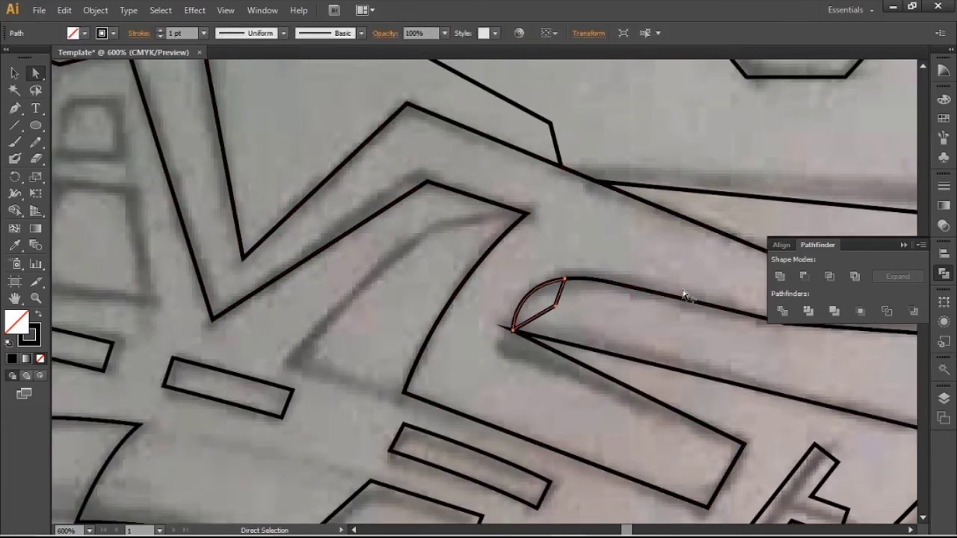
pyautogui.scroll(-1, 684, 293)
pyautogui.click(598, 309)
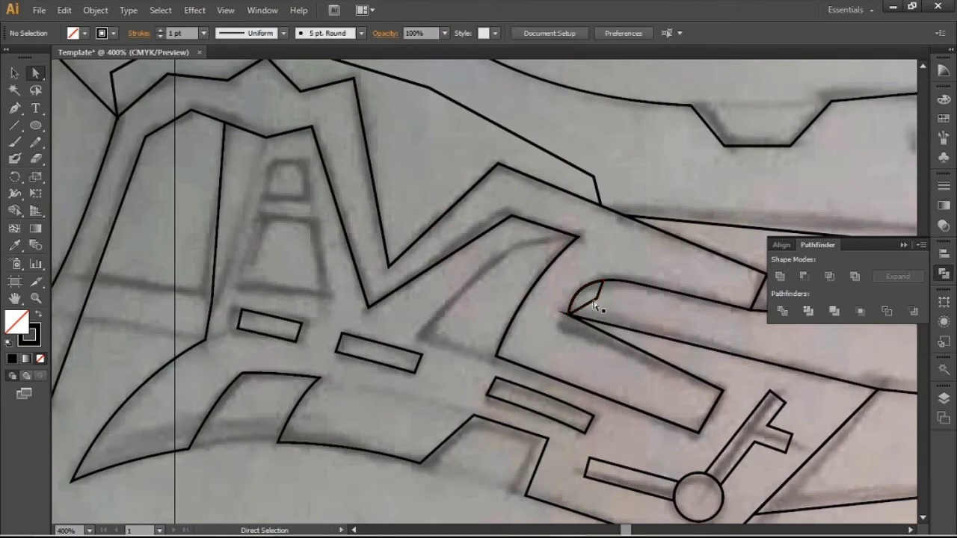
pyautogui.scroll(-1, 598, 310)
pyautogui.scroll(-1, 605, 312)
pyautogui.scroll(-1, 761, 324)
pyautogui.scroll(1, 761, 324)
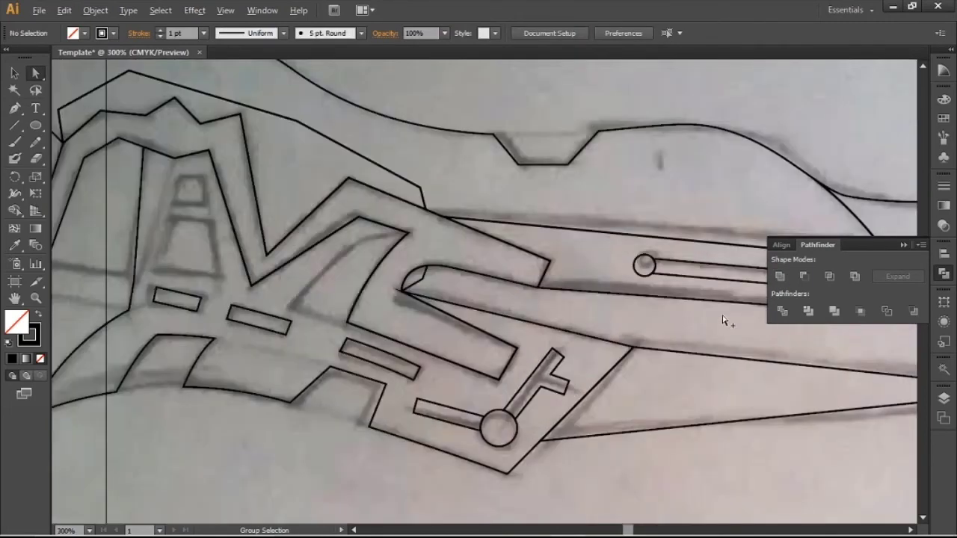
pyautogui.moveTo(419, 278); pyautogui.dragTo(507, 302)
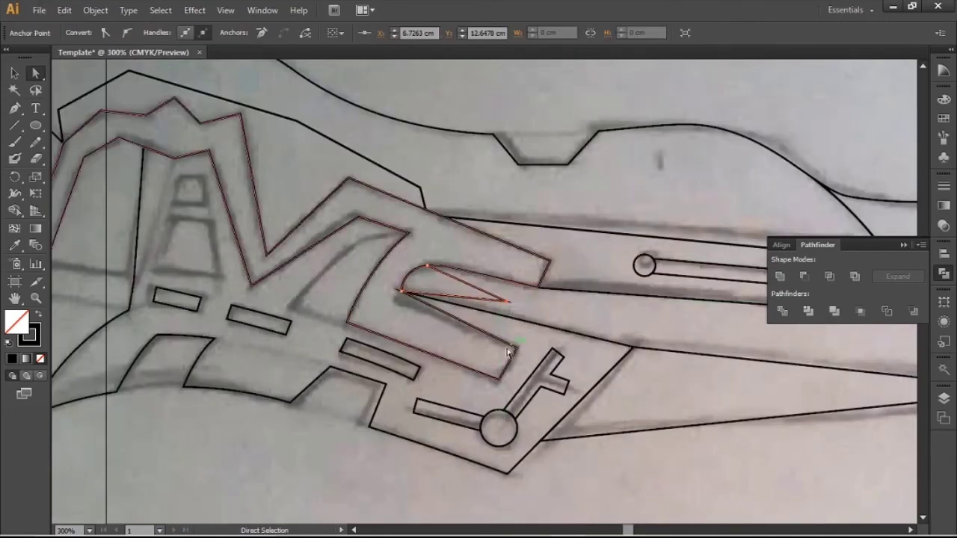
pyautogui.click(495, 359)
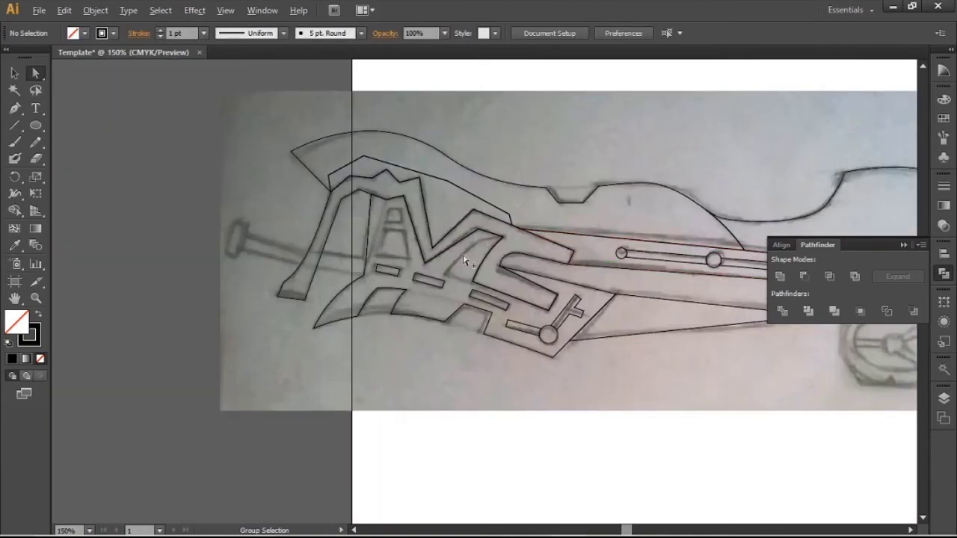
pyautogui.moveTo(602, 243); pyautogui.dragTo(395, 225)
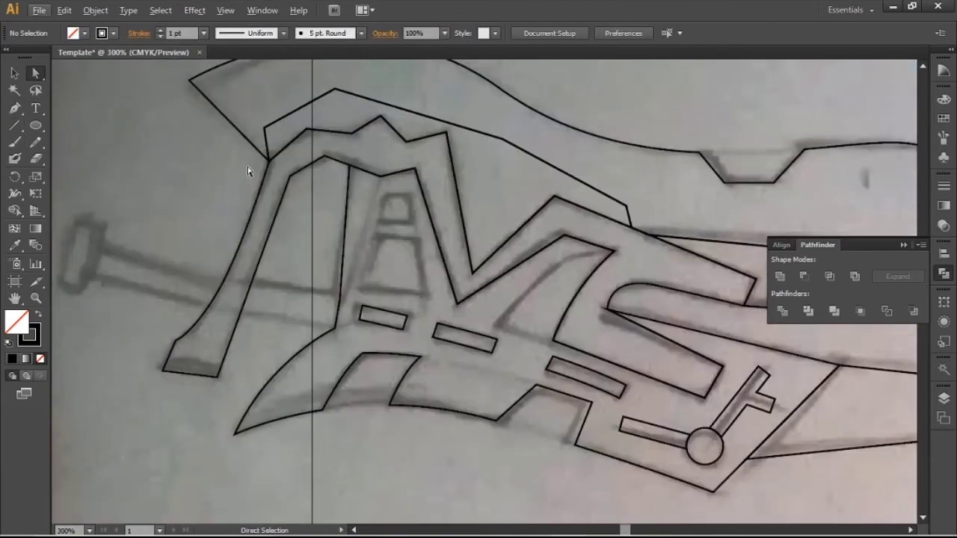
# Step: Draw a thin tapered sliver with the Pen along the A's inner leg
pyautogui.keyDown('alt'); pyautogui.scroll(1, 228, 168); pyautogui.keyUp('alt')
pyautogui.click(14, 108)
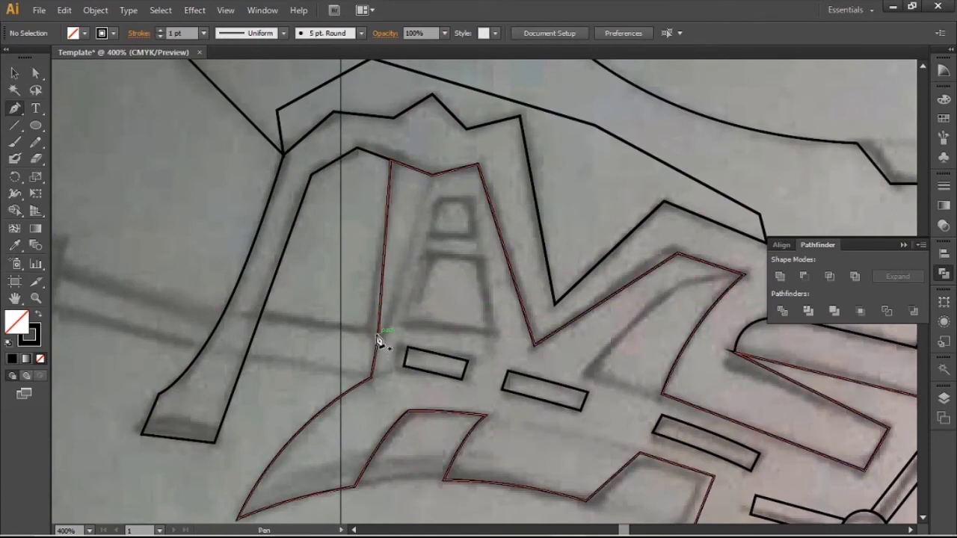
pyautogui.click(378, 341)
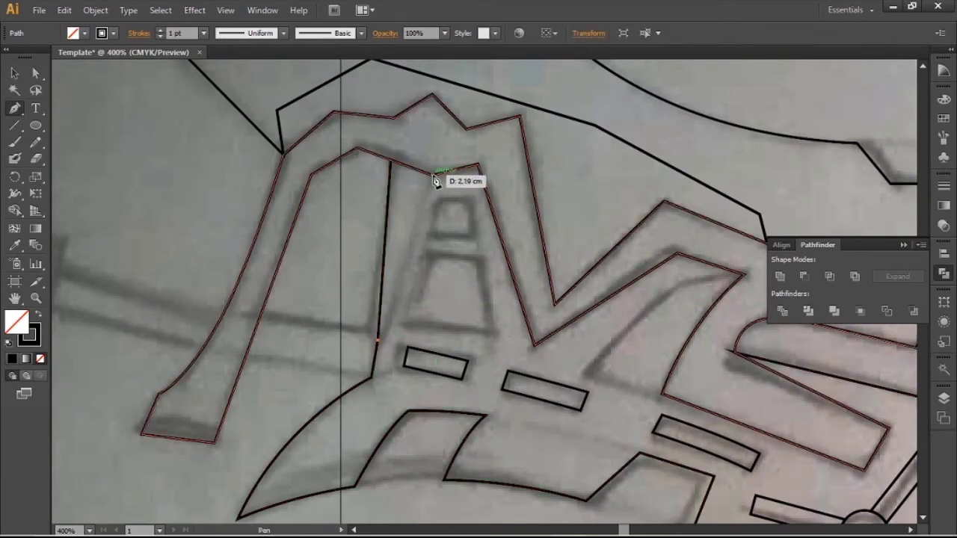
pyautogui.click(432, 175)
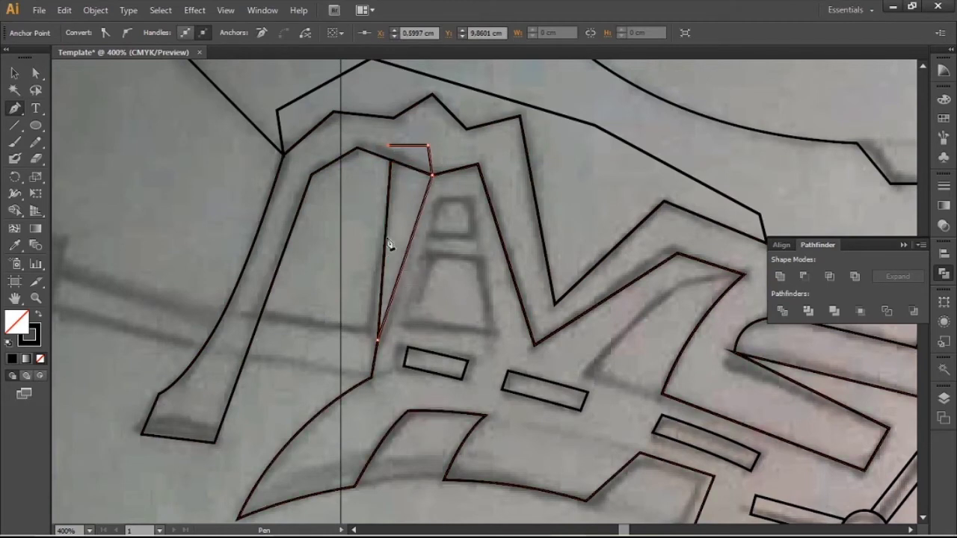
pyautogui.click(389, 163)
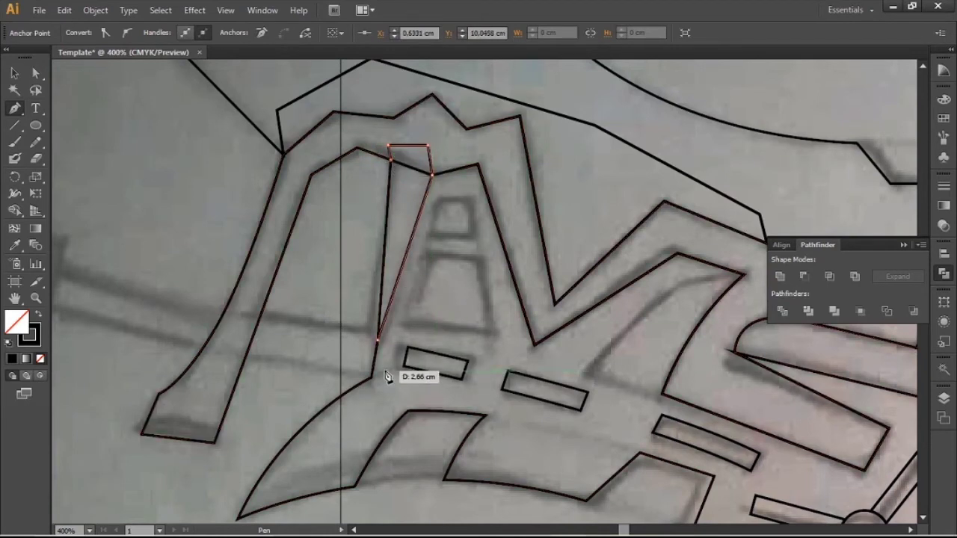
pyautogui.click(378, 341)
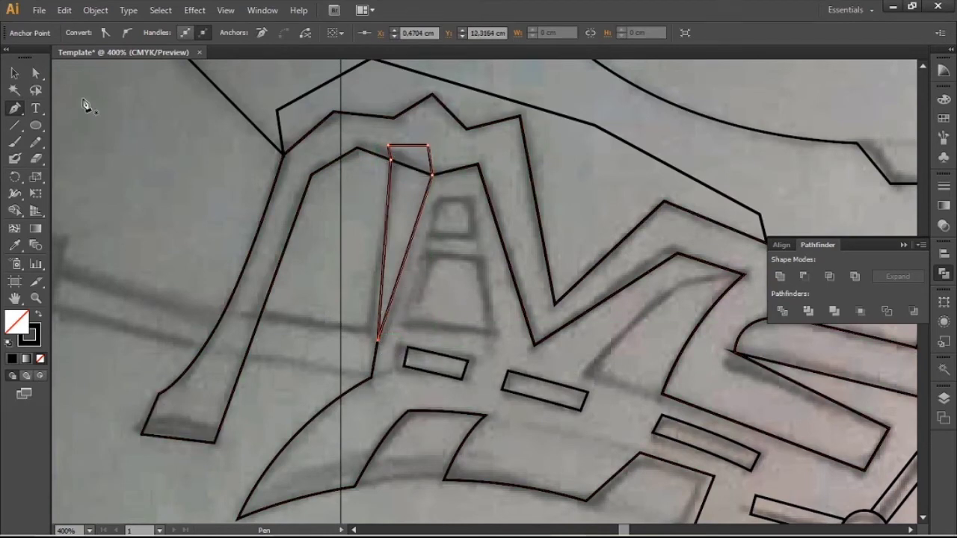
# Step: Divide the outline along the sliver, then unite the letter outlines into one shape
pyautogui.click(37, 72)
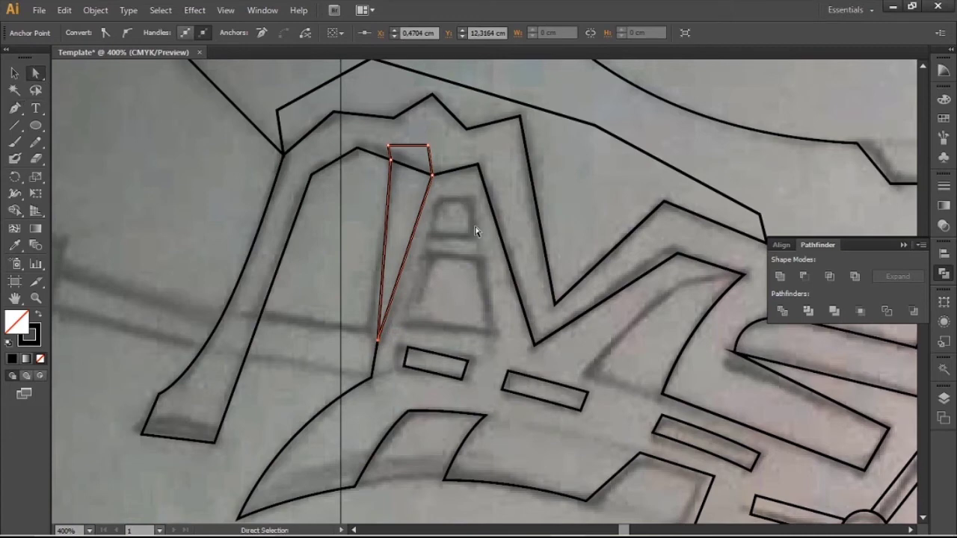
pyautogui.click(454, 164)
pyautogui.click(781, 309)
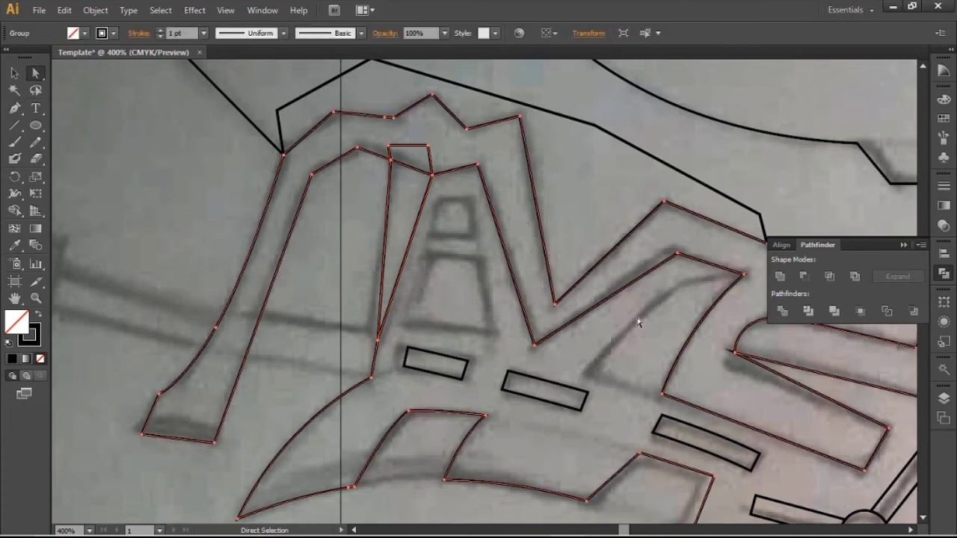
pyautogui.click(468, 201)
pyautogui.click(414, 140)
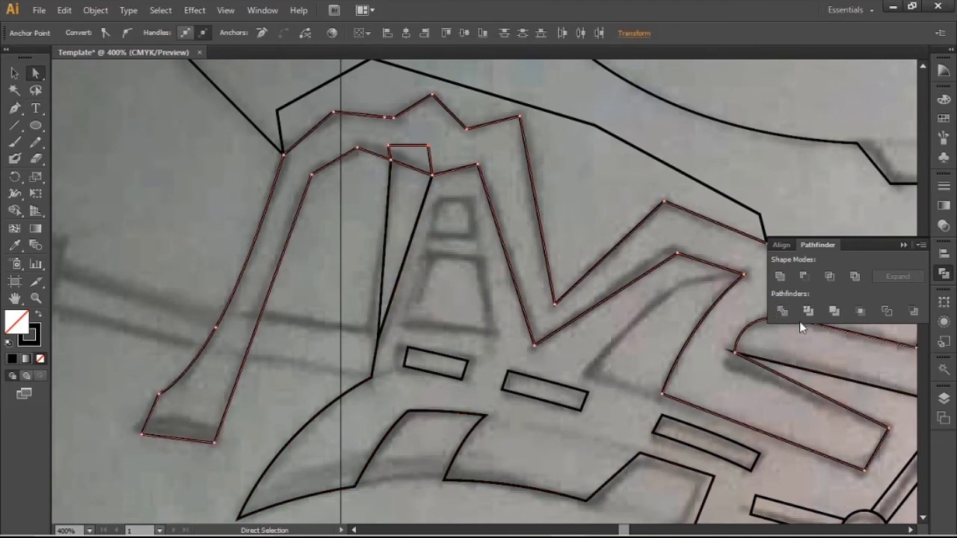
pyautogui.click(781, 280)
pyautogui.click(498, 277)
pyautogui.scroll(1, 546, 299)
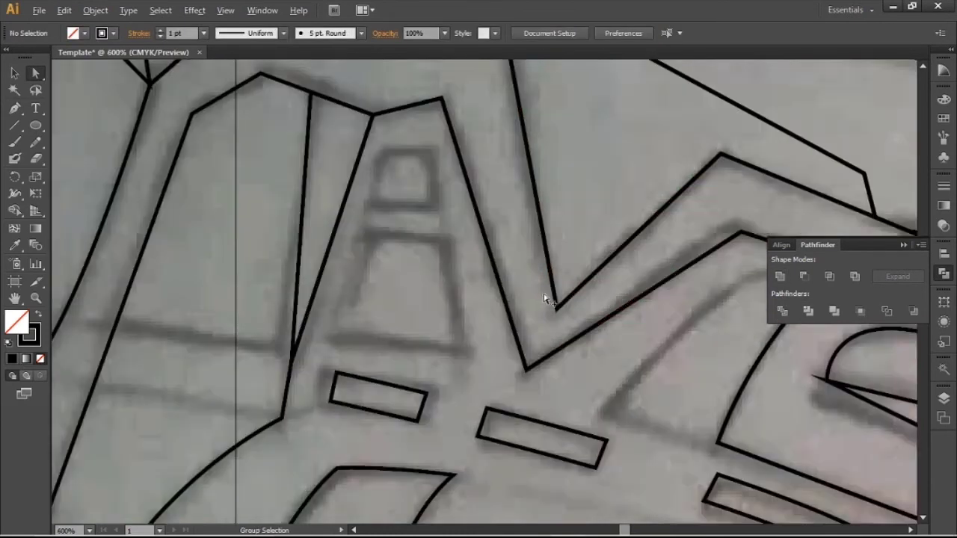
# Step: Trace the four-corner lower trapezoid opening inside the A with the Pen
pyautogui.click(20, 109)
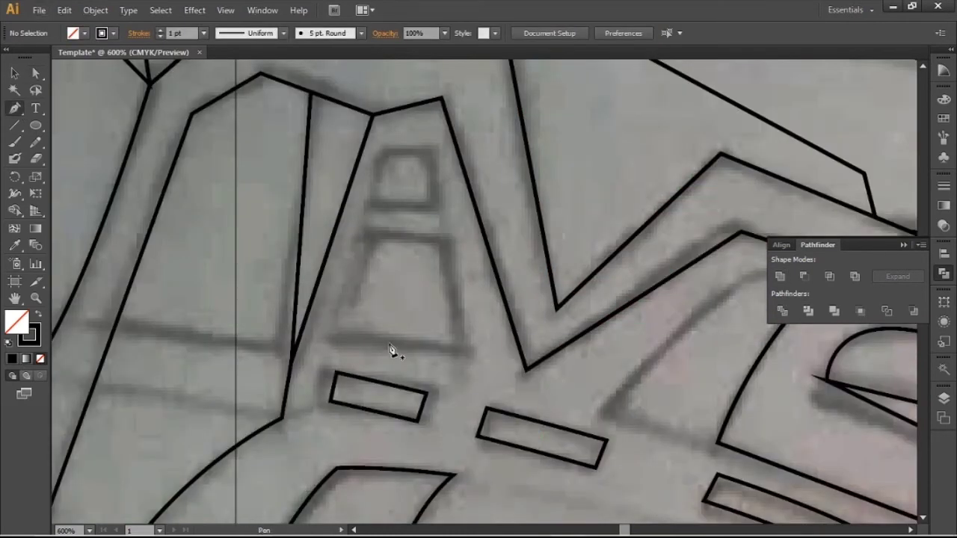
pyautogui.click(337, 327)
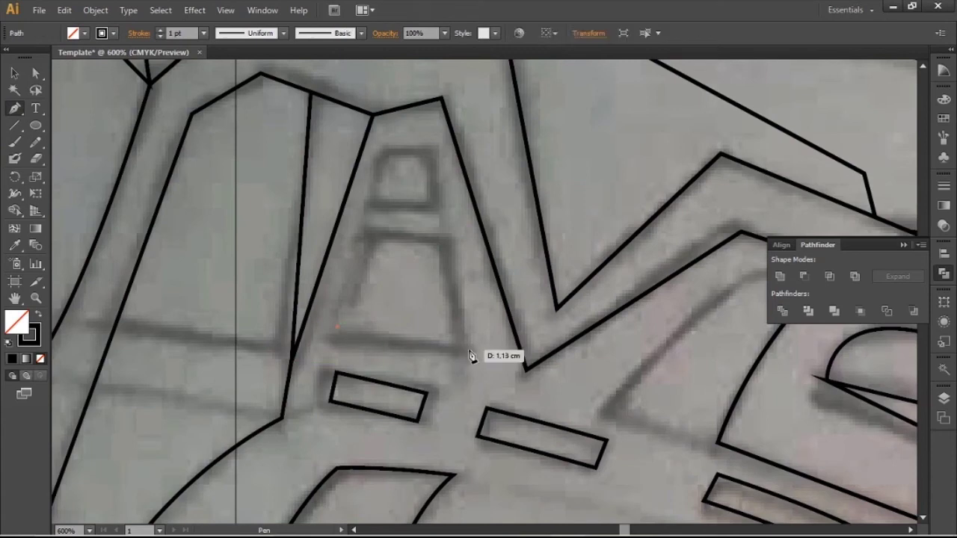
pyautogui.click(461, 347)
pyautogui.click(447, 240)
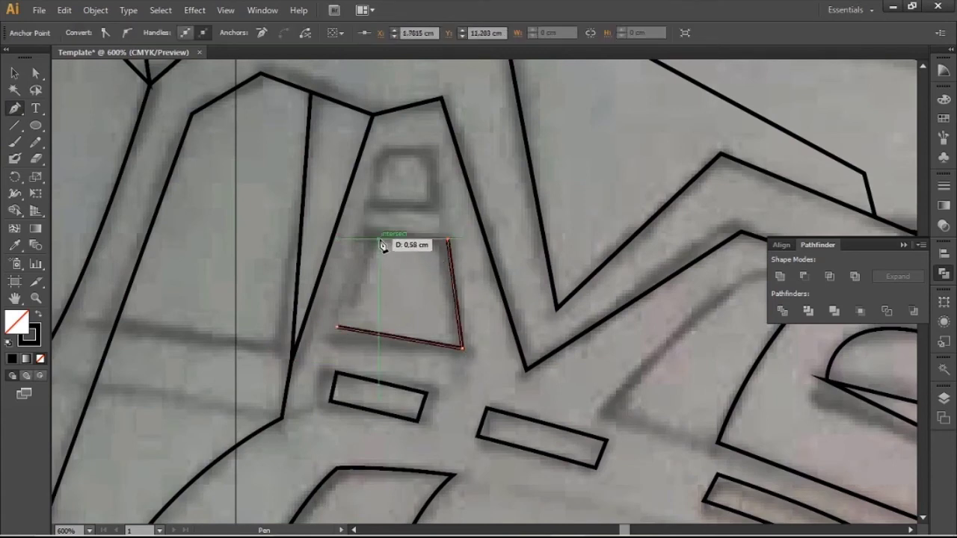
pyautogui.click(367, 233)
pyautogui.click(338, 328)
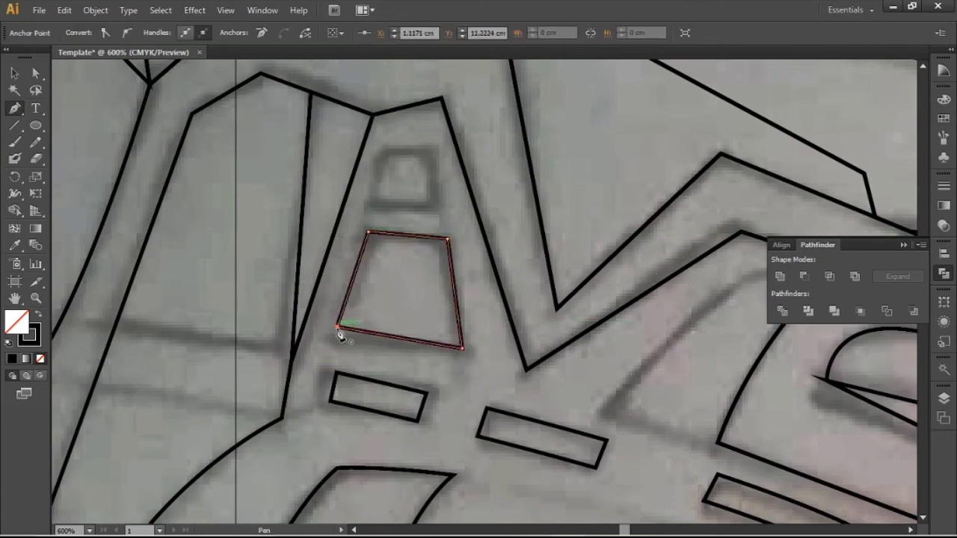
# Step: Trace the small four-corner trapezoid opening at the A's top
pyautogui.click(371, 205)
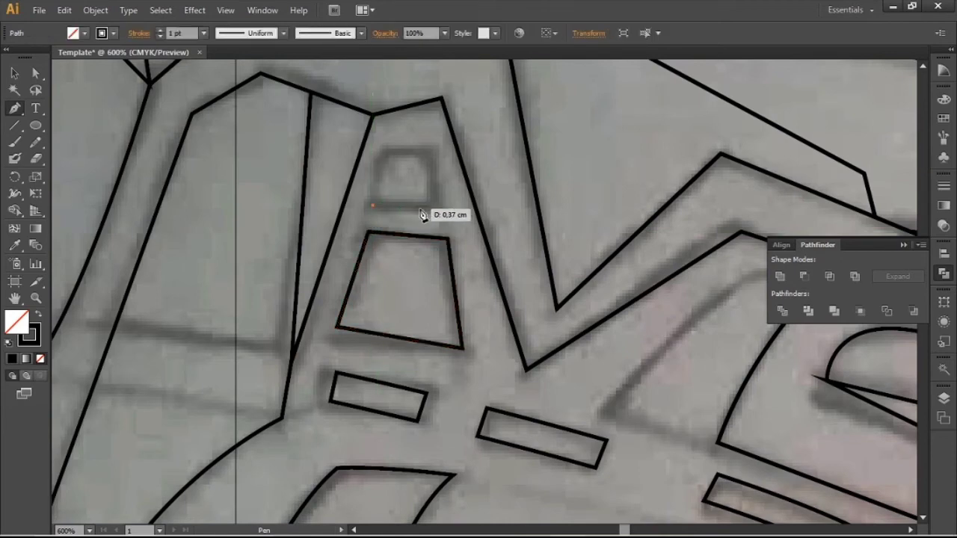
pyautogui.click(440, 205)
pyautogui.click(431, 152)
pyautogui.click(388, 152)
pyautogui.click(372, 205)
# Step: Nudge the lower trapezoid's bottom-left and top-right corners onto the sketch, then zoom out
pyautogui.click(33, 76)
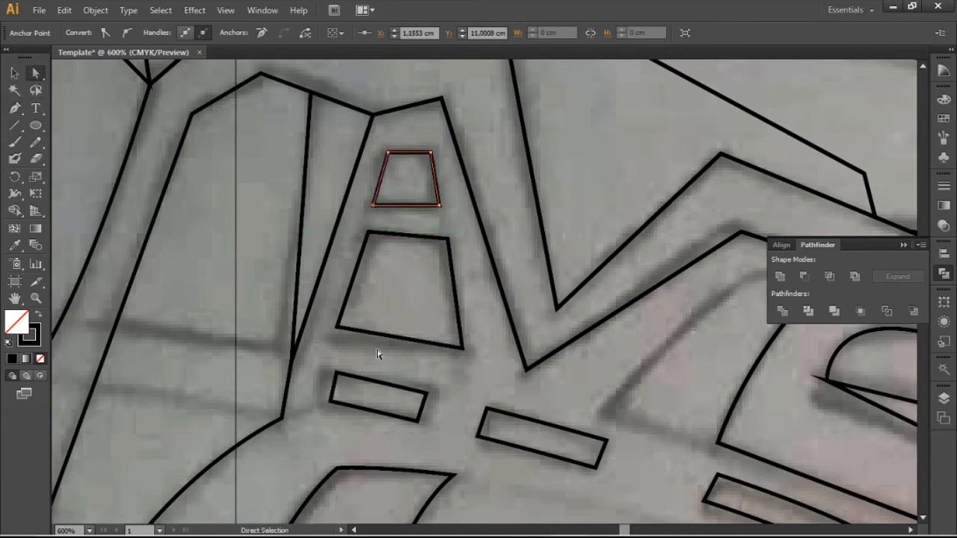
pyautogui.click(335, 336)
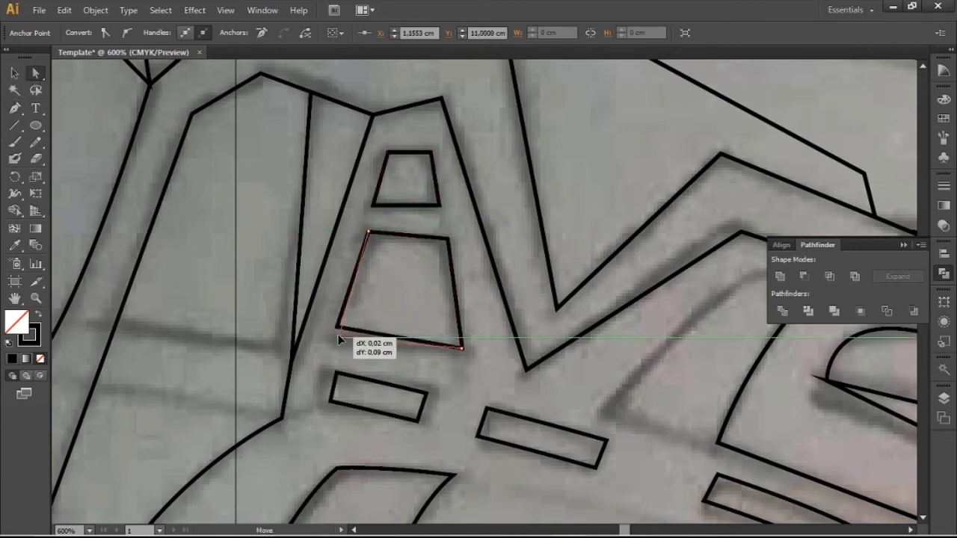
pyautogui.moveTo(338, 332); pyautogui.dragTo(338, 334)
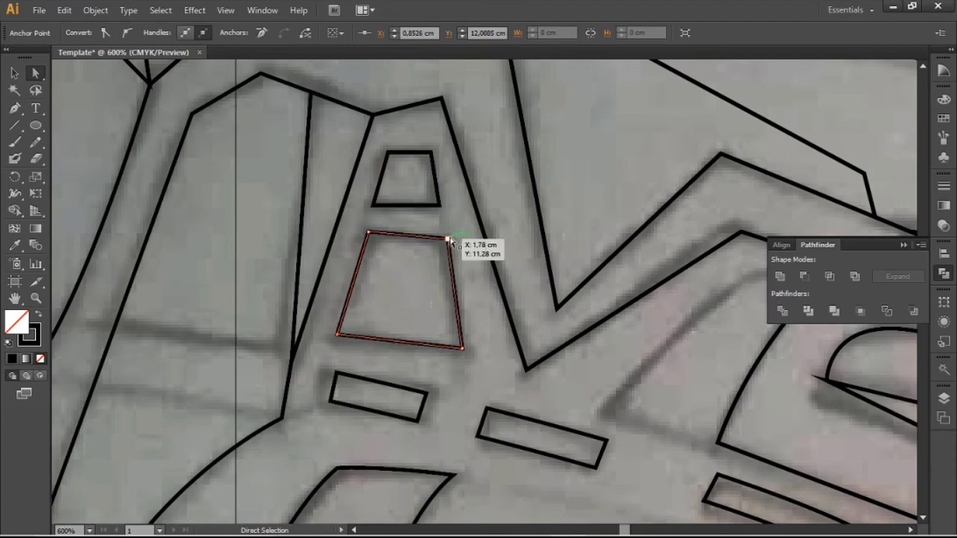
pyautogui.moveTo(448, 240); pyautogui.dragTo(446, 232)
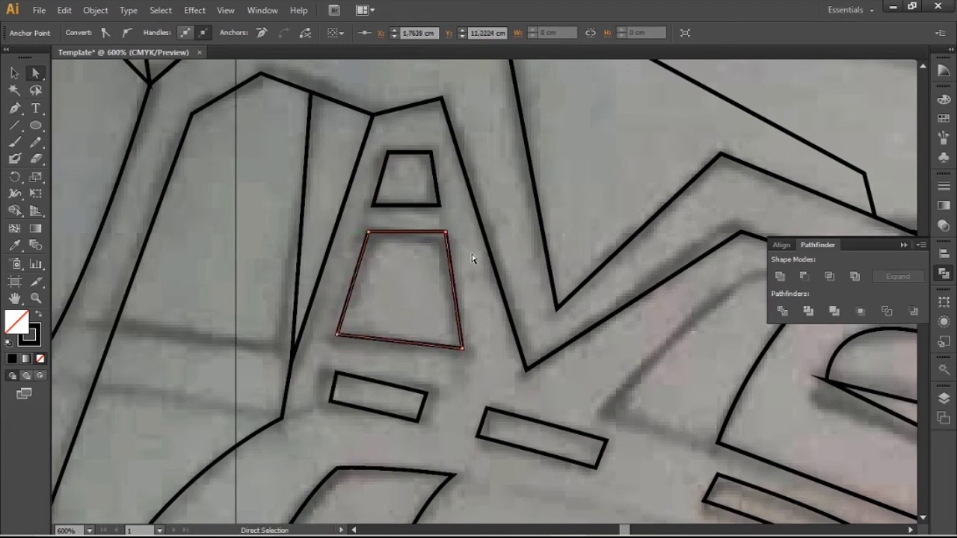
pyautogui.click(394, 267)
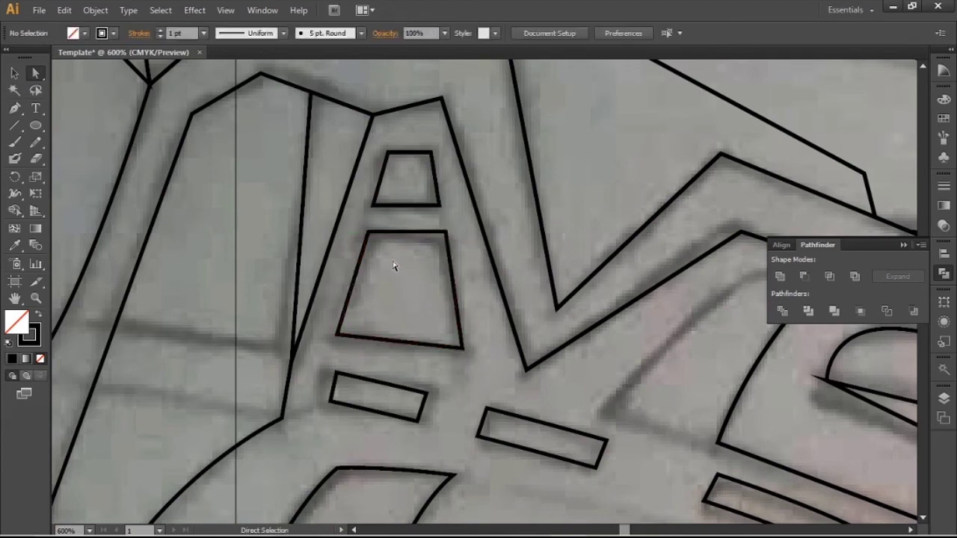
pyautogui.hotkey('ctrl', '-')
pyautogui.hotkey('ctrl', '-')
pyautogui.hotkey('ctrl', '-')
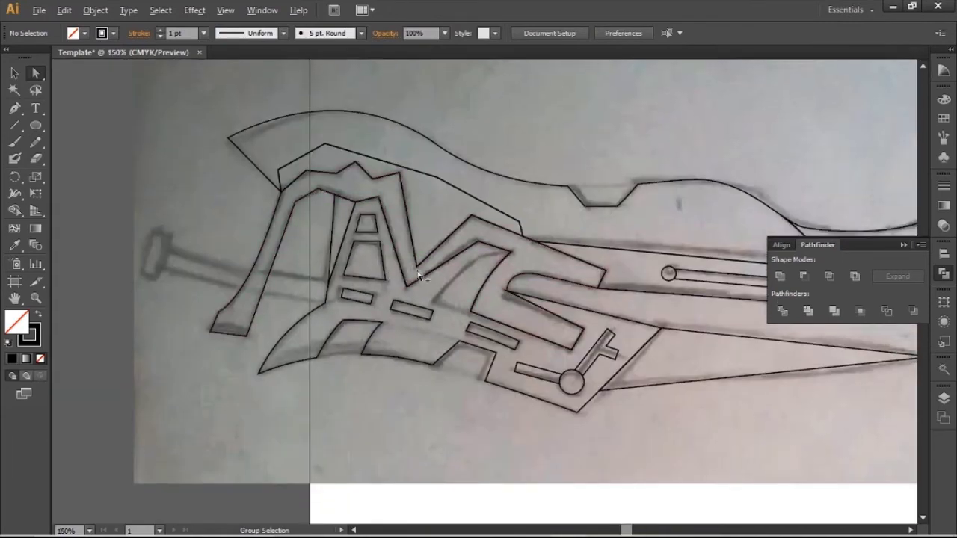
# Step: Pen-trace a closed curved wedge where the V meets the S, bending its long edge
pyautogui.keyDown('alt'); pyautogui.scroll(-1, 415, 275); pyautogui.keyUp('alt')
pyautogui.keyDown('alt'); pyautogui.scroll(-1, 445, 310); pyautogui.keyUp('alt')
pyautogui.keyDown('alt'); pyautogui.scroll(1, 449, 280); pyautogui.keyUp('alt')
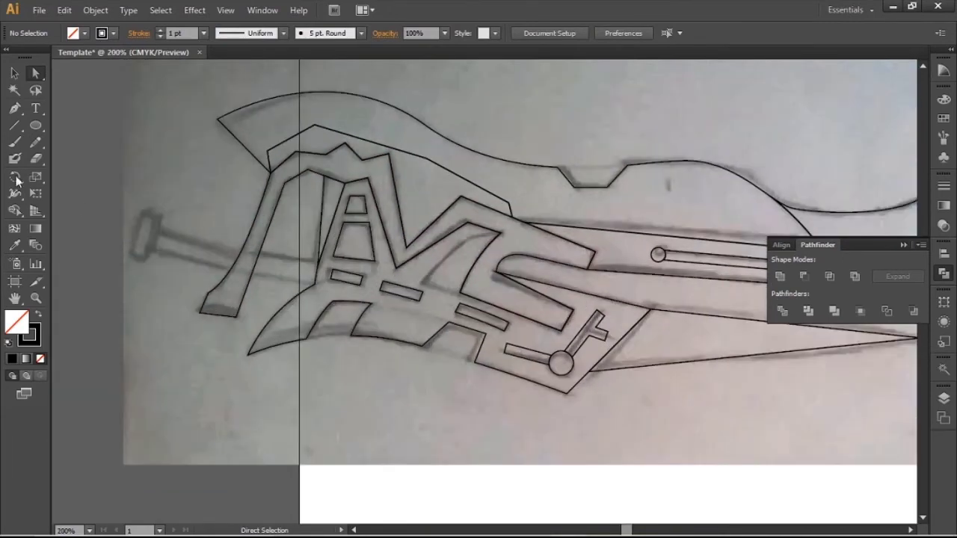
pyautogui.click(14, 107)
pyautogui.click(459, 293)
pyautogui.click(423, 282)
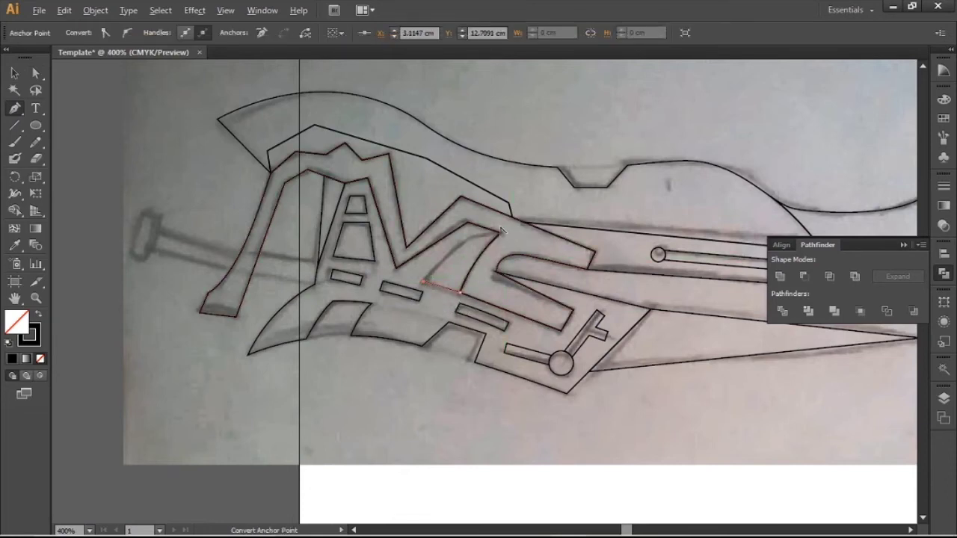
pyautogui.scroll(3, 504, 240)
pyautogui.click(502, 247)
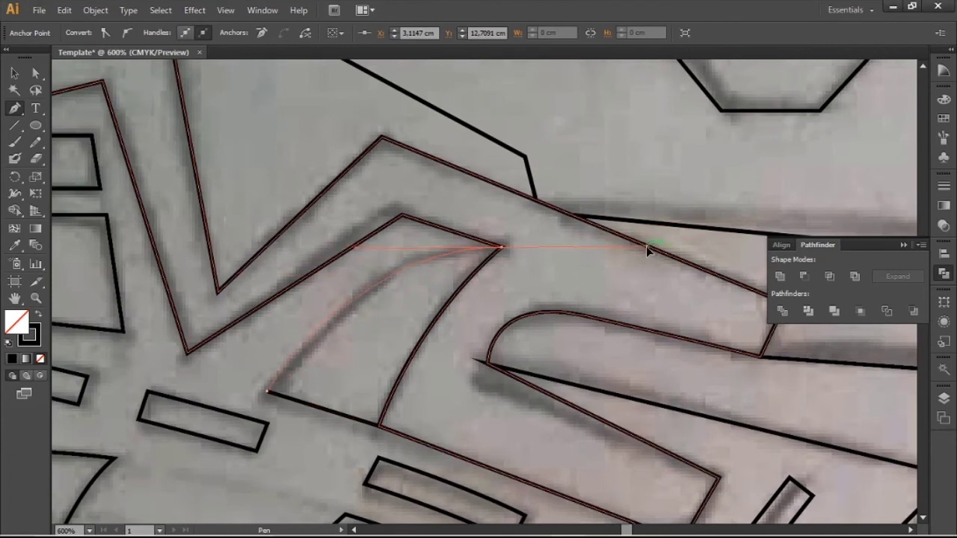
pyautogui.moveTo(647, 250); pyautogui.dragTo(649, 249)
pyautogui.moveTo(507, 254); pyautogui.dragTo(503, 247)
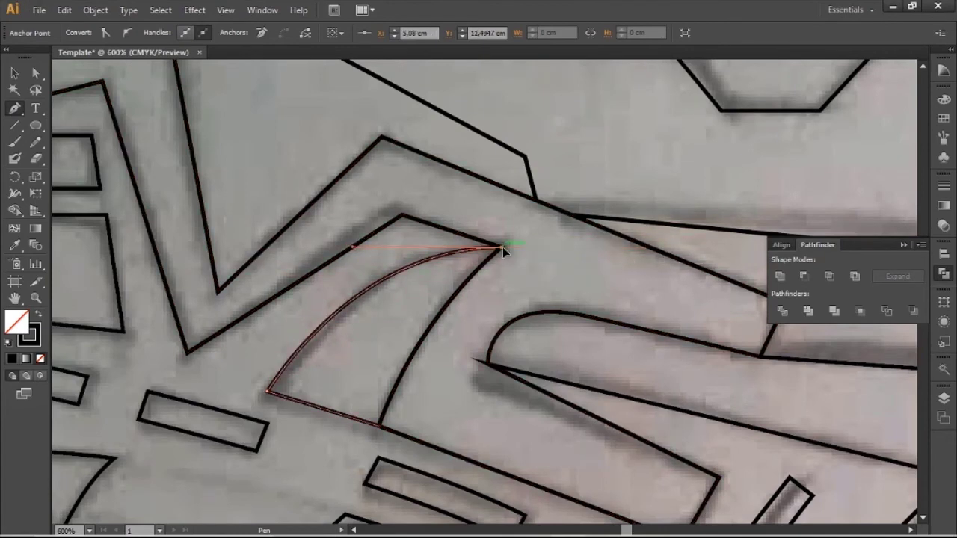
pyautogui.click(379, 428)
# Step: Select all paths, apply Pathfinder Divide, then Unite the wedge pieces into the letters
pyautogui.click(38, 73)
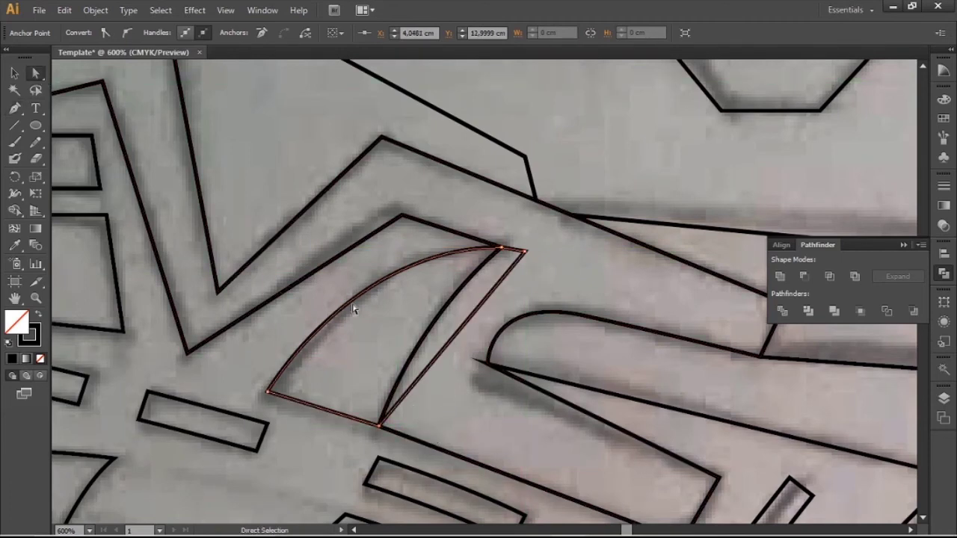
pyautogui.hotkey('ctrl', 'a')
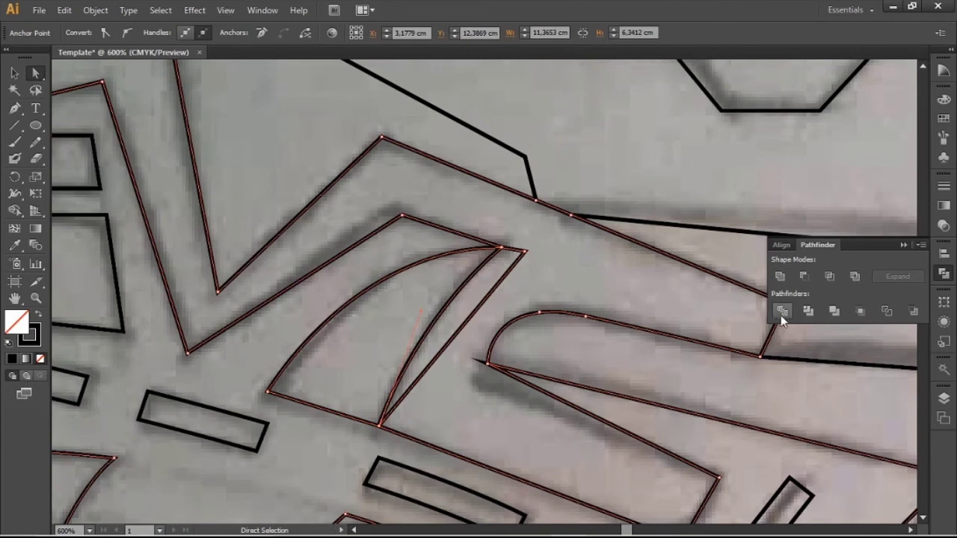
pyautogui.click(781, 312)
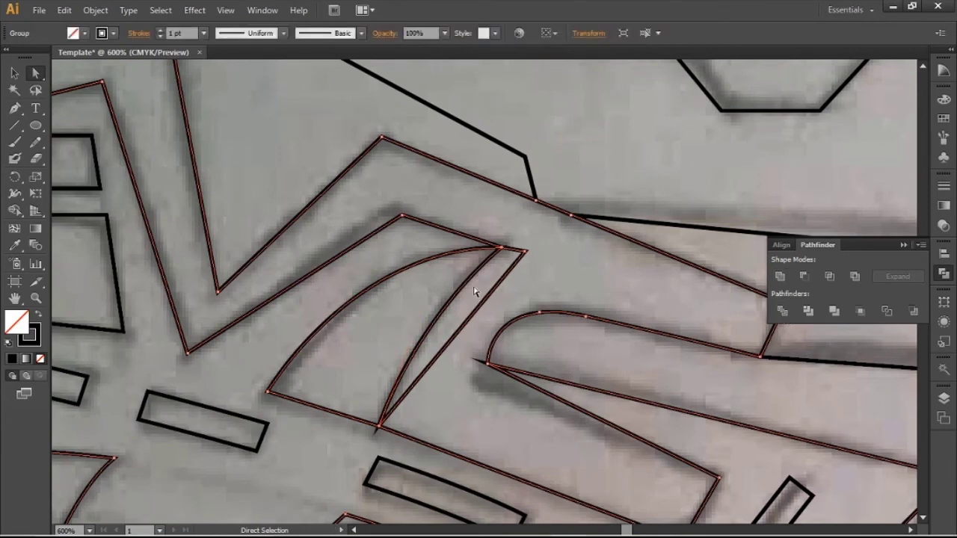
pyautogui.click(601, 320)
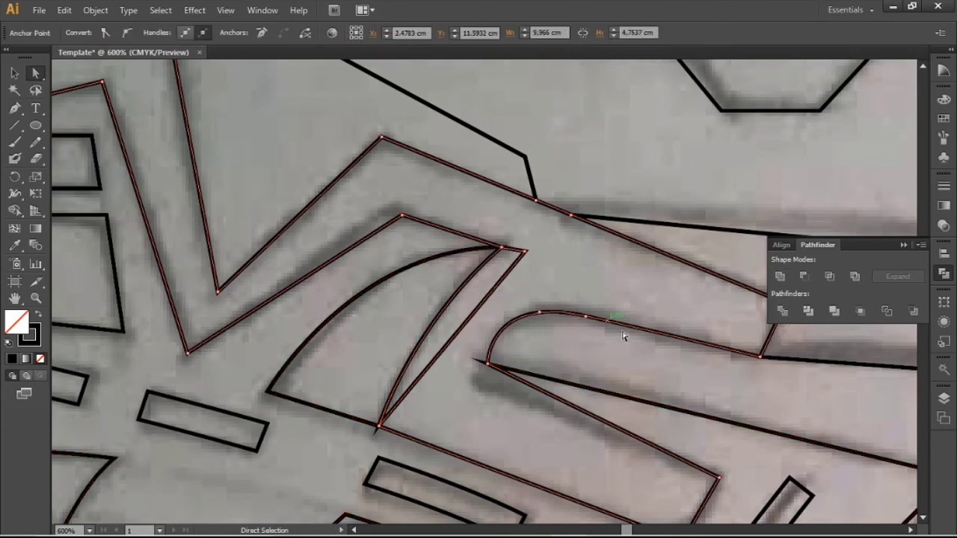
pyautogui.click(777, 278)
pyautogui.click(599, 283)
pyautogui.hotkey('ctrl', '-')
pyautogui.hotkey('ctrl', '-')
pyautogui.hotkey('ctrl', '-')
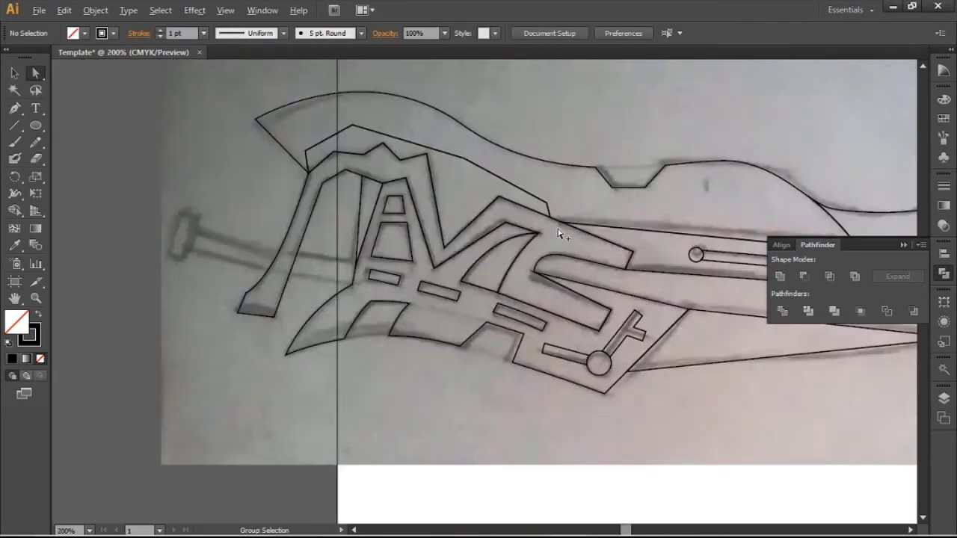
# Step: Trace the long crossbar shaft from the blade's endpoint as a closed four-corner shape
pyautogui.click(15, 110)
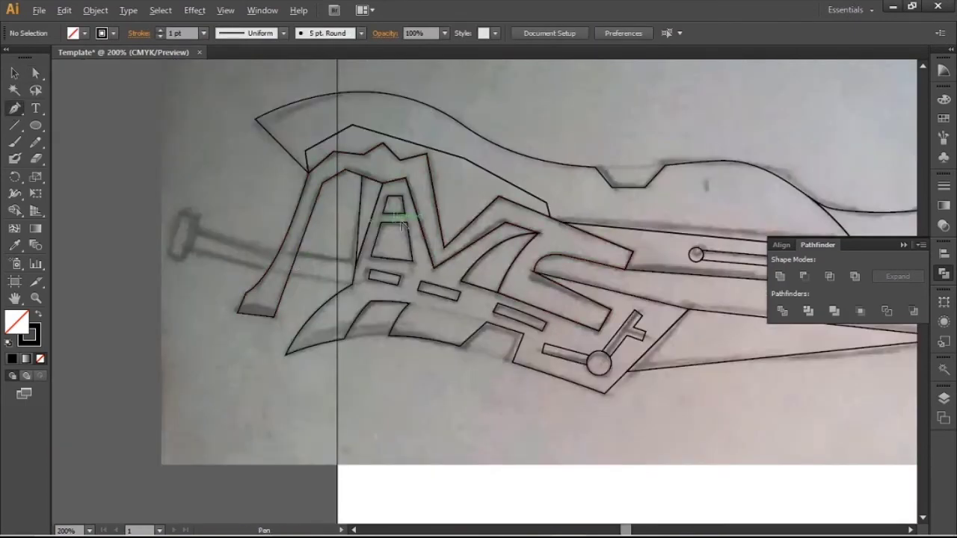
pyautogui.keyDown('alt'); pyautogui.scroll(2, 166, 247); pyautogui.keyUp('alt')
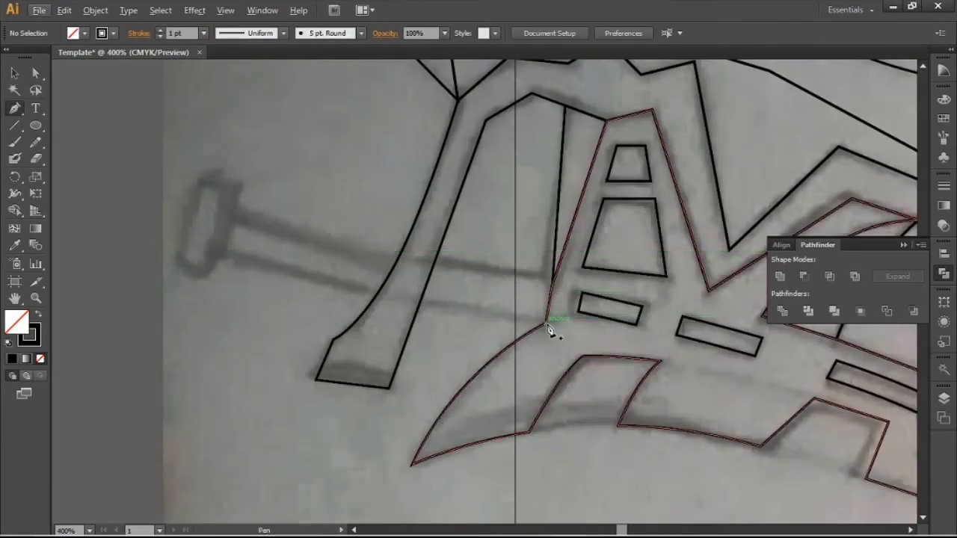
pyautogui.click(547, 323)
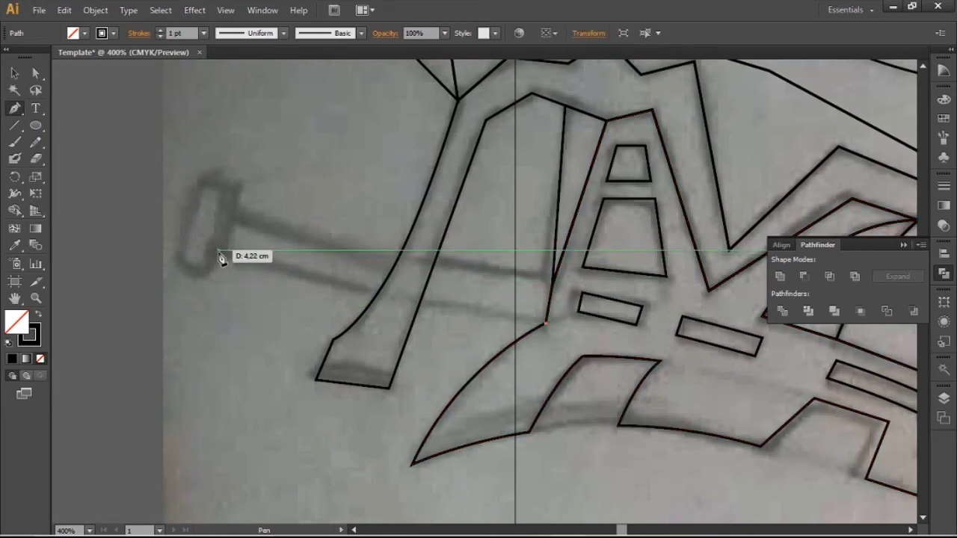
pyautogui.click(218, 250)
pyautogui.click(236, 214)
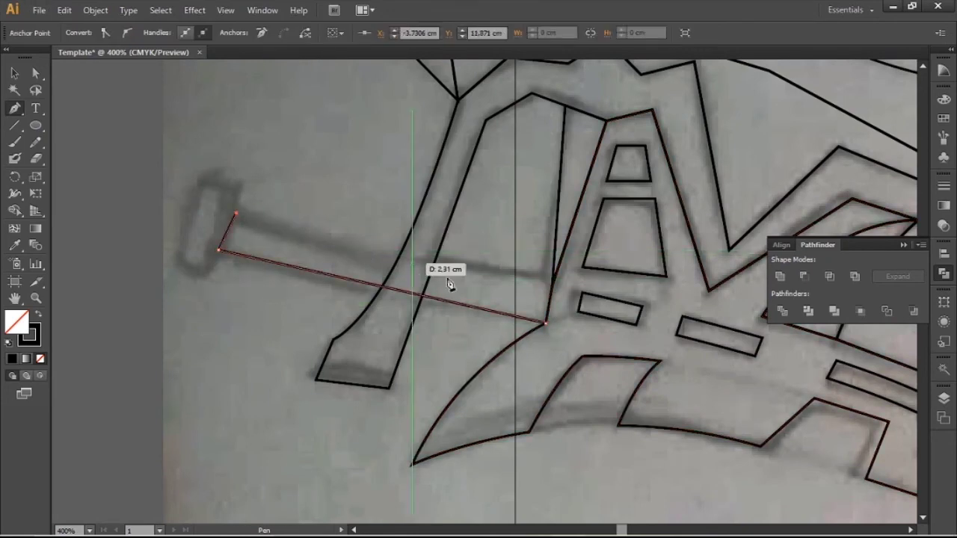
pyautogui.click(552, 285)
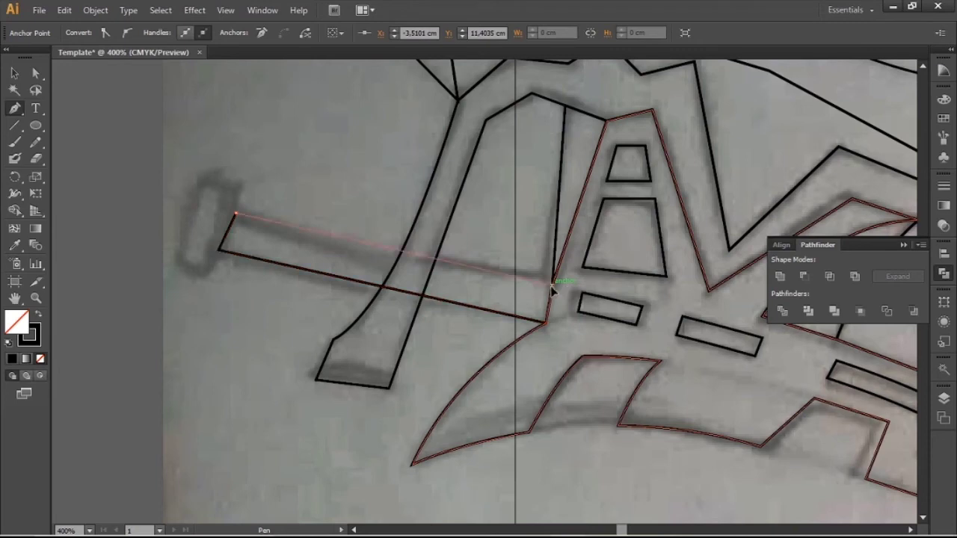
pyautogui.click(546, 323)
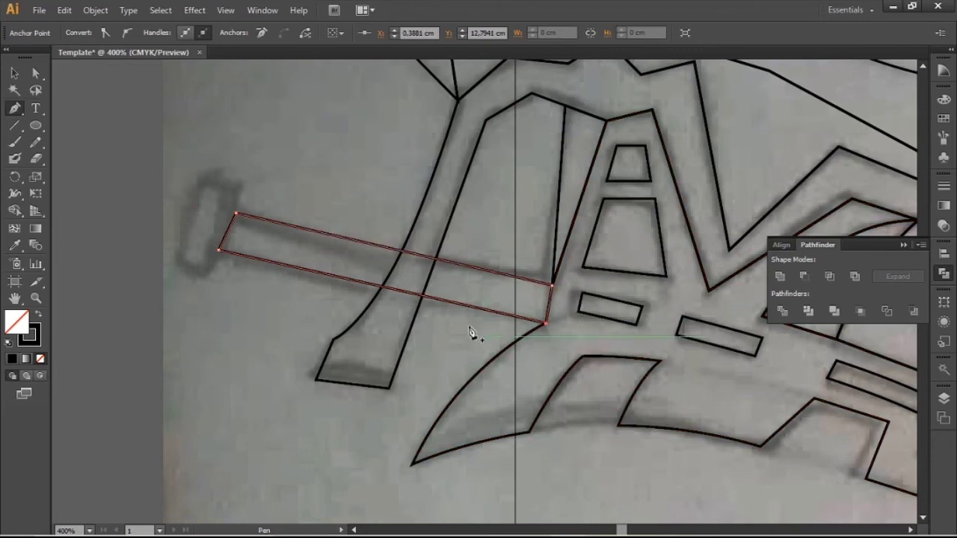
# Step: Trace the small tilted end cap at the crossbar's left end and close it
pyautogui.scroll(1, 199, 202)
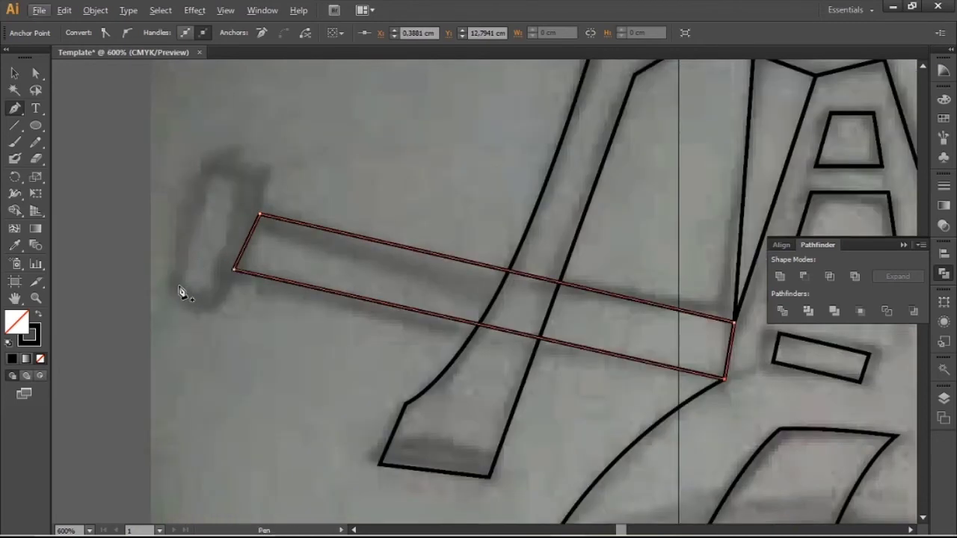
pyautogui.click(178, 285)
pyautogui.click(215, 304)
pyautogui.click(269, 180)
pyautogui.click(216, 166)
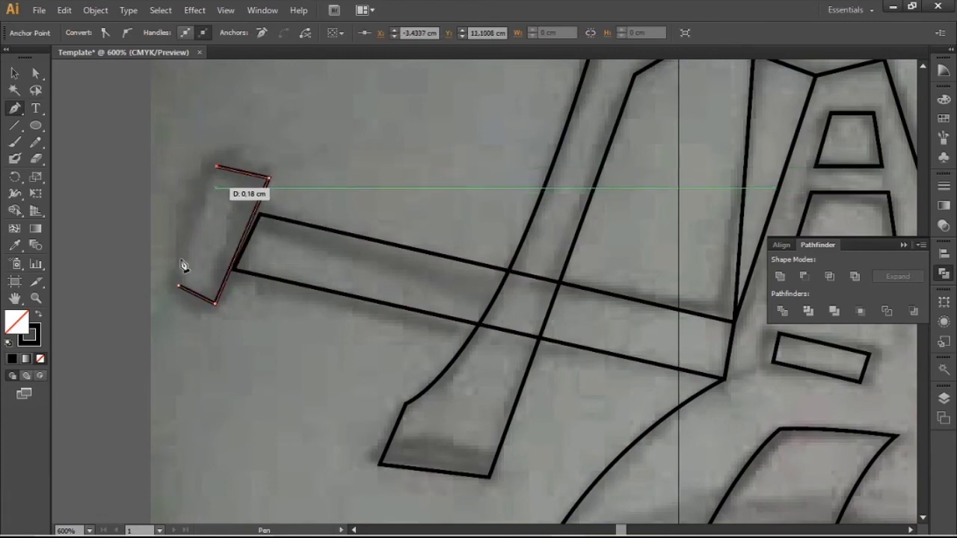
pyautogui.click(178, 284)
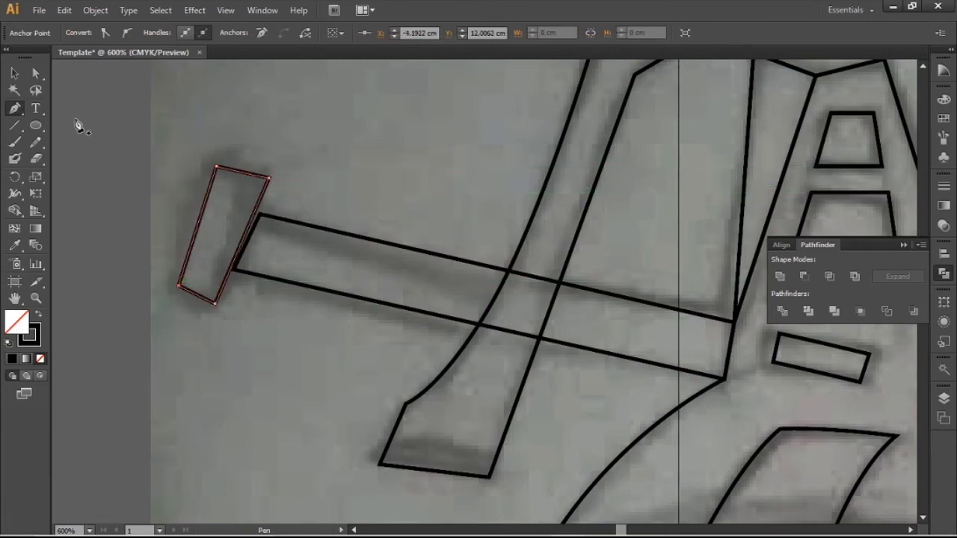
# Step: Drag the end cap's top corner and crossbar's left corners with Direct Selection to fit the sketch
pyautogui.click(38, 75)
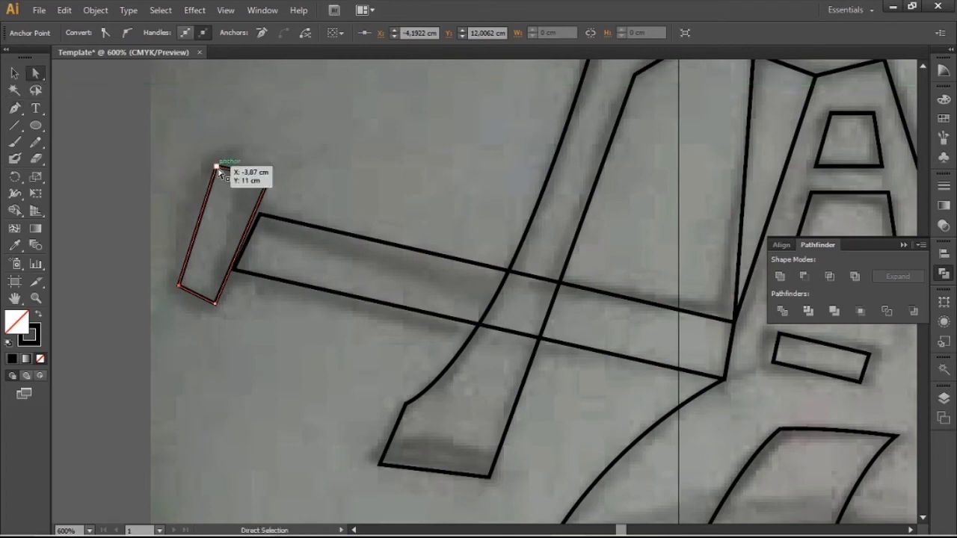
pyautogui.moveTo(218, 170); pyautogui.dragTo(226, 166)
pyautogui.click(261, 215)
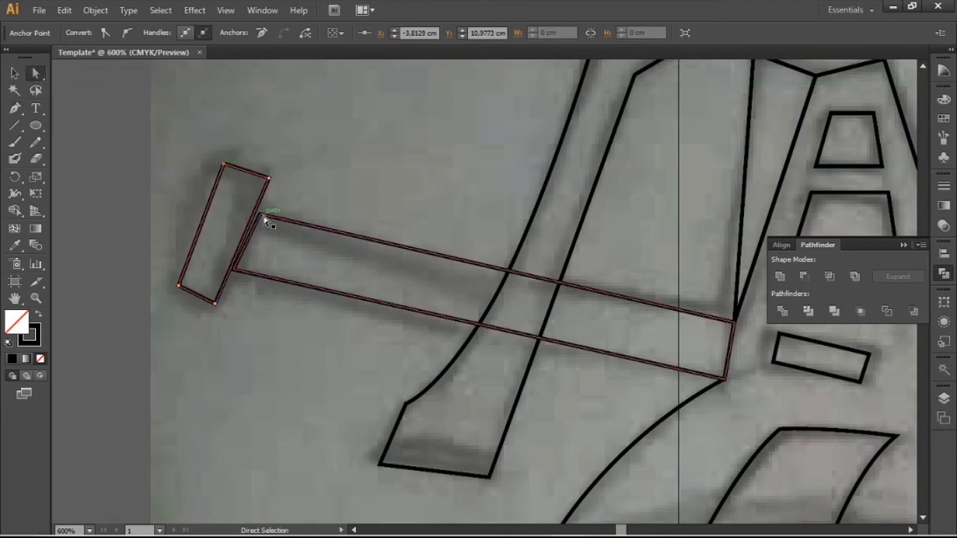
pyautogui.moveTo(264, 219); pyautogui.dragTo(254, 216)
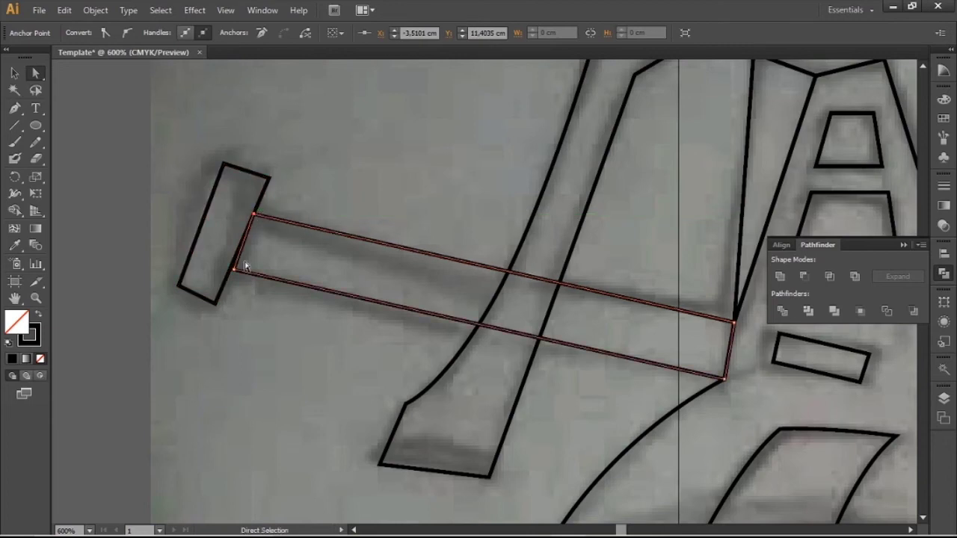
pyautogui.moveTo(235, 272); pyautogui.dragTo(230, 274)
pyautogui.moveTo(229, 163); pyautogui.dragTo(231, 168)
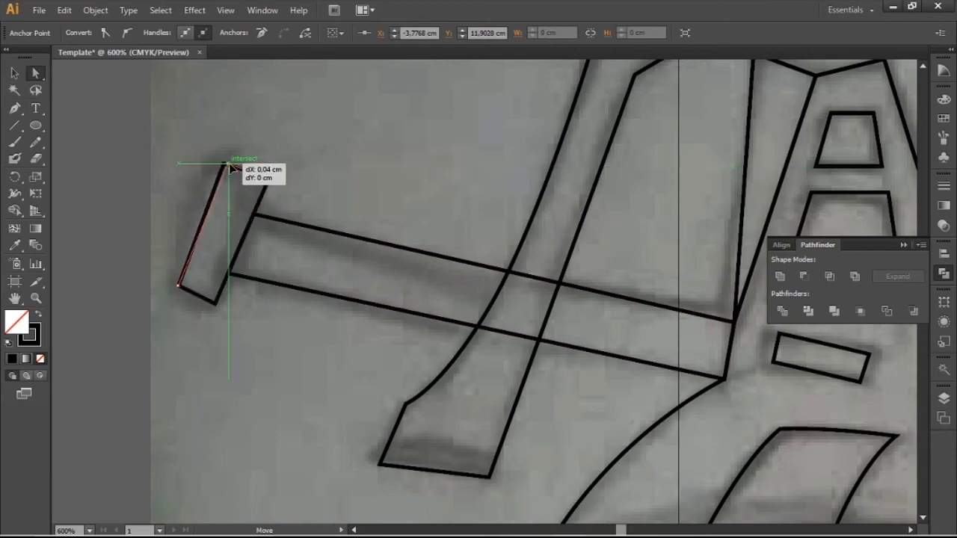
pyautogui.moveTo(231, 164); pyautogui.dragTo(234, 167)
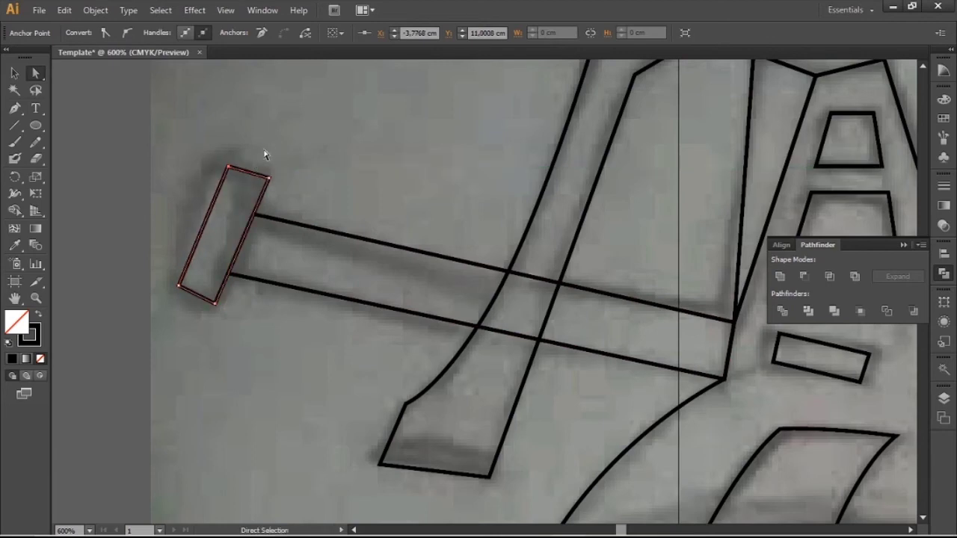
pyautogui.click(261, 154)
pyautogui.scroll(1, 176, 213)
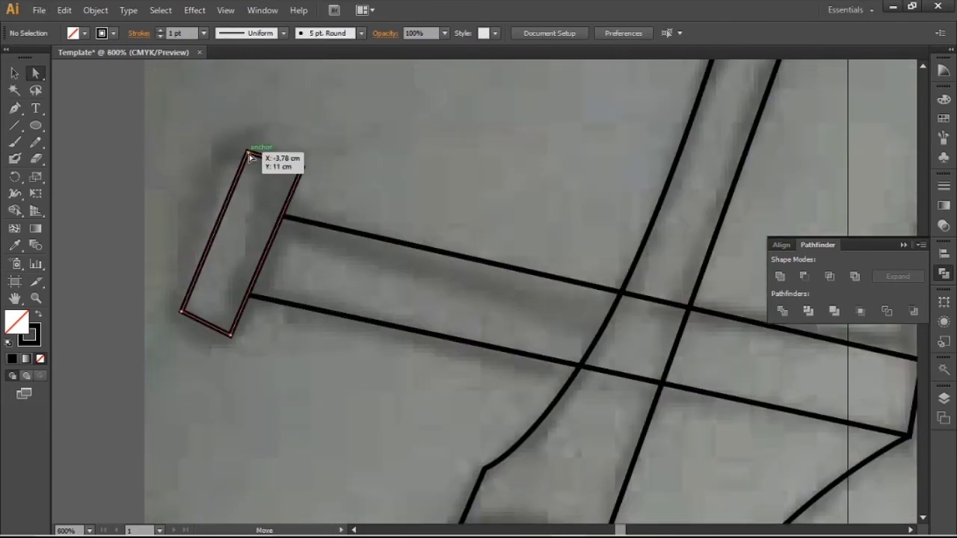
pyautogui.moveTo(249, 151); pyautogui.dragTo(247, 148)
pyautogui.click(186, 216)
pyautogui.scroll(-3, 190, 214)
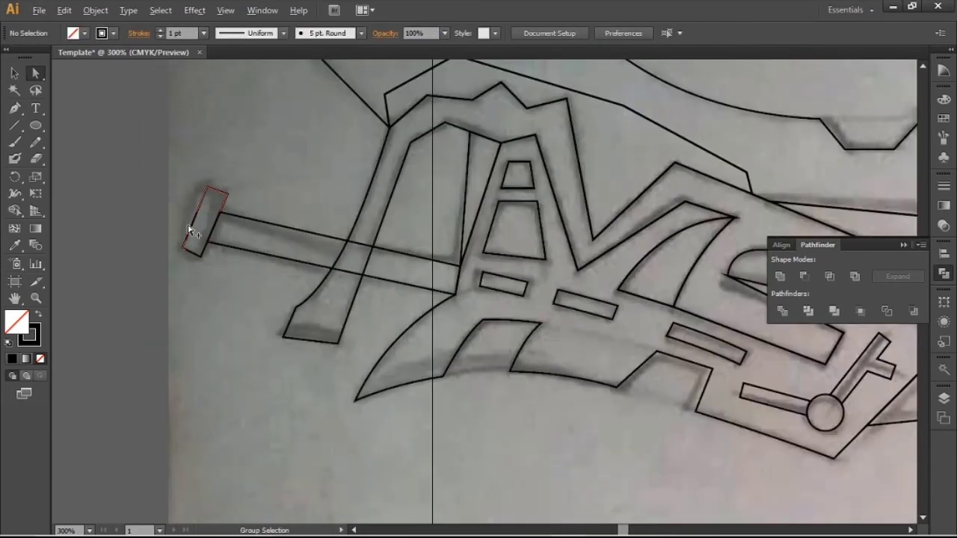
# Step: Pen-trace an open path from the emblem's right tip along its curved top and down the left side
pyautogui.scroll(-1, 154, 242)
pyautogui.scroll(-1, 246, 256)
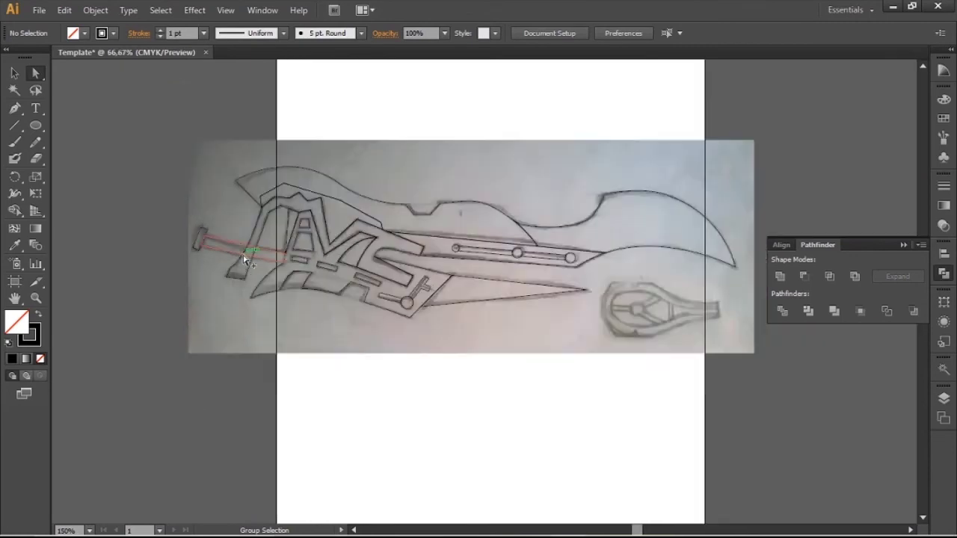
pyautogui.scroll(-1, 247, 258)
pyautogui.scroll(2, 570, 312)
pyautogui.scroll(2, 570, 313)
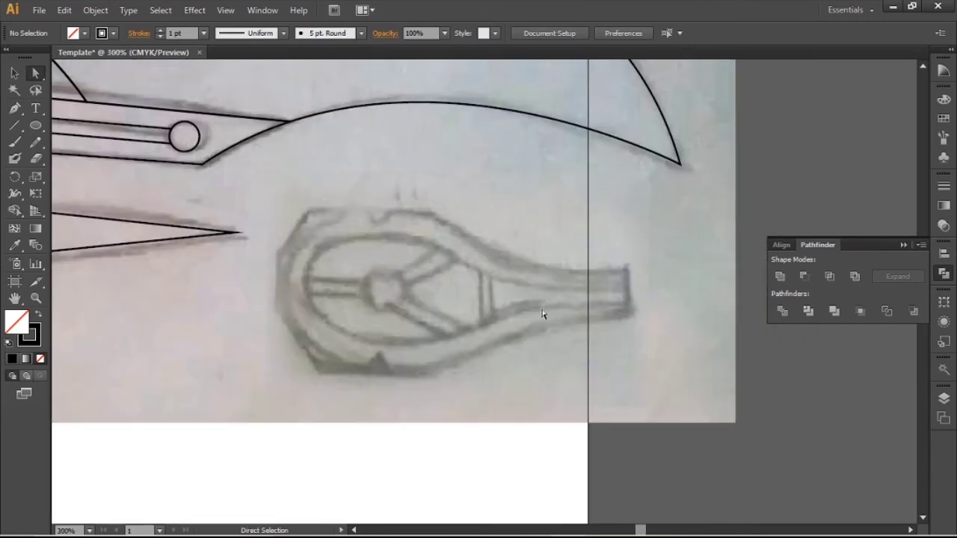
pyautogui.click(15, 109)
pyautogui.scroll(1, 459, 277)
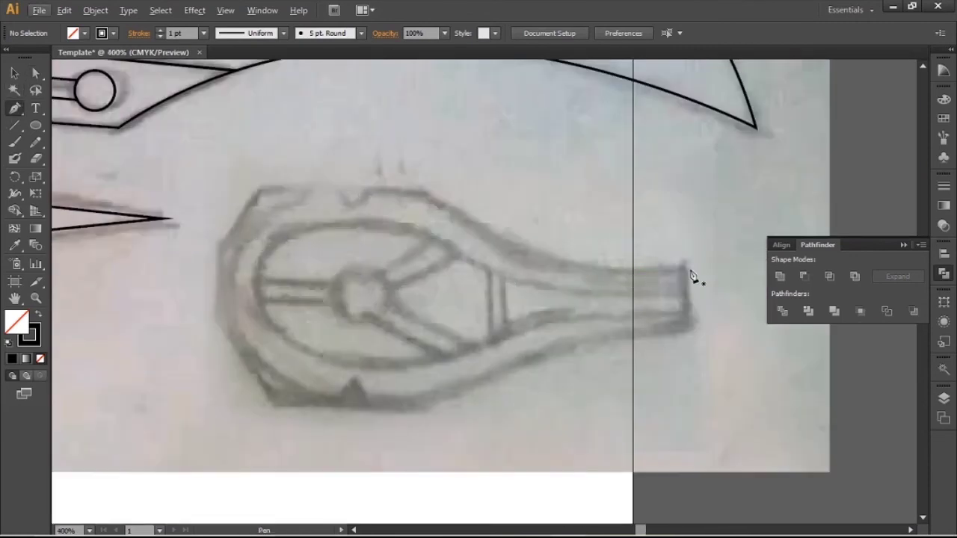
pyautogui.click(687, 275)
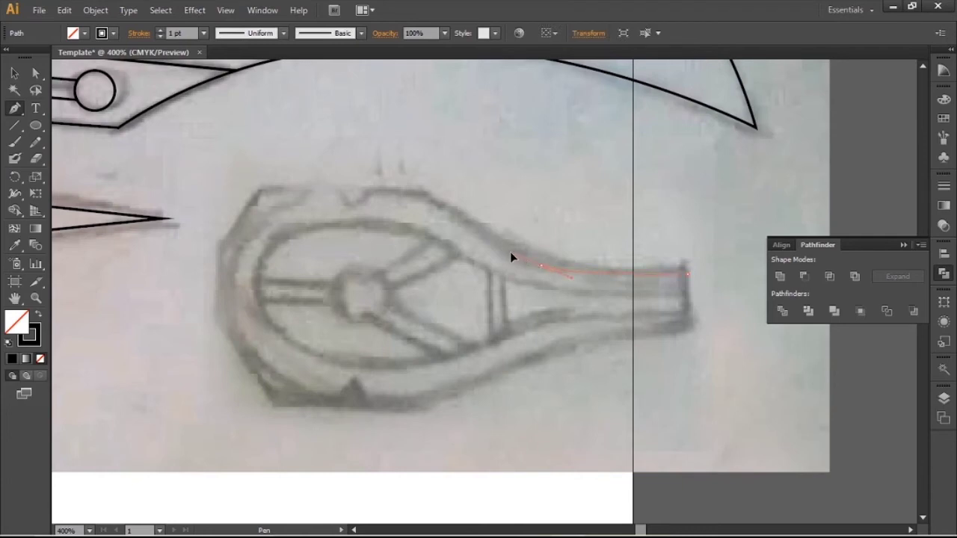
pyautogui.moveTo(505, 252); pyautogui.dragTo(516, 259)
pyautogui.moveTo(434, 198); pyautogui.dragTo(330, 210)
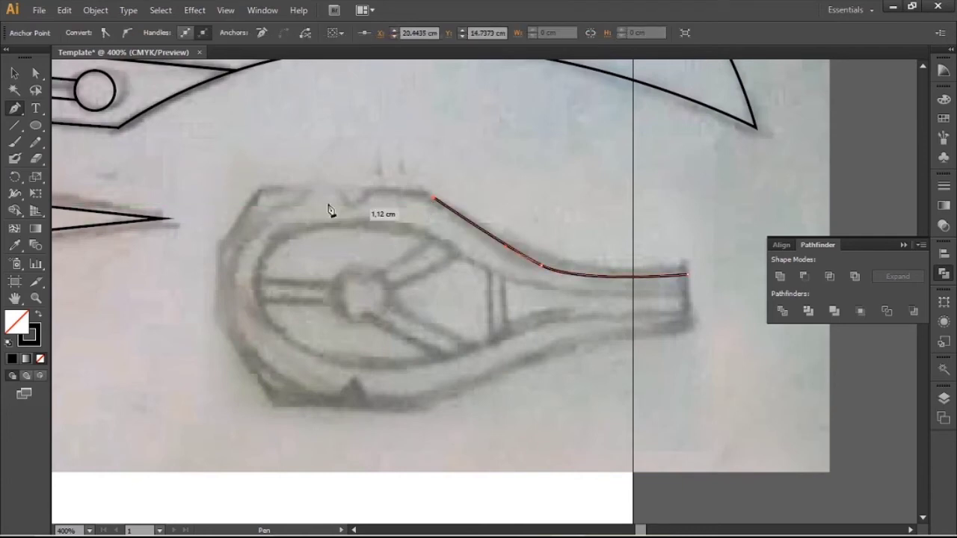
pyautogui.click(269, 198)
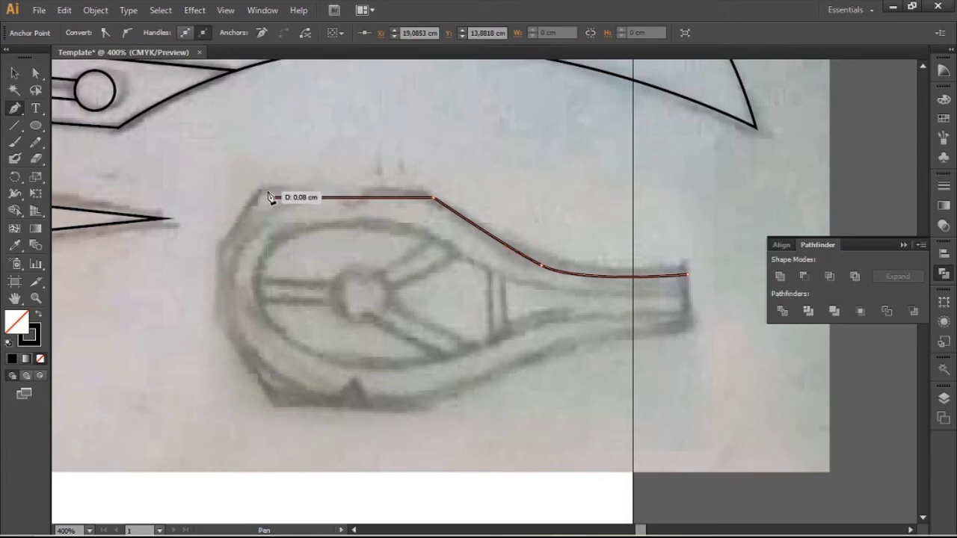
pyautogui.click(232, 251)
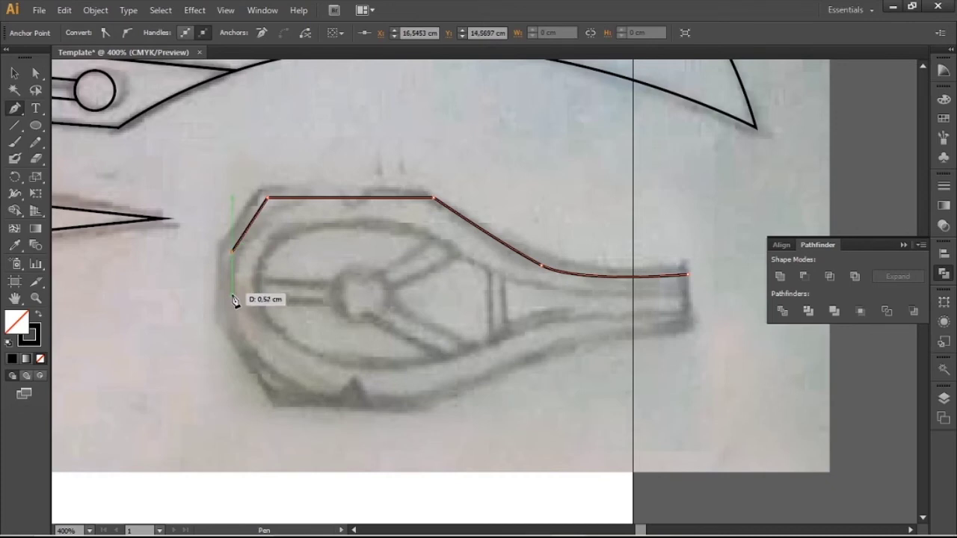
pyautogui.click(232, 294)
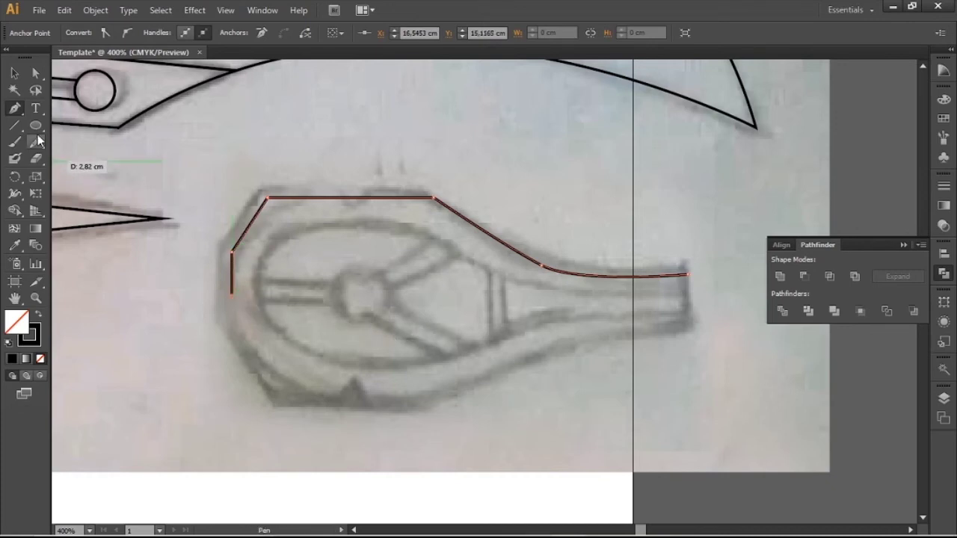
# Step: Draw a hexagon with the Polygon tool over the emblem's centre
pyautogui.moveTo(232, 310); pyautogui.dragTo(299, 312)
pyautogui.scroll(1, 300, 313)
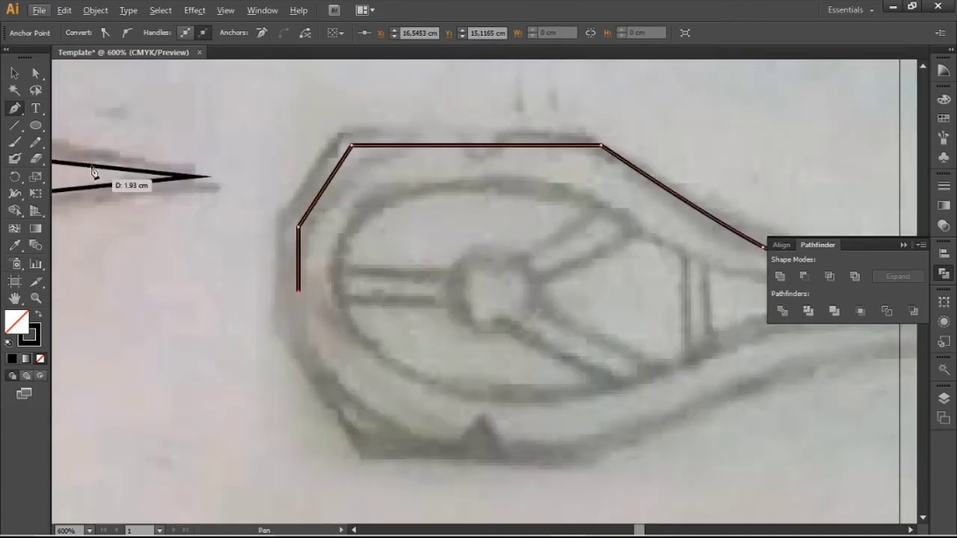
pyautogui.moveTo(35, 125)
pyautogui.mouseDown()
pyautogui.moveTo(118, 148)
pyautogui.moveTo(104, 174)
pyautogui.mouseUp()
pyautogui.moveTo(452, 245); pyautogui.dragTo(479, 279)
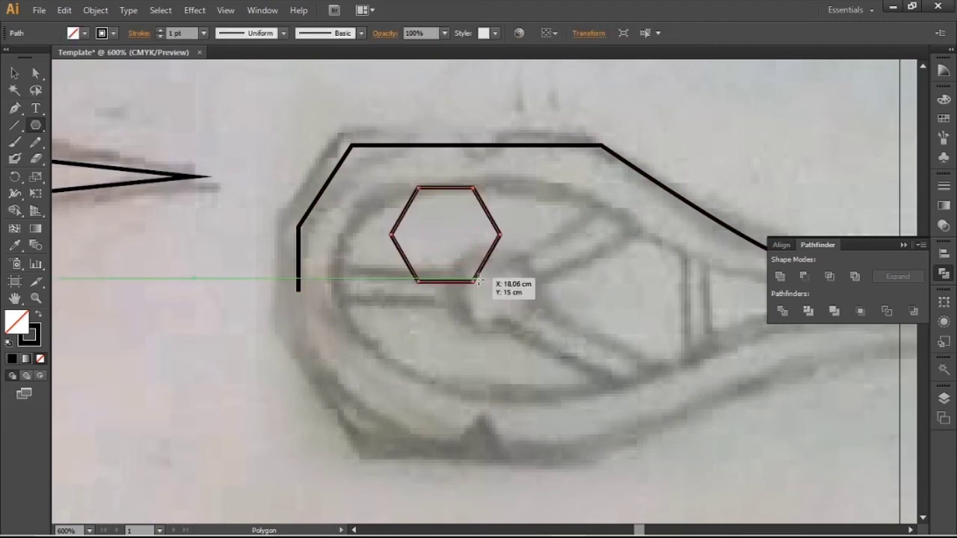
# Step: Rotate the hexagon 30° so a point faces up and move it onto the central hub
pyautogui.doubleClick(14, 73)
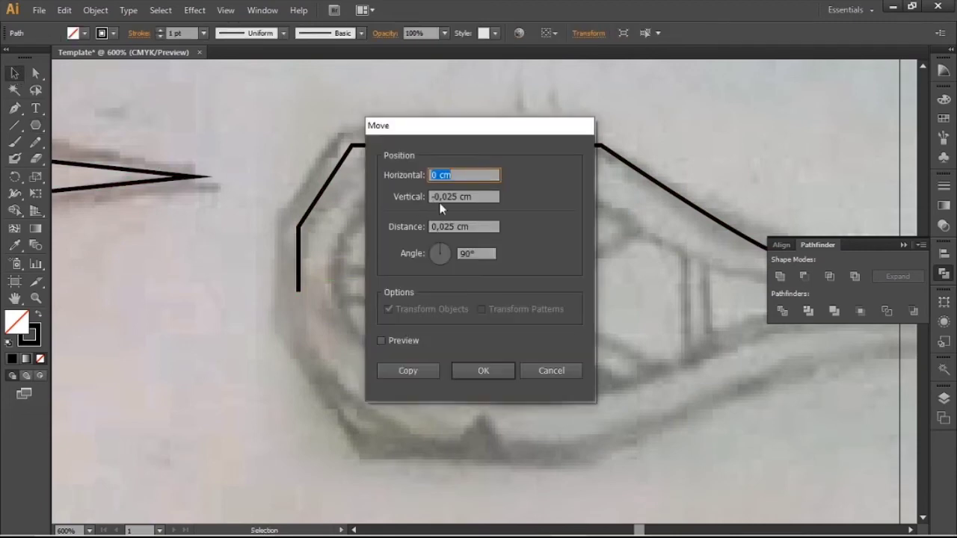
pyautogui.click(542, 368)
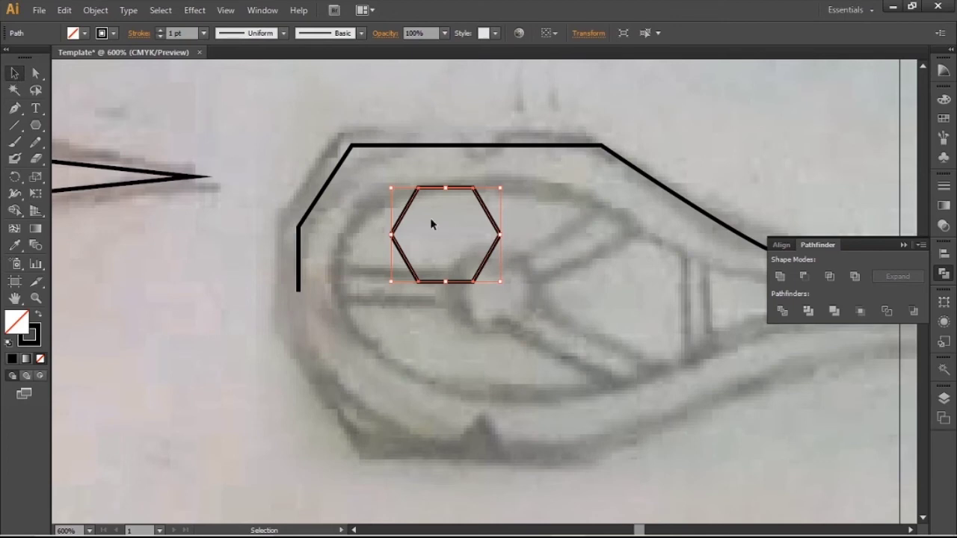
pyautogui.moveTo(446, 185); pyautogui.dragTo(376, 228)
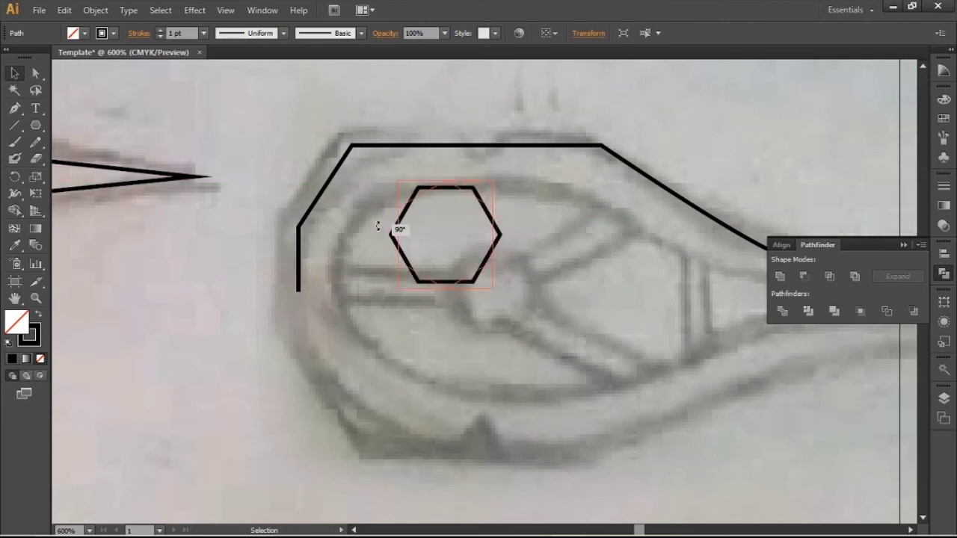
pyautogui.moveTo(473, 271); pyautogui.dragTo(522, 324)
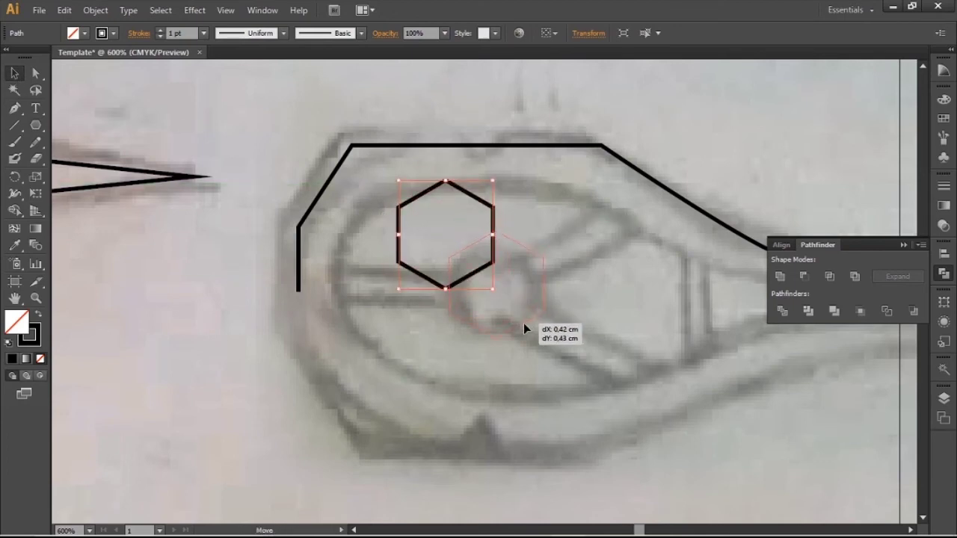
pyautogui.click(387, 261)
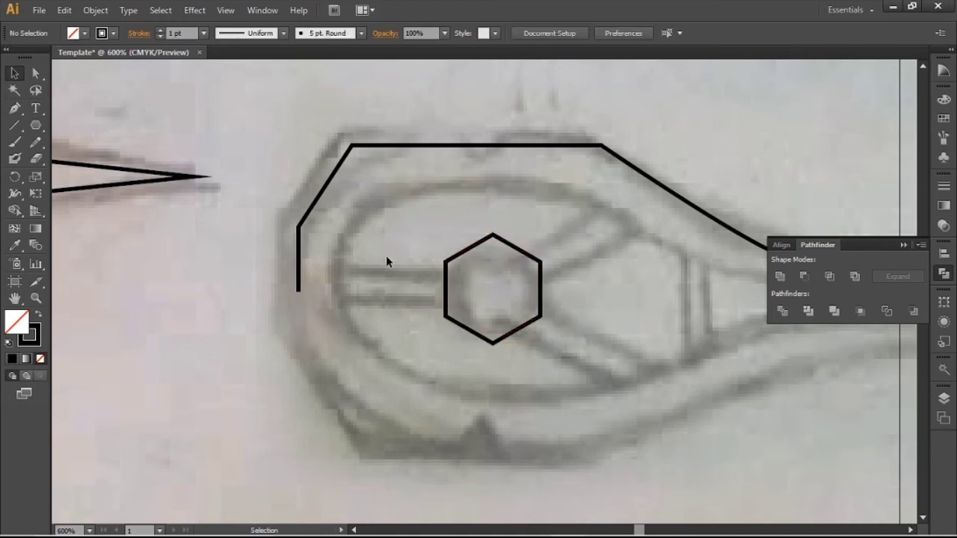
pyautogui.scroll(-2, 386, 261)
pyautogui.scroll(1, 474, 265)
# Step: Thicken the emblem's traced outline stroke from 7 pt to 9 pt, then 12 pt
pyautogui.click(276, 198)
pyautogui.click(204, 33)
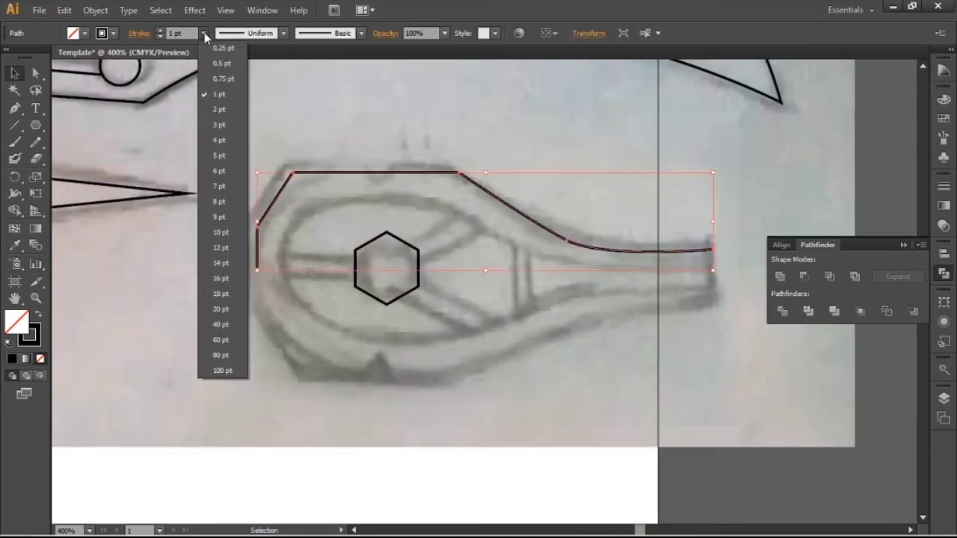
pyautogui.click(227, 197)
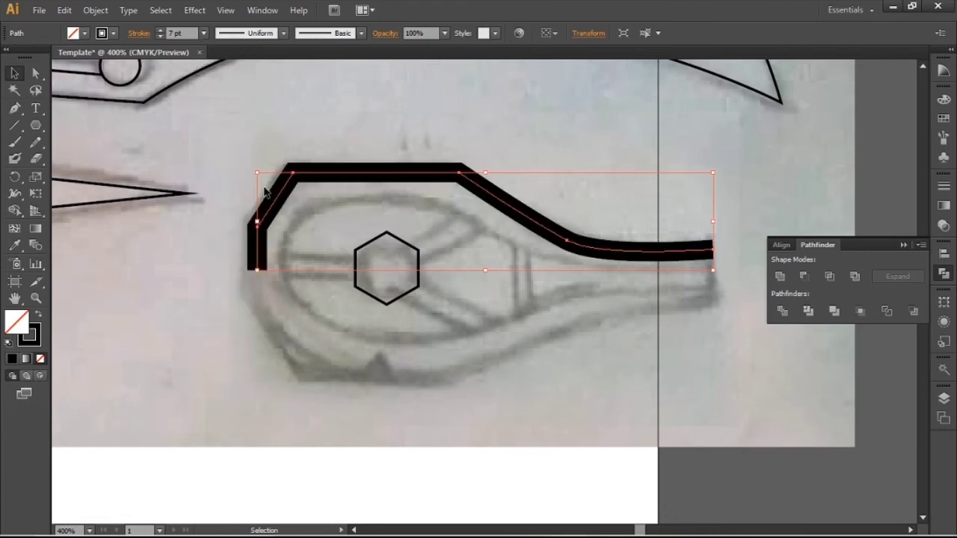
pyautogui.click(204, 35)
pyautogui.click(224, 217)
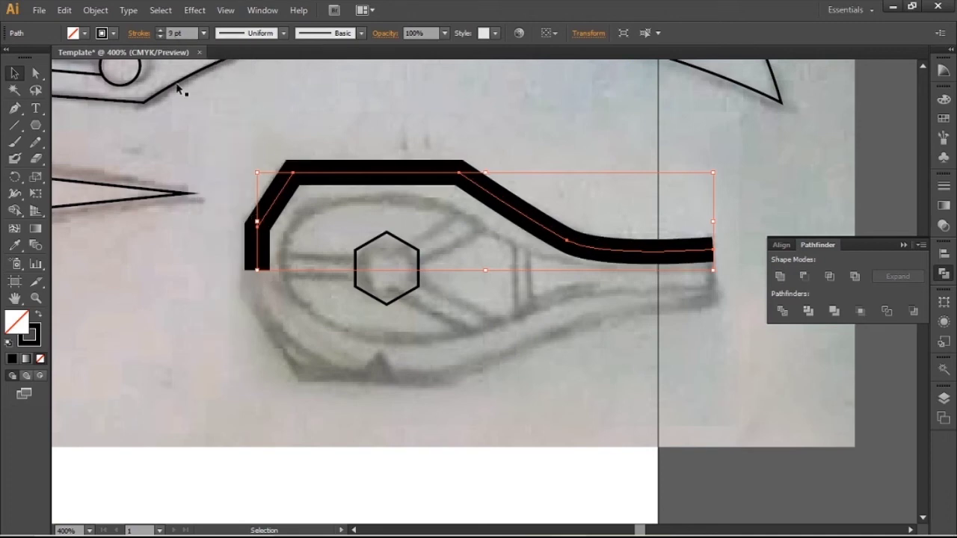
pyautogui.press('Up')
pyautogui.press('Up')
pyautogui.press('Up')
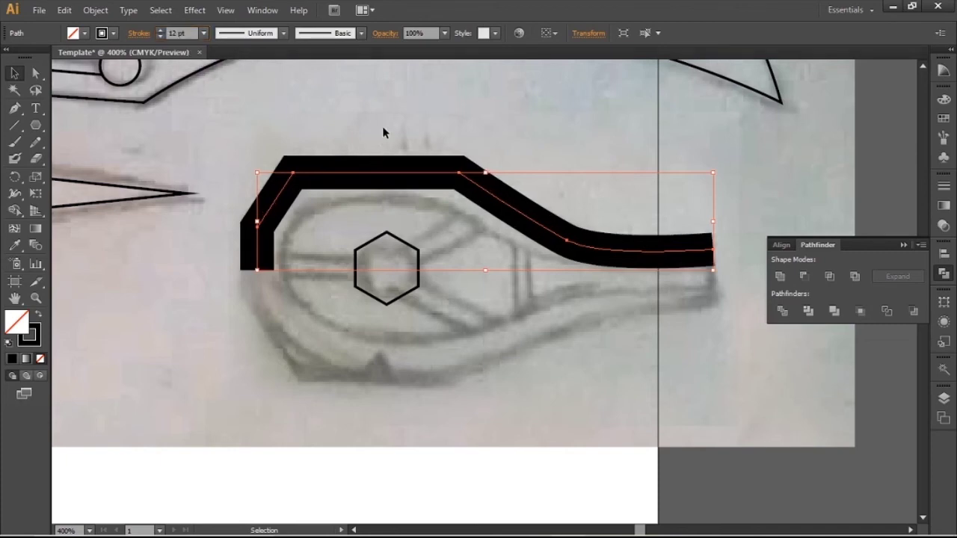
pyautogui.click(382, 134)
# Step: Pen-draw a diagonal arm from the thick outline to the hexagon's centre, then select the outline path
pyautogui.click(16, 110)
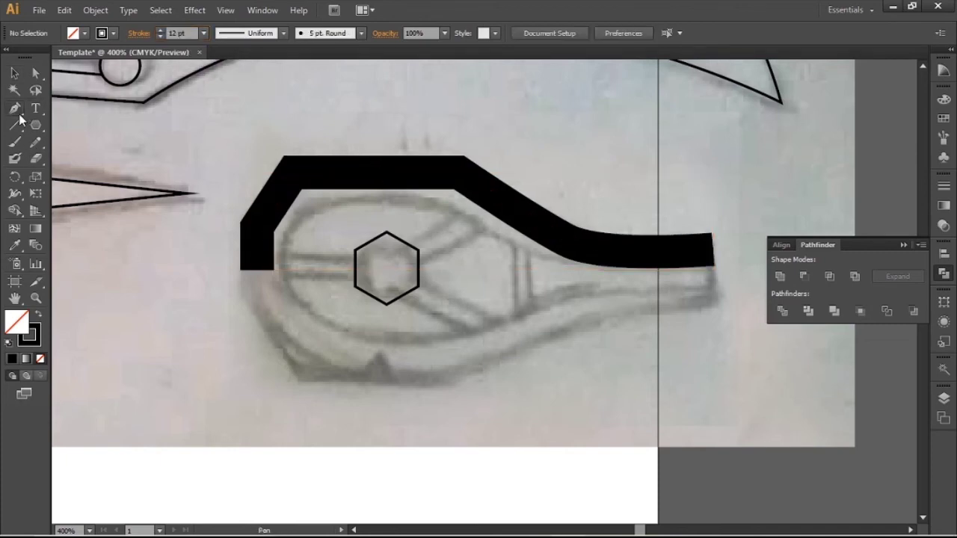
pyautogui.keyDown('alt'); pyautogui.scroll(1, 482, 251); pyautogui.keyUp('alt')
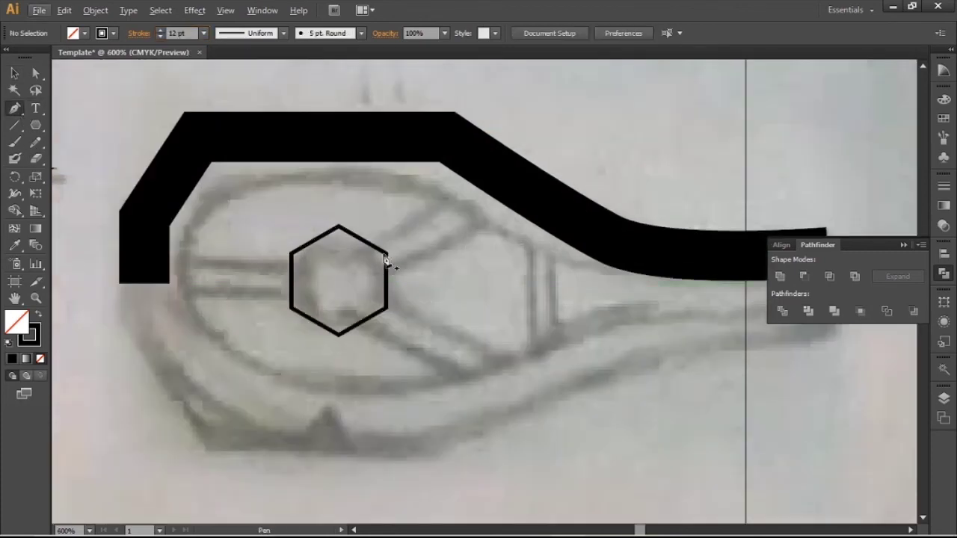
pyautogui.click(490, 166)
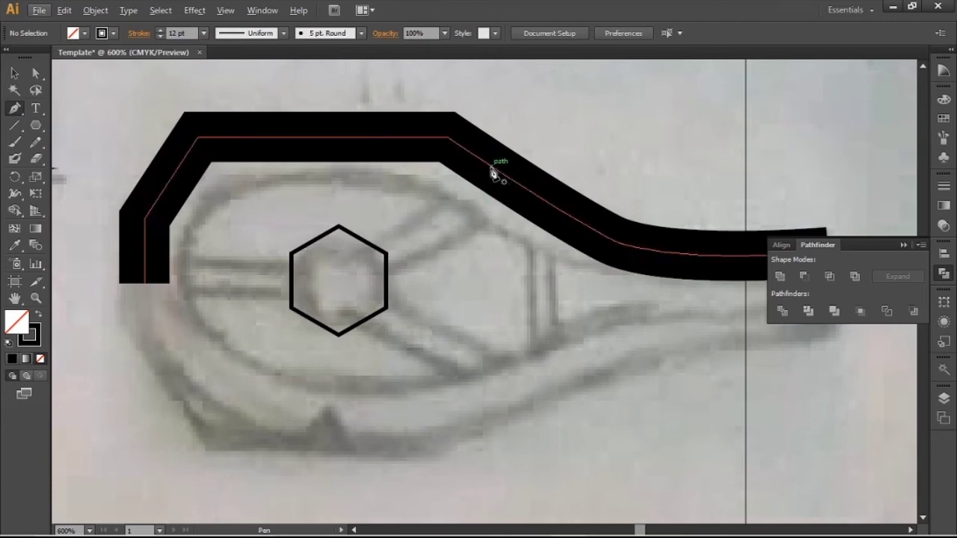
pyautogui.click(354, 269)
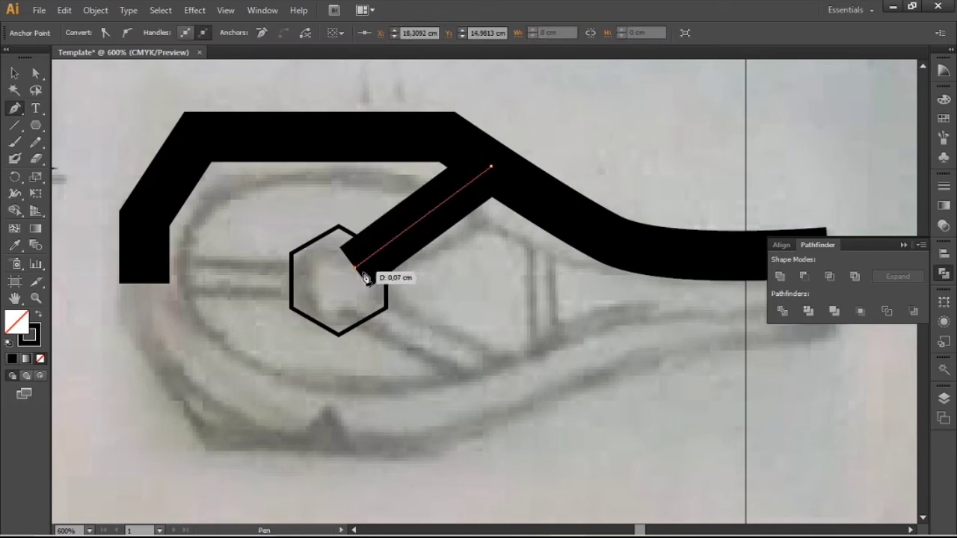
pyautogui.keyDown('alt'); pyautogui.scroll(-1, 412, 251); pyautogui.keyUp('alt')
pyautogui.keyDown('alt'); pyautogui.scroll(1, 316, 312); pyautogui.keyUp('alt')
pyautogui.press('v')
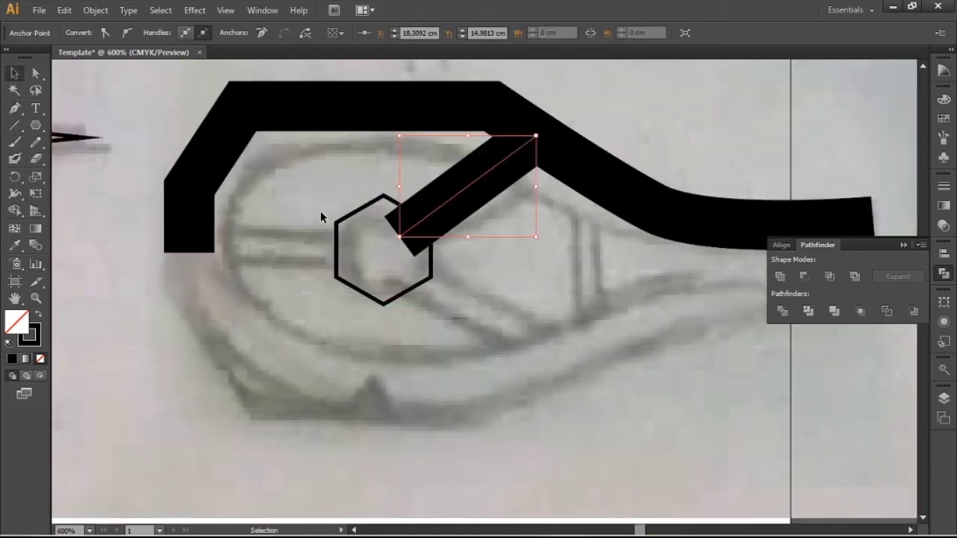
pyautogui.click(321, 217)
pyautogui.click(503, 116)
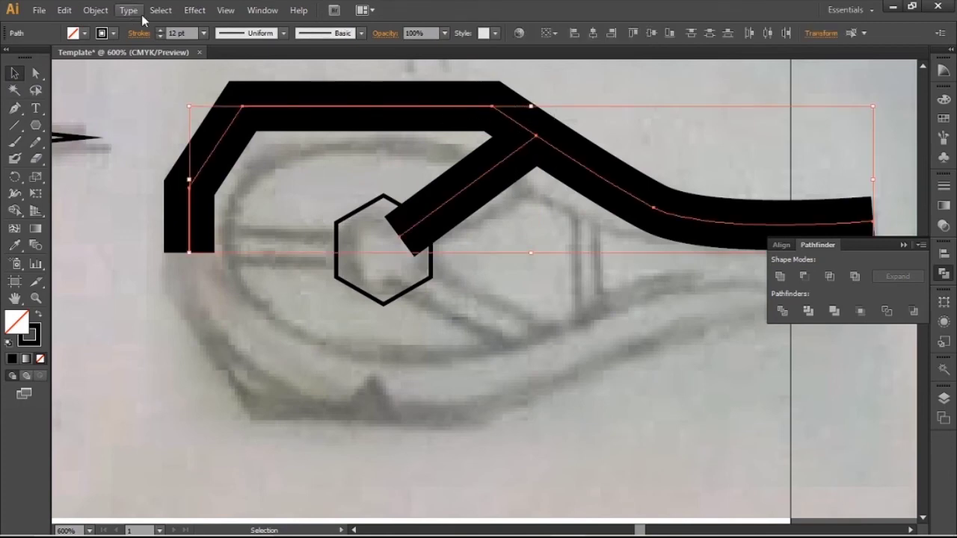
# Step: Expand the thick outline's fill and stroke into a filled group
pyautogui.click(97, 10)
pyautogui.click(112, 156)
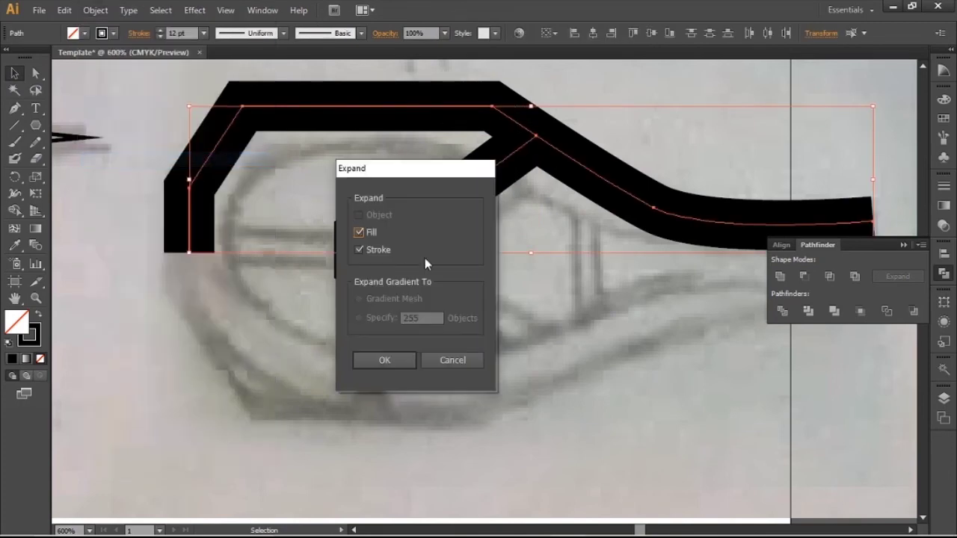
pyautogui.click(385, 359)
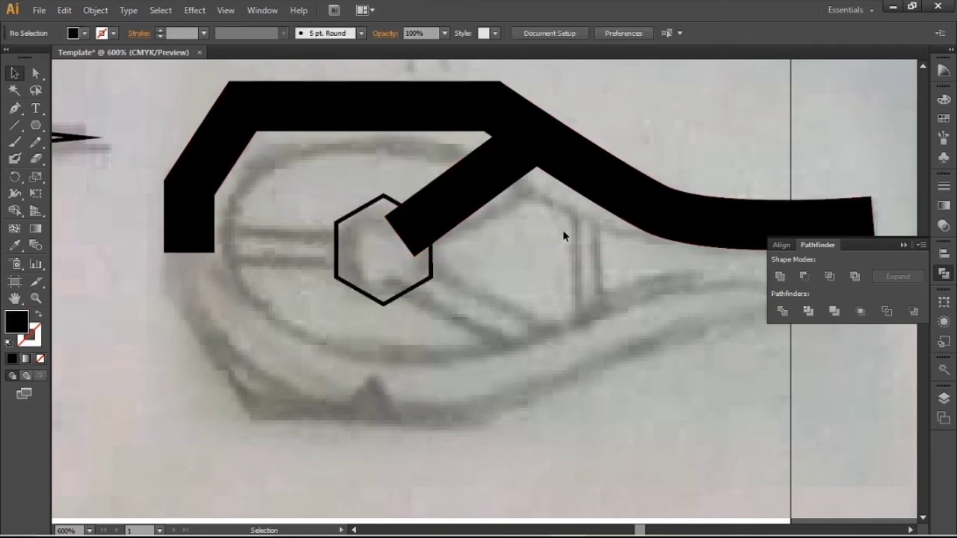
pyautogui.click(518, 139)
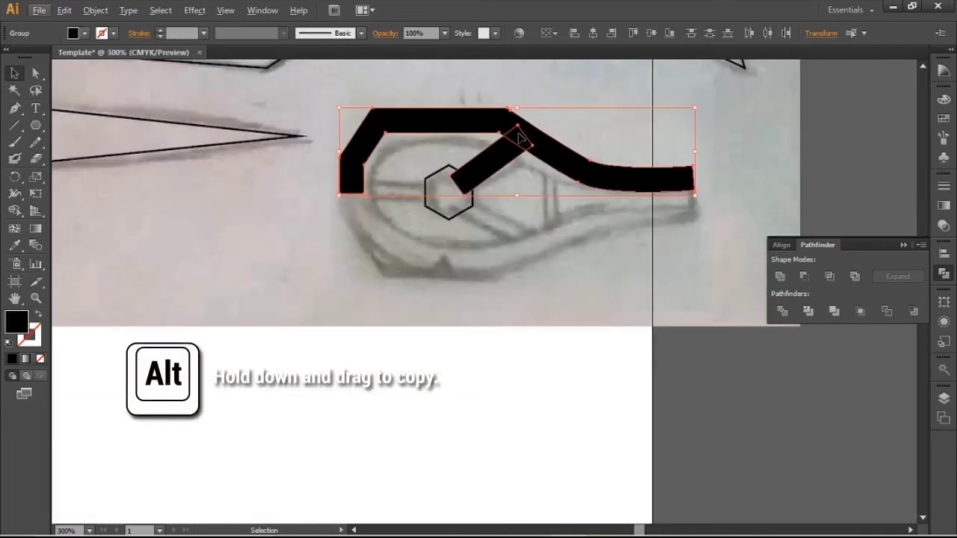
# Step: Alt-drag a copy below, reflect it vertically, rotate it 180° and move it up to meet the upper half
pyautogui.moveTo(516, 135); pyautogui.dragTo(508, 249)
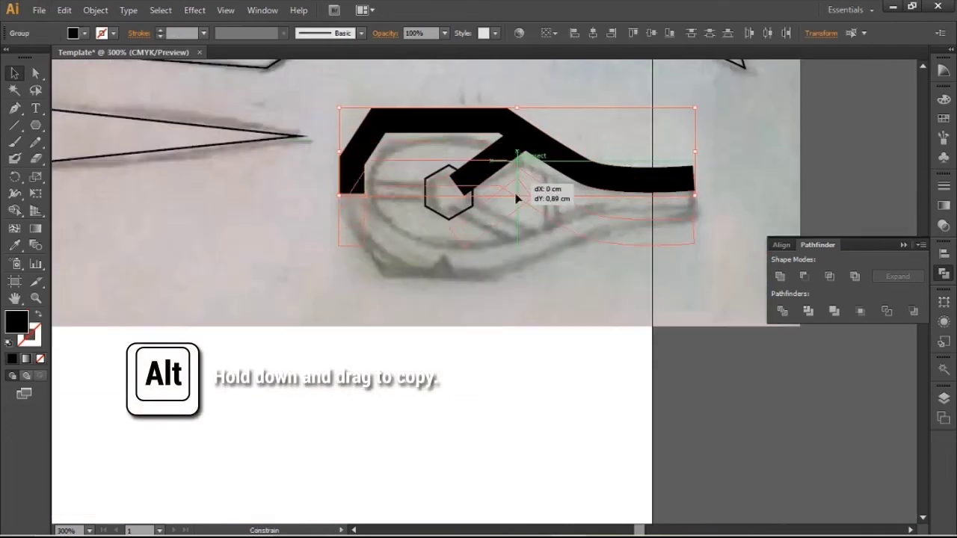
pyautogui.rightClick(514, 243)
pyautogui.moveTo(556, 341)
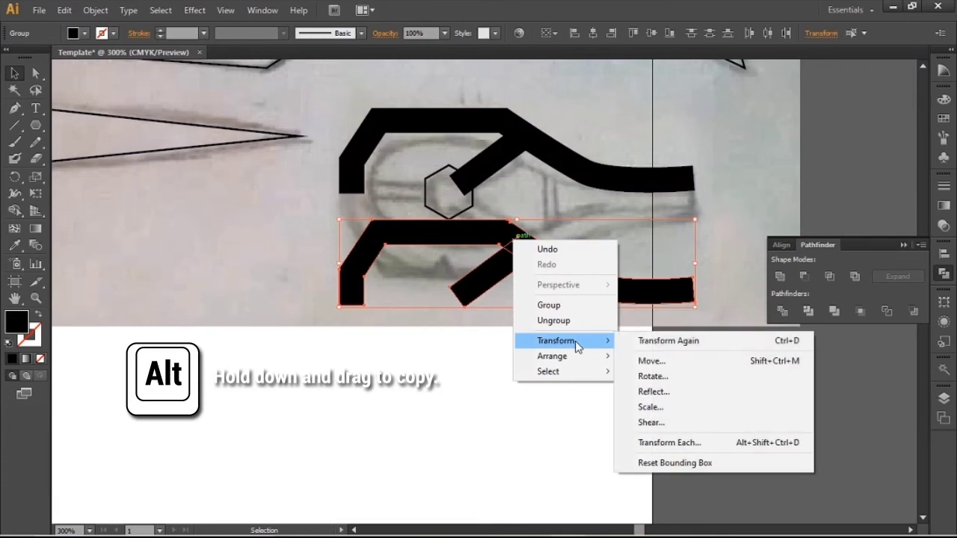
pyautogui.click(658, 393)
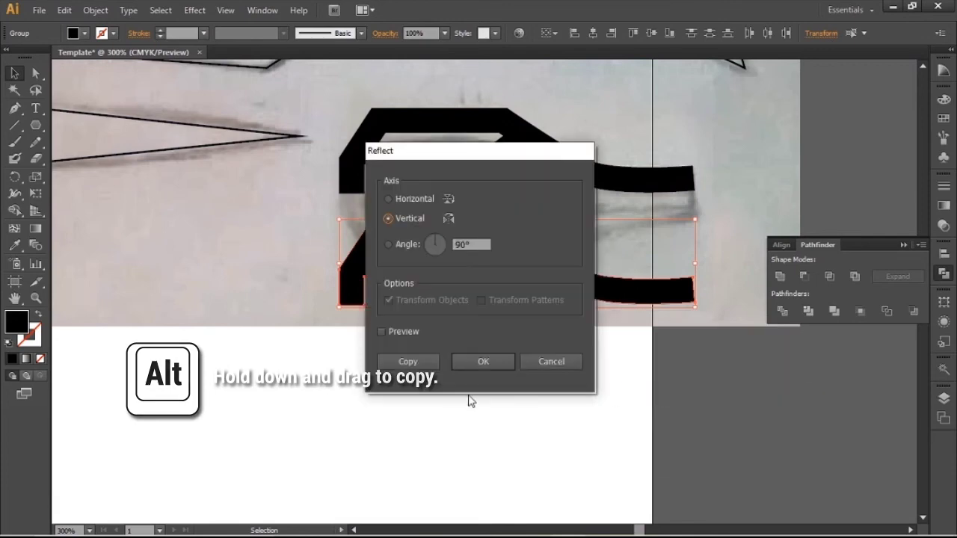
pyautogui.click(484, 362)
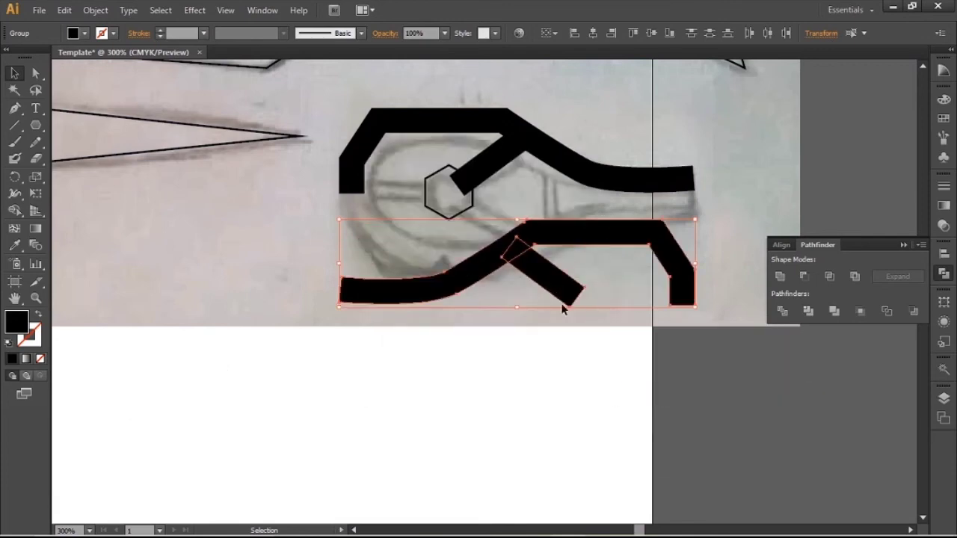
pyautogui.moveTo(700, 214)
pyautogui.mouseDown()
pyautogui.moveTo(336, 358)
pyautogui.moveTo(289, 284)
pyautogui.moveTo(336, 285)
pyautogui.mouseUp()
pyautogui.scroll(1, 330, 192)
pyautogui.moveTo(359, 246)
pyautogui.mouseDown()
pyautogui.moveTo(353, 201)
pyautogui.moveTo(447, 205)
pyautogui.mouseUp()
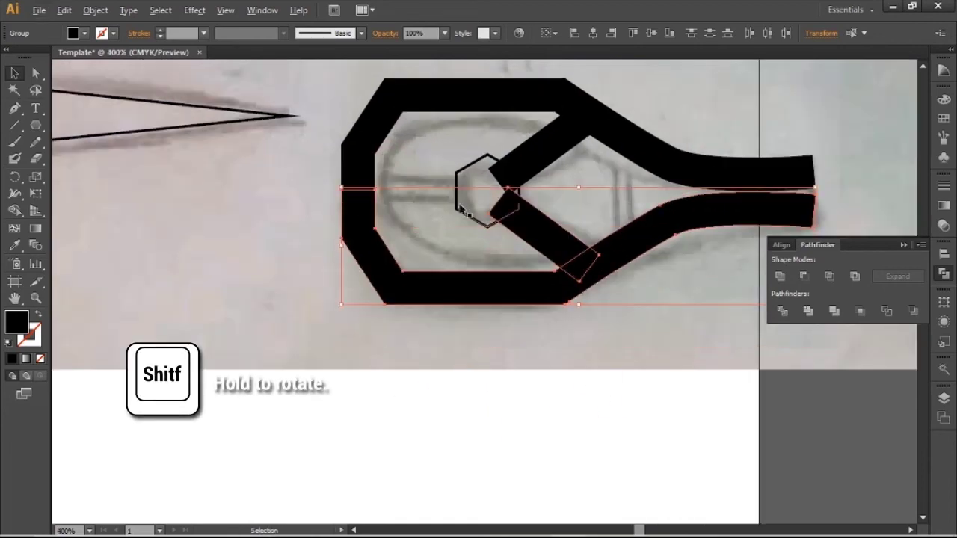
# Step: Unite the rotated bar with the lower half and nudge it into line with the hexagon
pyautogui.scroll(3, 516, 205)
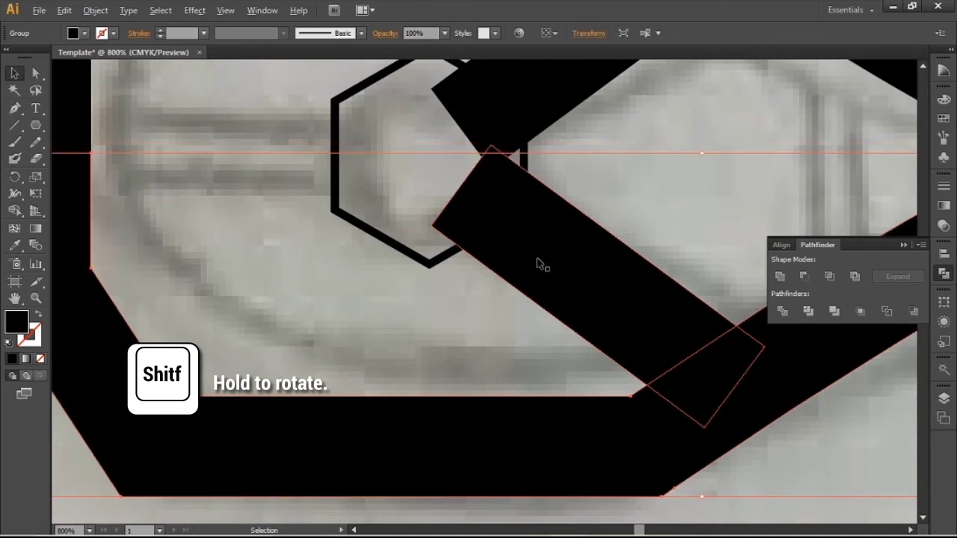
pyautogui.scroll(-1, 538, 265)
pyautogui.click(566, 262)
pyautogui.keyDown('shift'); pyautogui.click(719, 324); pyautogui.keyUp('shift')
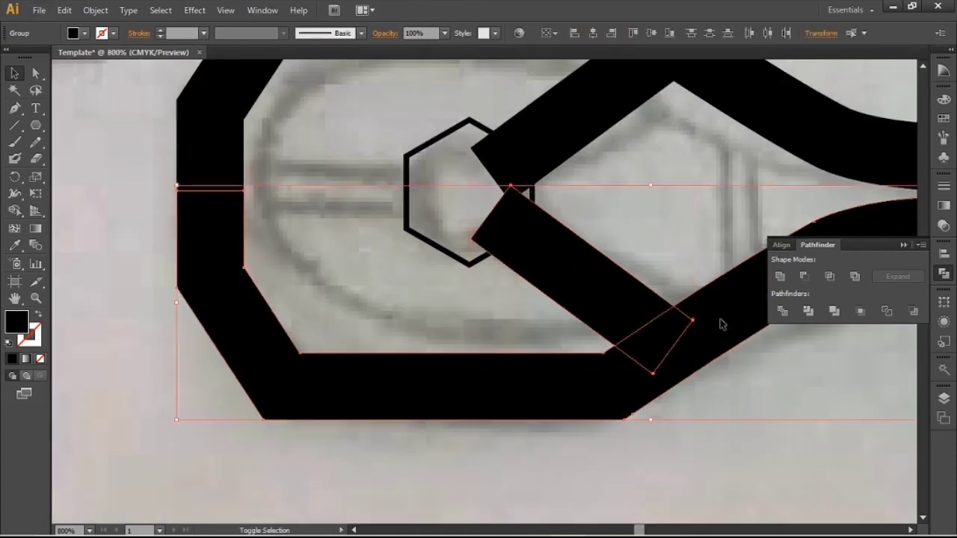
pyautogui.click(781, 281)
pyautogui.click(626, 284)
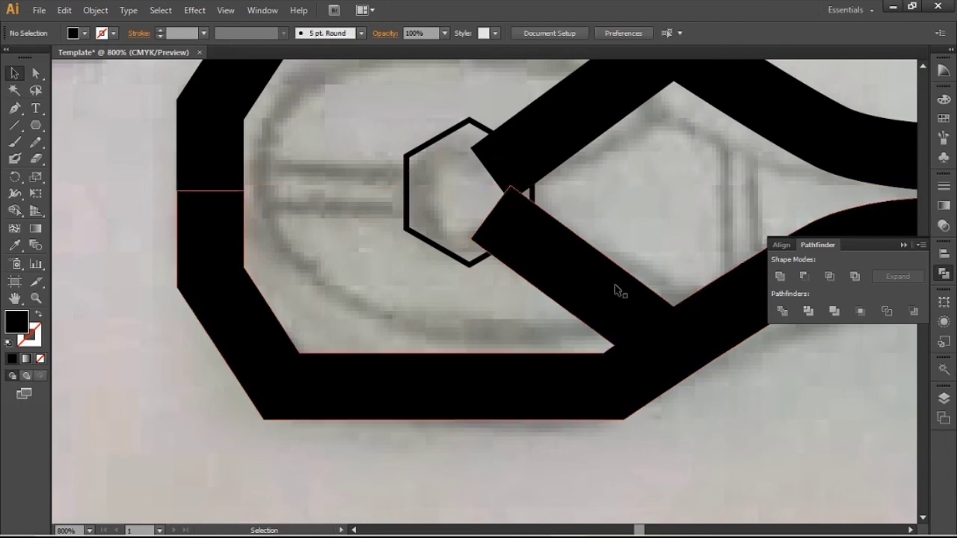
pyautogui.scroll(1, 527, 243)
pyautogui.moveTo(527, 243); pyautogui.dragTo(536, 273)
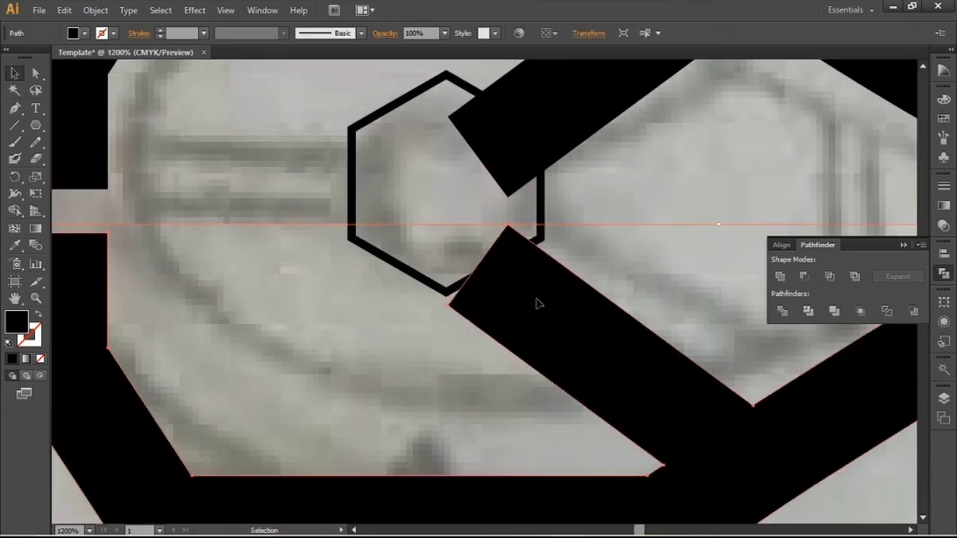
pyautogui.moveTo(535, 273); pyautogui.dragTo(538, 261)
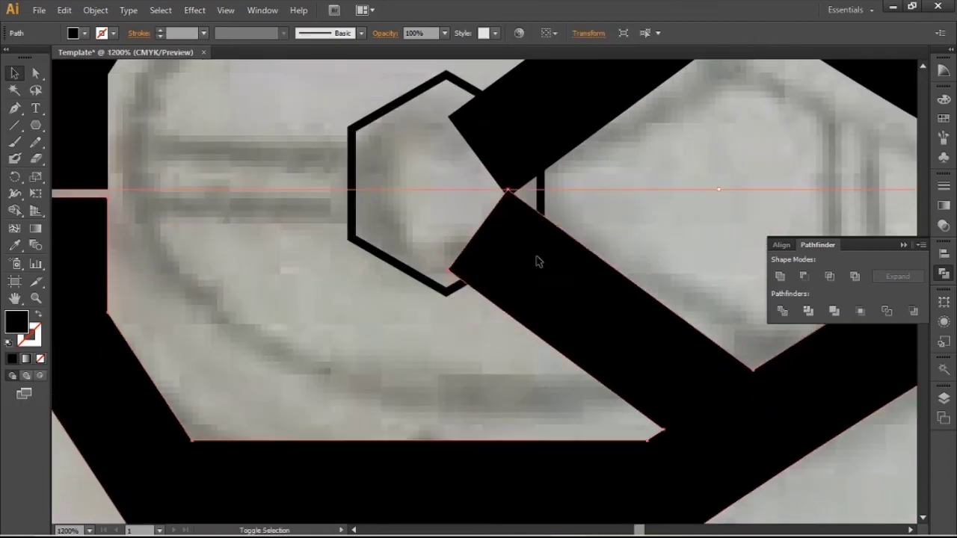
pyautogui.click(594, 196)
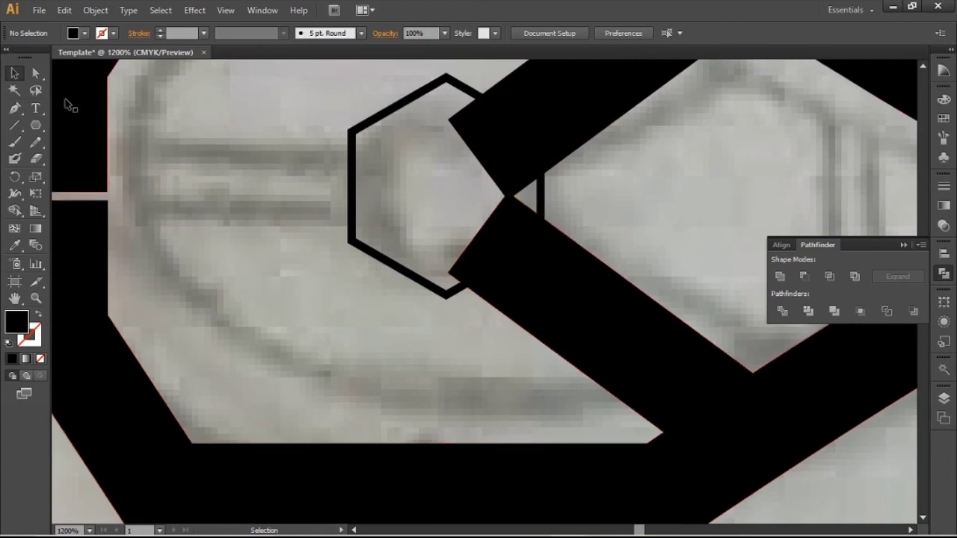
# Step: Draw a small thin rectangle and move it down to the hexagon's bottom tip
pyautogui.moveTo(35, 125); pyautogui.dragTo(105, 126)
pyautogui.scroll(1, 513, 188)
pyautogui.scroll(1, 478, 124)
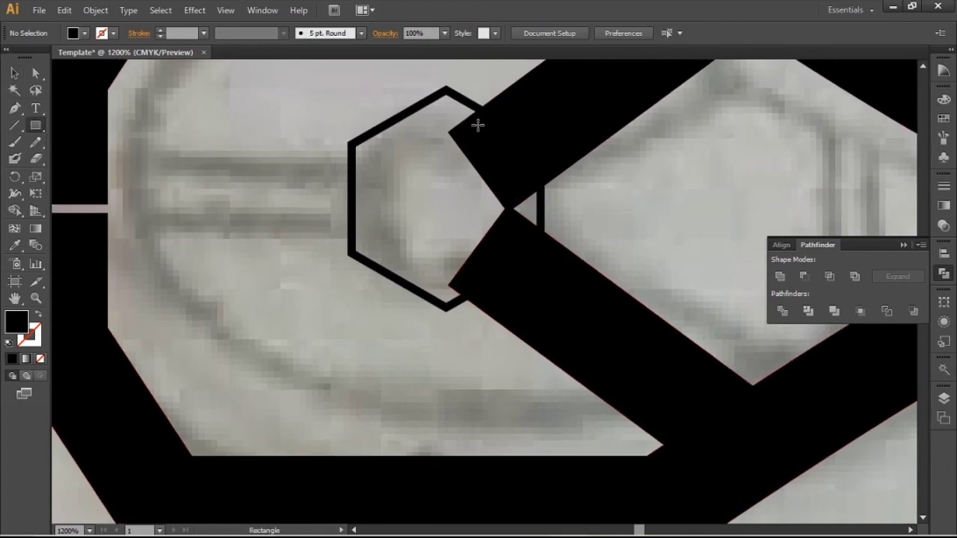
pyautogui.moveTo(479, 110); pyautogui.dragTo(362, 90)
pyautogui.click(14, 73)
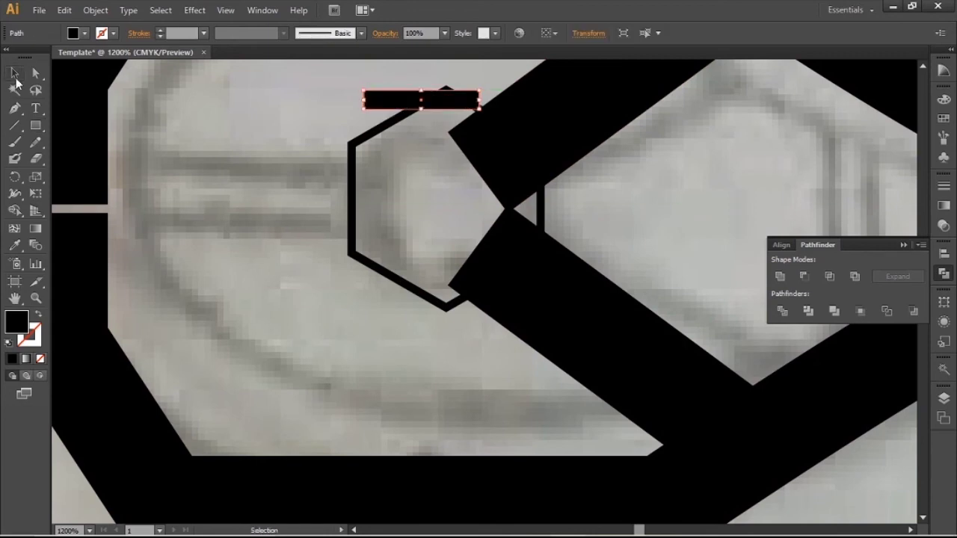
pyautogui.click(274, 160)
pyautogui.moveTo(445, 104)
pyautogui.mouseDown()
pyautogui.moveTo(447, 207)
pyautogui.moveTo(434, 303)
pyautogui.moveTo(437, 264)
pyautogui.mouseUp()
pyautogui.keyDown('alt'); pyautogui.scroll(3, 449, 303); pyautogui.keyUp('alt')
pyautogui.moveTo(505, 216); pyautogui.dragTo(507, 218)
pyautogui.scroll(-3, 448, 224)
pyautogui.click(451, 253)
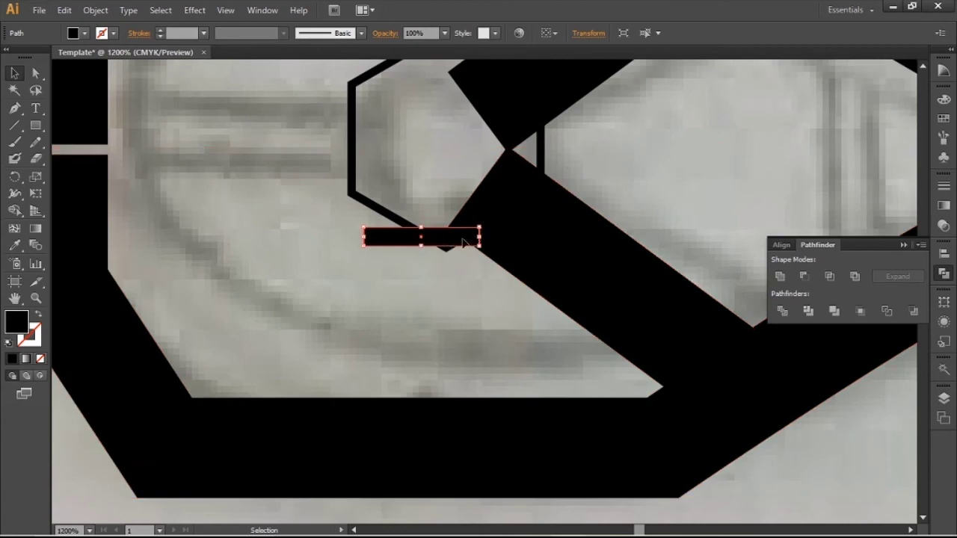
pyautogui.click(356, 333)
pyautogui.scroll(-2, 413, 308)
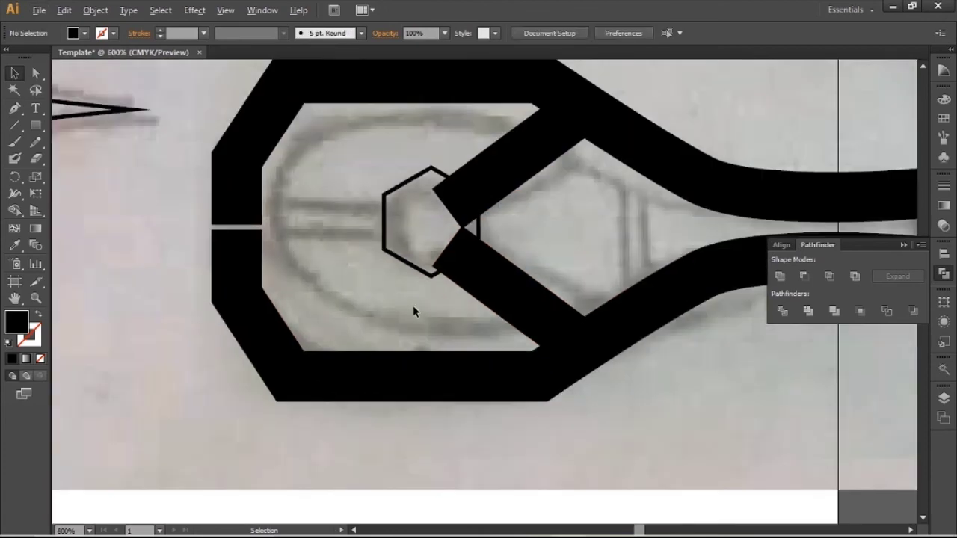
# Step: Undo the last change, then draw a horizontal 10 pt black line from the hexagon centre to the left band
pyautogui.scroll(2, 486, 261)
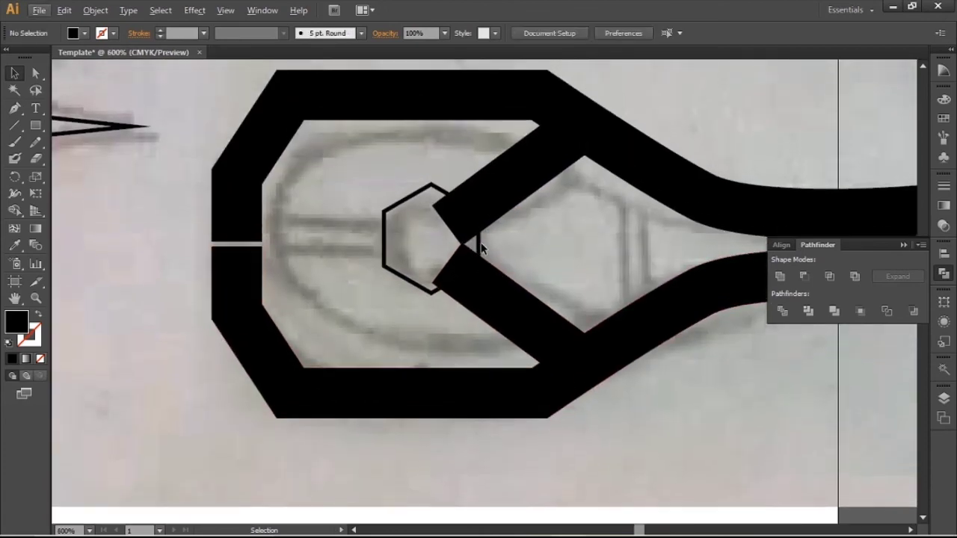
pyautogui.hotkey('ctrl', 'z')
pyautogui.click(14, 110)
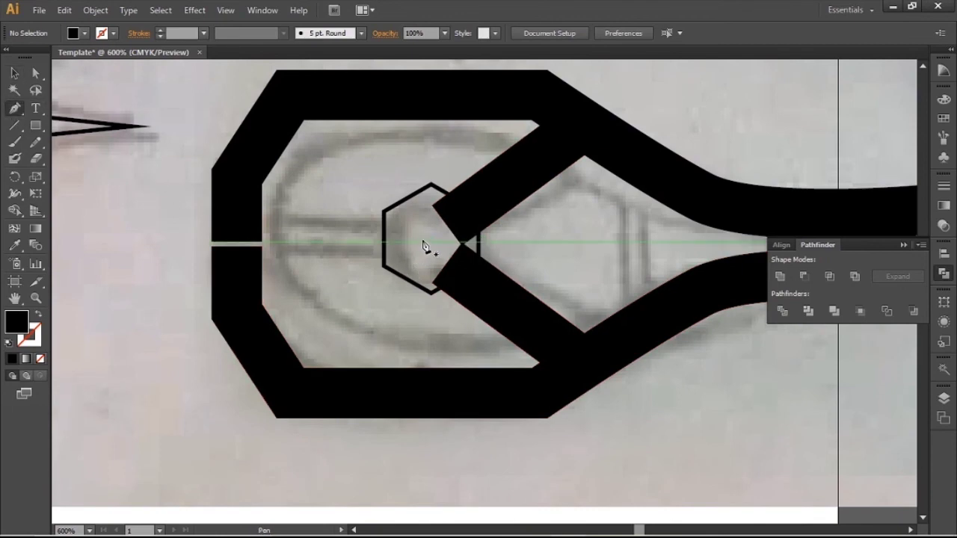
pyautogui.click(423, 241)
pyautogui.click(241, 242)
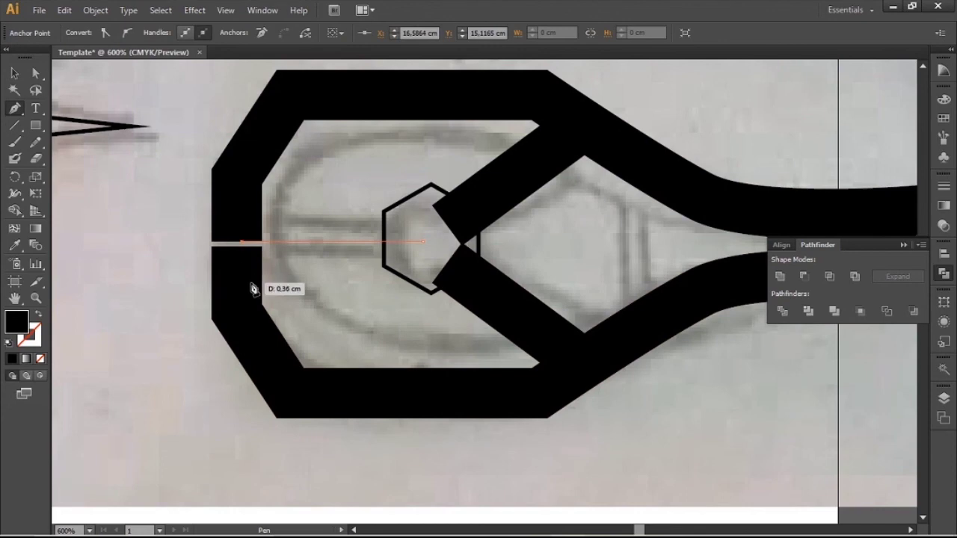
pyautogui.click(13, 72)
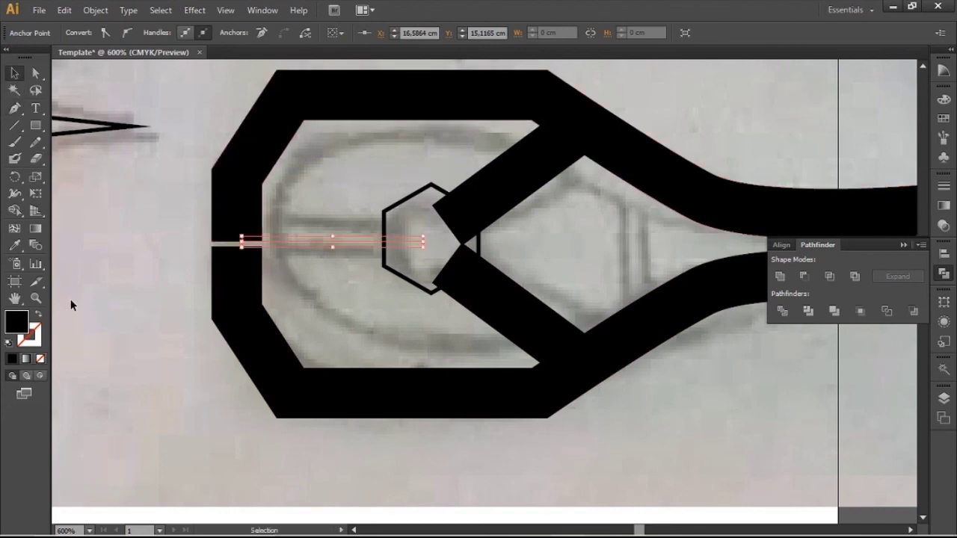
pyautogui.click(39, 316)
pyautogui.click(179, 159)
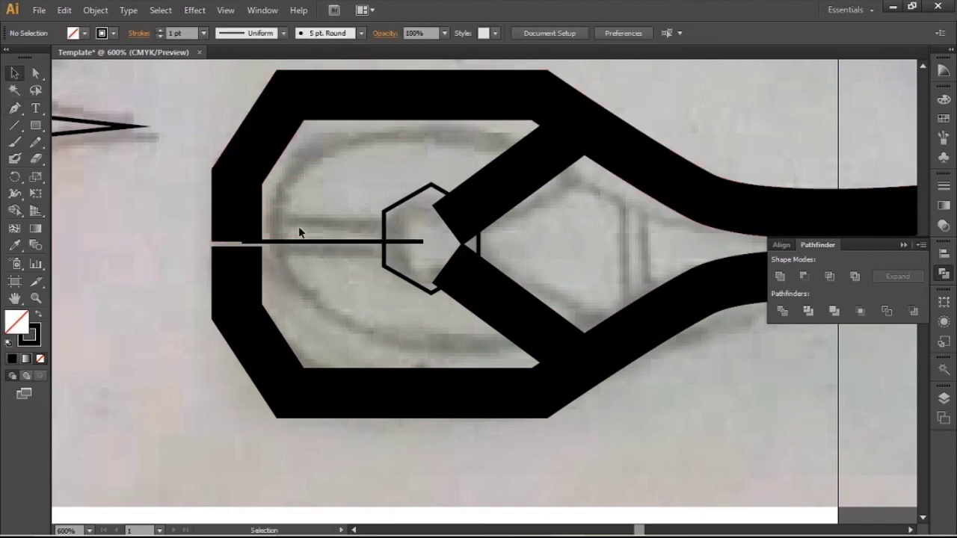
pyautogui.click(303, 243)
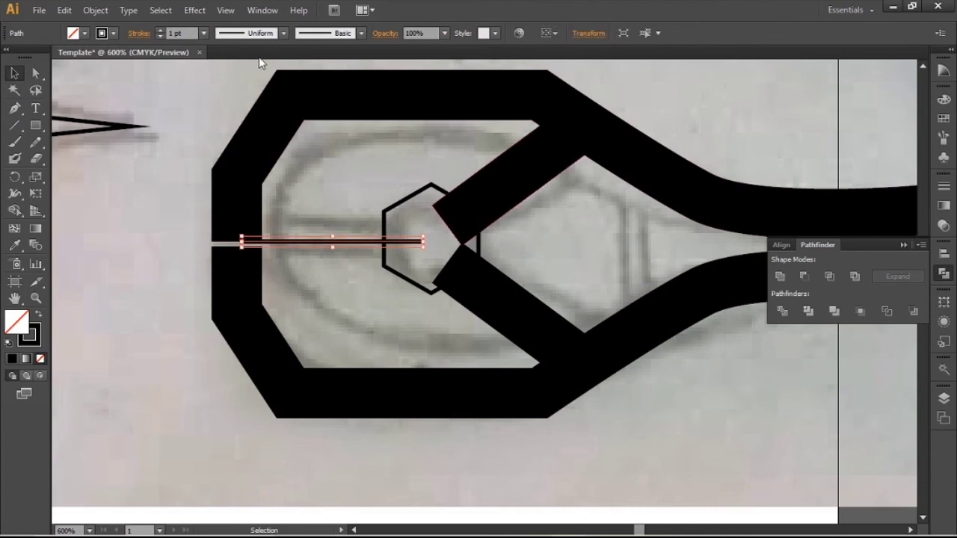
pyautogui.click(203, 33)
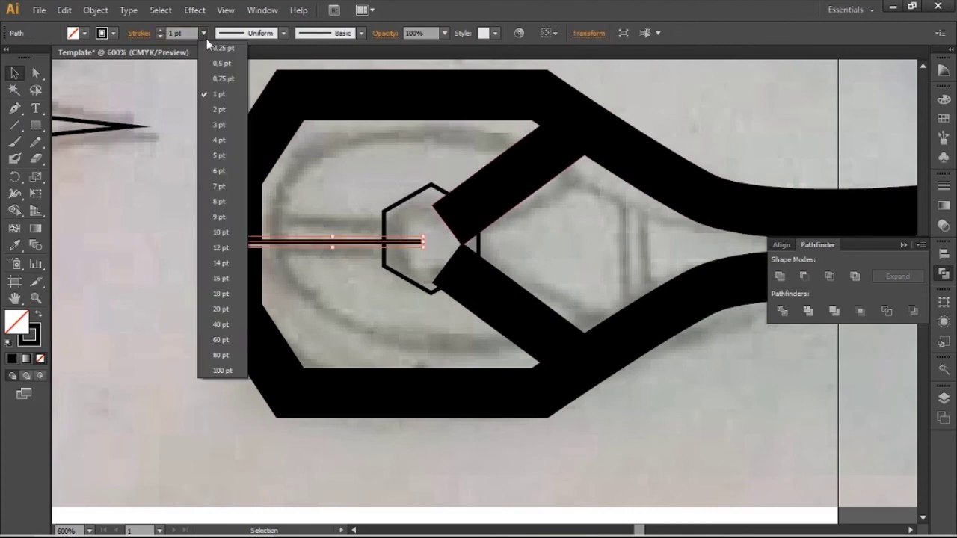
pyautogui.click(222, 243)
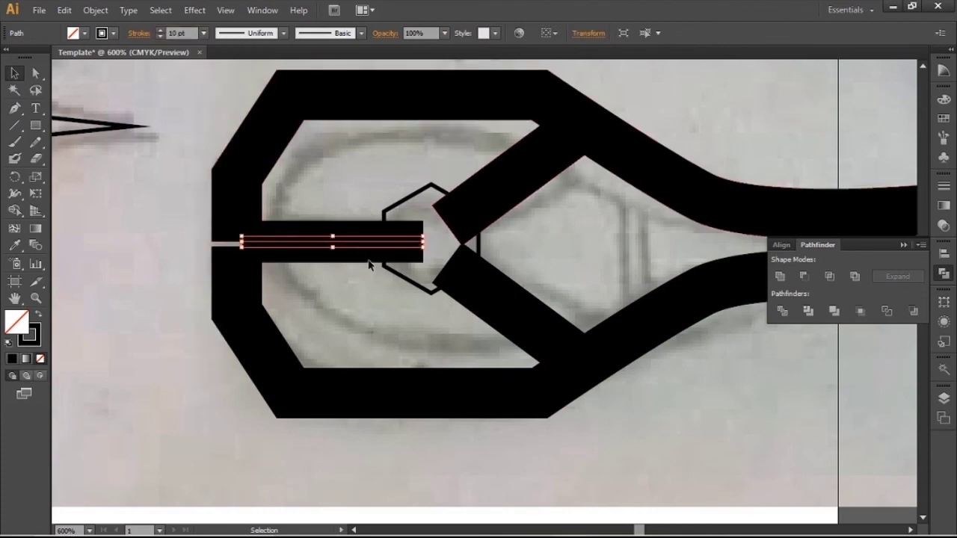
pyautogui.click(344, 213)
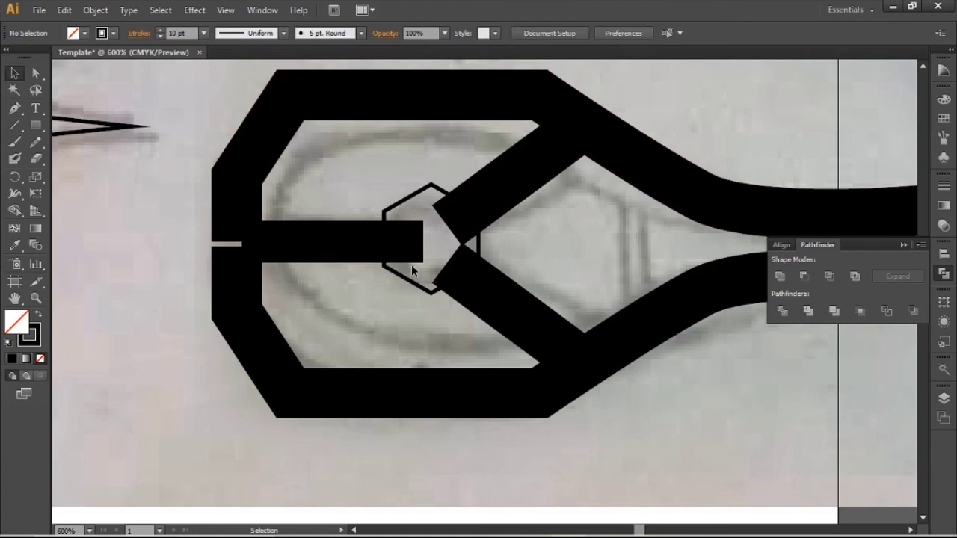
# Step: Nudge the hexagon slightly downward over the sketched hexagon and deselect
pyautogui.moveTo(411, 281); pyautogui.dragTo(410, 286)
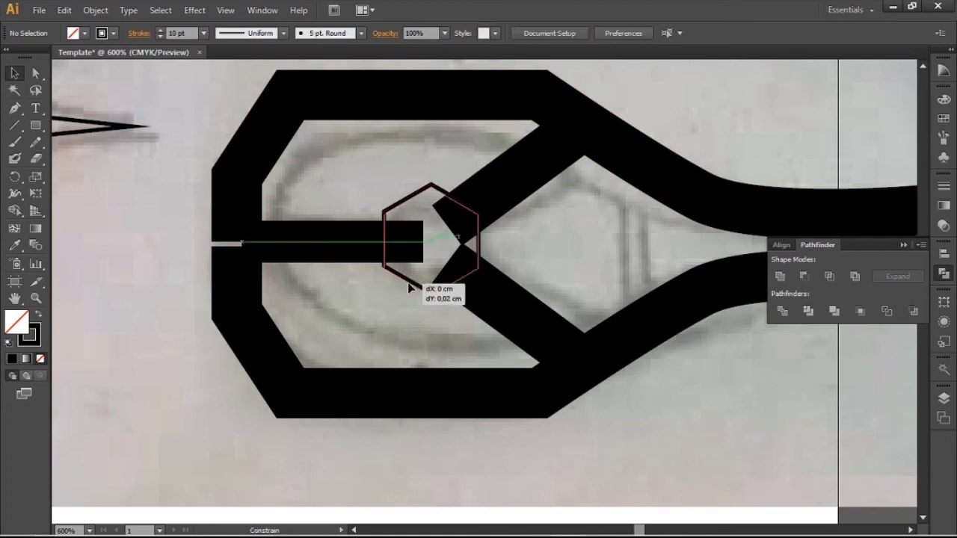
pyautogui.click(514, 247)
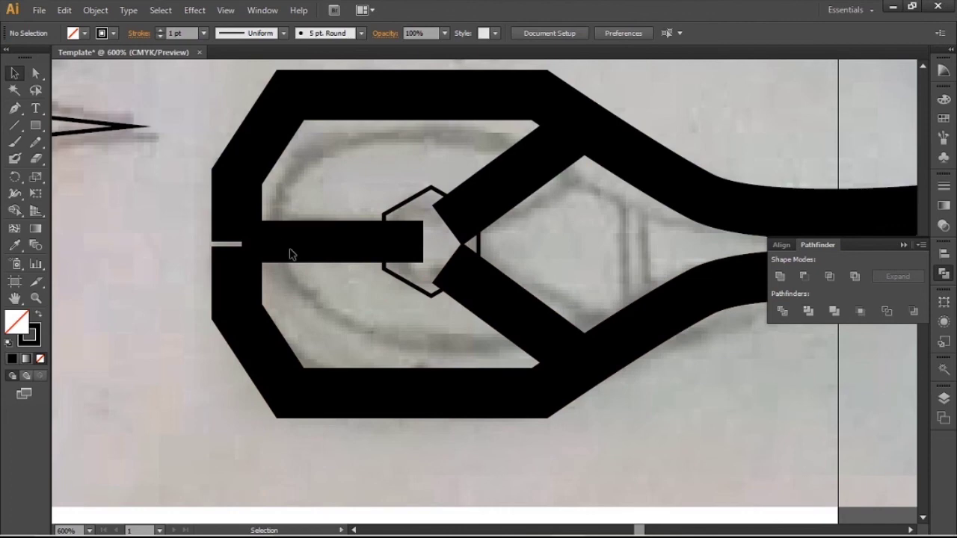
pyautogui.scroll(-2, 310, 241)
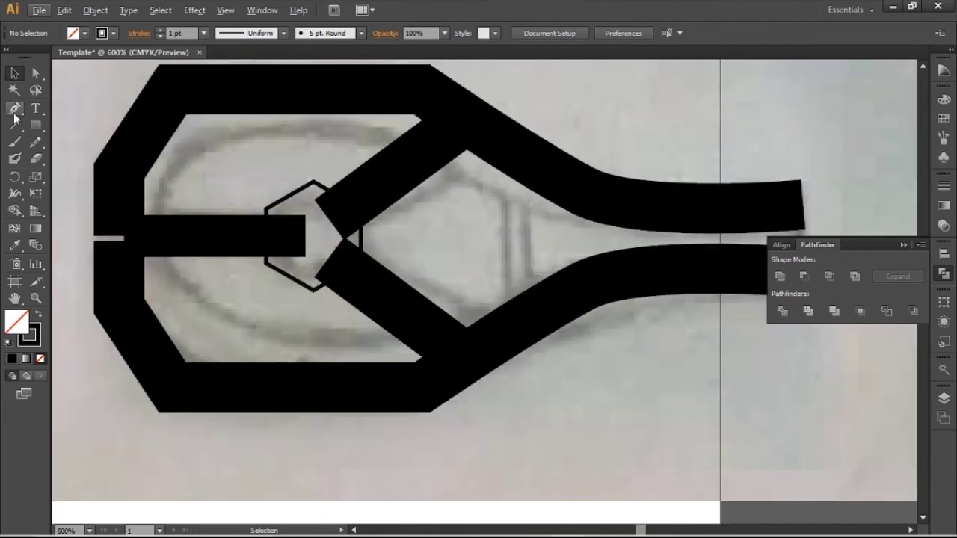
# Step: Draw a vertical line across the emblem neck and give it the thick black bar stroke
pyautogui.press('p')
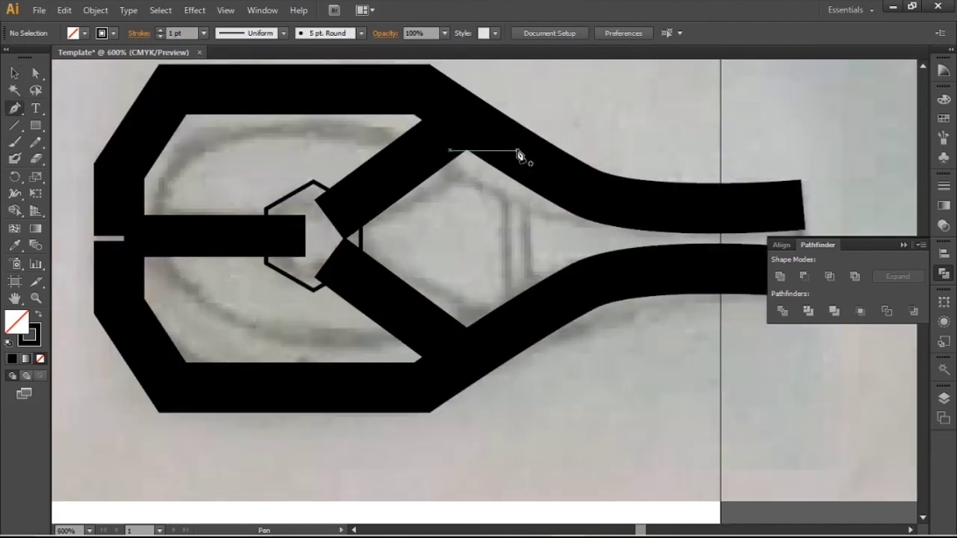
pyautogui.click(517, 151)
pyautogui.click(517, 326)
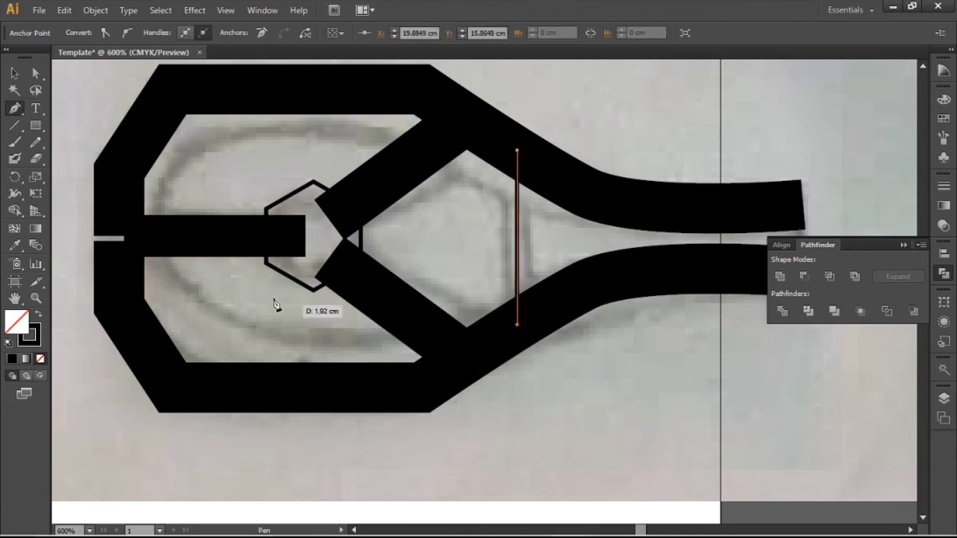
pyautogui.press('v')
pyautogui.click(15, 247)
pyautogui.click(197, 229)
pyautogui.click(15, 74)
# Step: Lower both anchors at the end of the horizontal bar to close the left band's gap
pyautogui.press('a')
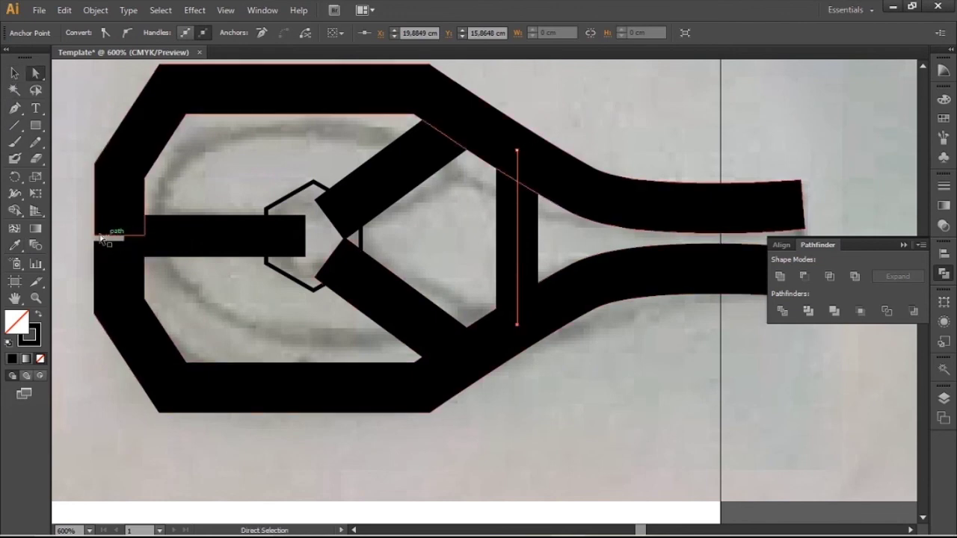
pyautogui.scroll(1, 113, 239)
pyautogui.moveTo(100, 241); pyautogui.dragTo(99, 301)
pyautogui.moveTo(163, 240); pyautogui.dragTo(159, 287)
pyautogui.scroll(-1, 295, 215)
pyautogui.click(15, 73)
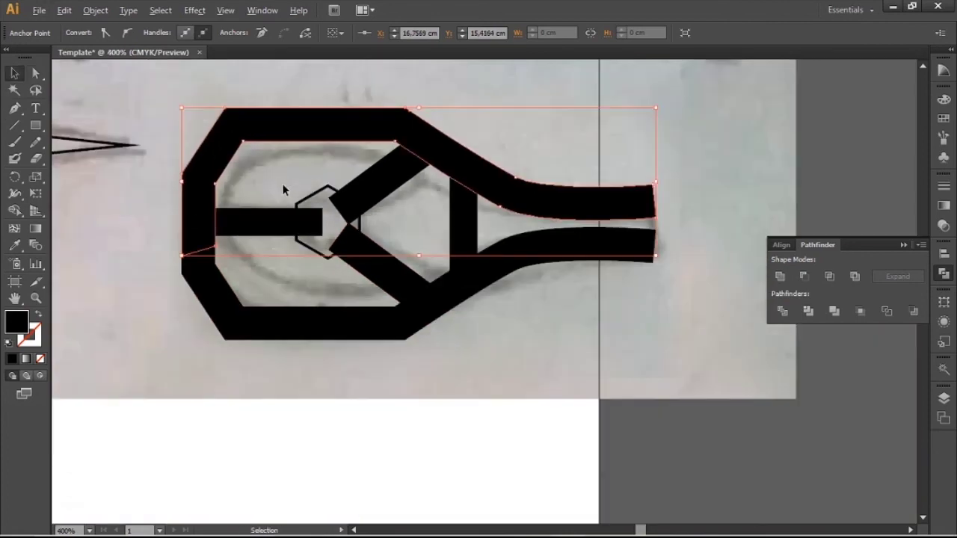
# Step: Select the emblem pieces, expand their strokes into shapes, and fill them black
pyautogui.moveTo(552, 314)
pyautogui.mouseDown()
pyautogui.moveTo(204, 137)
pyautogui.moveTo(531, 349)
pyautogui.mouseUp()
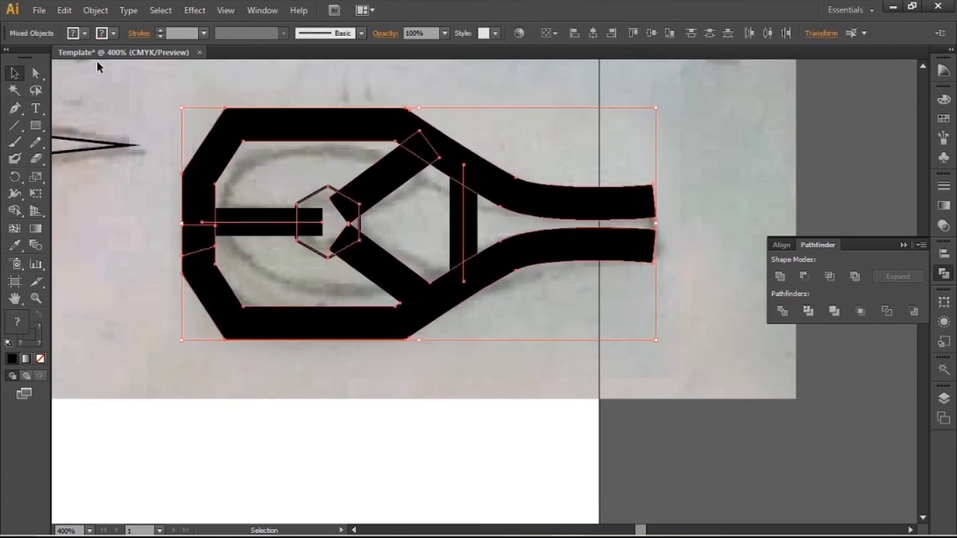
pyautogui.click(95, 9)
pyautogui.click(139, 158)
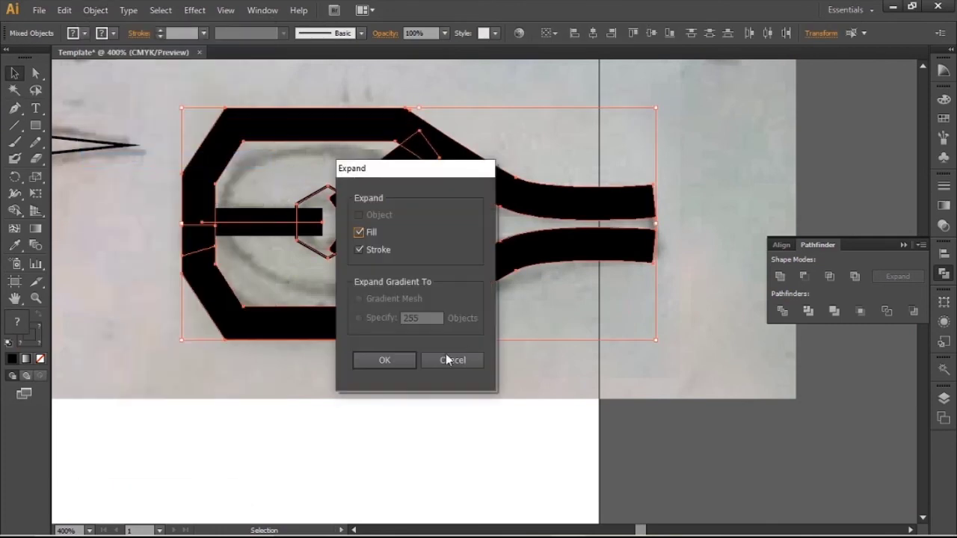
pyautogui.click(399, 359)
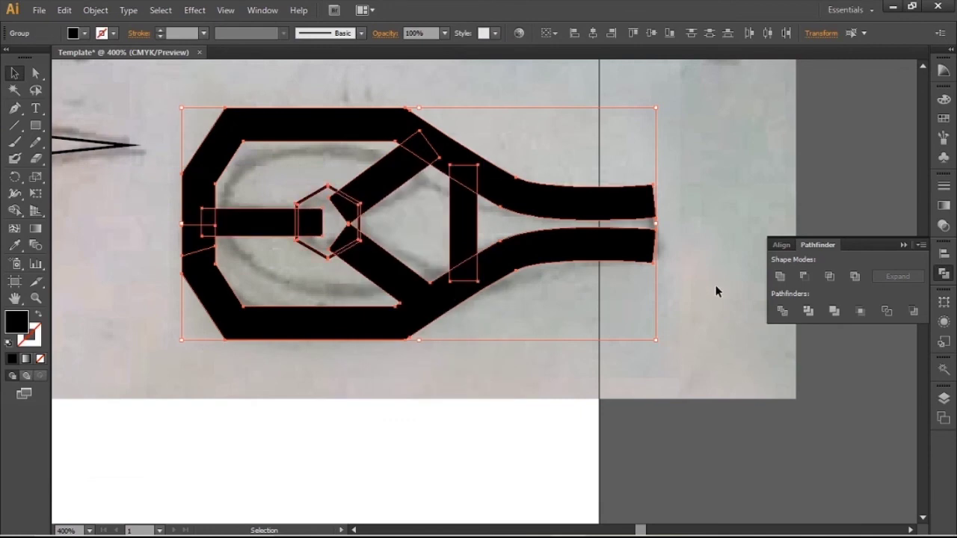
pyautogui.click(782, 311)
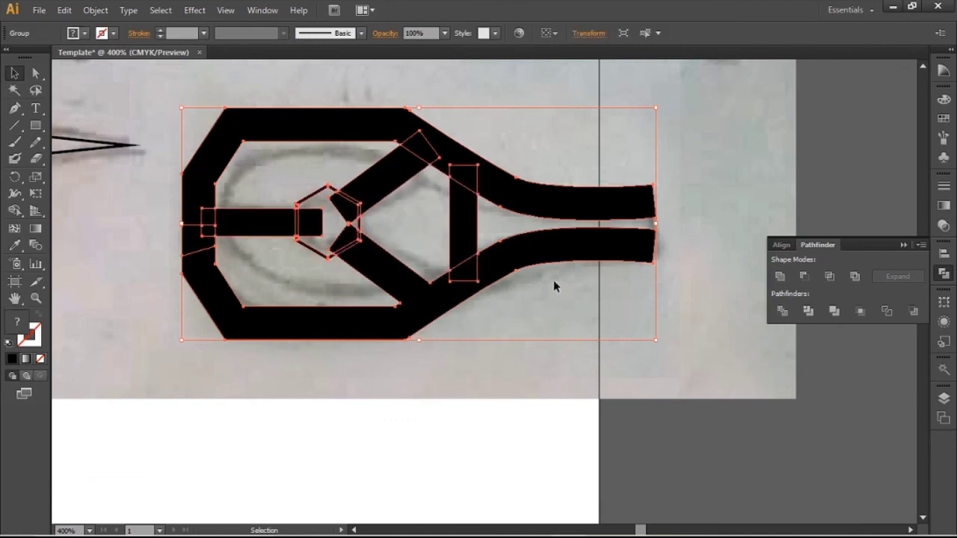
pyautogui.click(15, 245)
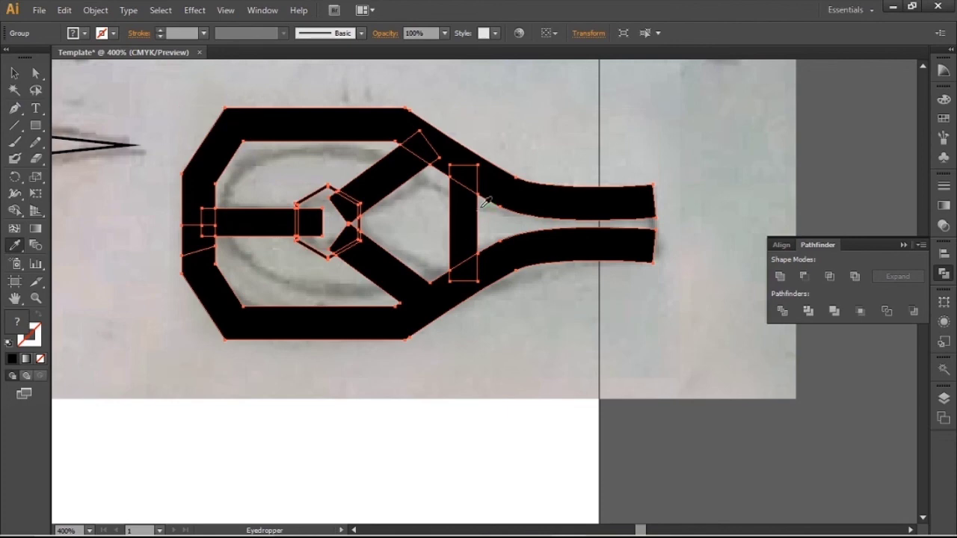
pyautogui.click(501, 186)
# Step: Select the four inner paths inside the emblem group and remove them
pyautogui.click(37, 75)
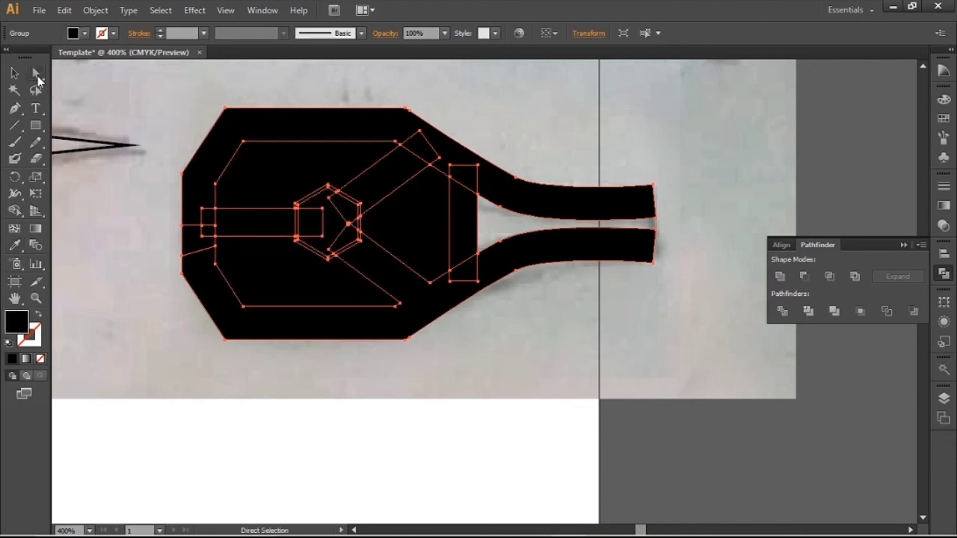
pyautogui.click(293, 167)
pyautogui.keyDown('shift'); pyautogui.click(397, 226); pyautogui.keyUp('shift')
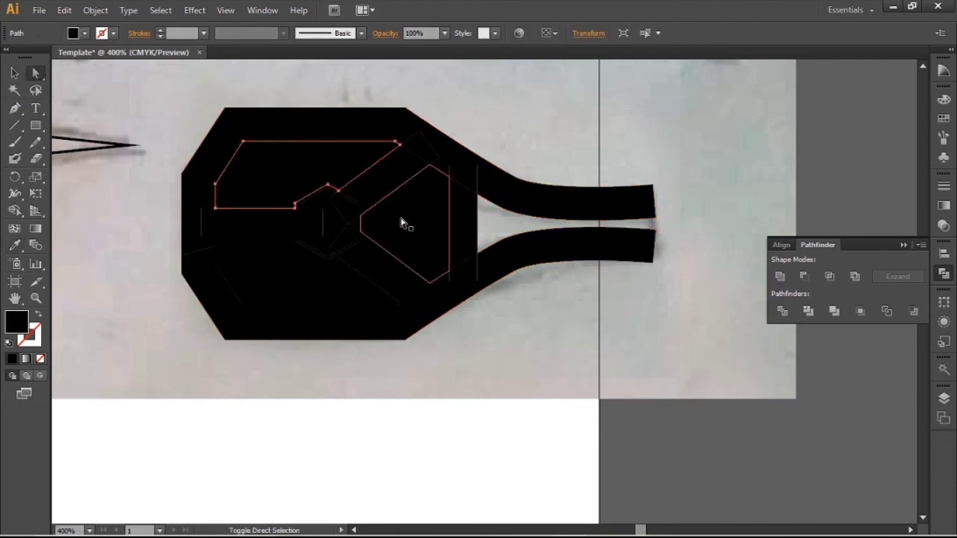
pyautogui.keyDown('shift'); pyautogui.click(378, 278); pyautogui.keyUp('shift')
pyautogui.keyDown('shift'); pyautogui.click(299, 286); pyautogui.keyUp('shift')
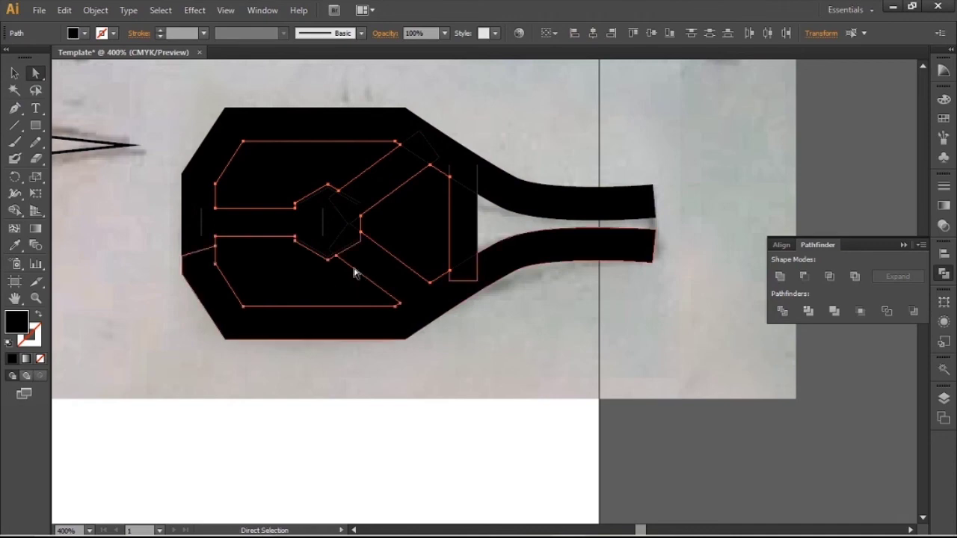
pyautogui.hotkey('ctrl', '8')
pyautogui.hotkey('ctrl', 'shift', 'a')
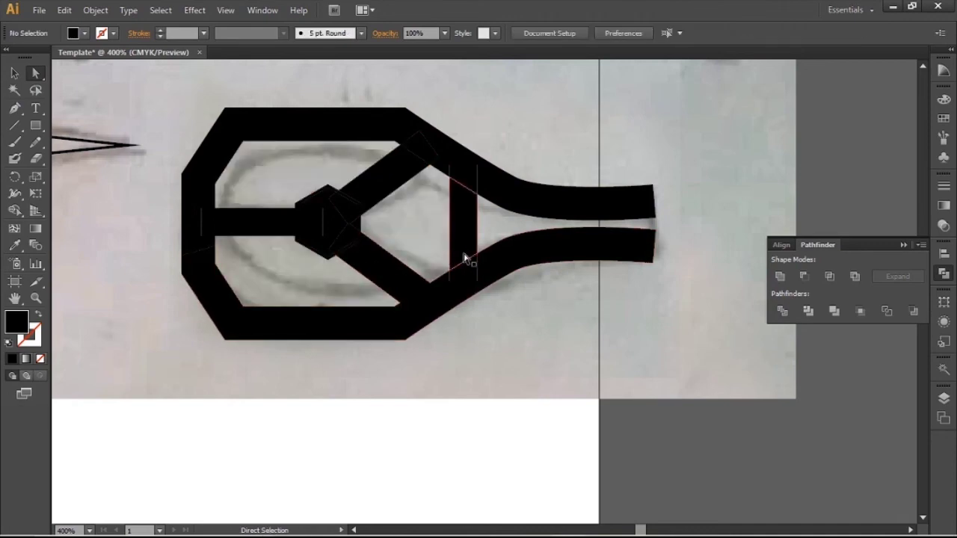
# Step: Unite the emblem group with Pathfinder and swap fill and stroke to show an outline
pyautogui.click(14, 73)
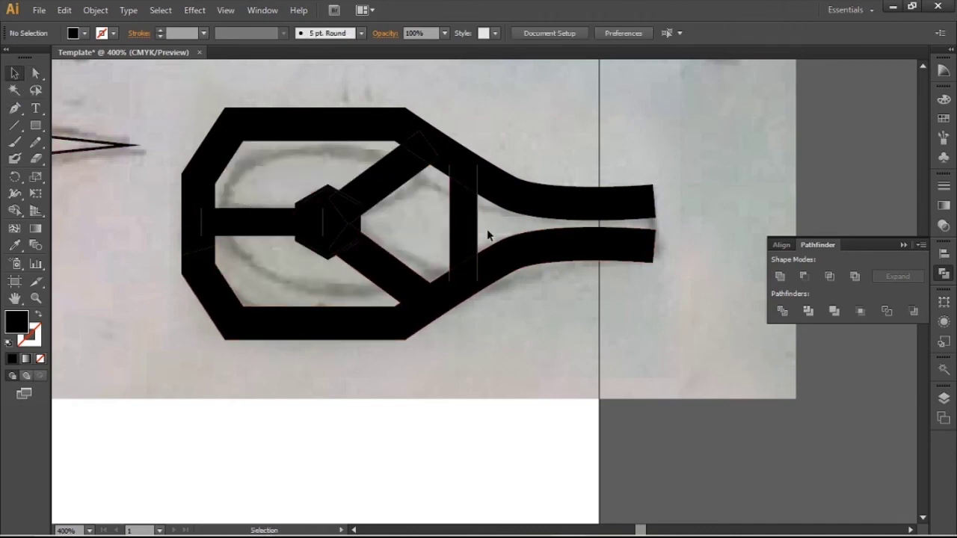
pyautogui.click(473, 180)
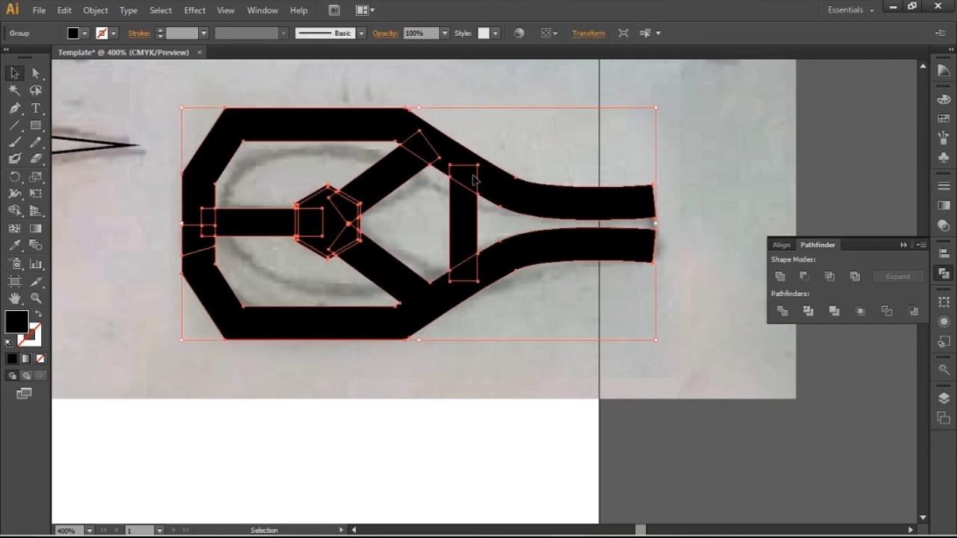
pyautogui.click(778, 277)
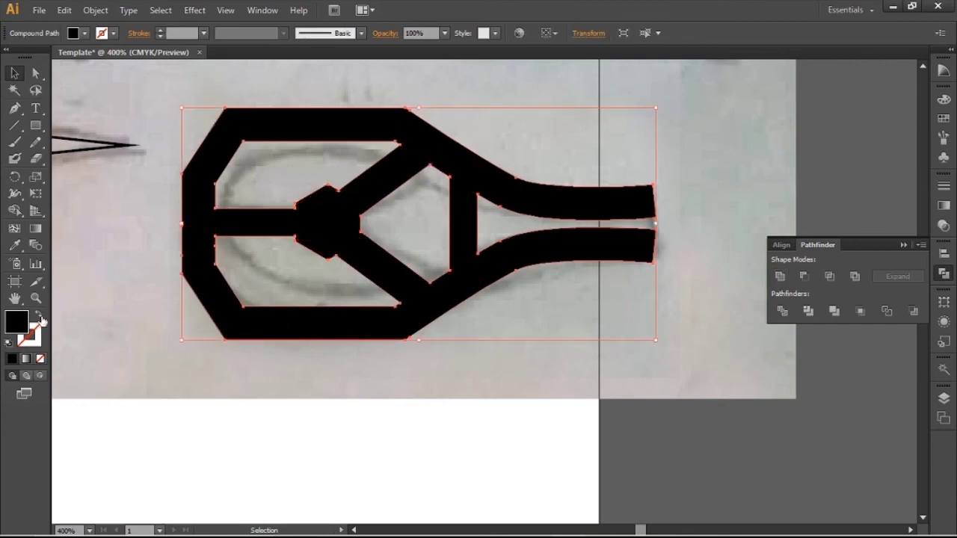
pyautogui.click(39, 315)
pyautogui.click(401, 233)
pyautogui.keyDown('alt'); pyautogui.scroll(-3, 690, 217); pyautogui.keyUp('alt')
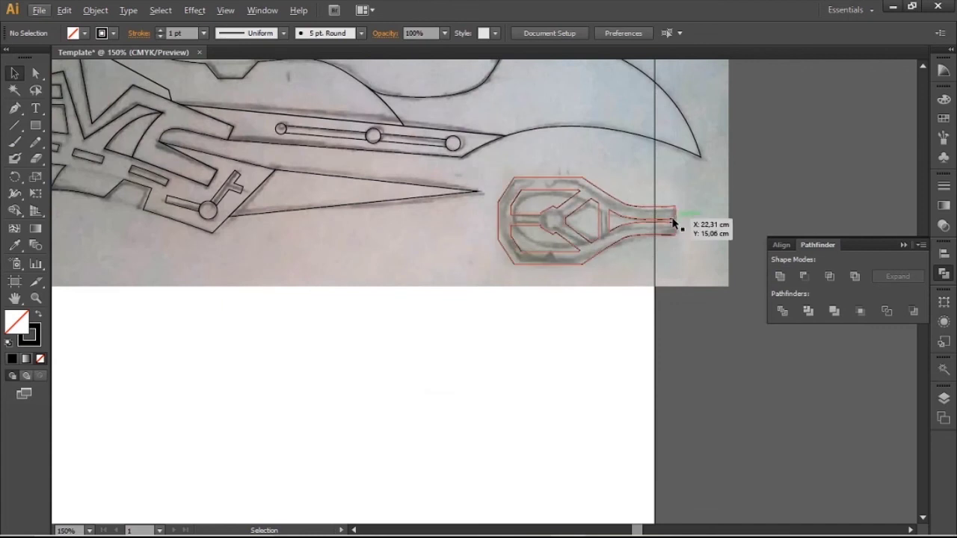
# Step: Pan the view to centre the full sword sketch and collapse the Pathfinder panel
pyautogui.keyDown('alt'); pyautogui.scroll(-1, 675, 221); pyautogui.keyUp('alt')
pyautogui.moveTo(500, 190); pyautogui.dragTo(504, 261)
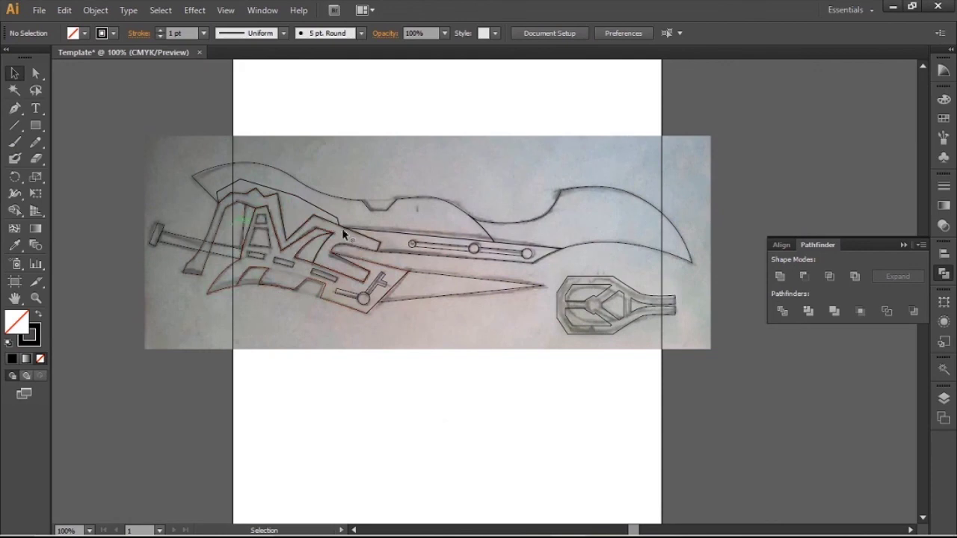
pyautogui.moveTo(469, 156); pyautogui.dragTo(499, 152)
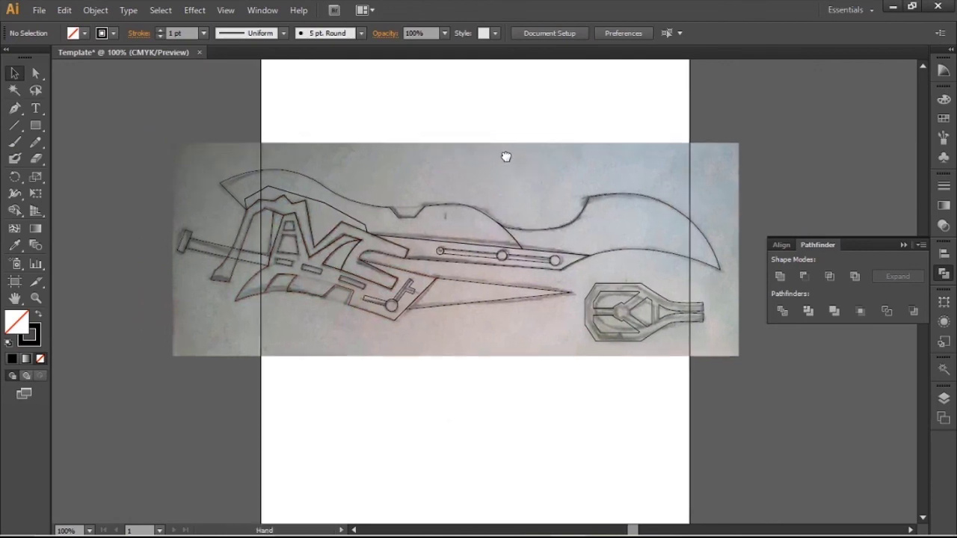
pyautogui.click(902, 245)
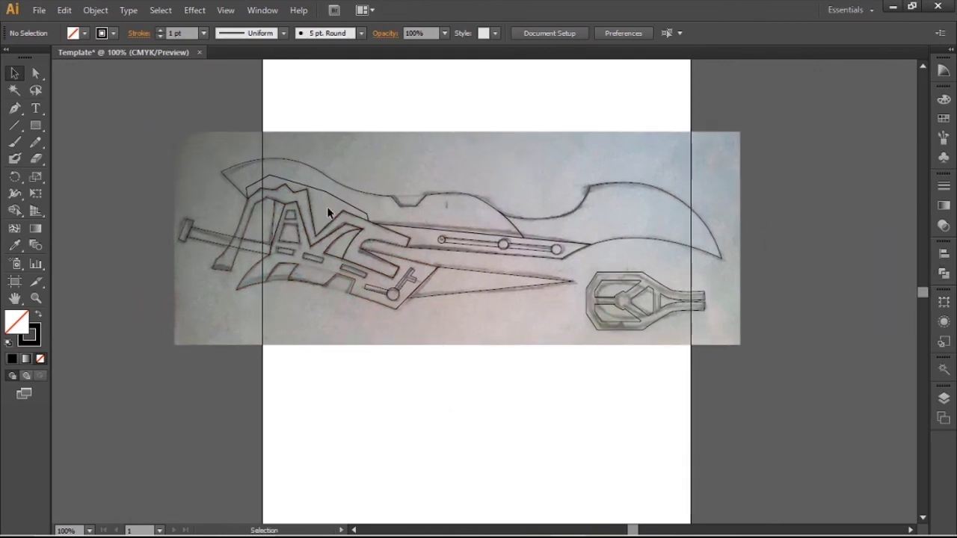
pyautogui.click(39, 10)
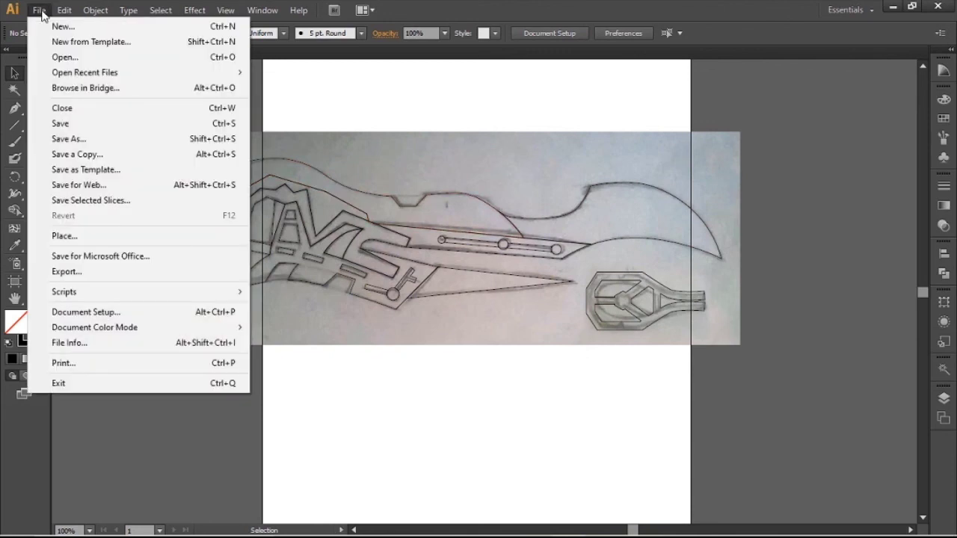
# Step: Save the drawing as Template in the Documentos folder
pyautogui.click(81, 139)
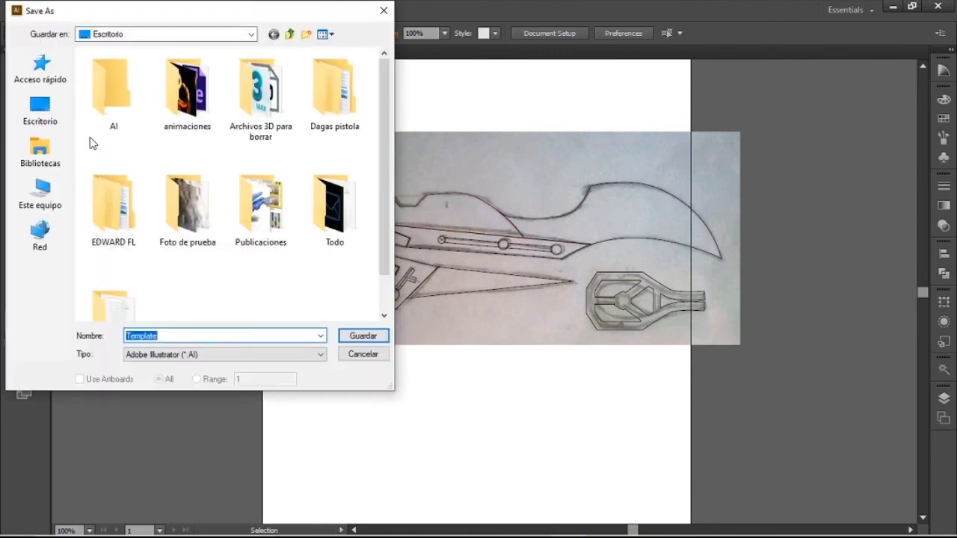
pyautogui.click(39, 153)
pyautogui.click(271, 105)
pyautogui.click(276, 81)
pyautogui.doubleClick(275, 80)
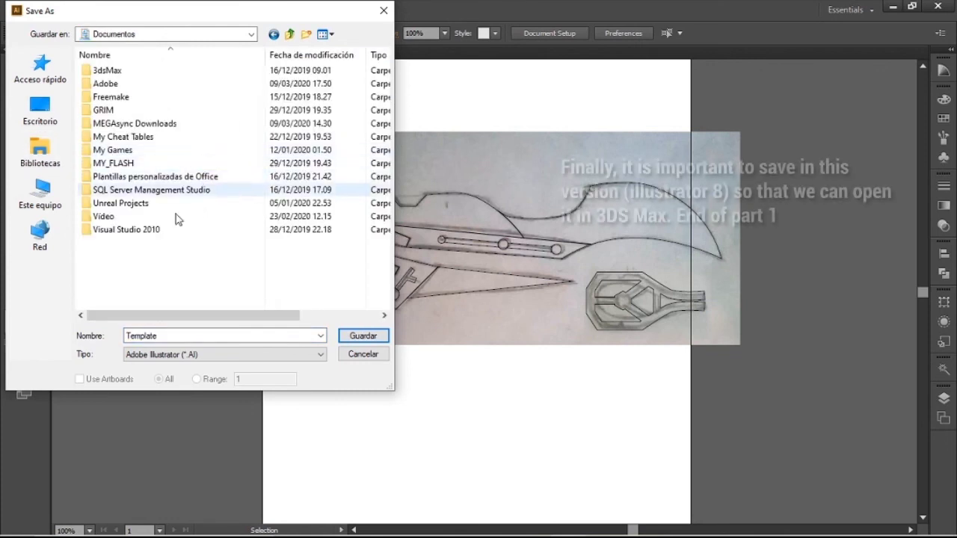
pyautogui.doubleClick(170, 337)
pyautogui.click(170, 356)
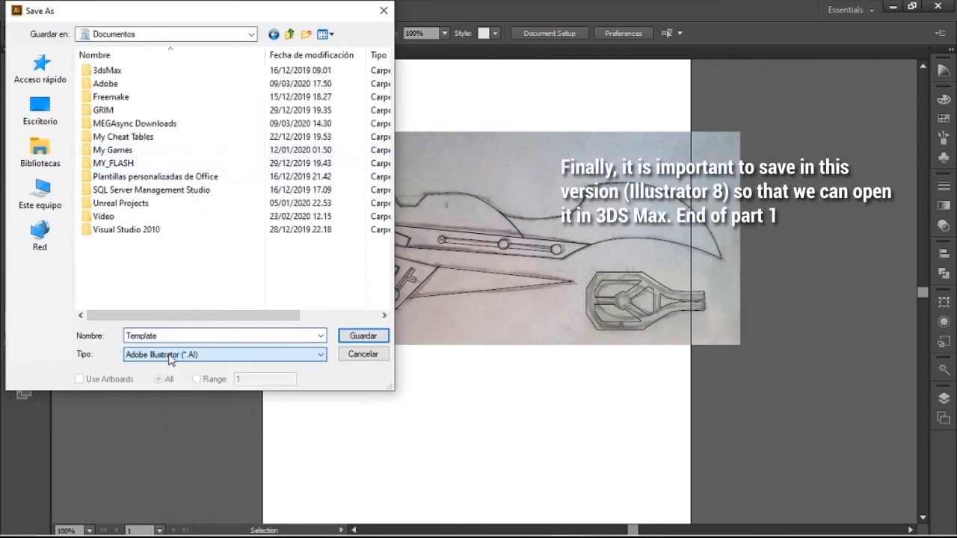
pyautogui.click(363, 336)
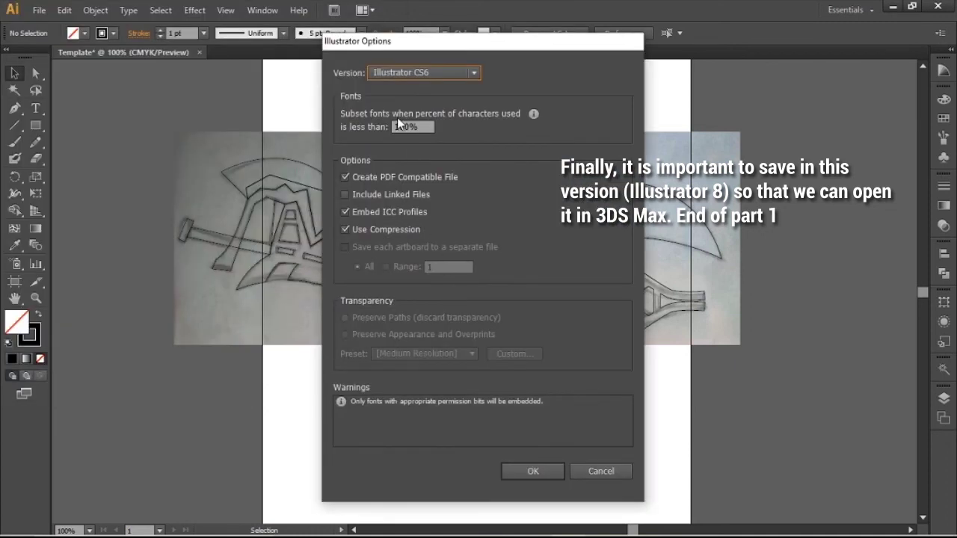
# Step: Choose Illustrator 8 as the save version and accept the legacy format warning
pyautogui.click(441, 72)
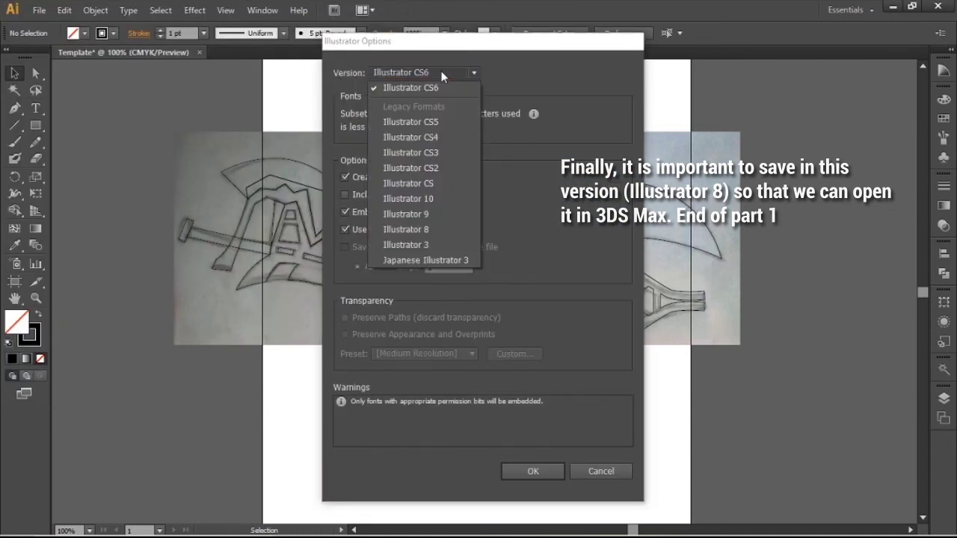
pyautogui.click(411, 231)
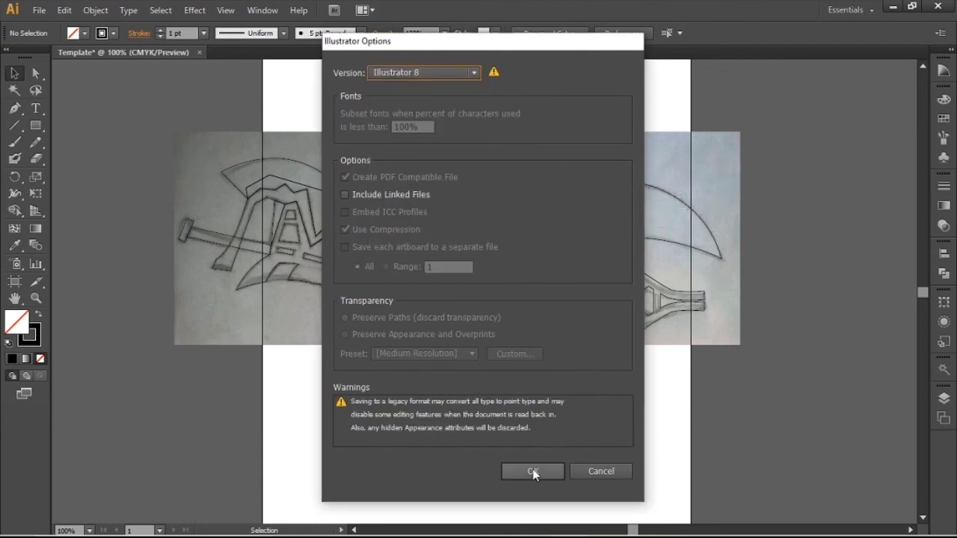
pyautogui.click(532, 472)
pyautogui.click(548, 298)
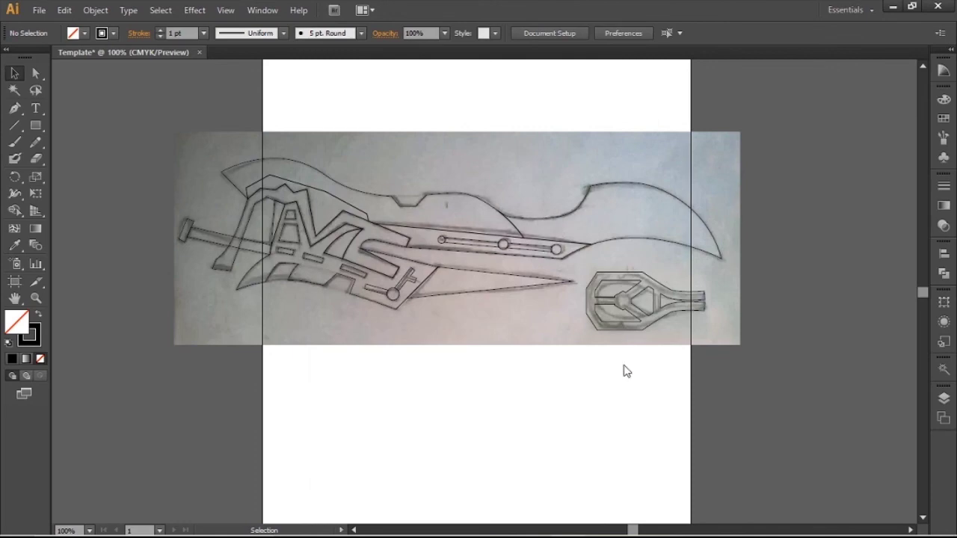